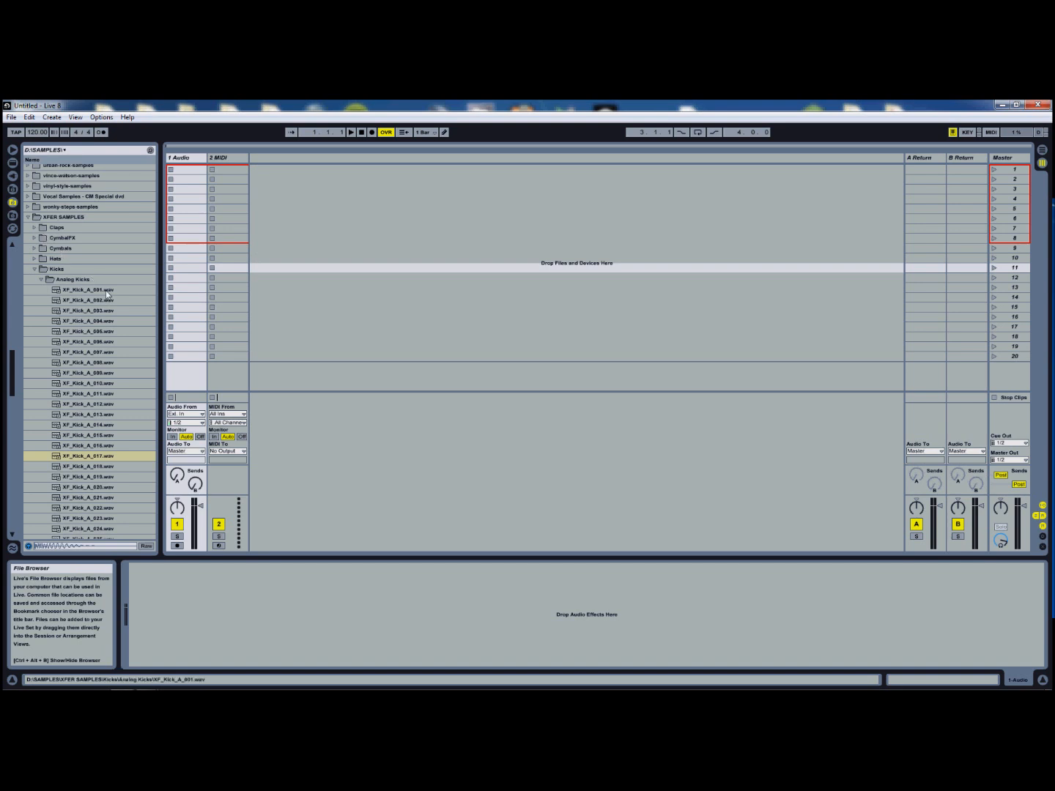
# Step: Collapse the Kicks and XFER SAMPLES folders in the file browser and switch to the Arrangement View
pyautogui.click(35, 269)
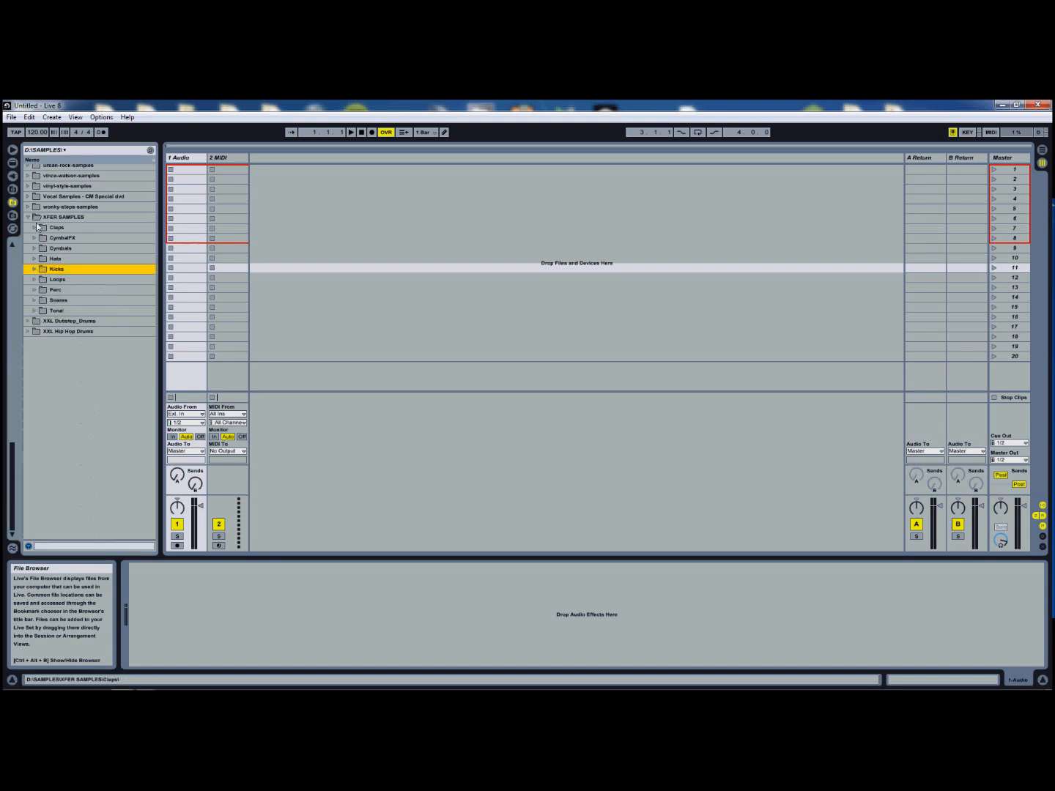
pyautogui.click(28, 218)
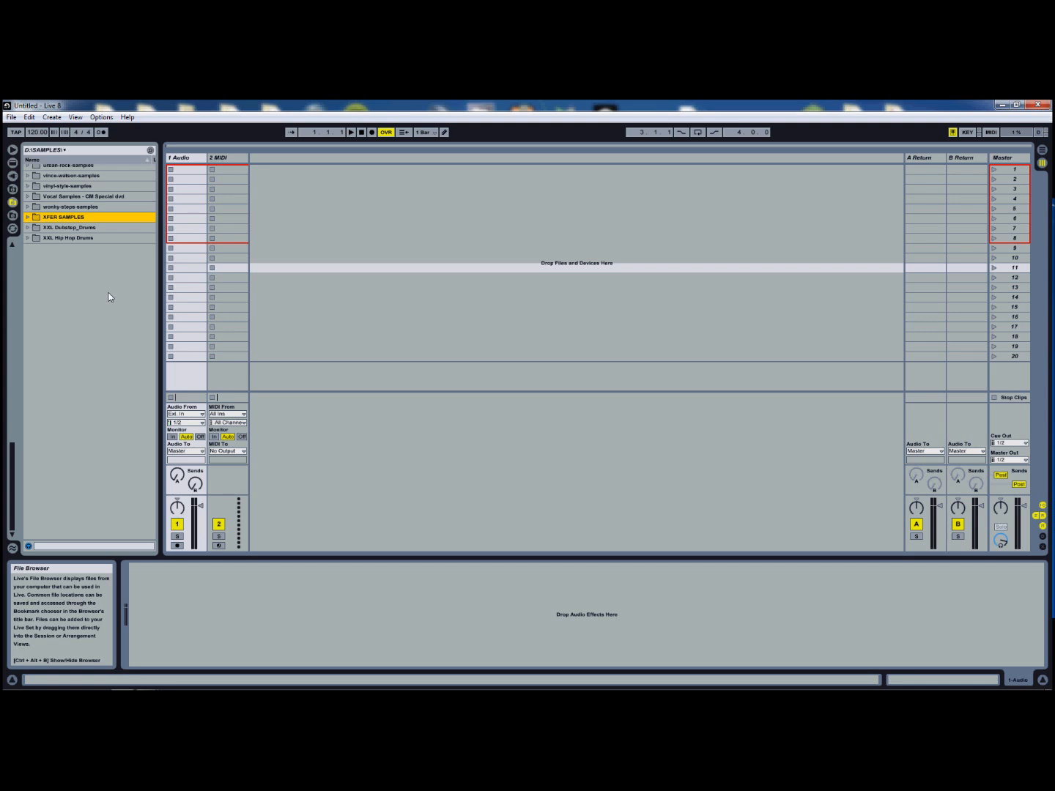
pyautogui.scroll(8, 97, 307)
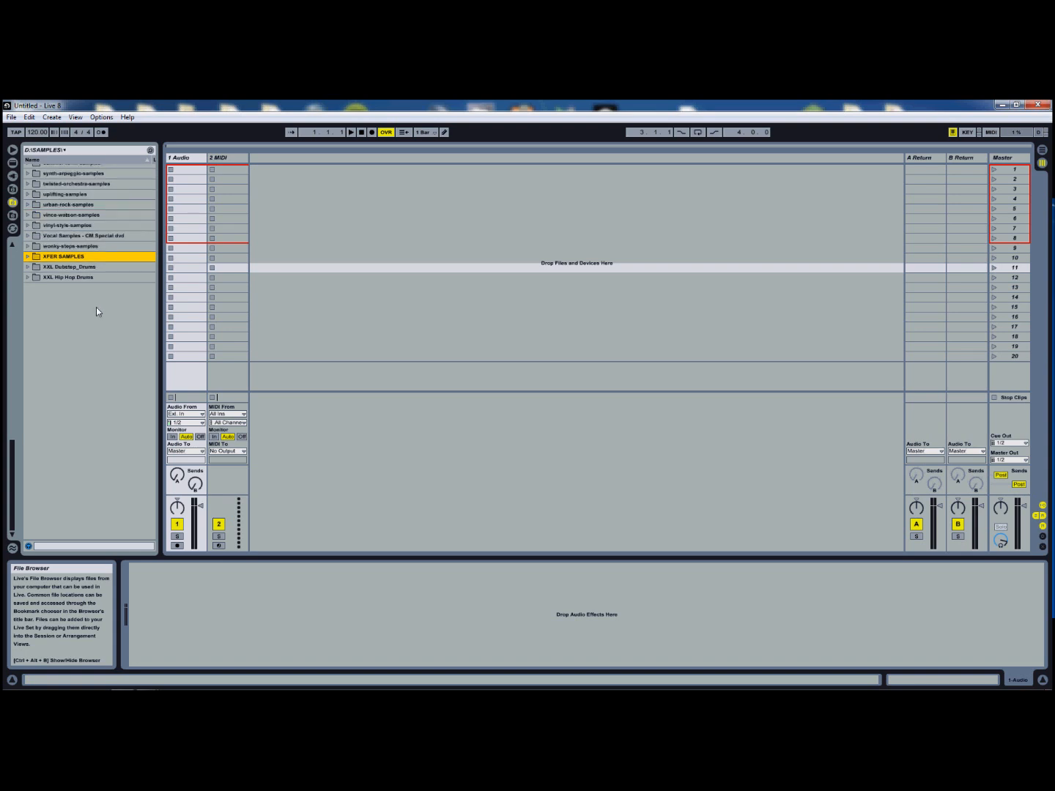
pyautogui.scroll(2, 101, 326)
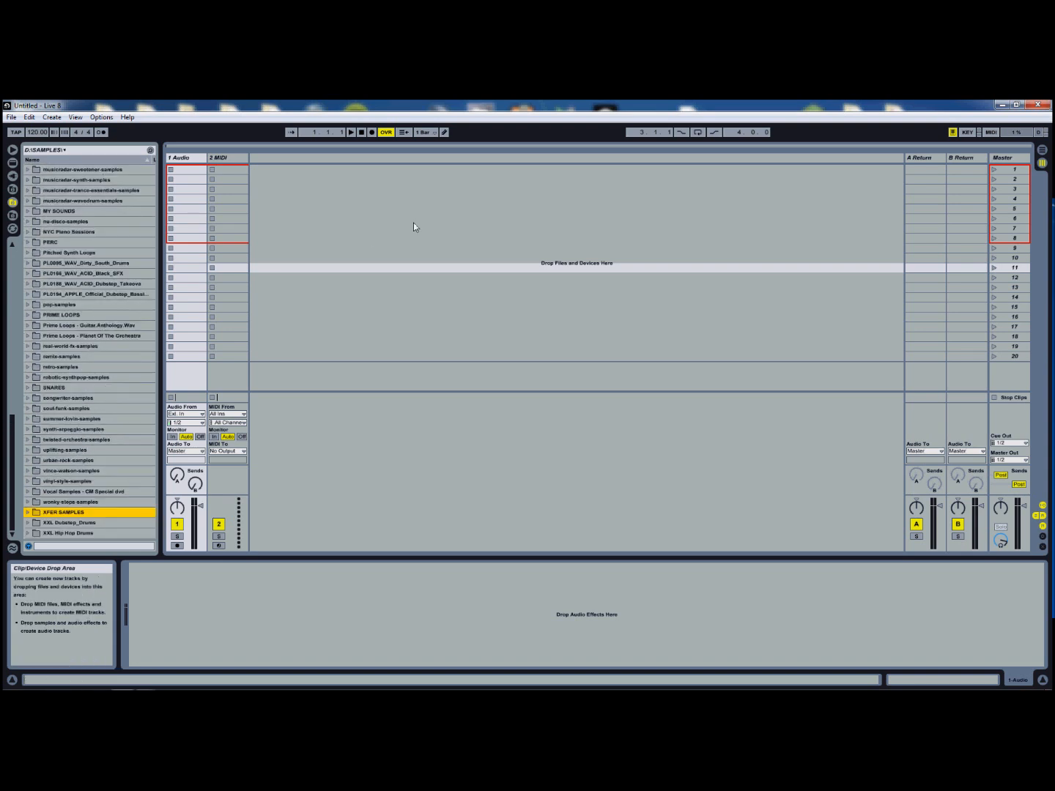
pyautogui.press('Tab')
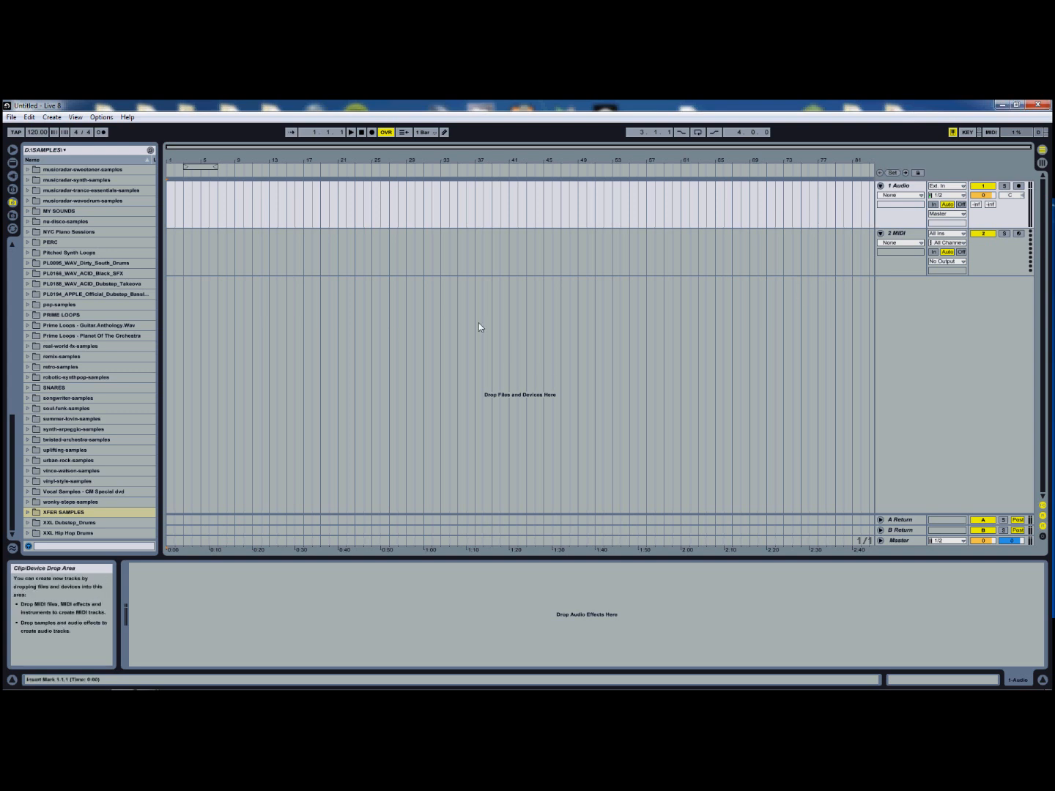
# Step: Look through the sample library folders and check the contents of the musicradar-retro-video-game-samples folder
pyautogui.moveTo(10, 430); pyautogui.dragTo(16, 379)
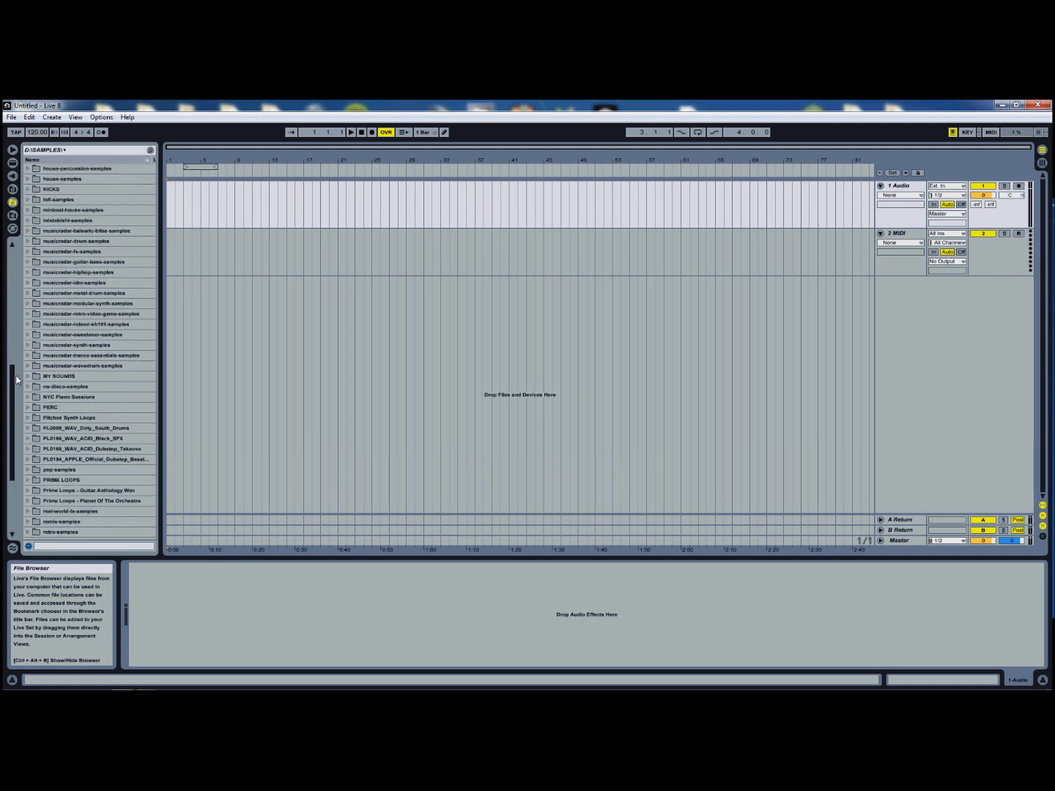
pyautogui.moveTo(15, 382); pyautogui.dragTo(5, 258)
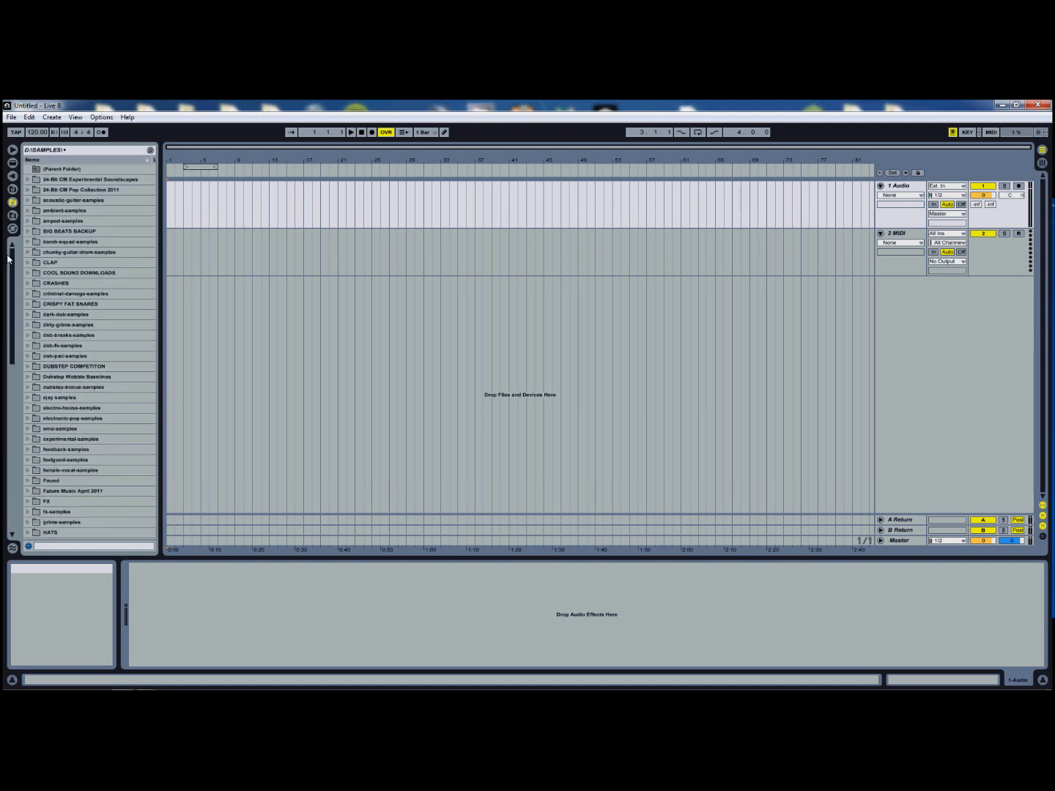
pyautogui.moveTo(9, 258); pyautogui.dragTo(21, 364)
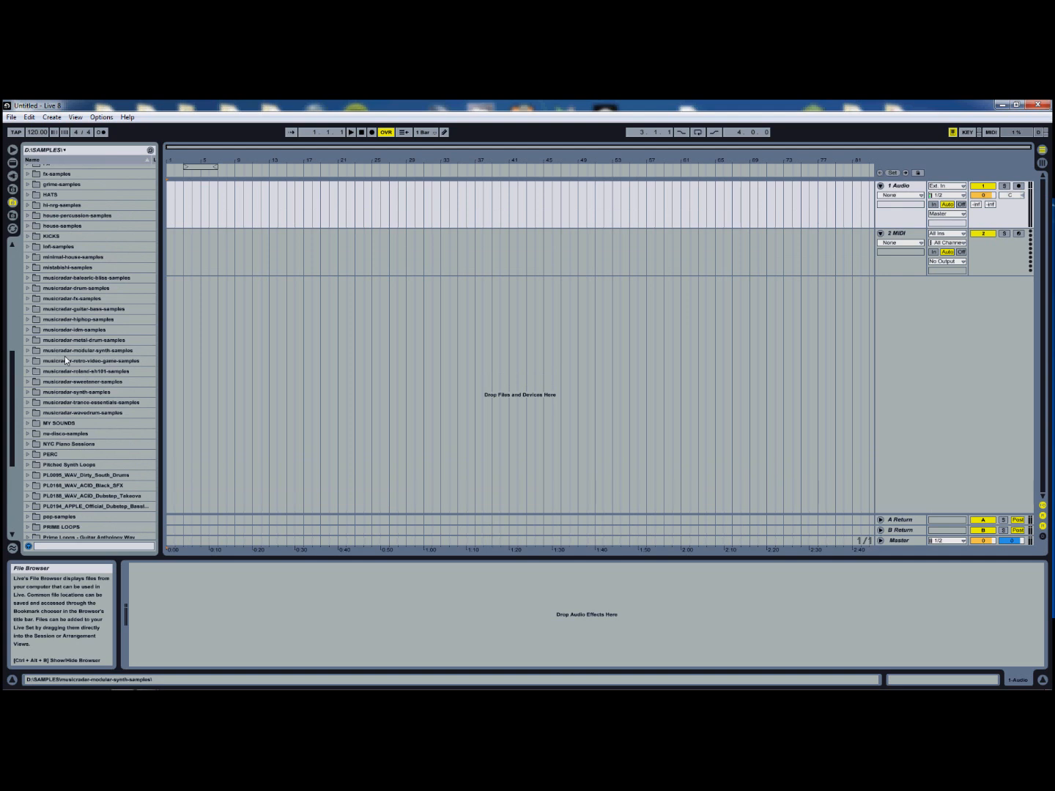
pyautogui.click(27, 361)
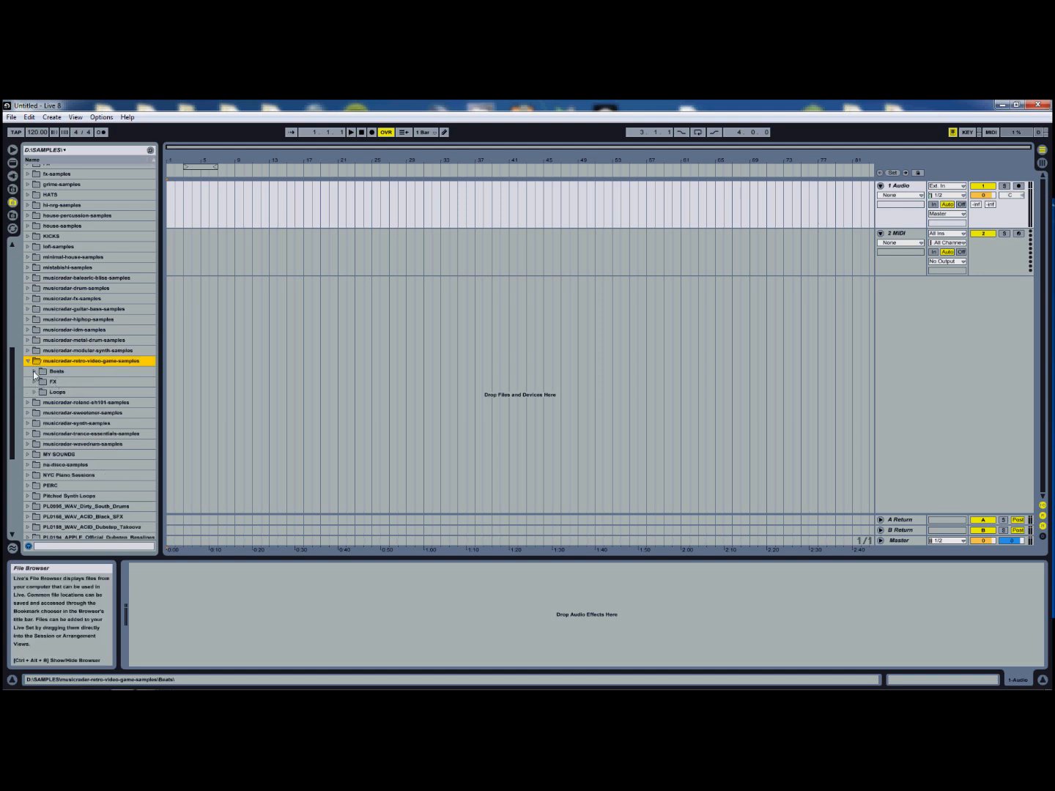
pyautogui.click(29, 364)
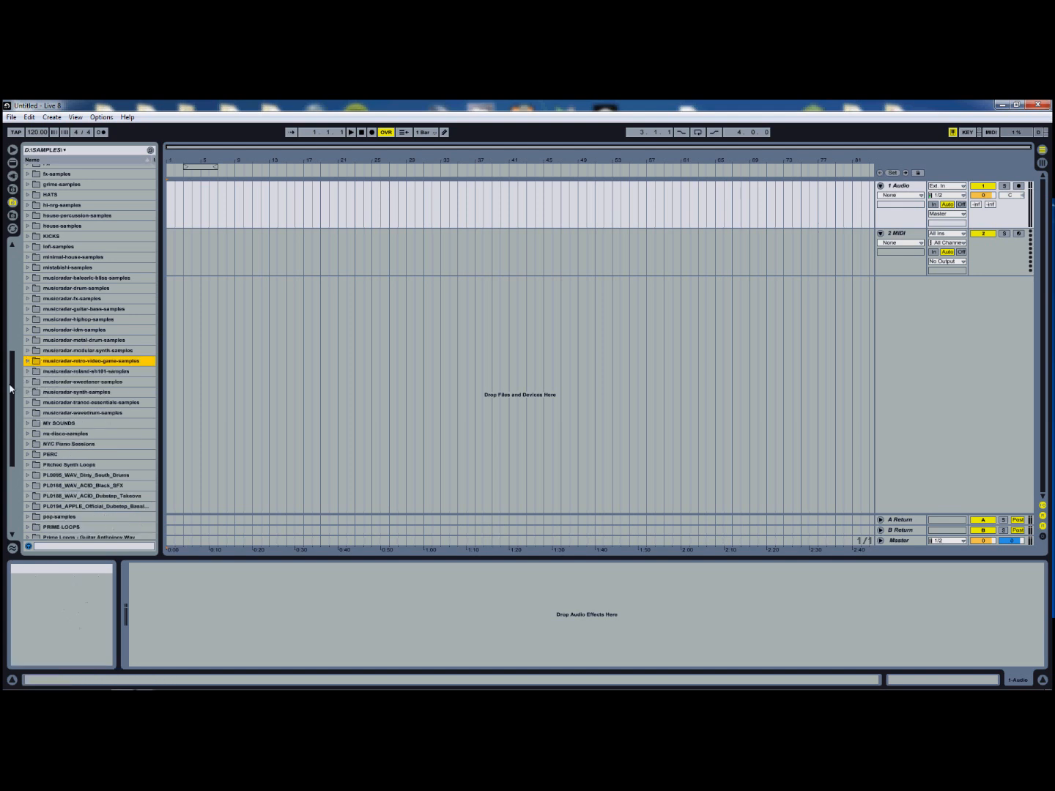
pyautogui.scroll(4, 16, 365)
pyautogui.scroll(-10, 17, 367)
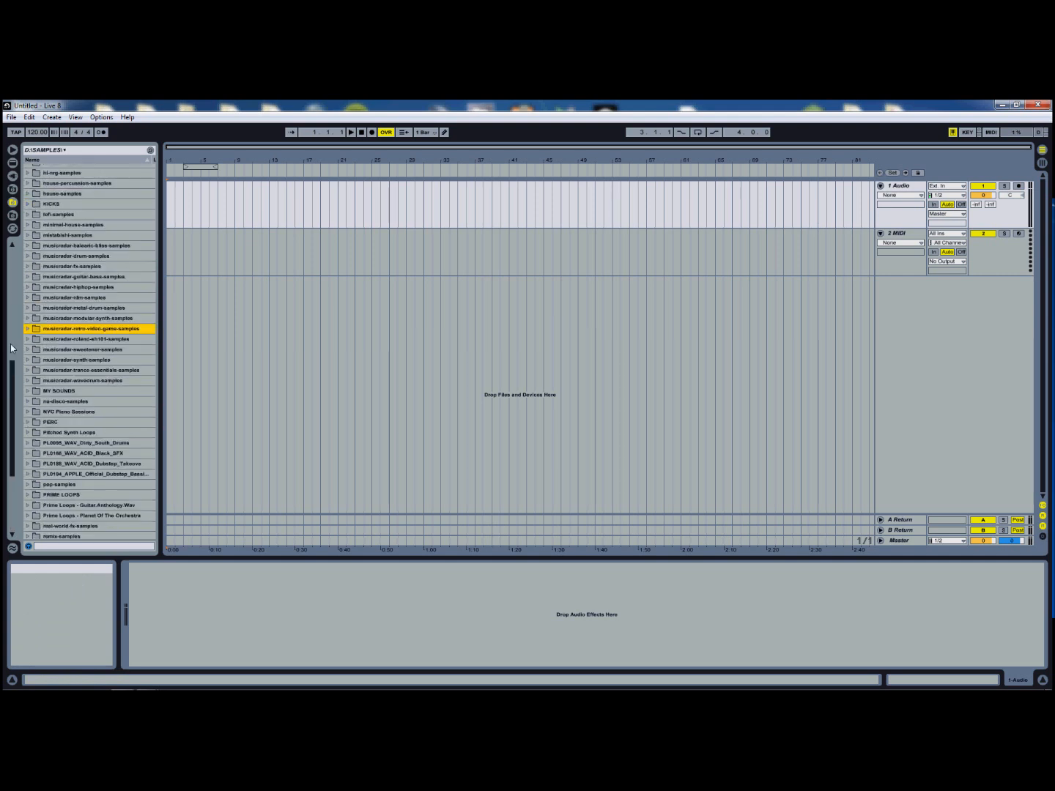
pyautogui.scroll(-1, 30, 448)
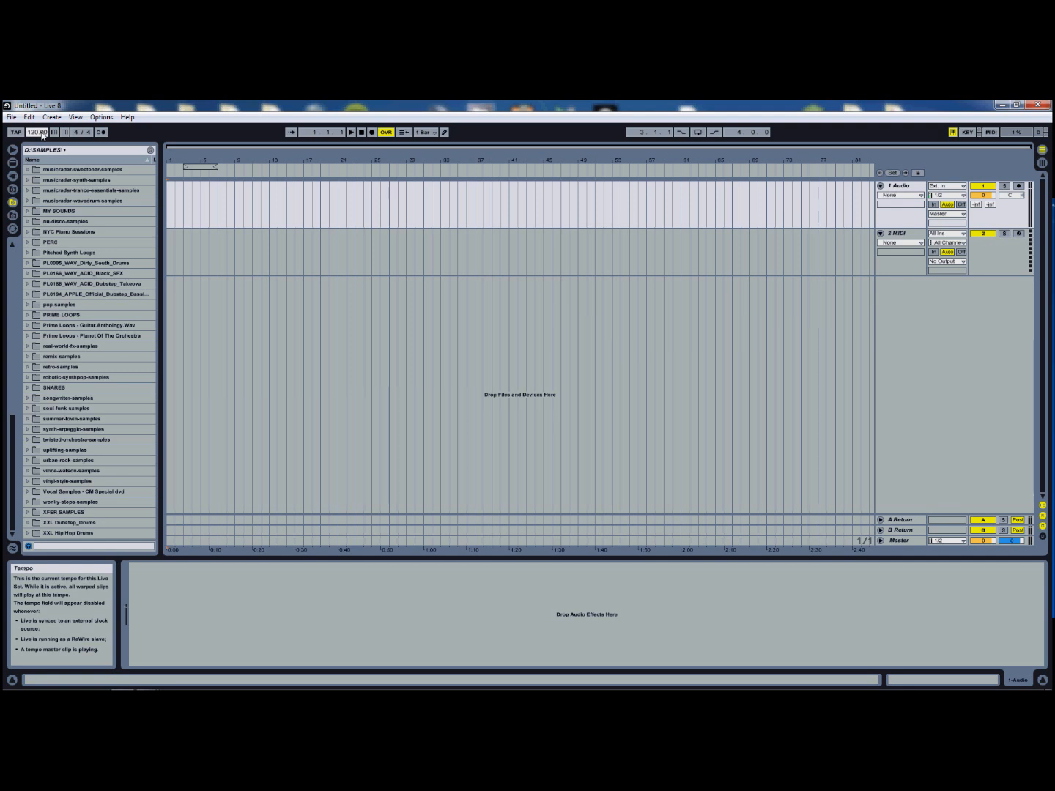
# Step: Set the project tempo to 130 BPM and return the playback position to the start of the arrangement
pyautogui.write('130')
pyautogui.press('Return')
pyautogui.click(266, 306)
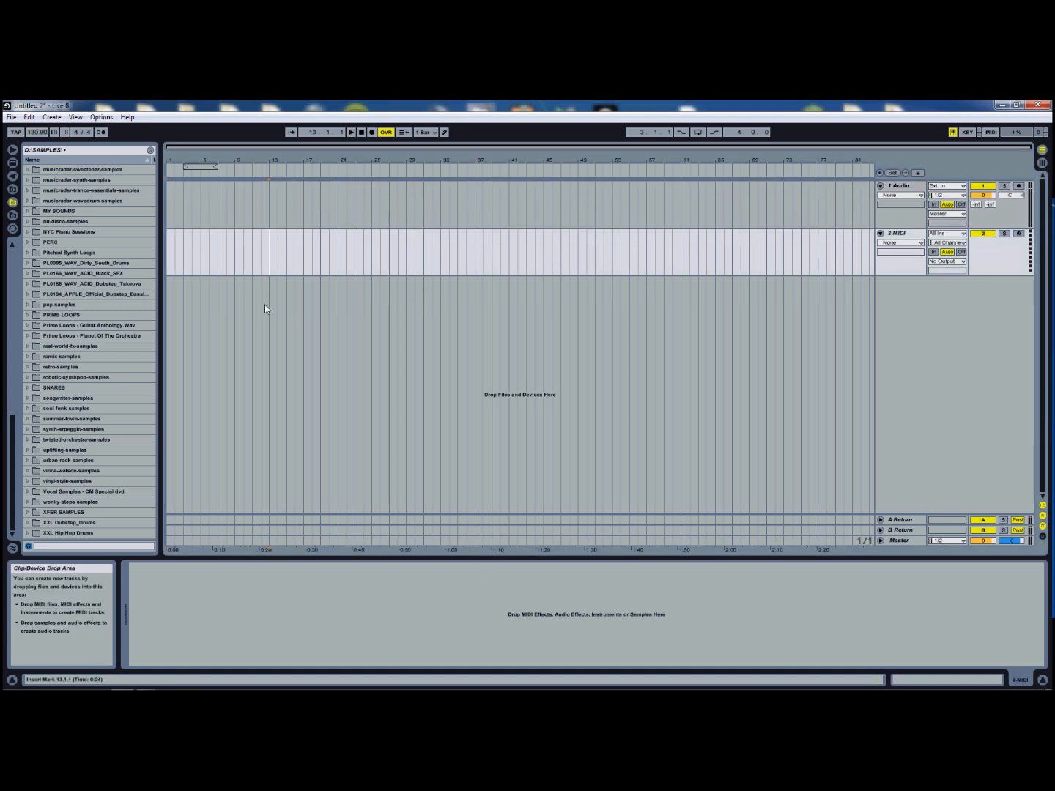
pyautogui.click(267, 248)
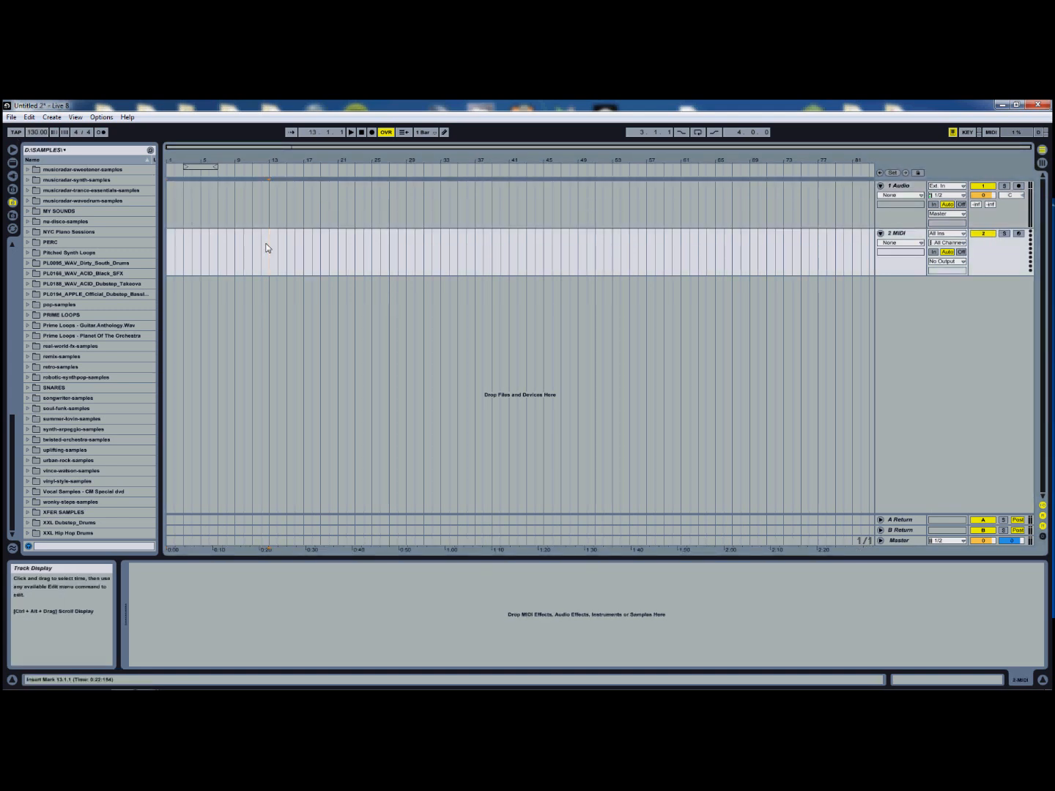
pyautogui.click(362, 133)
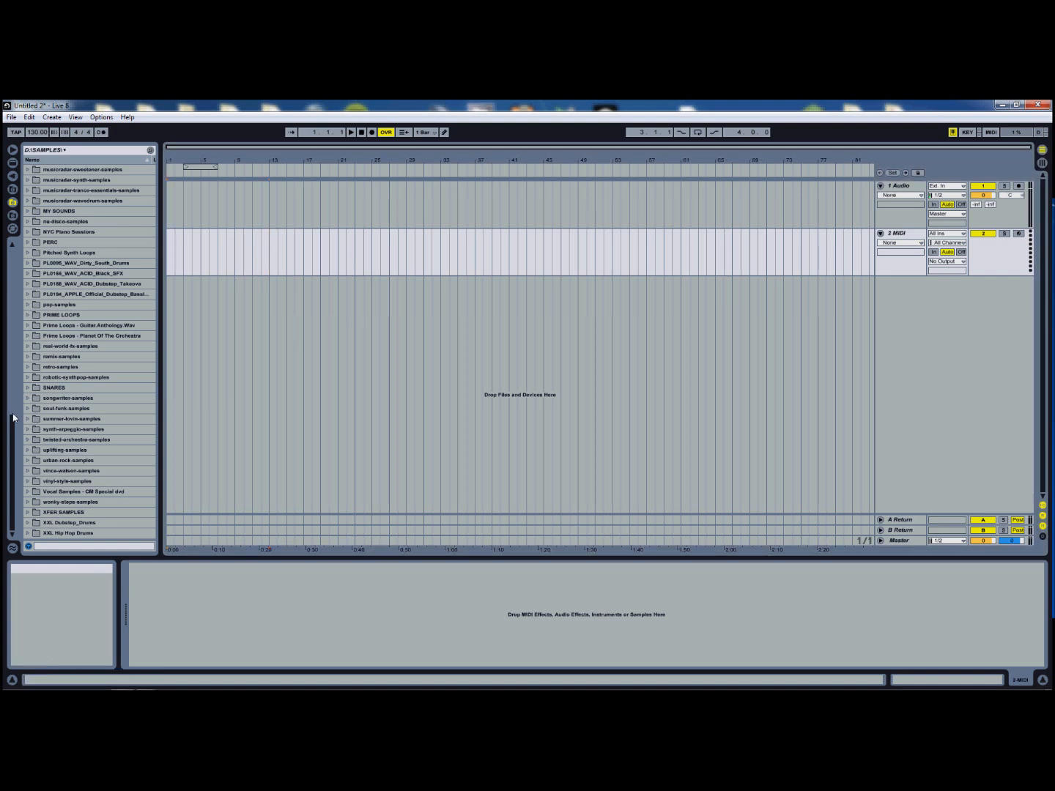
# Step: Expand the XFER SAMPLES folder and its Kicks subfolder to reach the Analog Kicks samples
pyautogui.moveTo(13, 439); pyautogui.dragTo(19, 470)
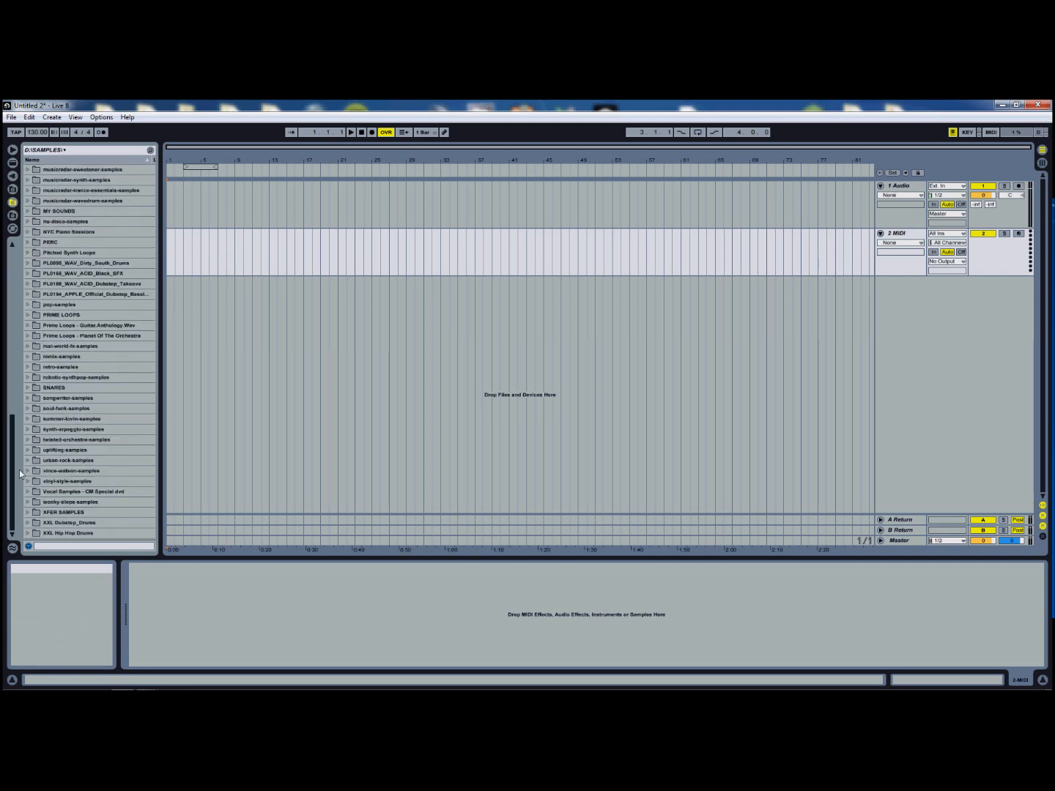
pyautogui.click(56, 512)
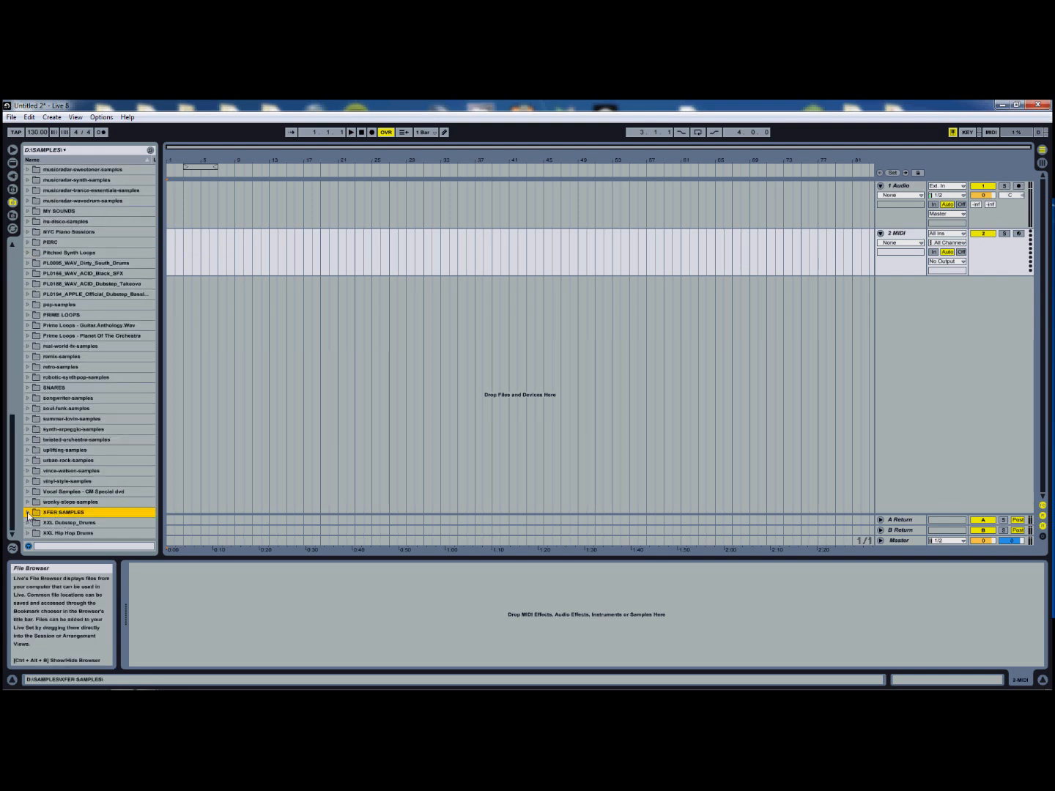
pyautogui.click(28, 512)
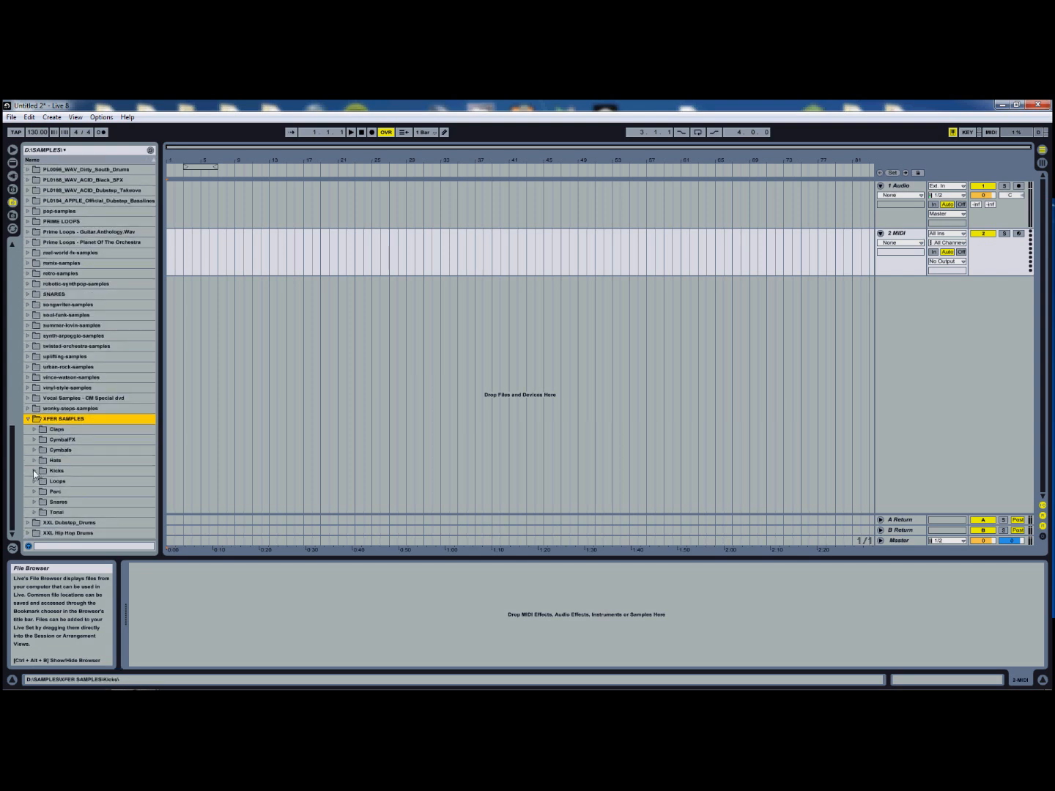
pyautogui.click(33, 470)
pyautogui.moveTo(13, 353); pyautogui.dragTo(19, 392)
# Step: Audition several kicks in the Analog Kicks folder and settle on XF_Kick_A_017.wav
pyautogui.click(66, 279)
pyautogui.click(77, 341)
pyautogui.click(86, 393)
pyautogui.click(96, 435)
pyautogui.click(95, 477)
pyautogui.moveTo(13, 387); pyautogui.dragTo(17, 403)
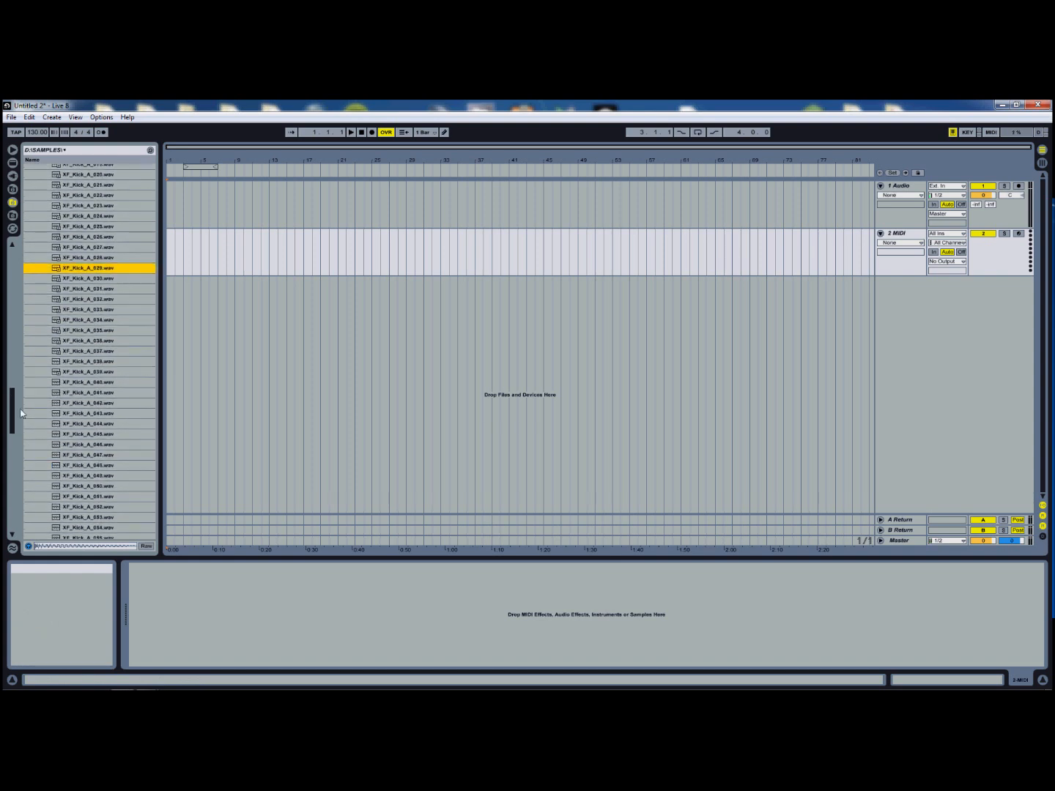
pyautogui.click(110, 361)
pyautogui.click(102, 332)
pyautogui.moveTo(13, 419); pyautogui.dragTo(17, 393)
pyautogui.scroll(-2, 17, 393)
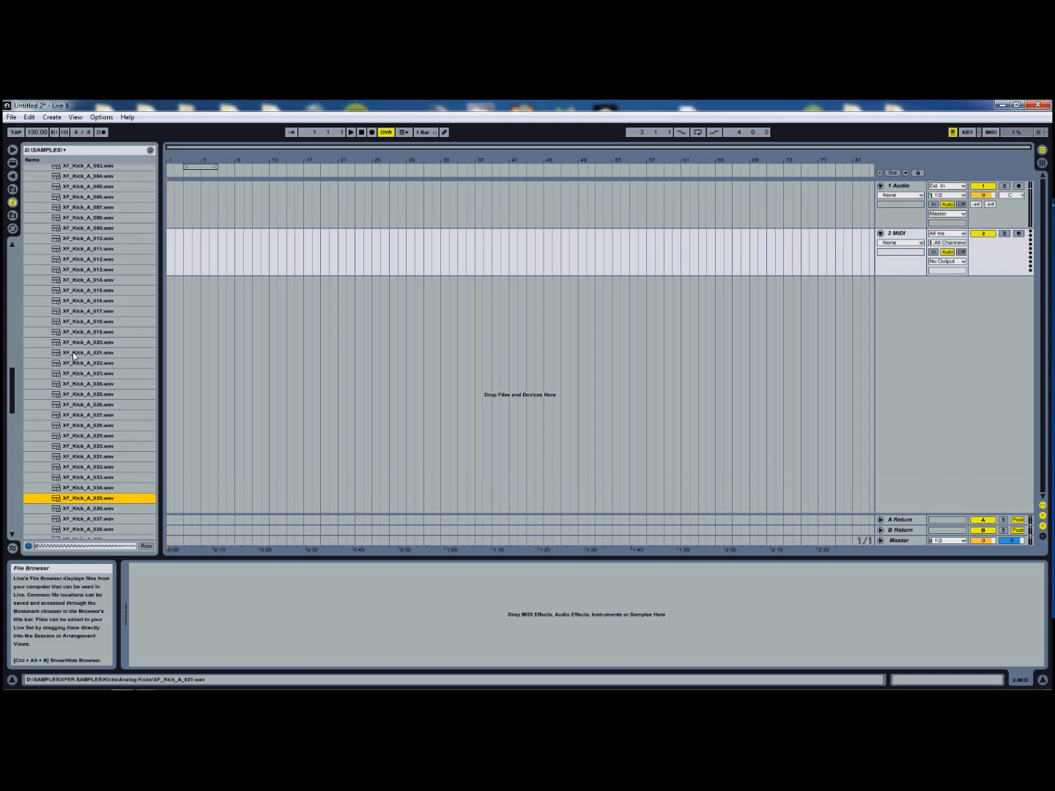
pyautogui.click(108, 311)
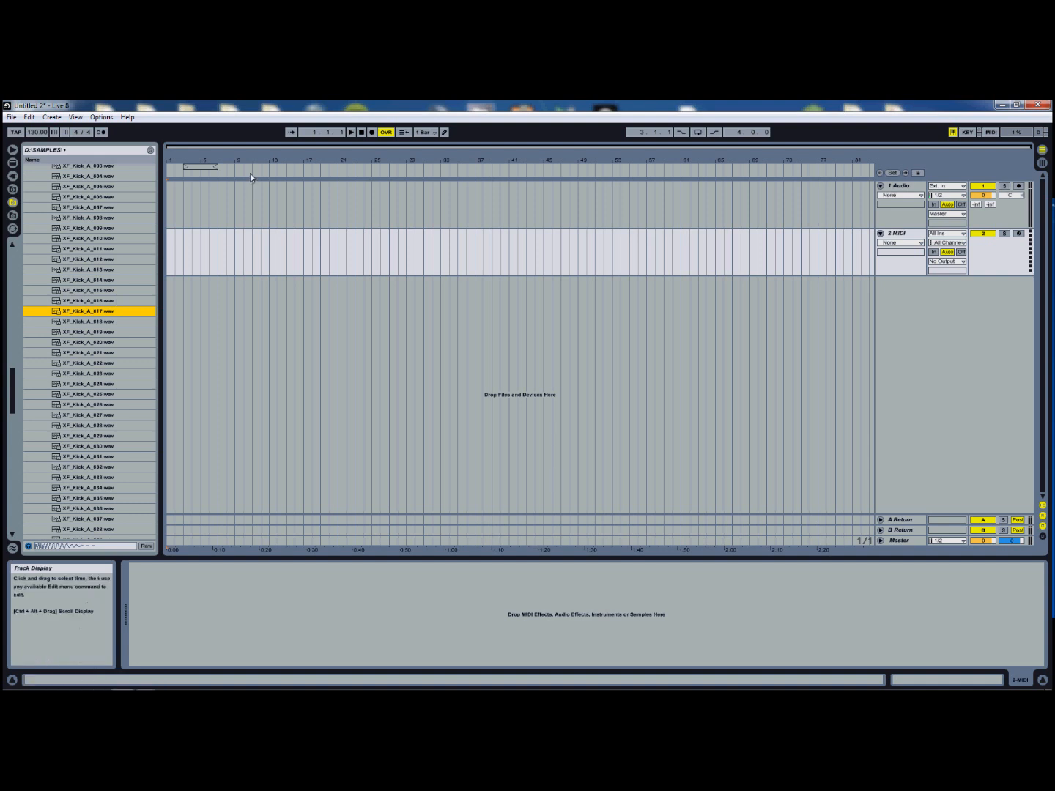
# Step: Place XF_Kick_A_017.wav at the start of the 1 Audio track and duplicate it to fill bar 1 with four kicks
pyautogui.moveTo(263, 149); pyautogui.dragTo(264, 150)
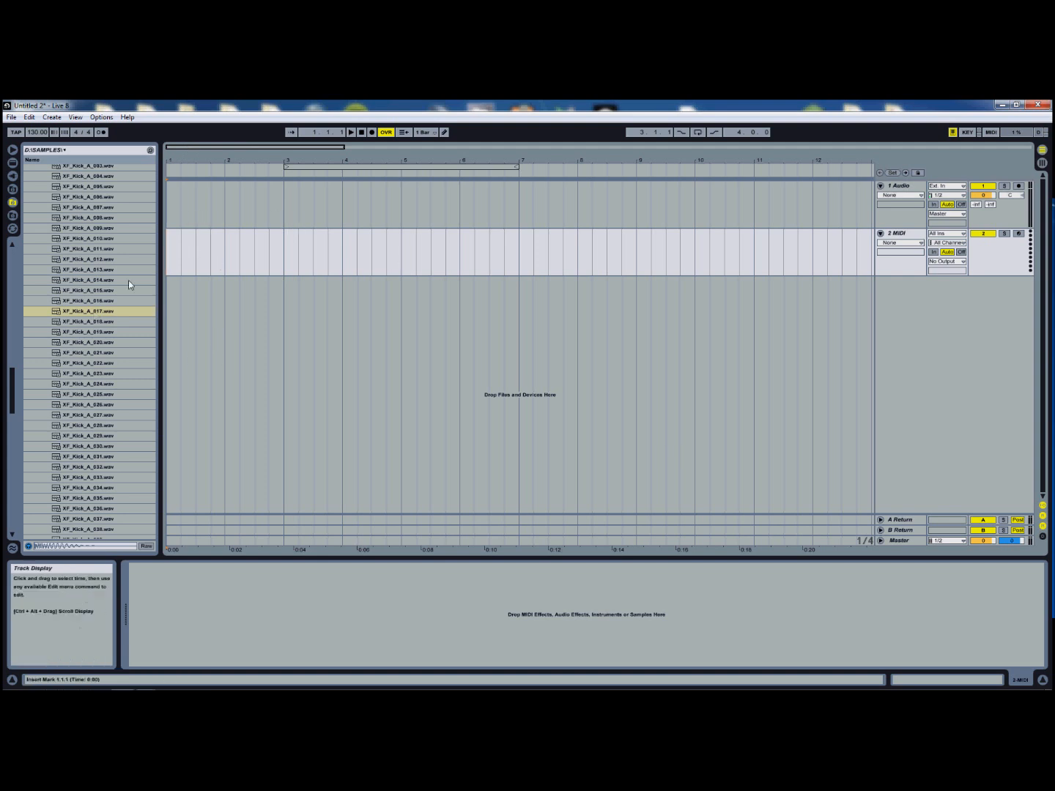
pyautogui.moveTo(84, 314); pyautogui.dragTo(188, 190)
pyautogui.hotkey('ctrl', 'd')
pyautogui.hotkey('ctrl', 'd')
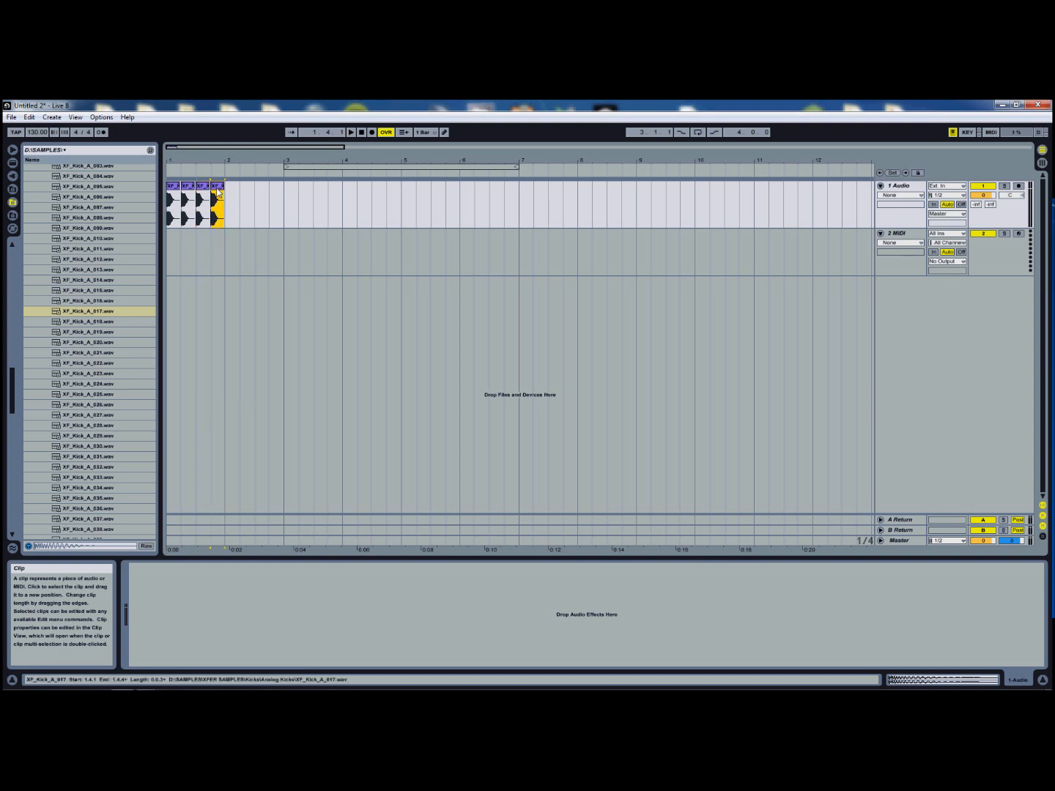
# Step: Repeatedly duplicate all the kick clips on the 1 Audio track until the pattern fills eight bars
pyautogui.keyDown('shift'); pyautogui.click(175, 192); pyautogui.keyUp('shift')
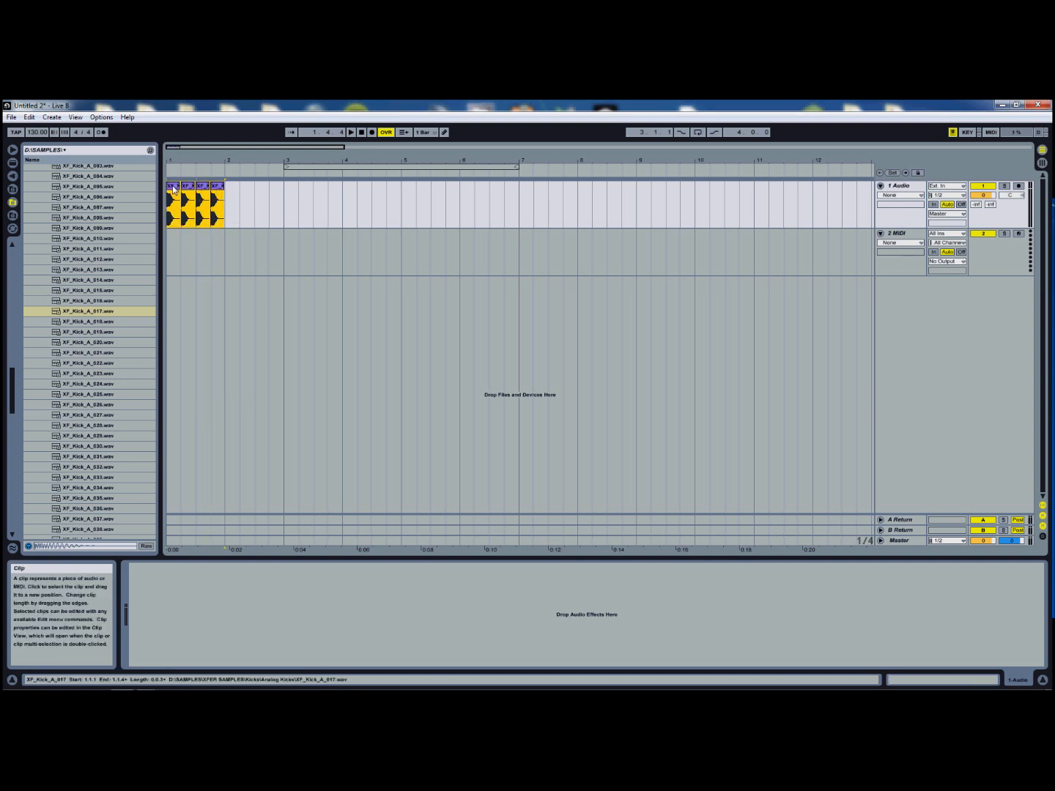
pyautogui.hotkey('ctrl', 'd')
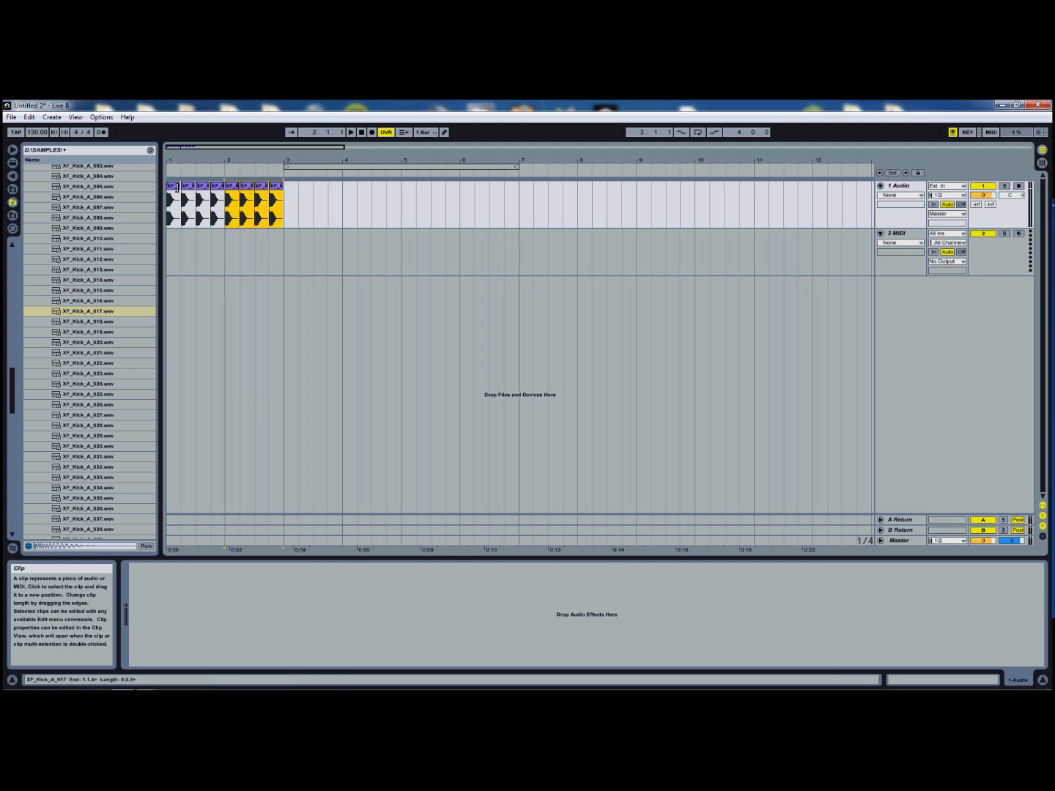
pyautogui.keyDown('shift'); pyautogui.click(173, 188); pyautogui.keyUp('shift')
pyautogui.hotkey('ctrl', 'd')
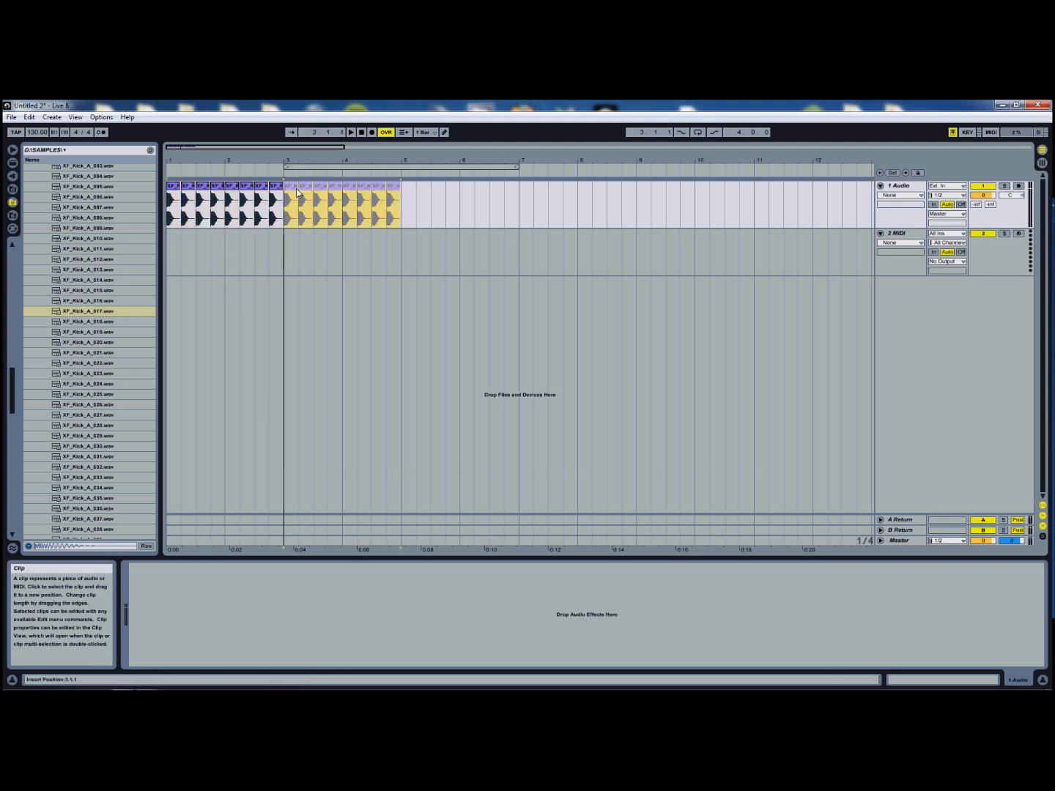
pyautogui.keyDown('shift'); pyautogui.click(175, 192); pyautogui.keyUp('shift')
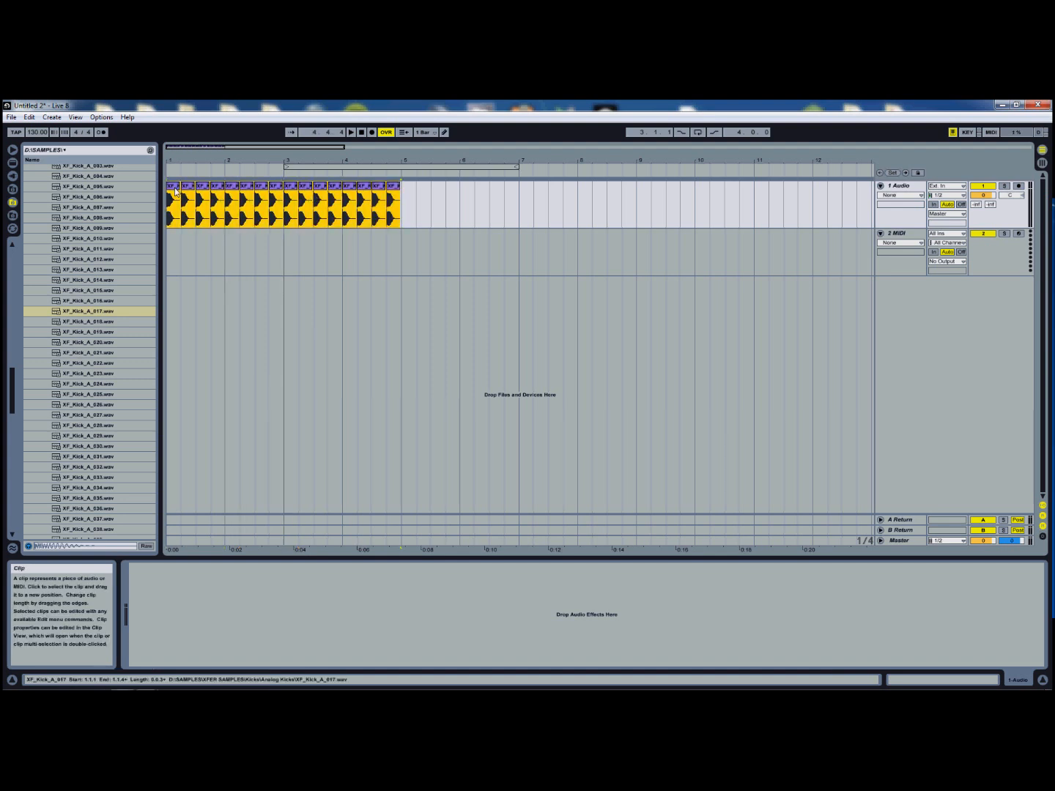
pyautogui.hotkey('ctrl', 'd')
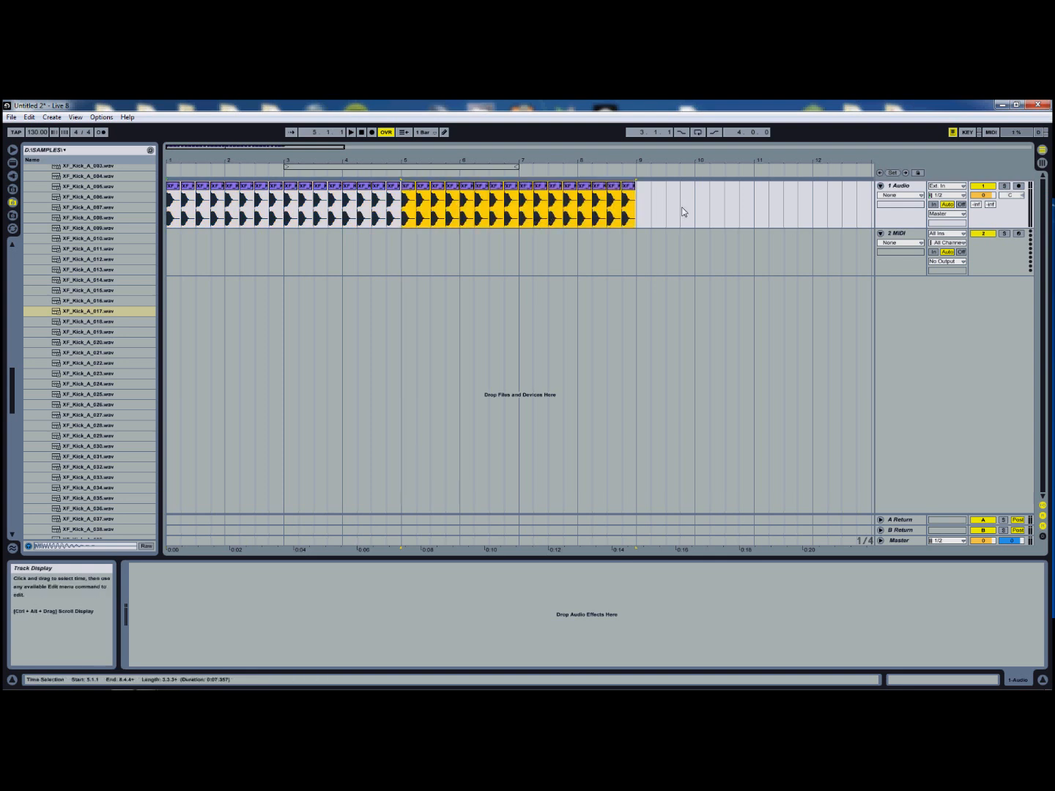
pyautogui.click(682, 212)
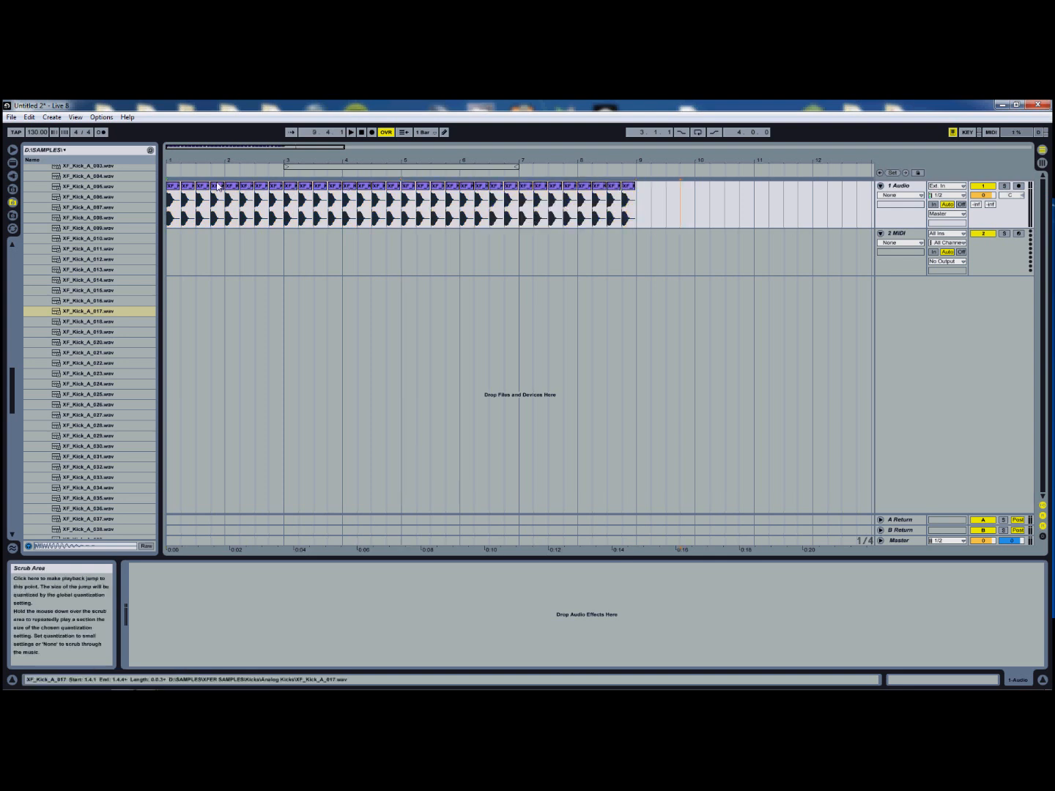
# Step: Set the loop region to start at bar 1 with a length of eight bars and turn looping on
pyautogui.moveTo(445, 167); pyautogui.dragTo(327, 173)
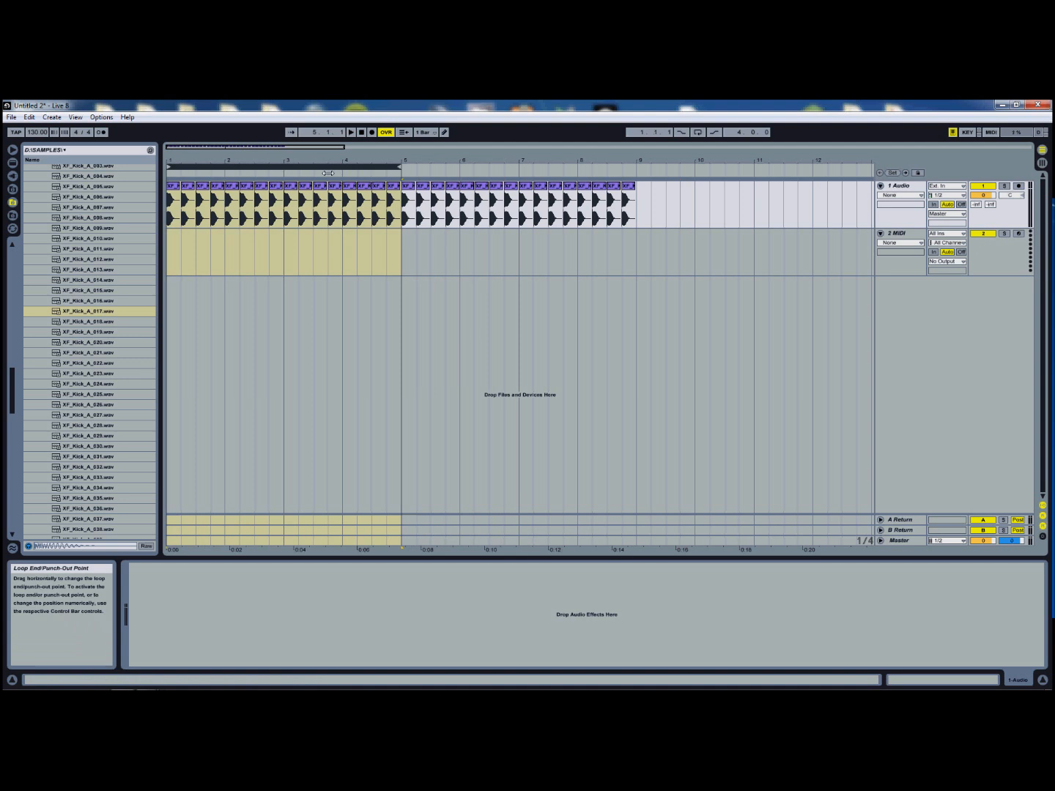
pyautogui.moveTo(402, 166); pyautogui.dragTo(639, 155)
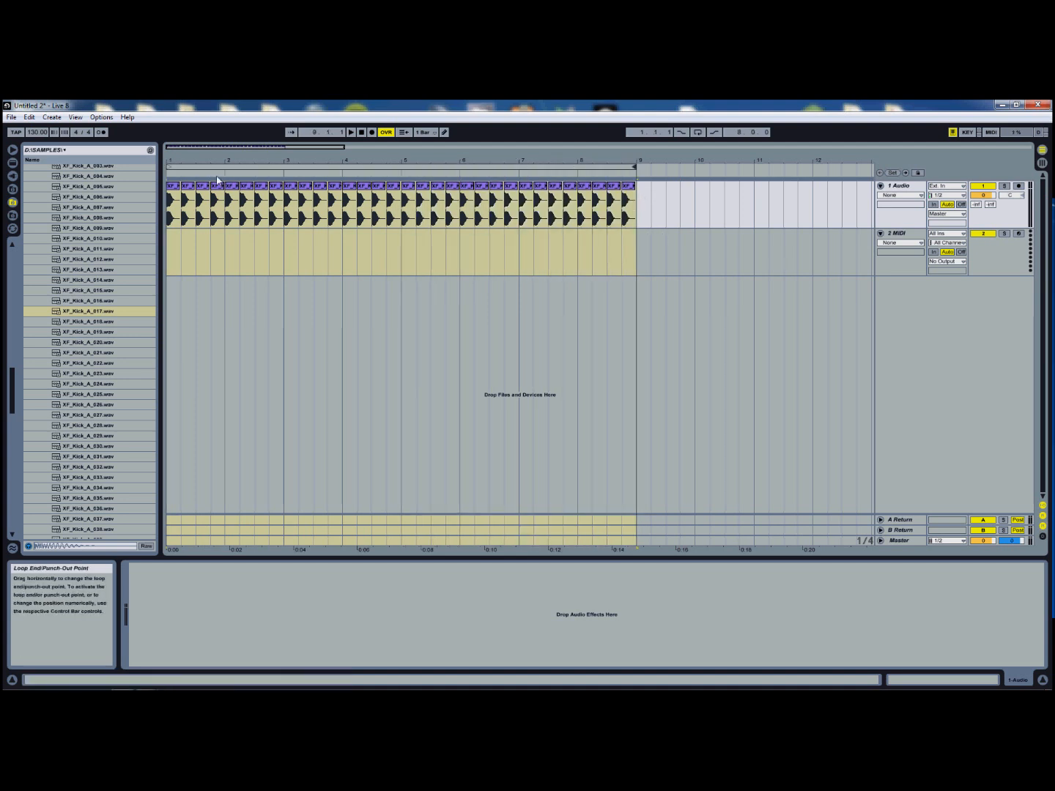
pyautogui.click(698, 133)
# Step: Play back the looped kick pattern from the start and stop it
pyautogui.click(352, 134)
pyautogui.click(351, 132)
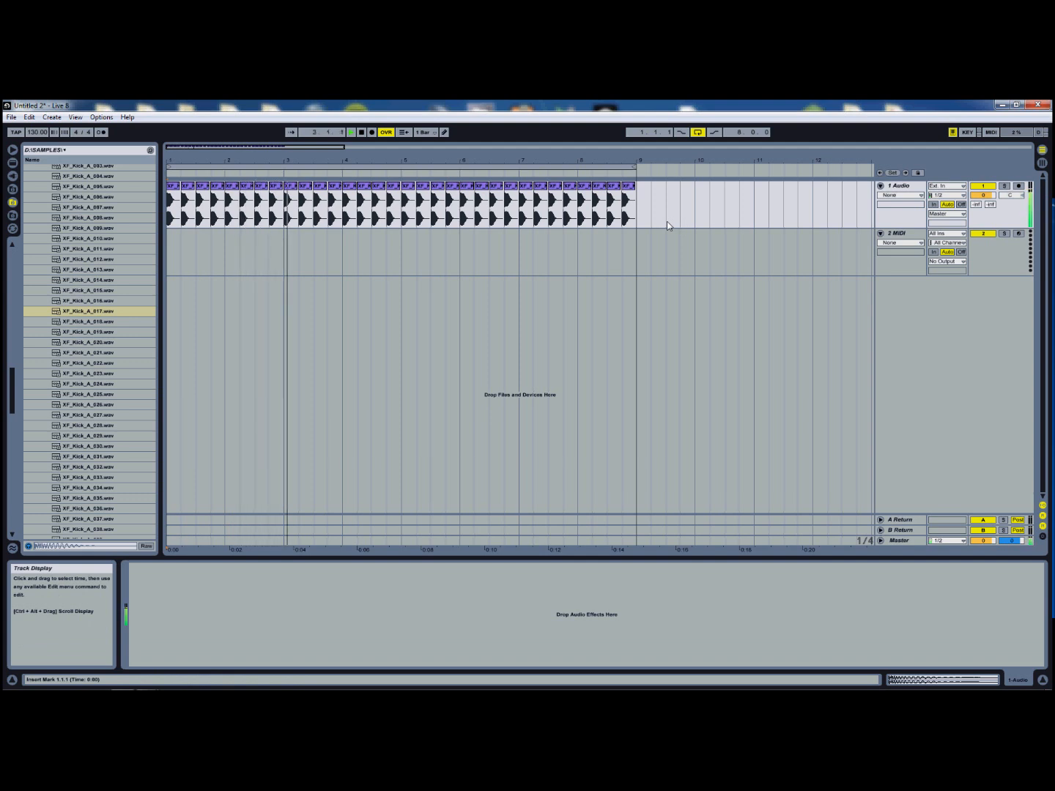
pyautogui.click(362, 134)
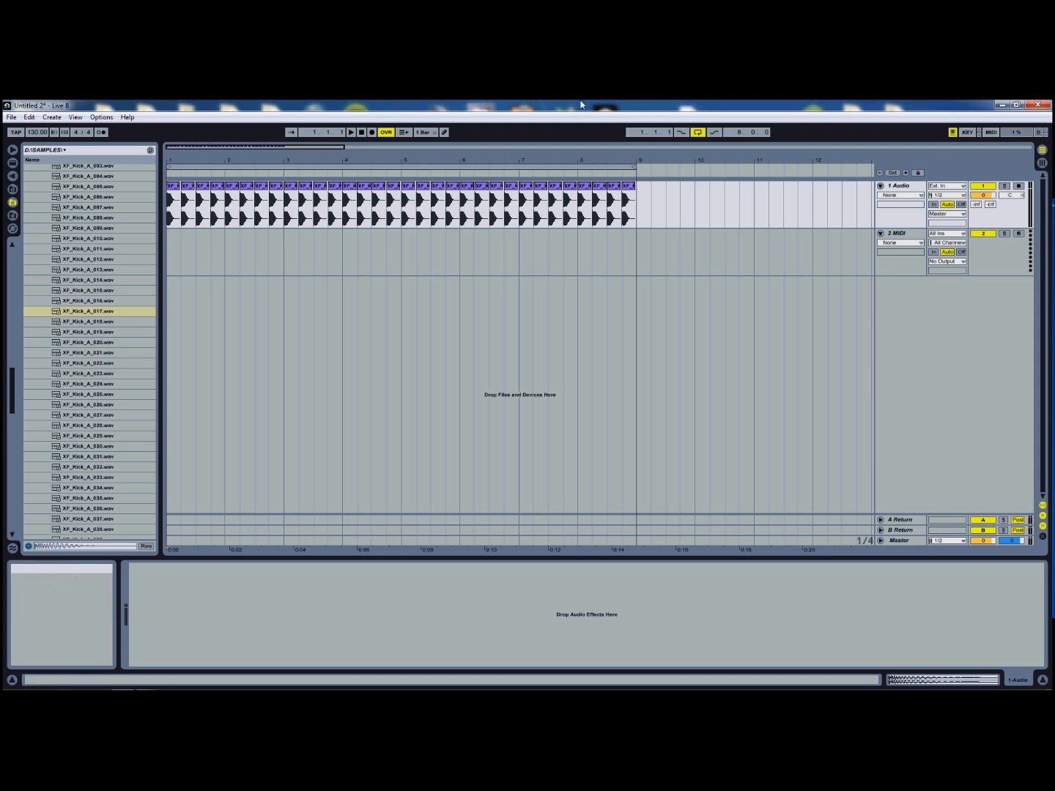
# Step: Switch from the Arrangement View to the Session View to show the track mixer
pyautogui.press('Tab')
pyautogui.press('Tab')
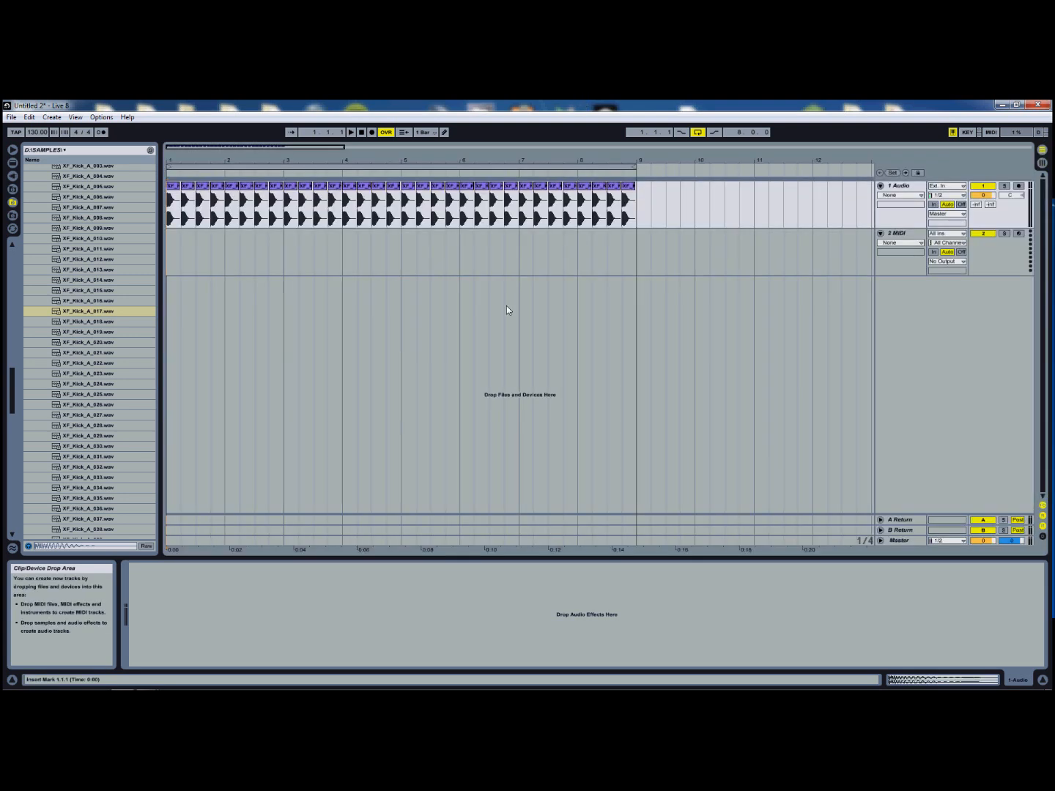
pyautogui.press('Tab')
pyautogui.press('Tab')
pyautogui.press('Tab')
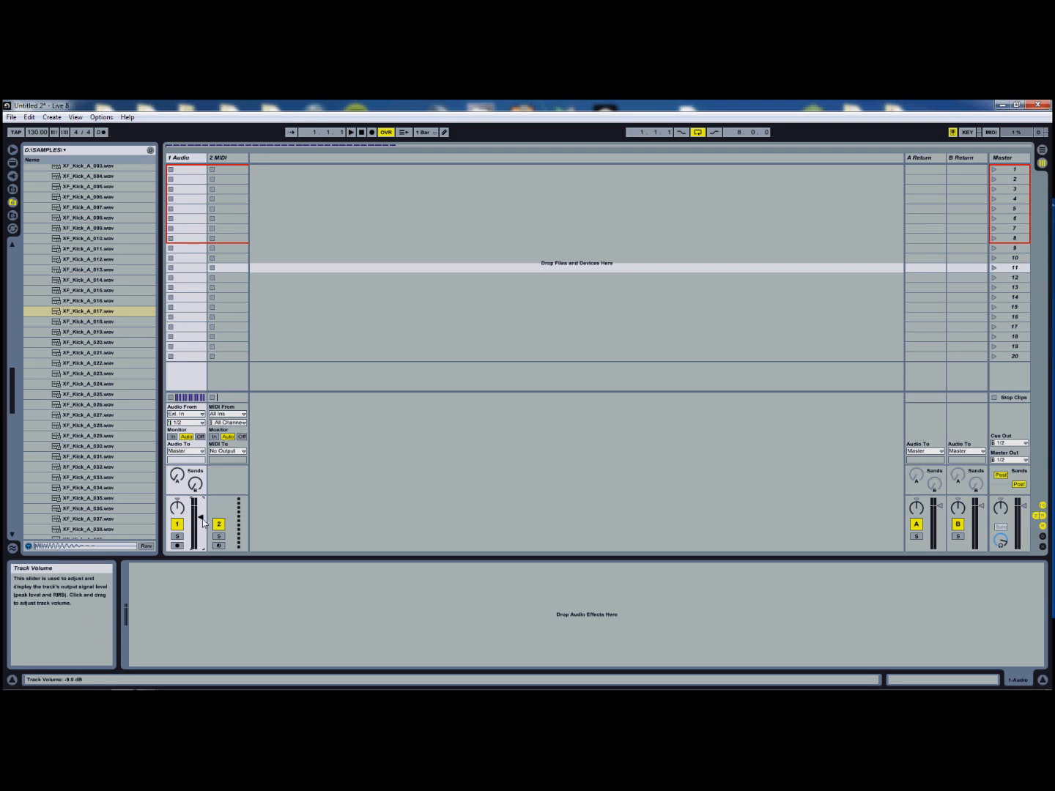
# Step: Play the loop, set the 1 Audio track volume to about -7.3 dB, and return to the Arrangement View
pyautogui.press('space')
pyautogui.moveTo(203, 521); pyautogui.dragTo(199, 521)
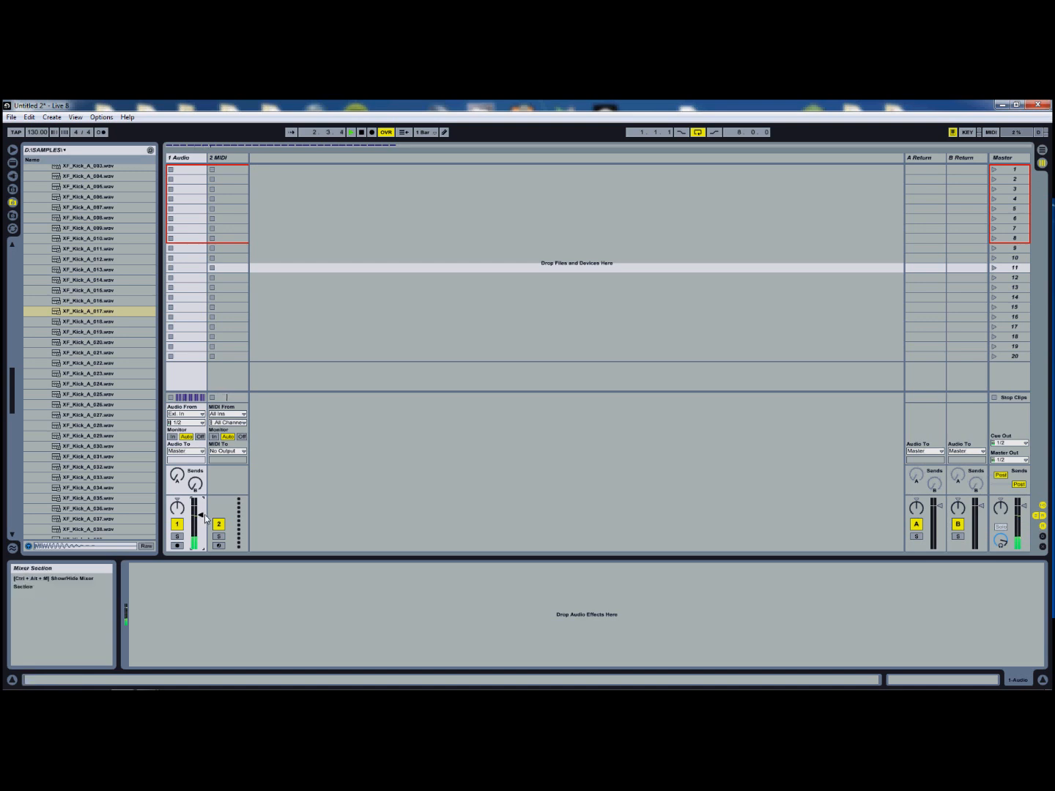
pyautogui.press('Tab')
pyautogui.click(898, 188)
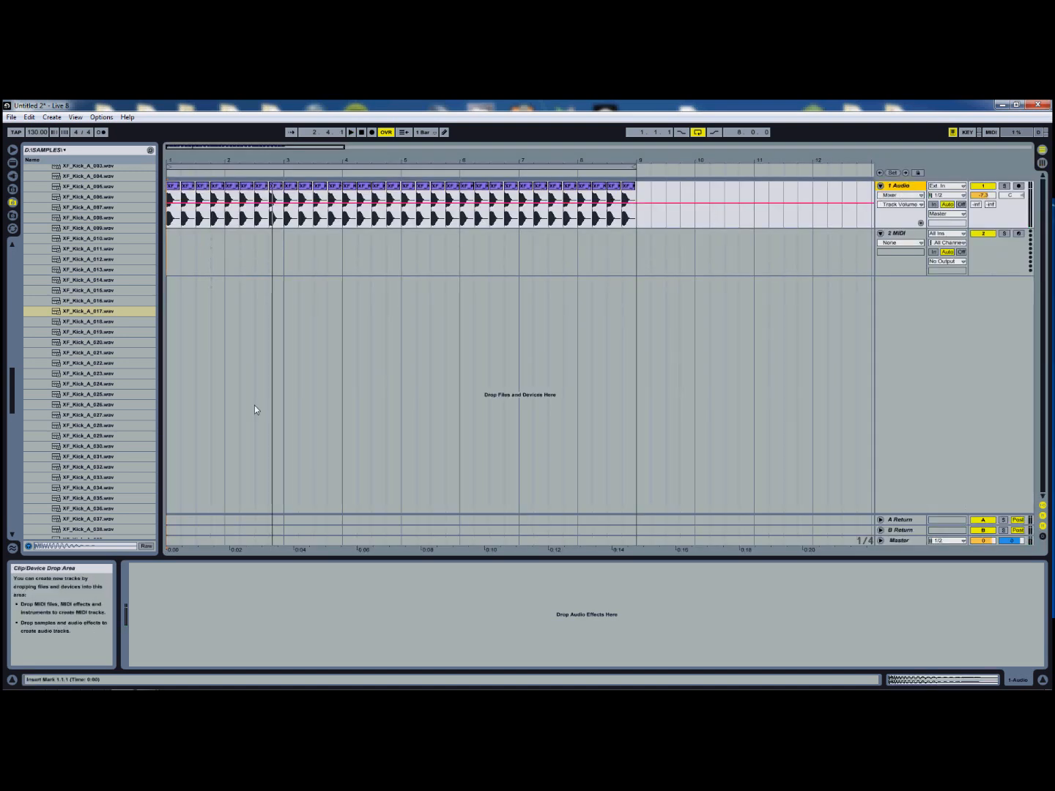
# Step: Find EQ Eight among the audio effects in the Live Devices library and add it to the 1 Audio track
pyautogui.moveTo(13, 375); pyautogui.dragTo(11, 240)
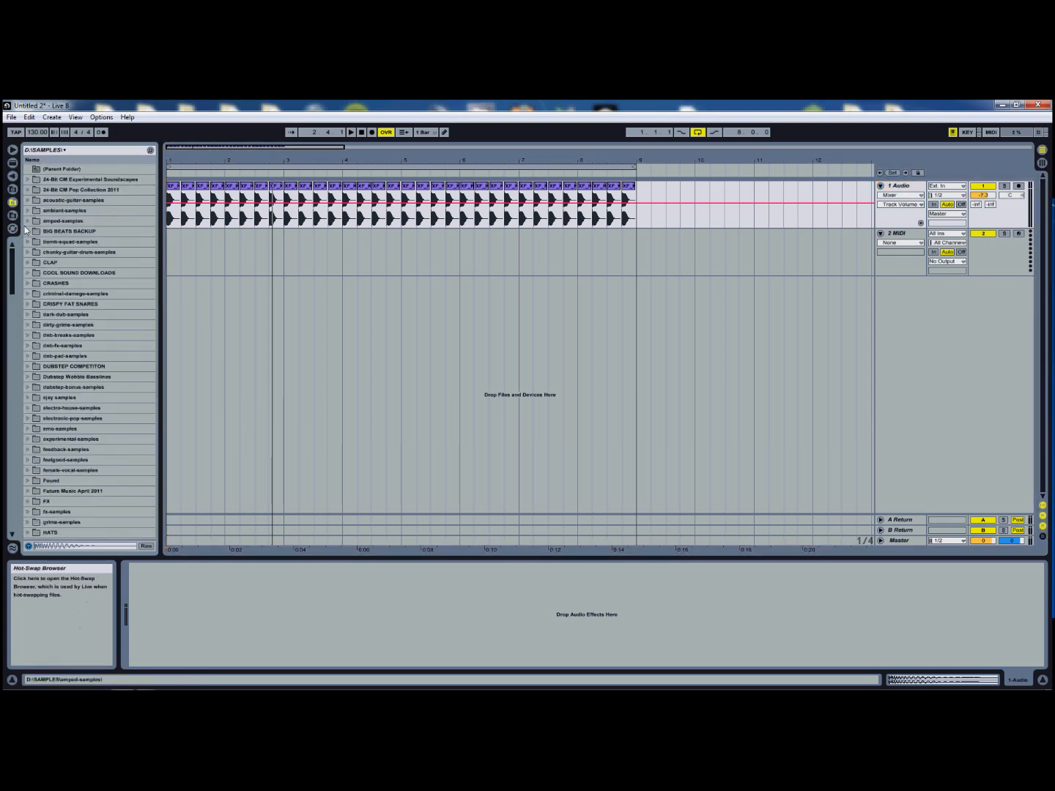
pyautogui.click(13, 166)
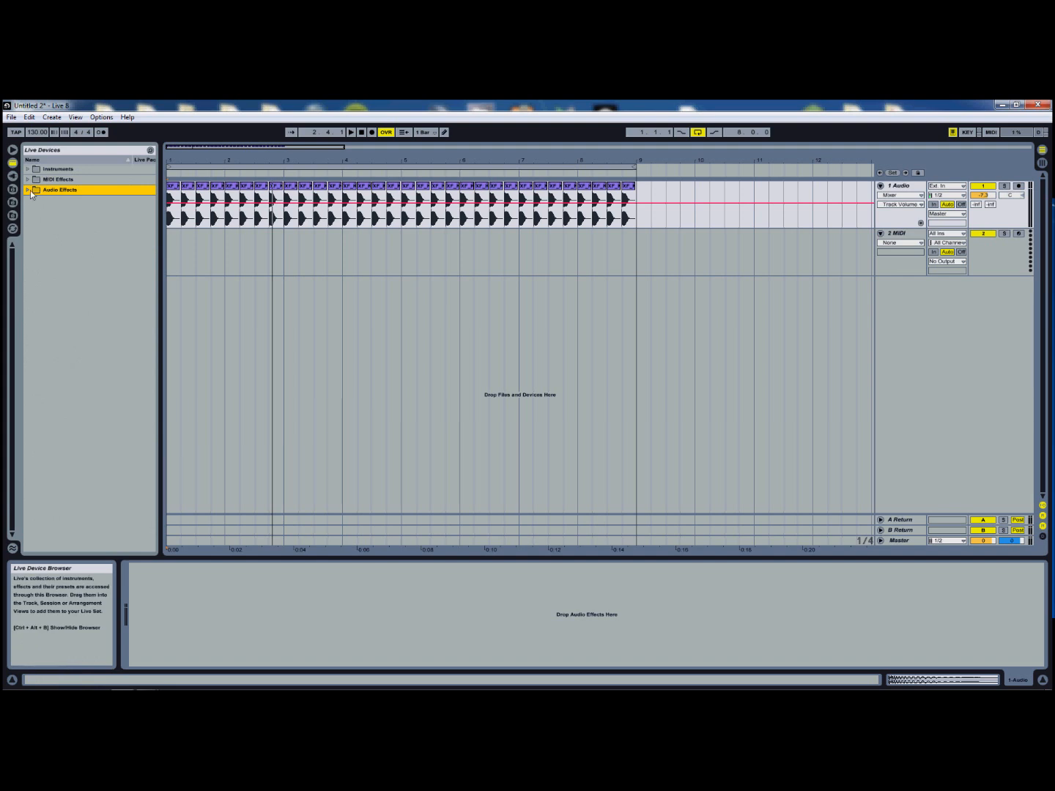
pyautogui.click(28, 189)
pyautogui.scroll(-1, 52, 323)
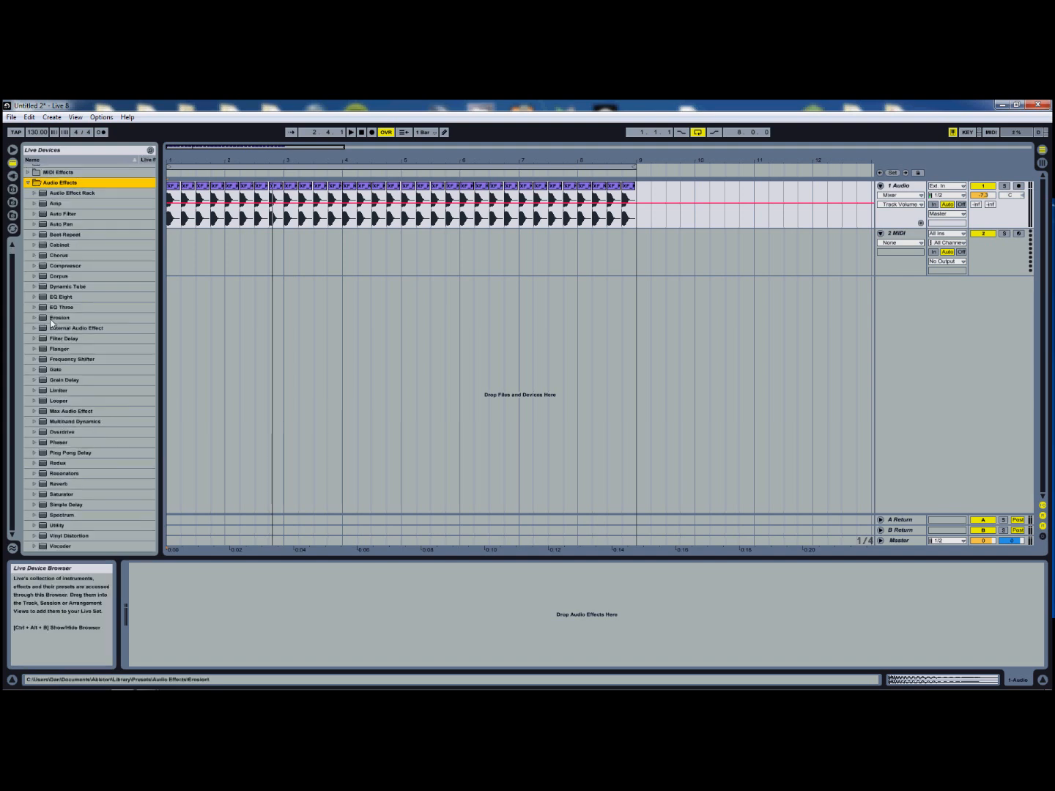
pyautogui.click(65, 298)
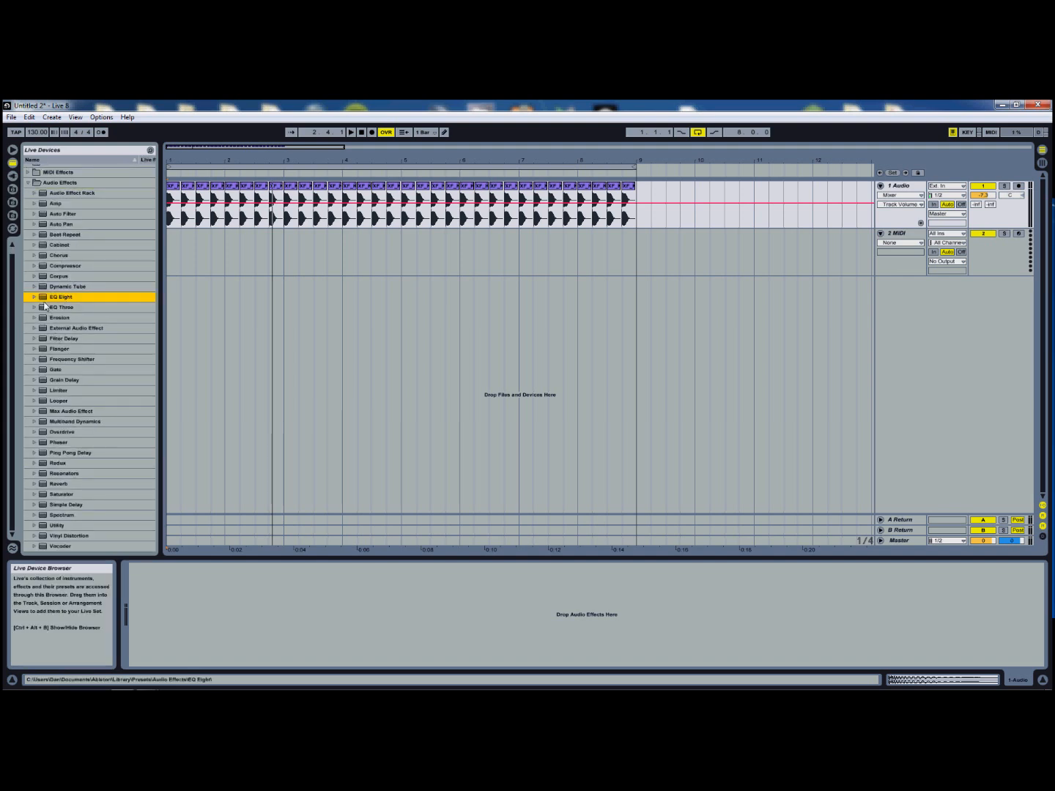
pyautogui.click(35, 297)
pyautogui.moveTo(94, 330); pyautogui.dragTo(204, 604)
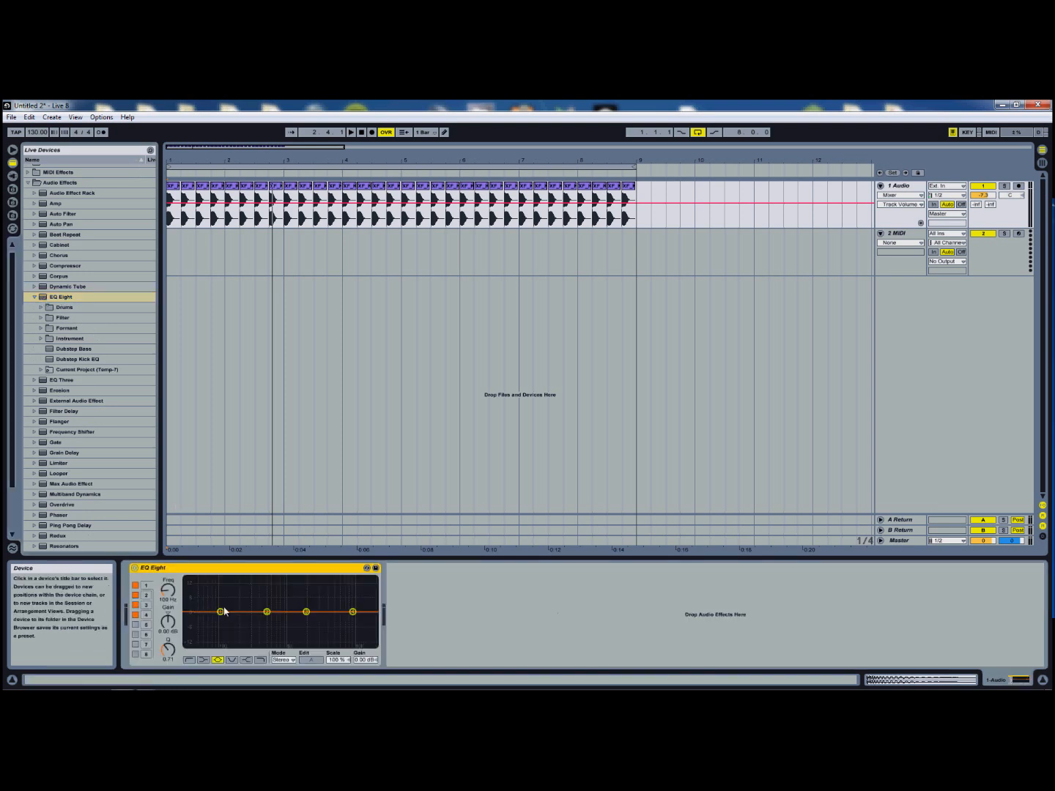
# Step: Disable bands 3 and 4 in EQ Eight, keeping bands 1 and 2 on
pyautogui.click(135, 596)
pyautogui.click(135, 596)
pyautogui.click(135, 606)
pyautogui.click(135, 616)
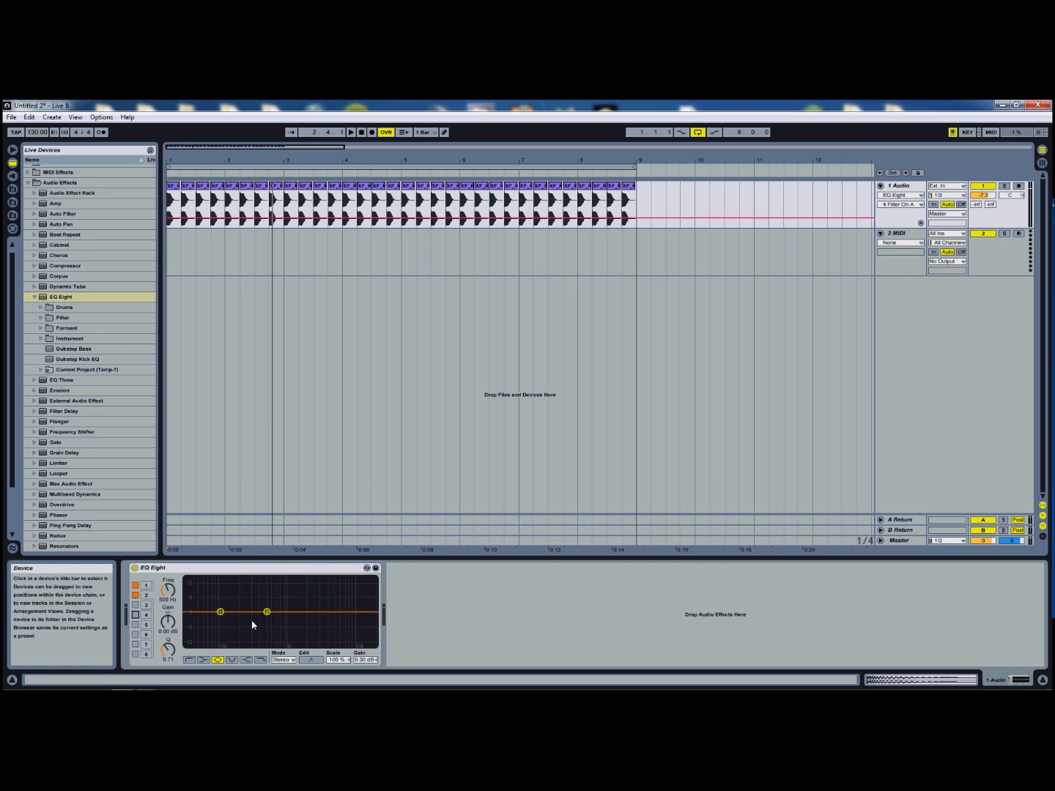
# Step: Shape EQ Eight band 1 into a narrow boost of 3.20 dB at about 94 Hz with a Q of 8.23
pyautogui.moveTo(220, 612); pyautogui.dragTo(220, 610)
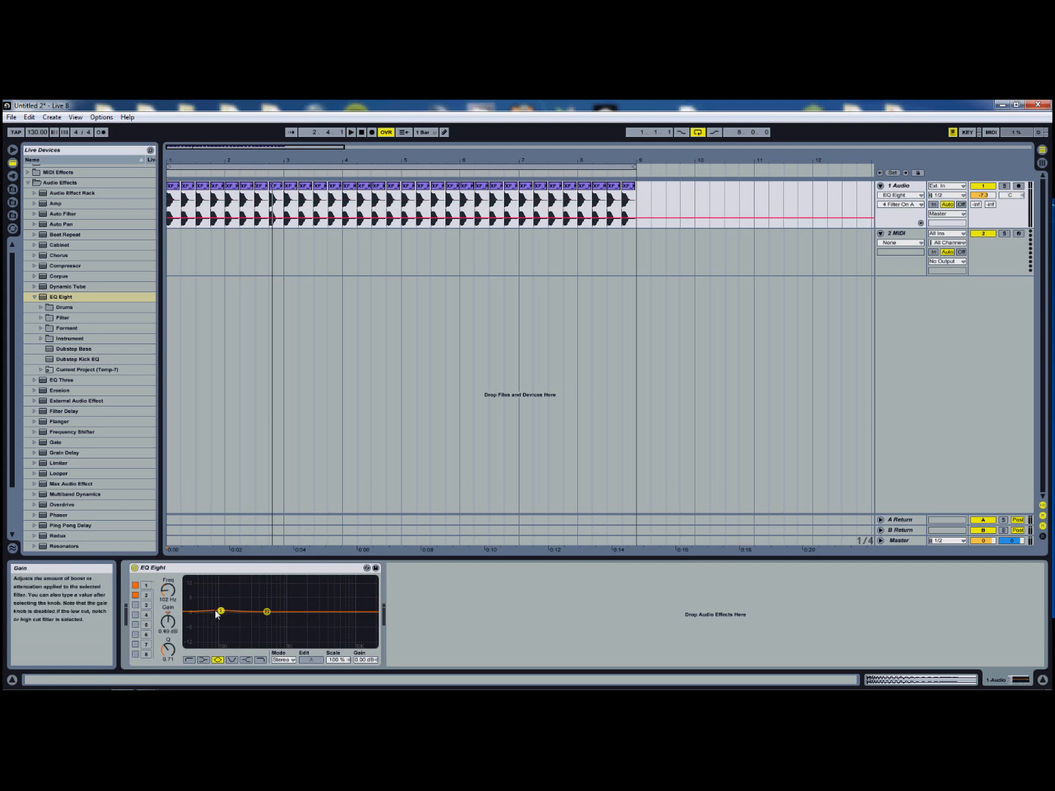
pyautogui.moveTo(222, 618); pyautogui.dragTo(221, 607)
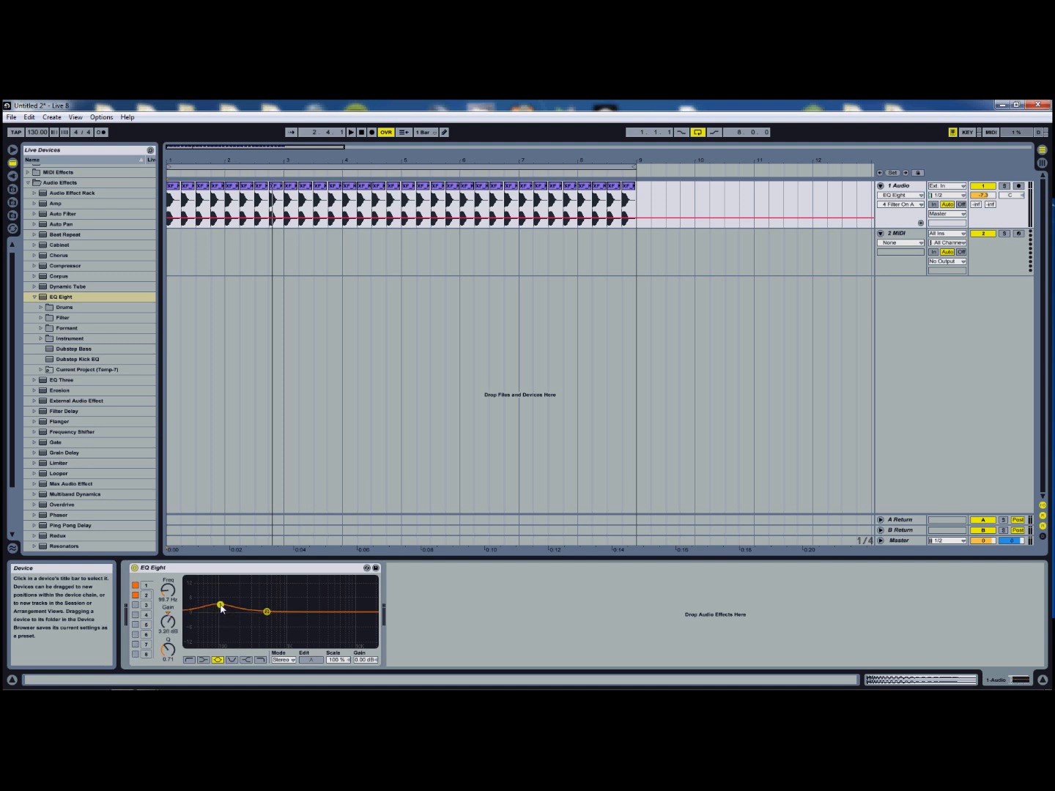
pyautogui.click(169, 594)
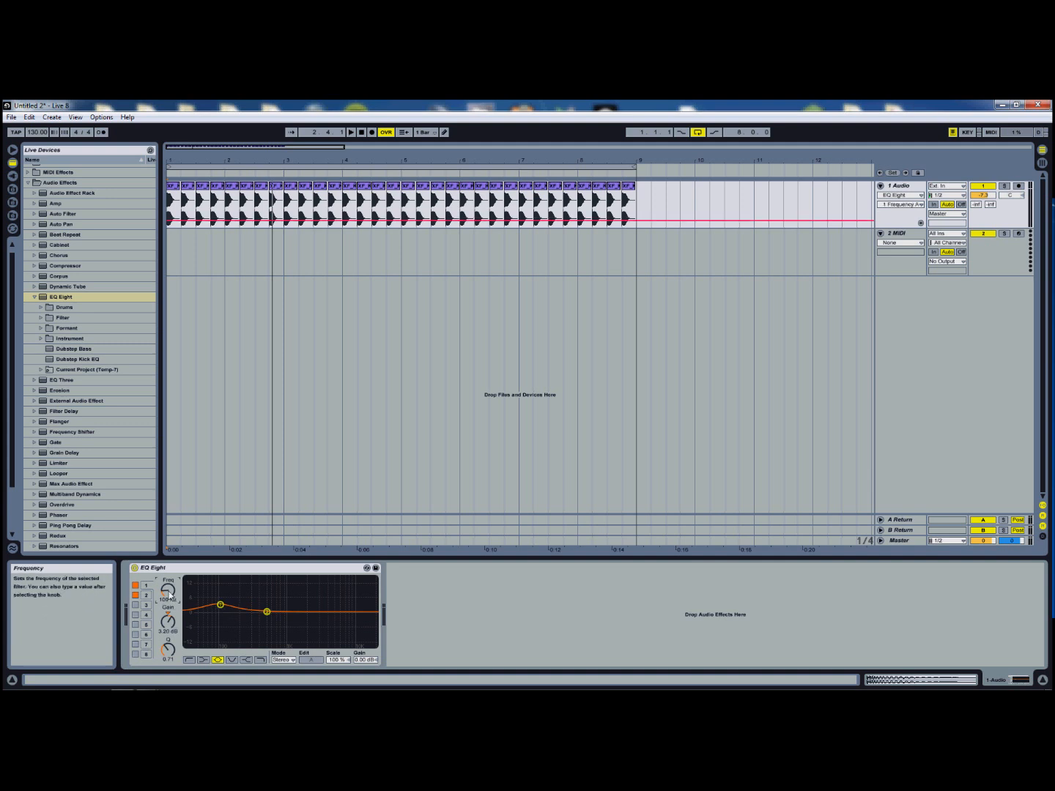
pyautogui.moveTo(168, 651); pyautogui.dragTo(169, 650)
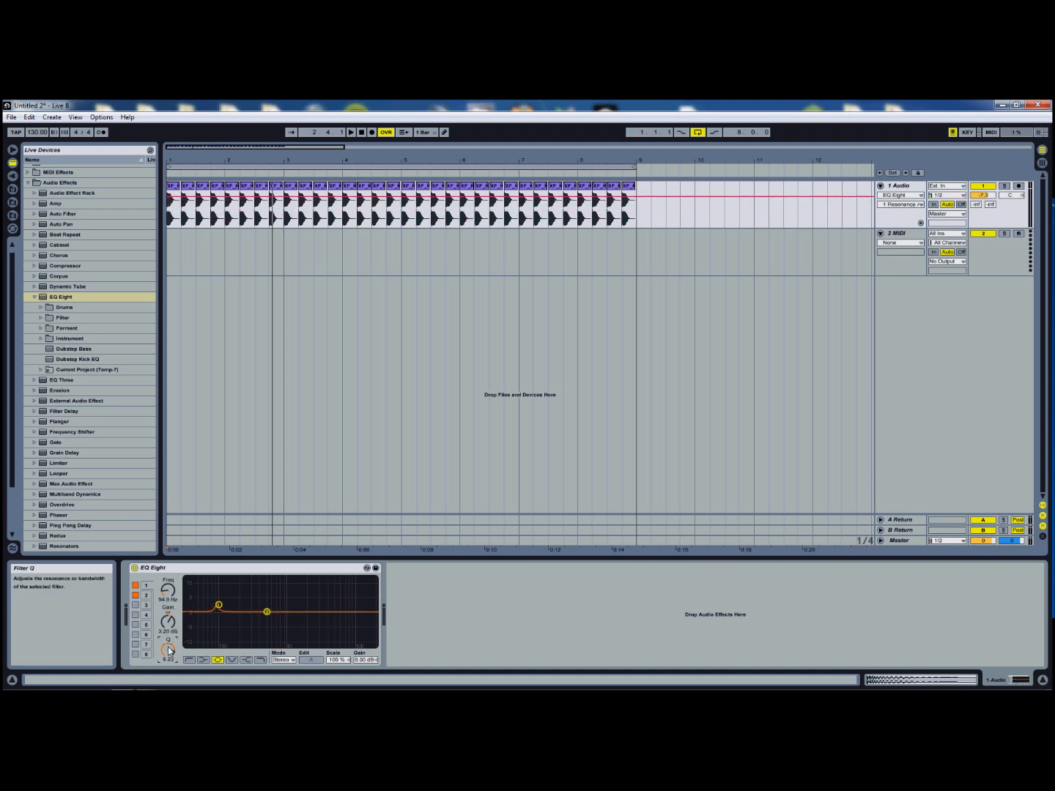
# Step: Play the kicks, raise EQ Eight band 1 to about 8 dB near 98 Hz, and compare the sound with the EQ bypassed and active
pyautogui.press('space')
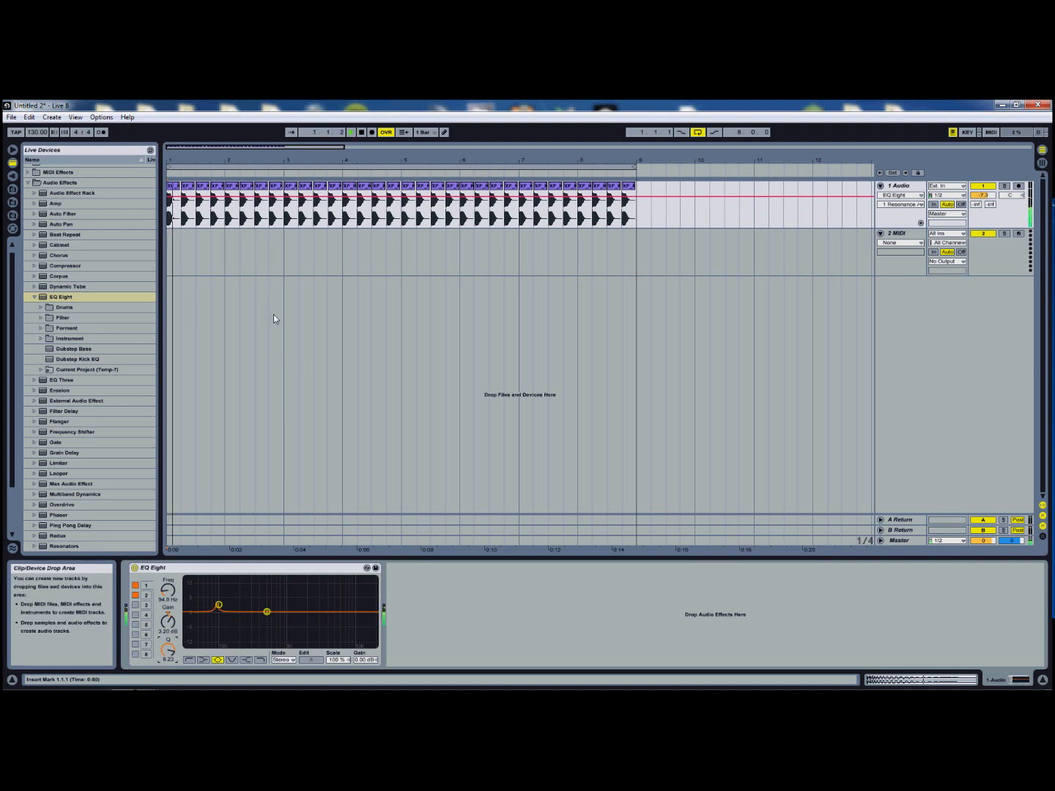
pyautogui.click(136, 569)
pyautogui.click(136, 569)
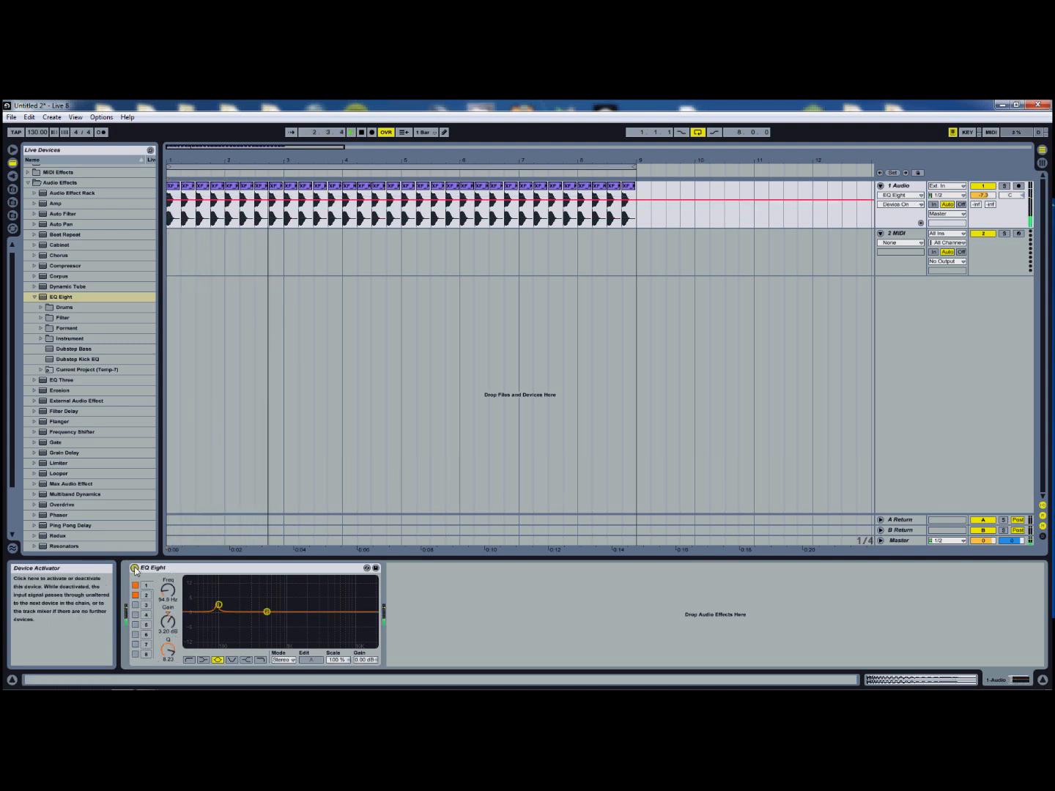
pyautogui.moveTo(219, 604); pyautogui.dragTo(220, 597)
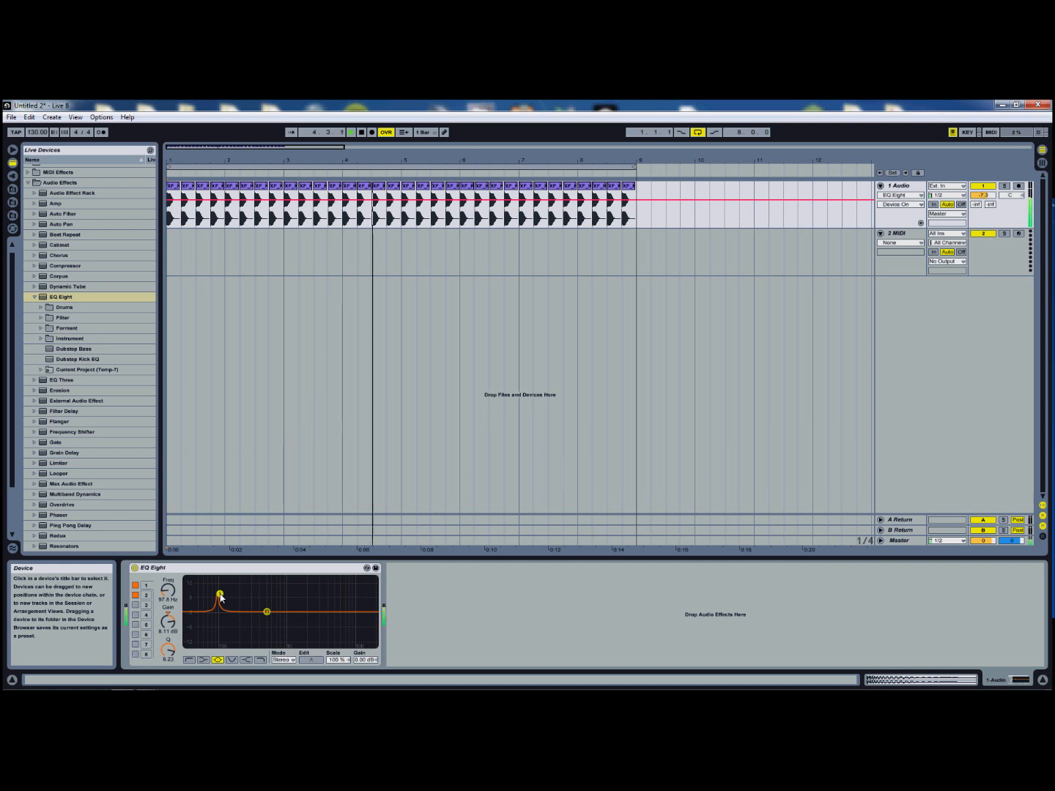
pyautogui.click(135, 569)
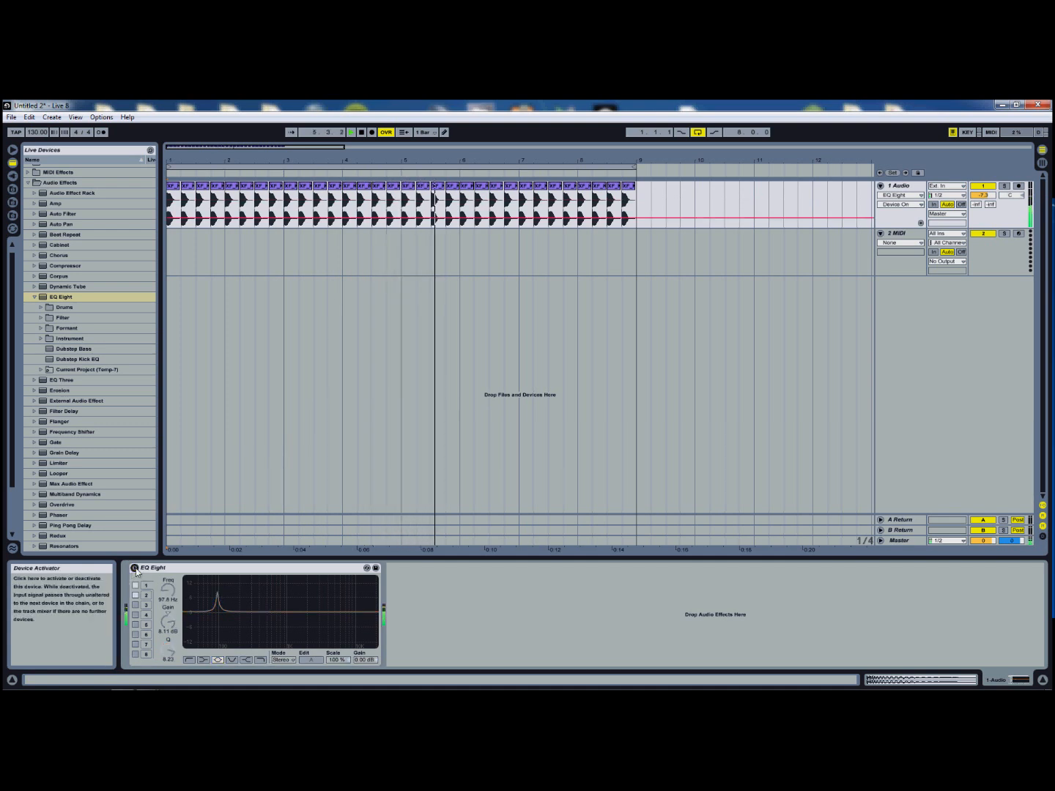
pyautogui.click(135, 569)
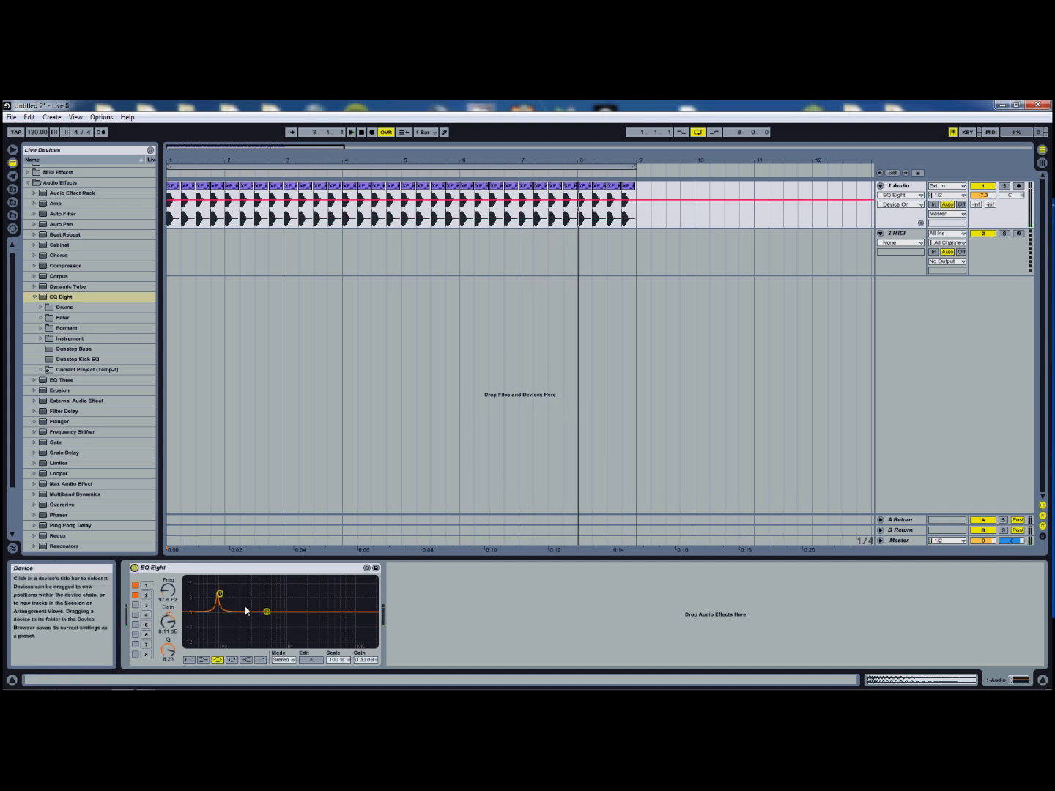
# Step: Insert the Auto Filter preset Cut-O-Move L before EQ Eight on the 1 Audio track
pyautogui.click(35, 297)
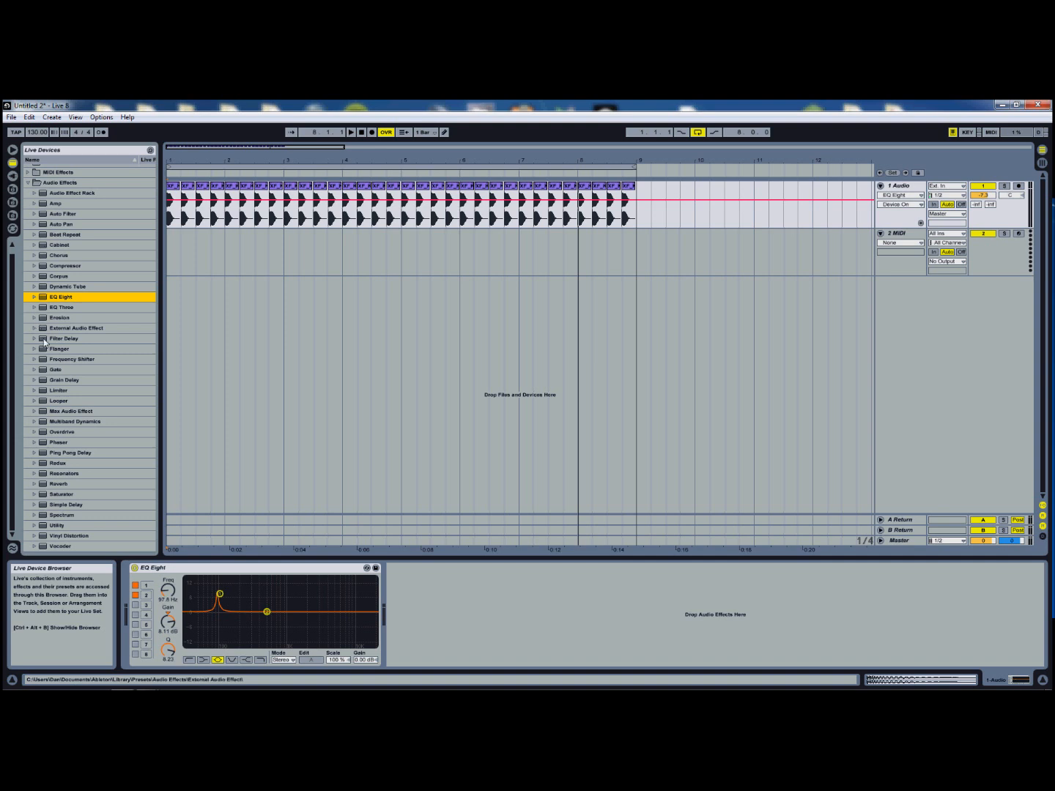
pyautogui.click(34, 213)
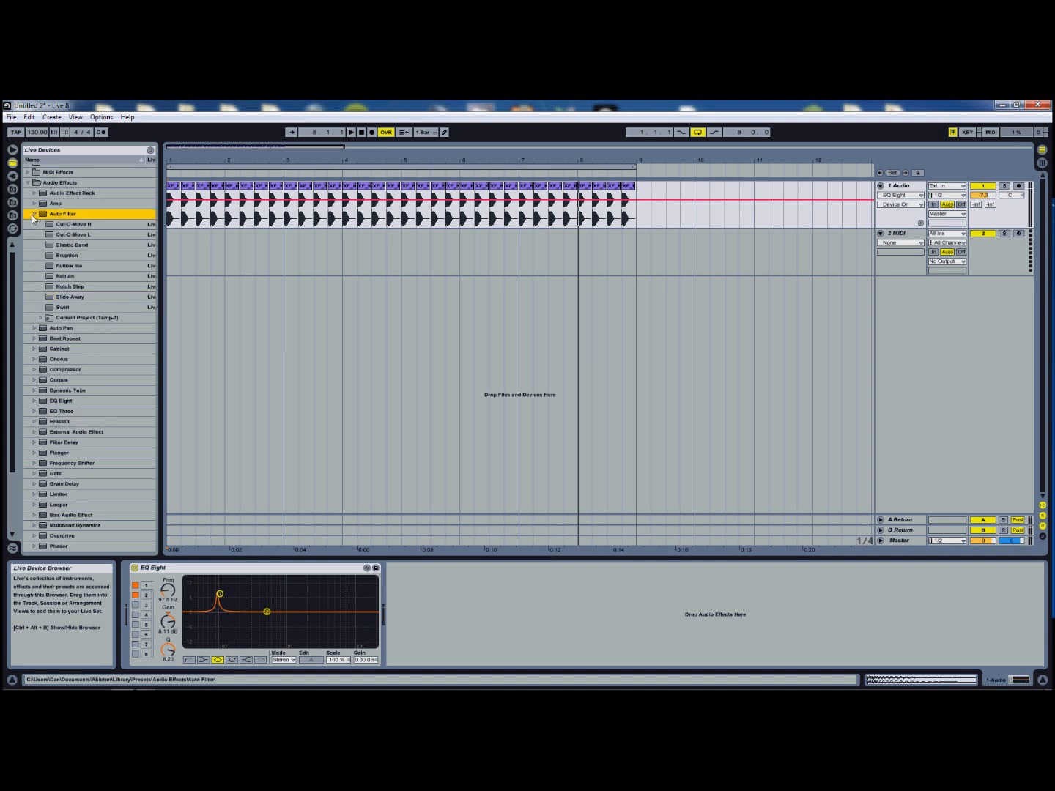
pyautogui.click(81, 226)
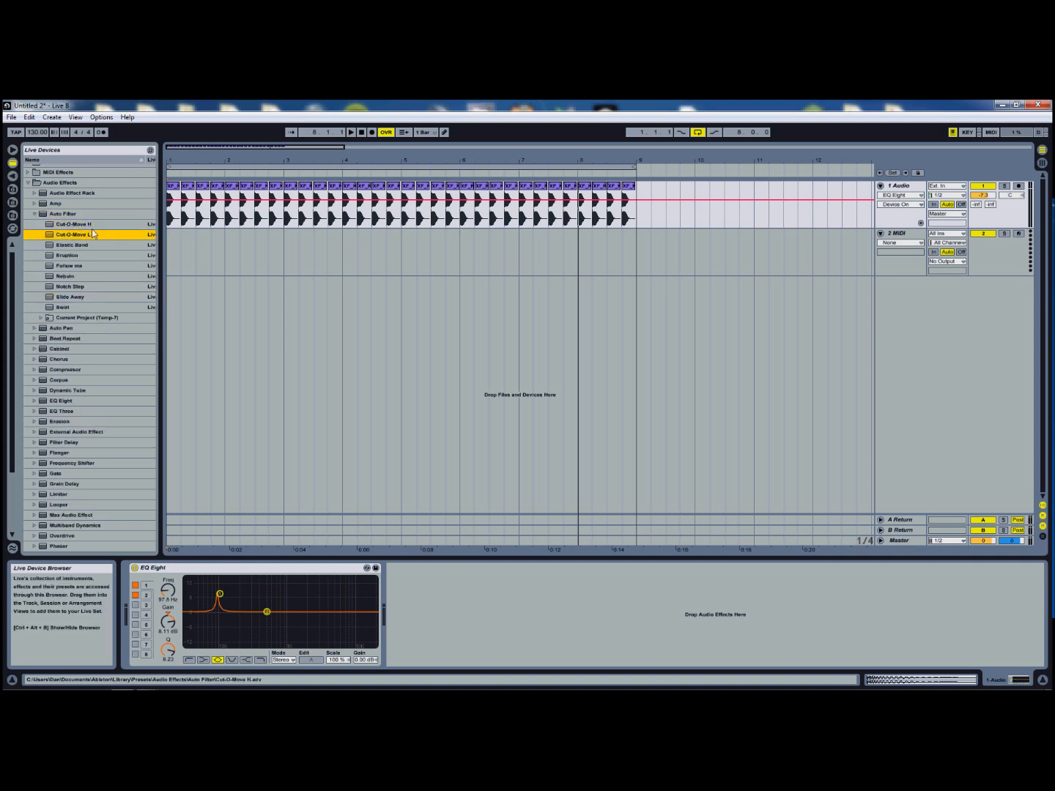
pyautogui.click(94, 234)
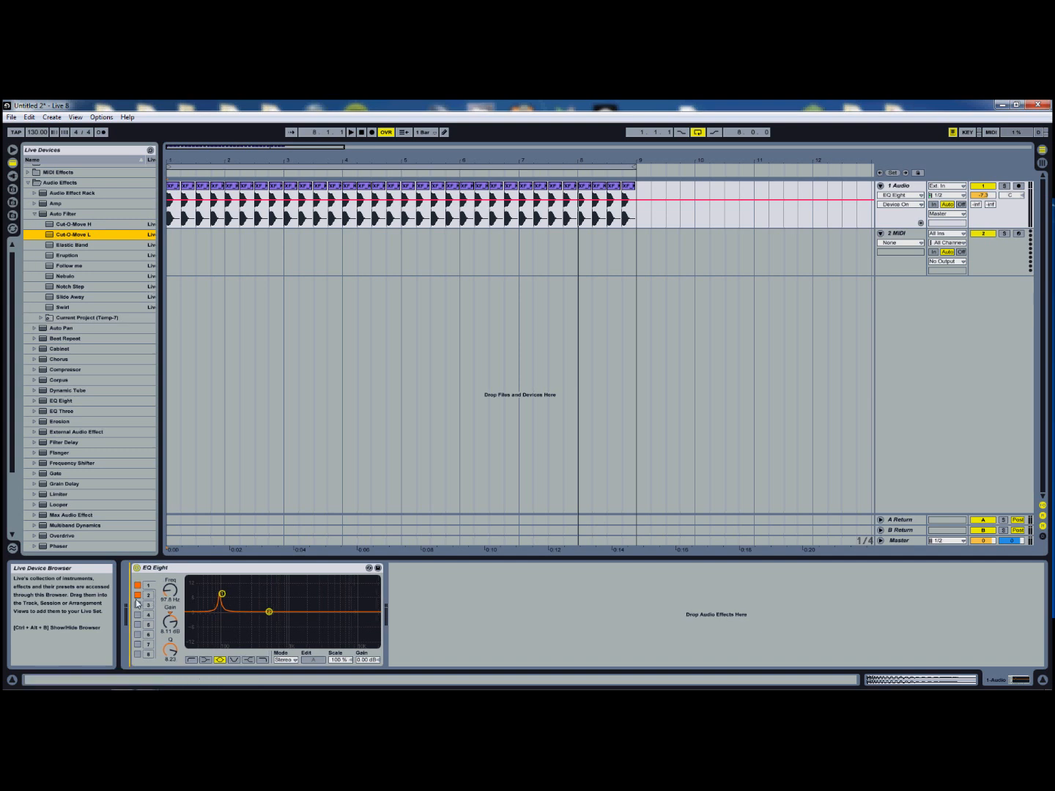
pyautogui.moveTo(136, 604); pyautogui.dragTo(137, 603)
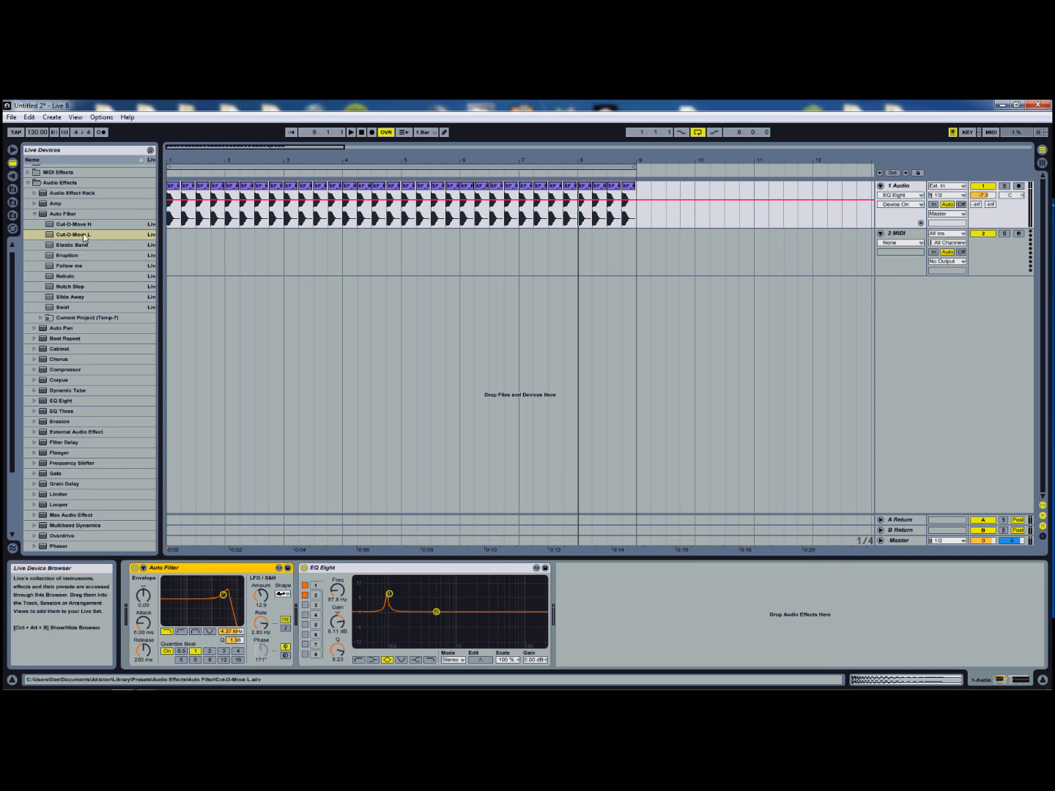
# Step: Set Auto Filter to highpass with a sine LFO shape, LFO amount 0.00, rate 0.01 Hz, and beat quantization off
pyautogui.click(182, 632)
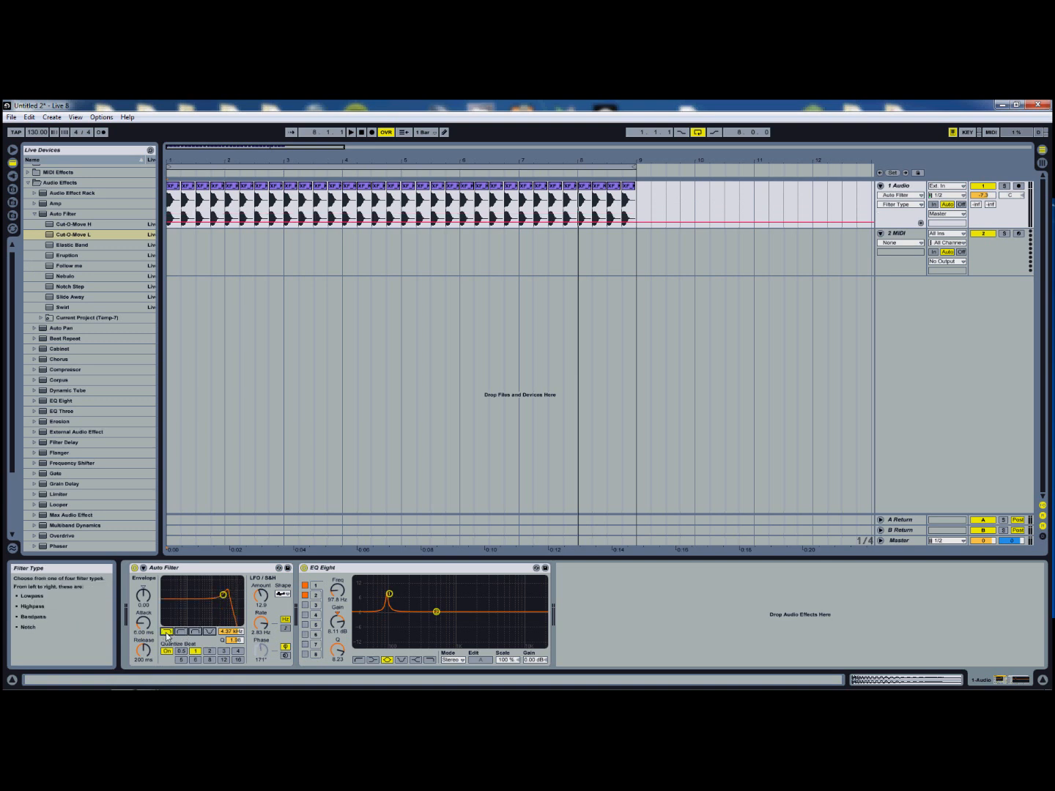
pyautogui.click(279, 594)
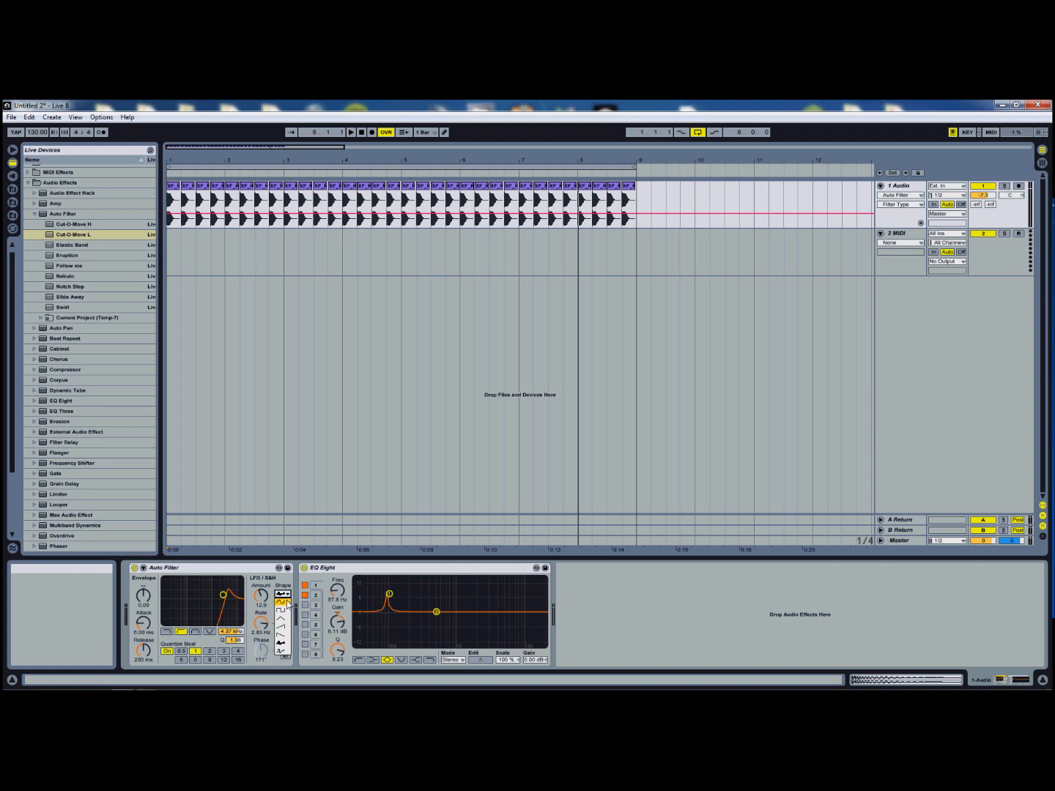
pyautogui.click(285, 603)
pyautogui.click(264, 599)
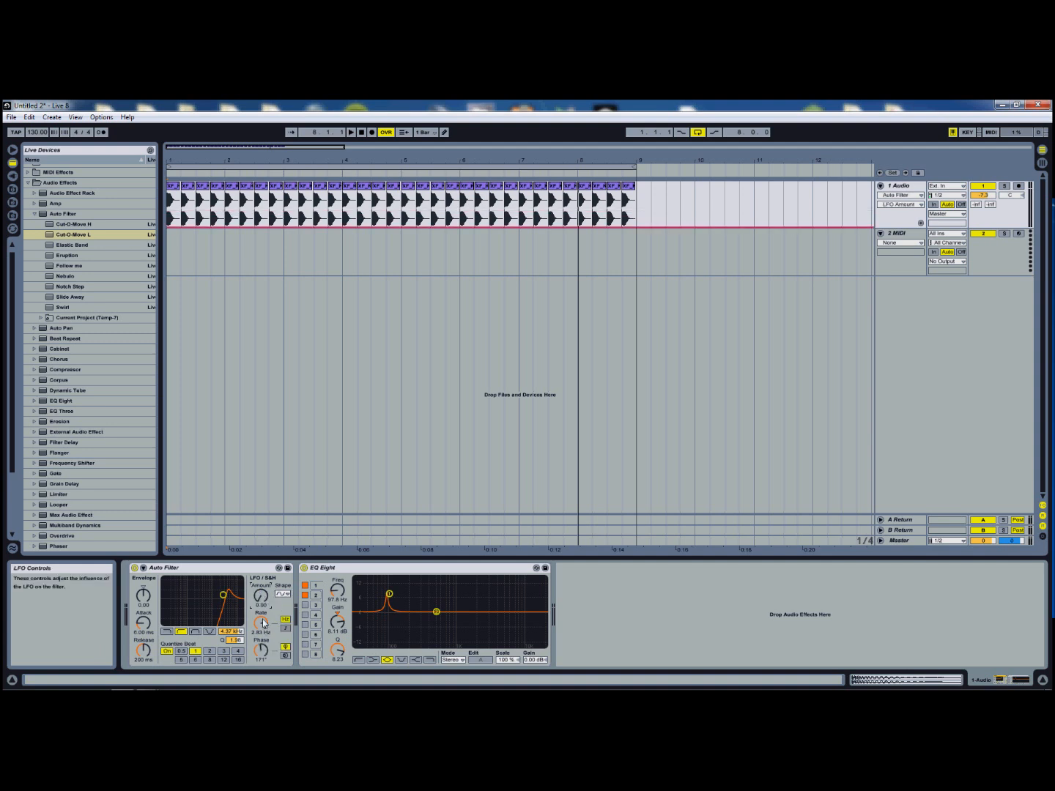
pyautogui.click(168, 651)
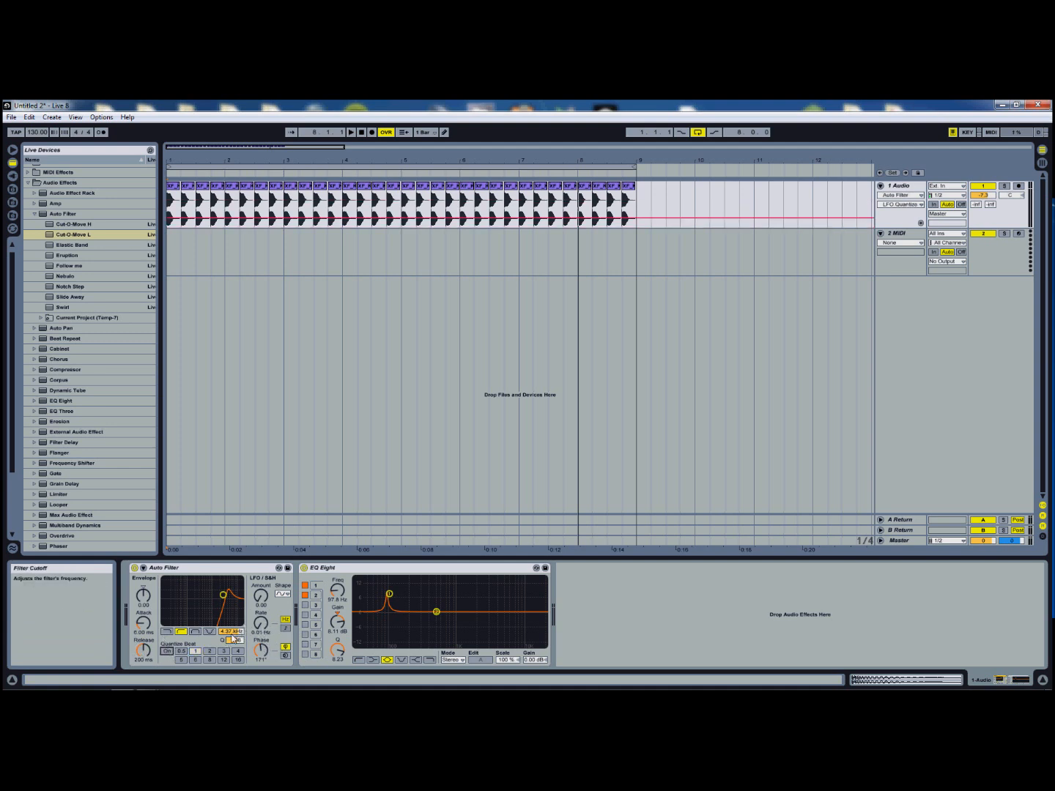
# Step: Lower the Auto Filter cutoff to below 100 Hz with a Q of 0.83 and audition the filter on the kicks
pyautogui.moveTo(234, 640); pyautogui.dragTo(228, 634)
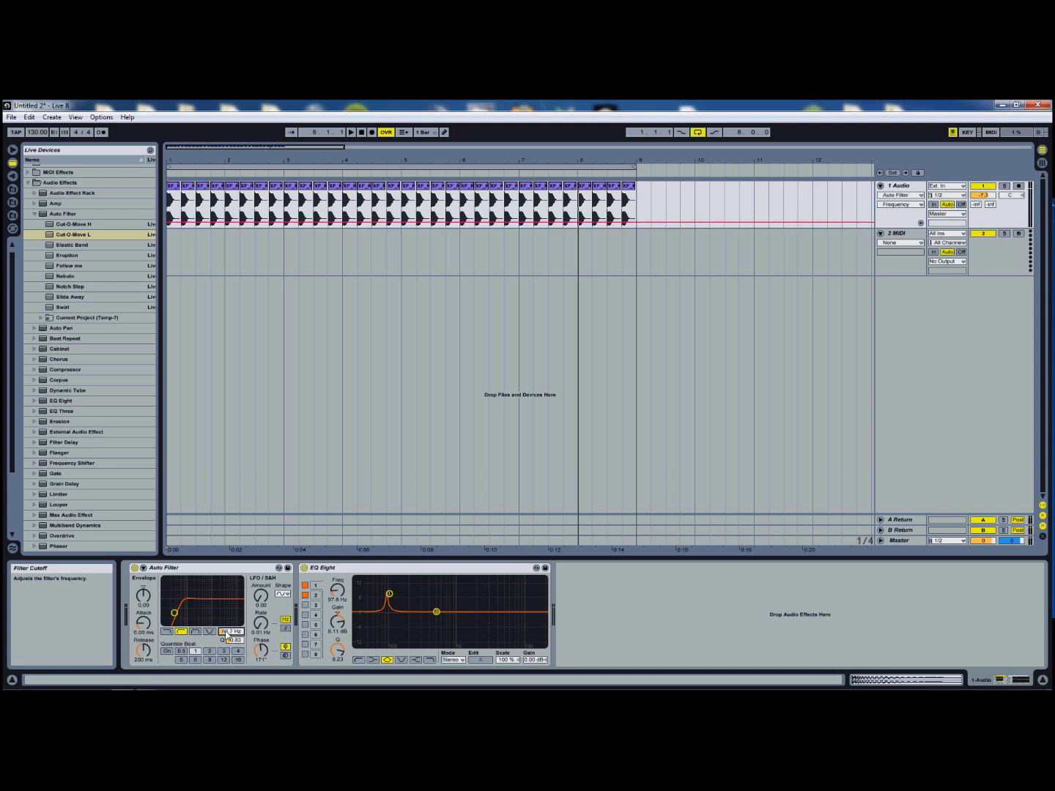
pyautogui.press('space')
pyautogui.click(134, 568)
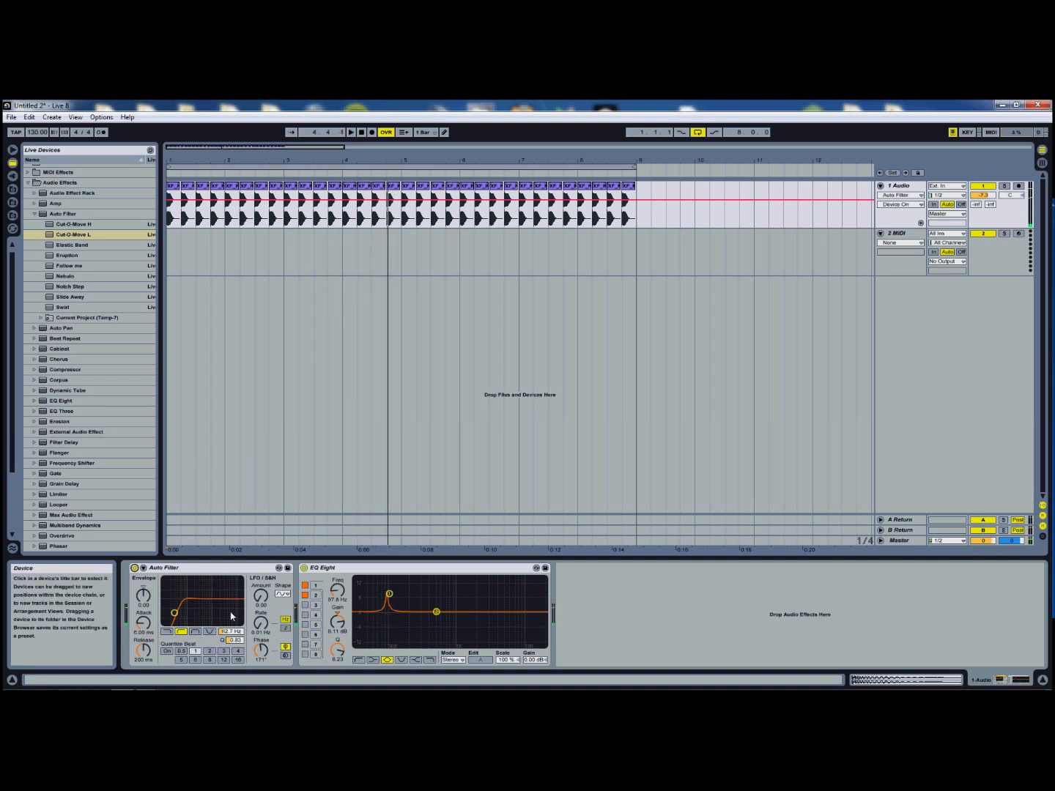
# Step: While the loop plays, shape EQ Eight band 2 into a narrow boost of about 5 dB near 3.1 kHz with a Q of 5.23
pyautogui.moveTo(439, 616); pyautogui.dragTo(479, 610)
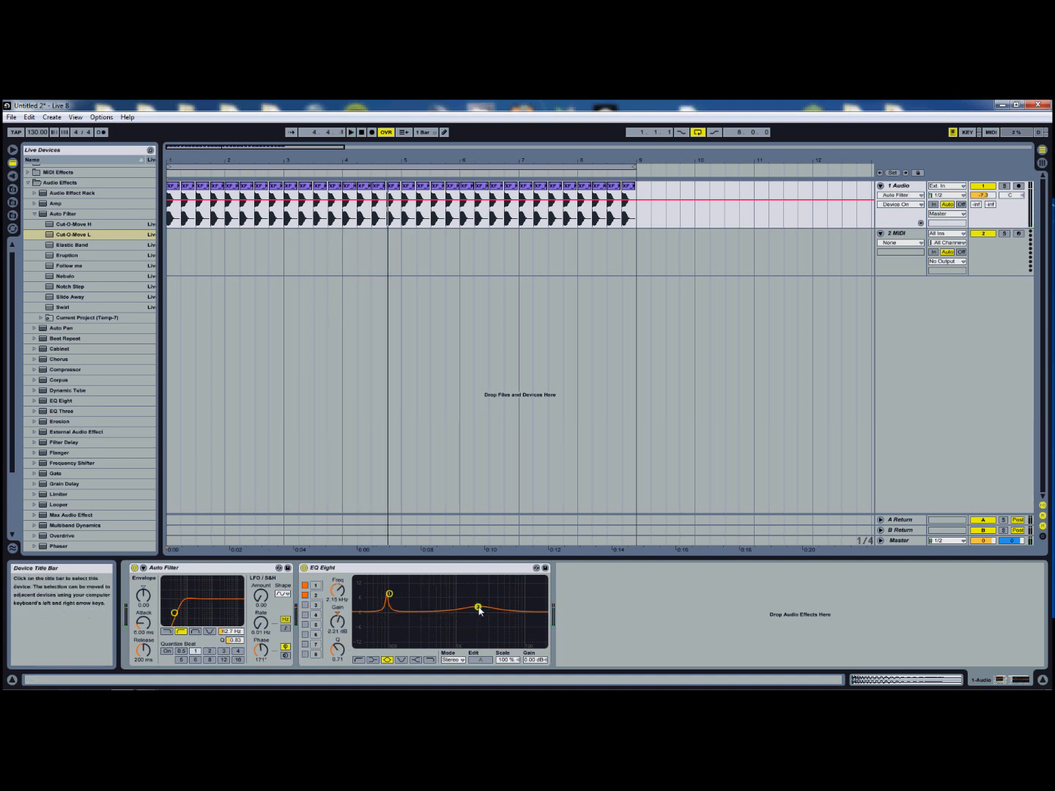
pyautogui.click(353, 136)
pyautogui.moveTo(478, 606); pyautogui.dragTo(483, 603)
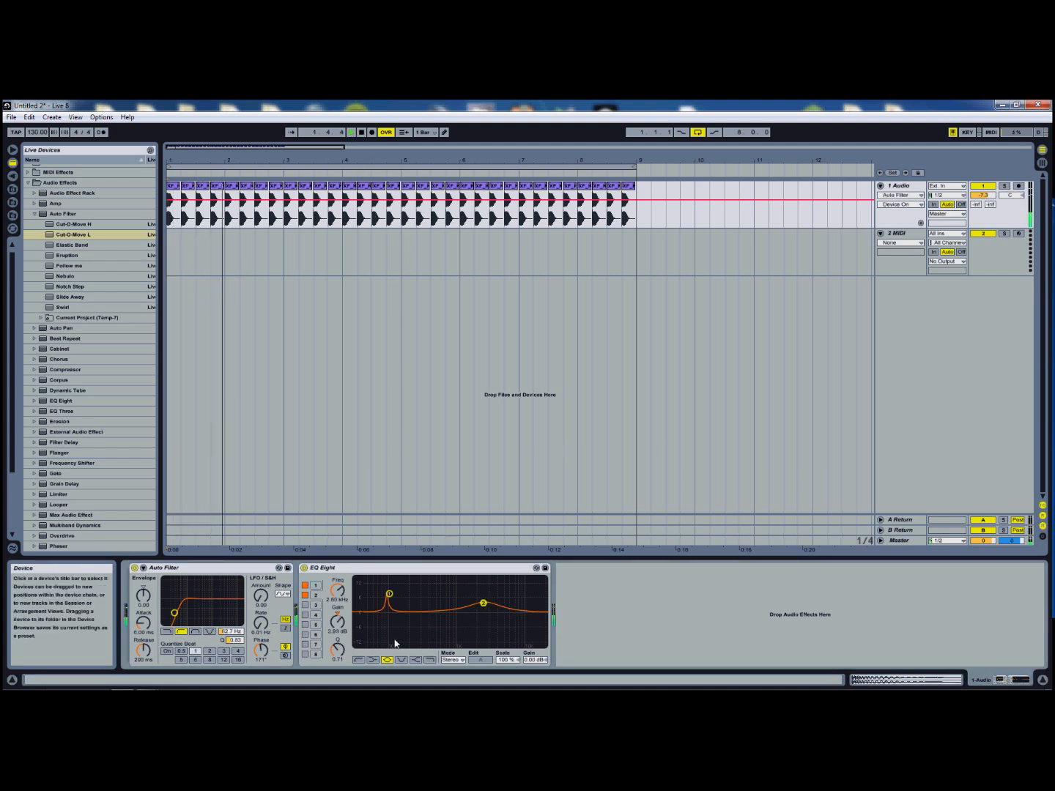
pyautogui.moveTo(339, 649); pyautogui.dragTo(338, 640)
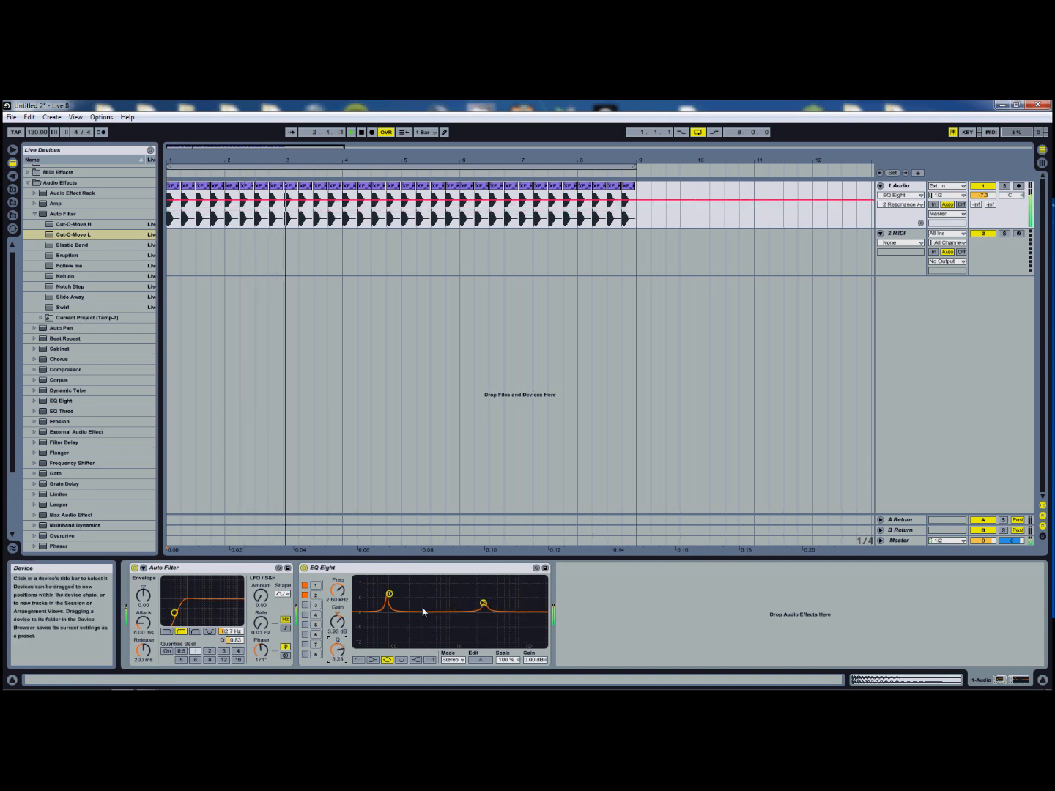
pyautogui.moveTo(483, 603)
pyautogui.mouseDown()
pyautogui.moveTo(450, 605)
pyautogui.moveTo(509, 603)
pyautogui.moveTo(489, 604)
pyautogui.mouseUp()
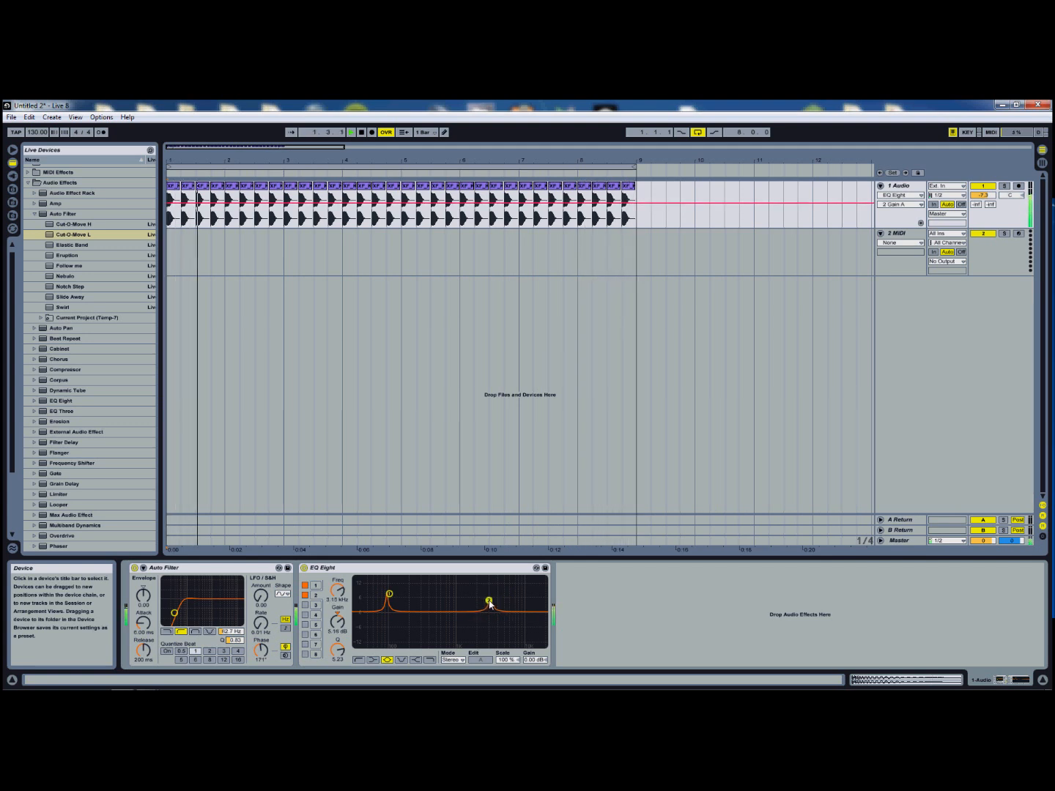
# Step: Compare the kicks with EQ Eight bypassed and active, stop playback at the start, and collapse the Auto Filter presets
pyautogui.click(305, 570)
pyautogui.click(305, 569)
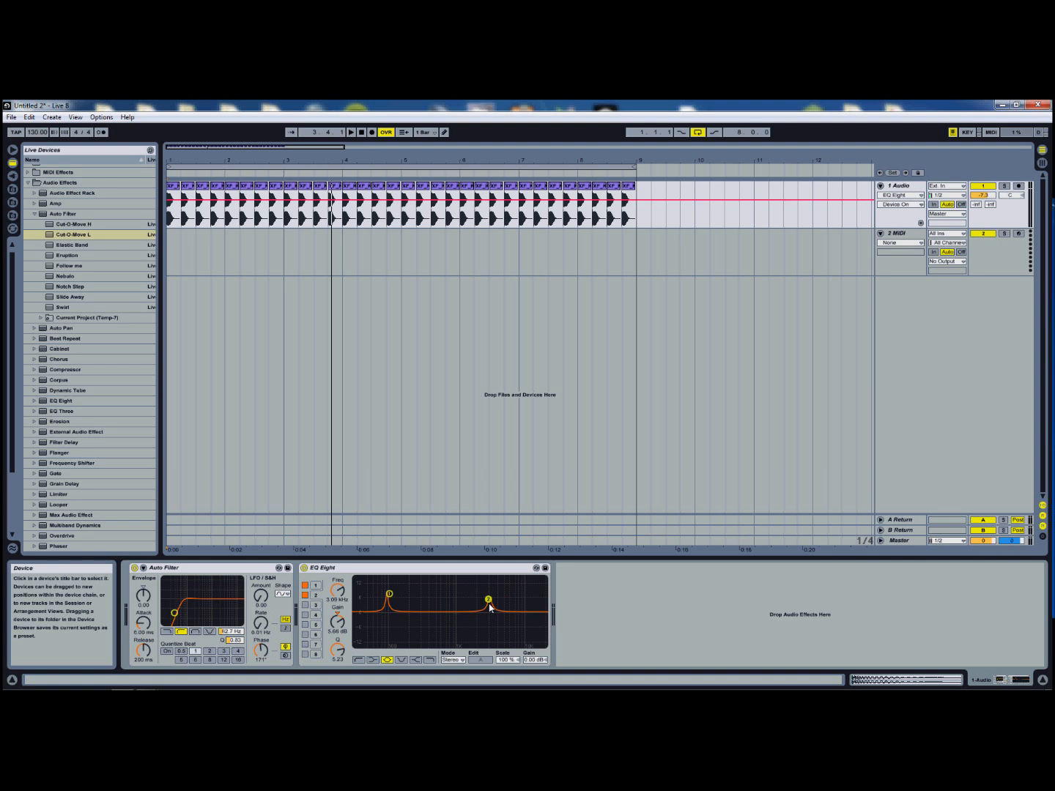
pyautogui.click(361, 132)
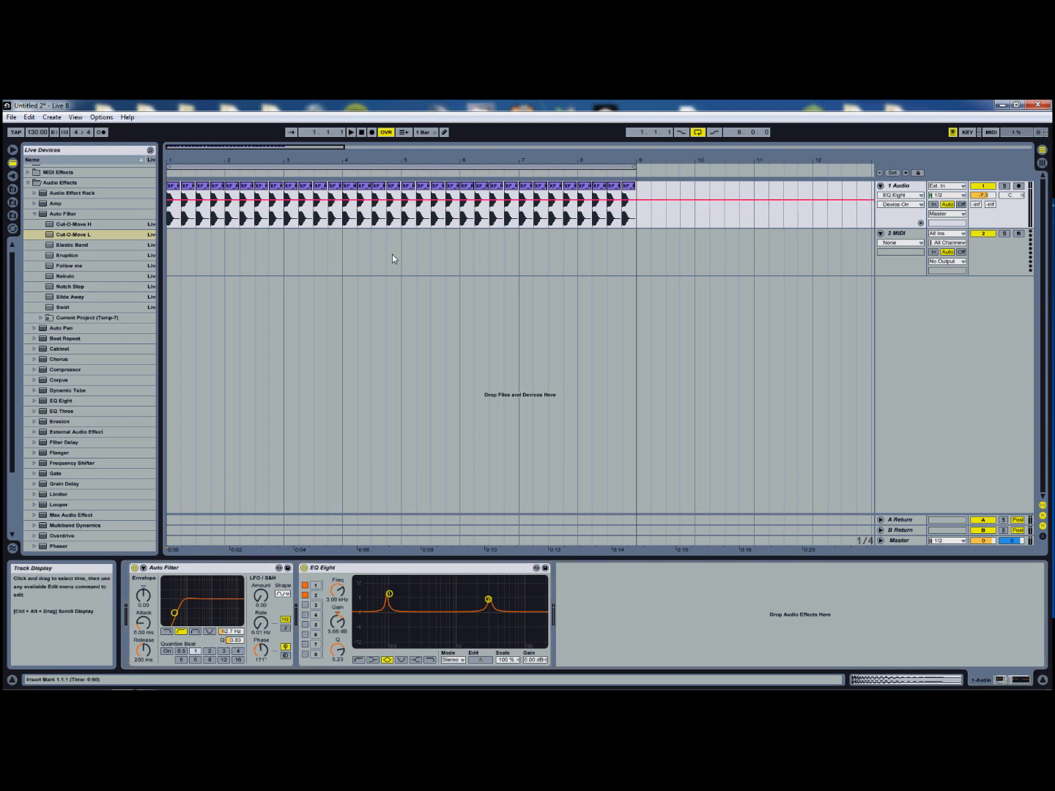
pyautogui.click(35, 214)
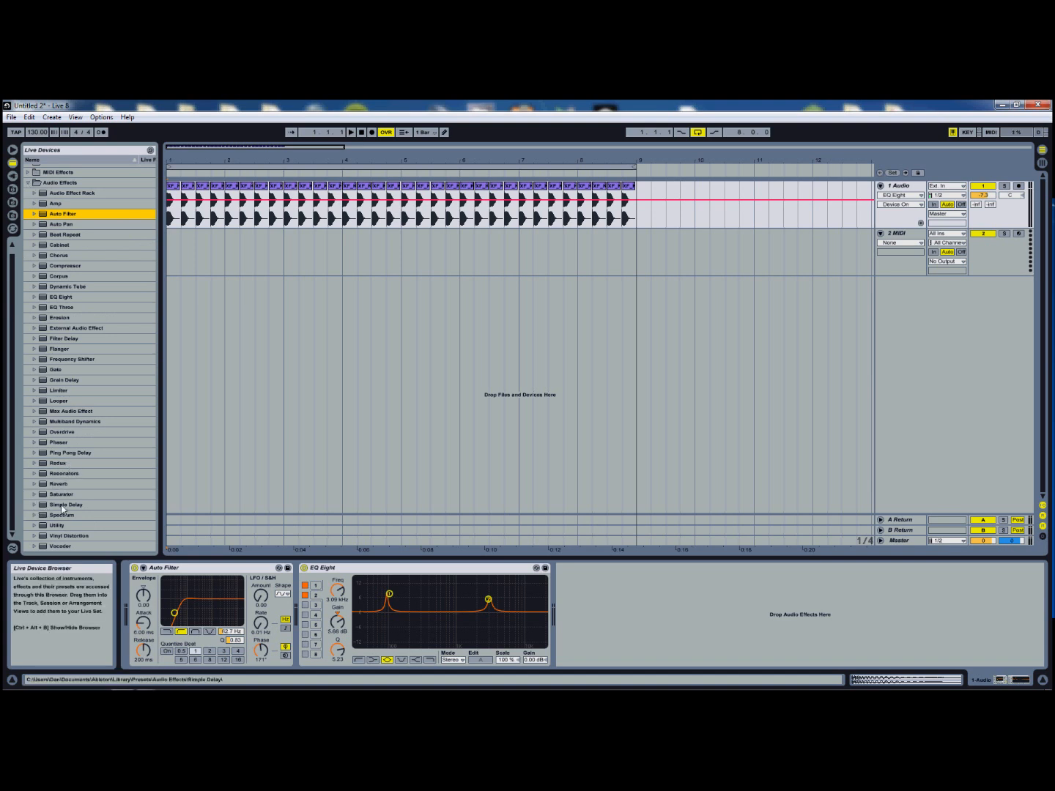
# Step: Browse the sample library to XFER SAMPLES, collapse its Kicks folder and expand the Hats folder
pyautogui.scroll(1, 35, 221)
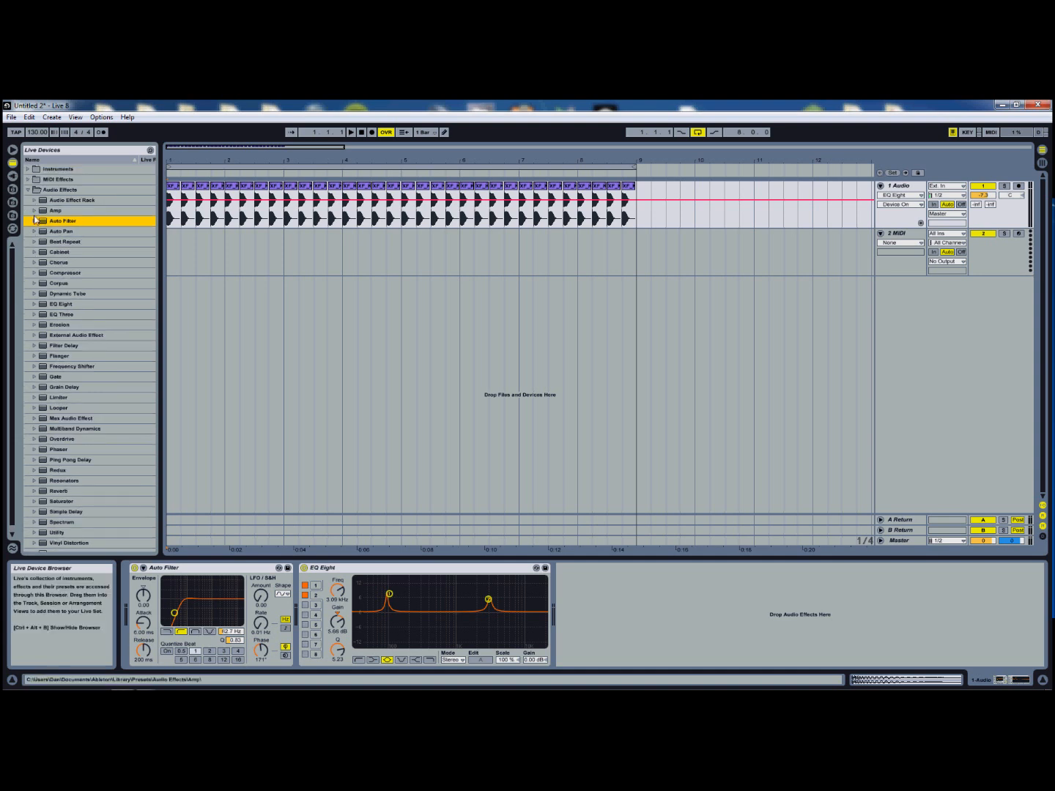
pyautogui.click(12, 201)
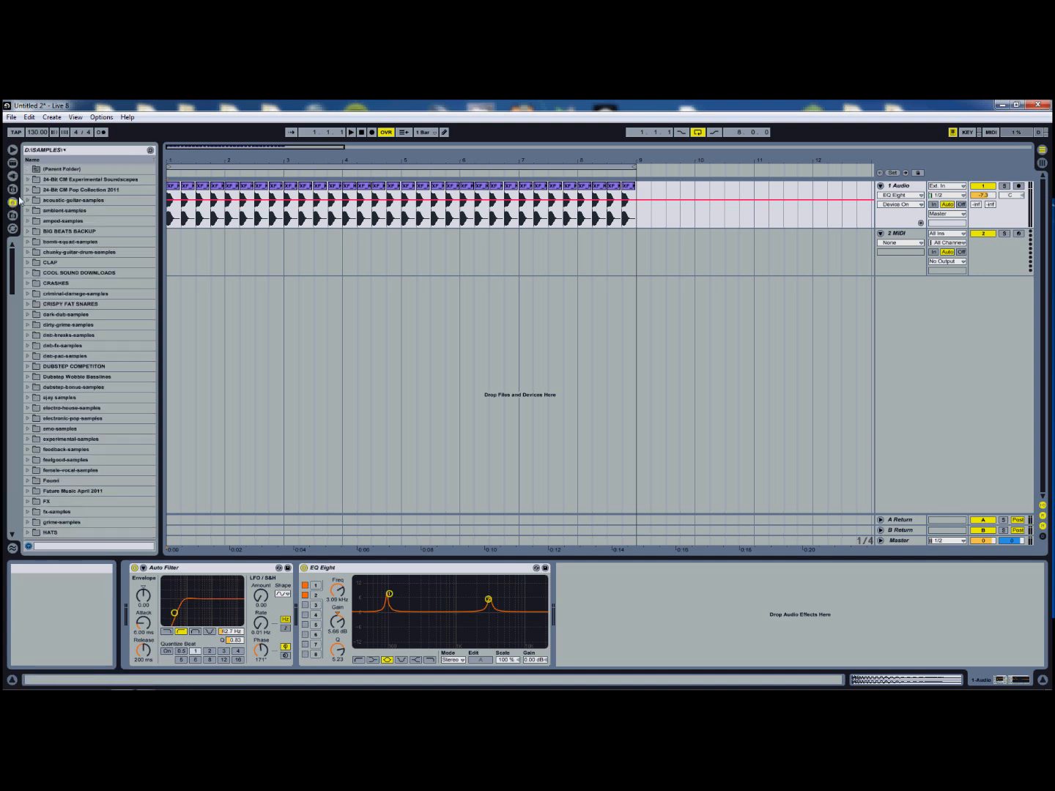
pyautogui.moveTo(16, 301); pyautogui.dragTo(11, 376)
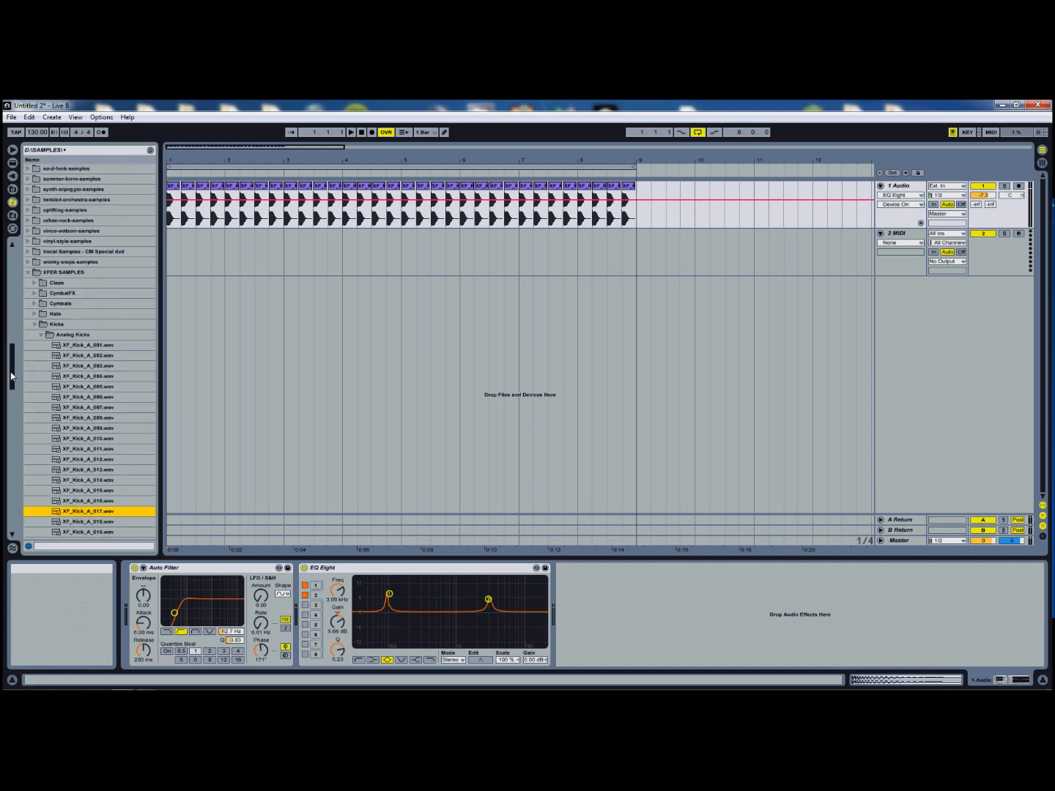
pyautogui.click(35, 325)
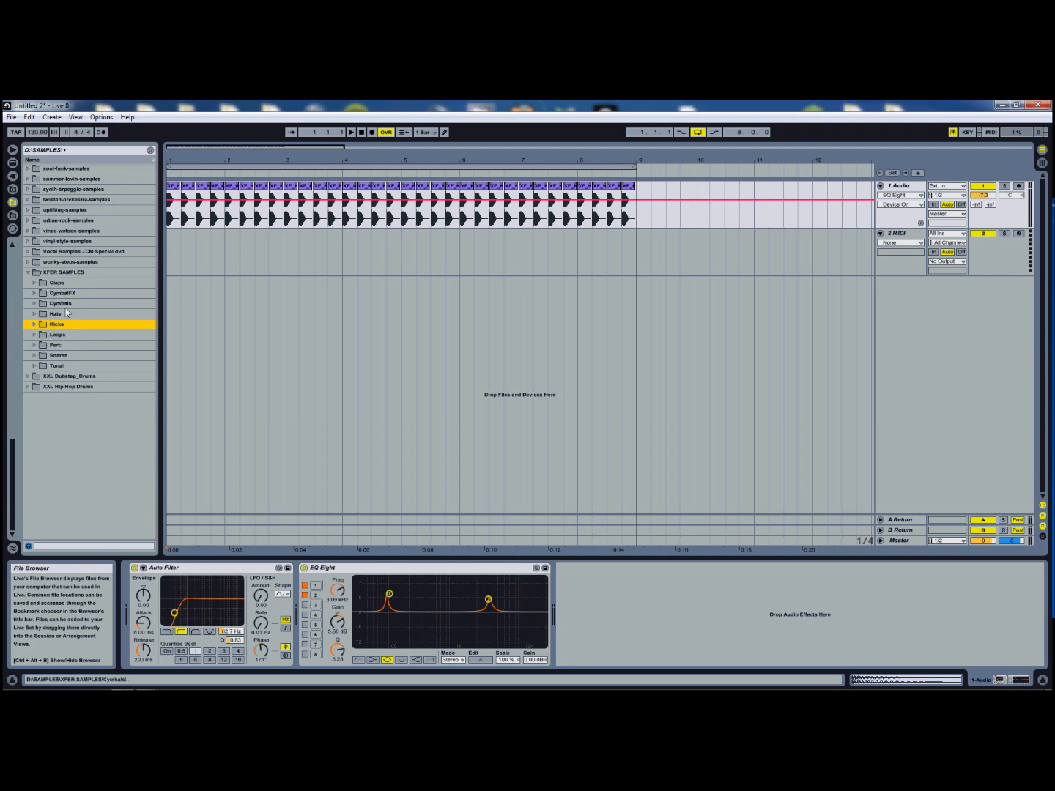
pyautogui.click(35, 315)
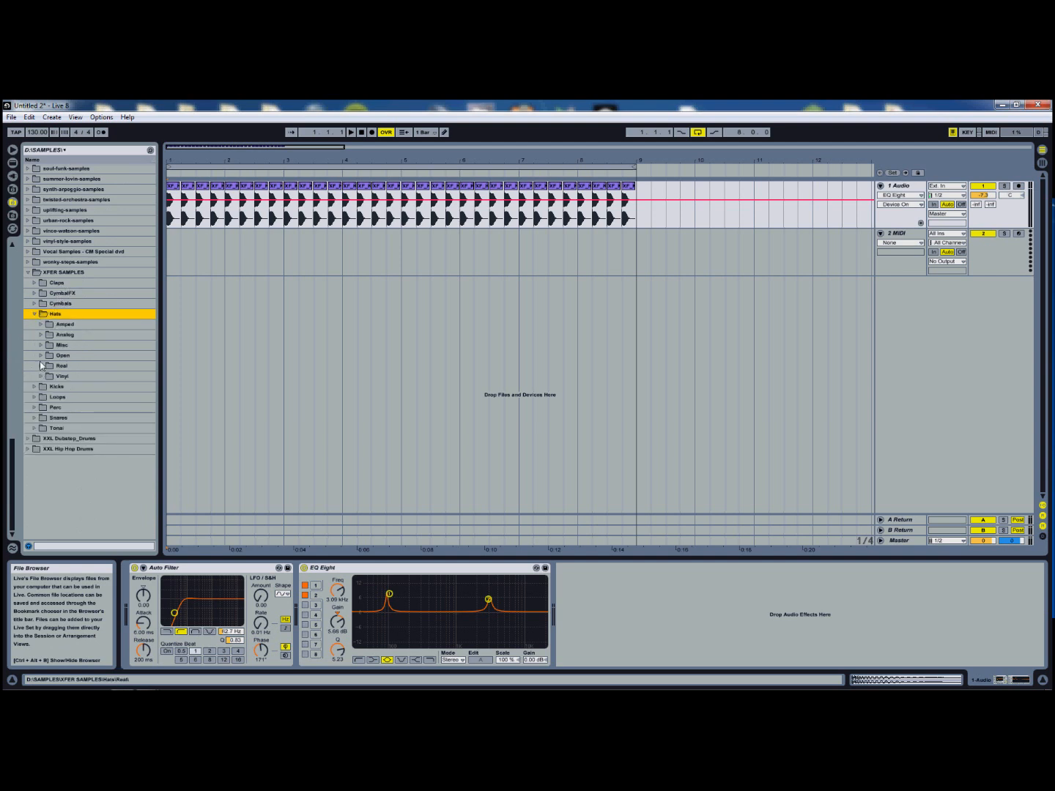
pyautogui.scroll(5, 16, 454)
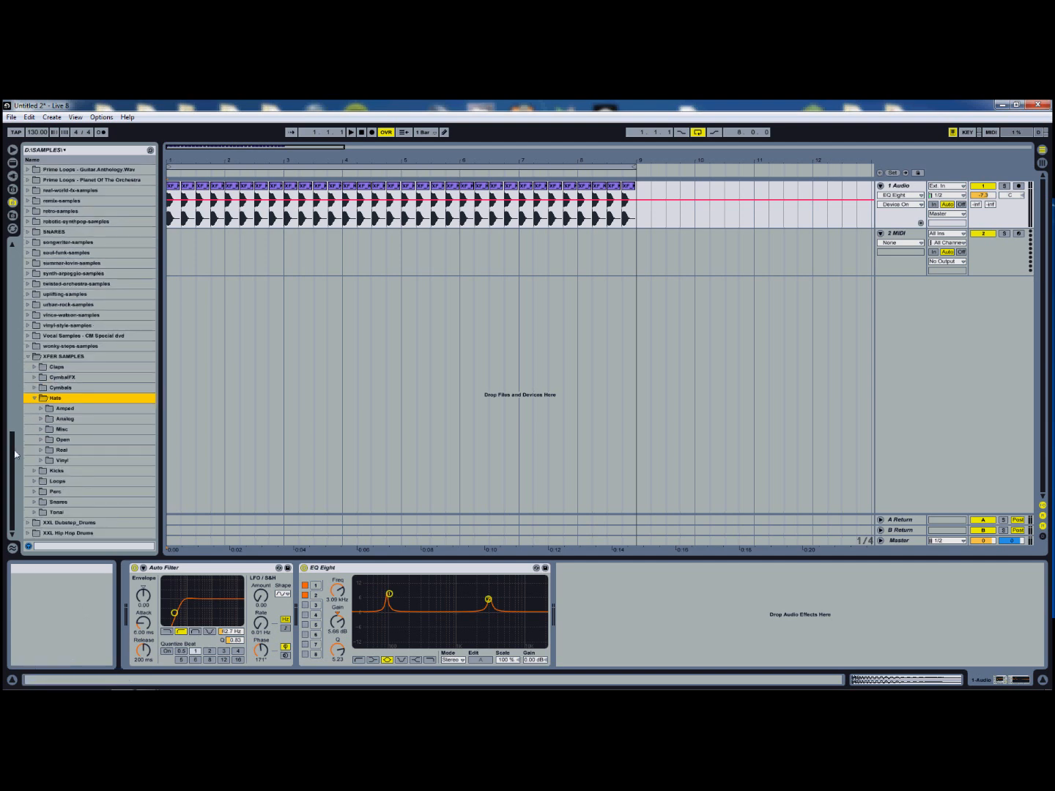
# Step: Audition several hi-hat samples in the Amped folder of Hats and collapse that folder again
pyautogui.click(41, 408)
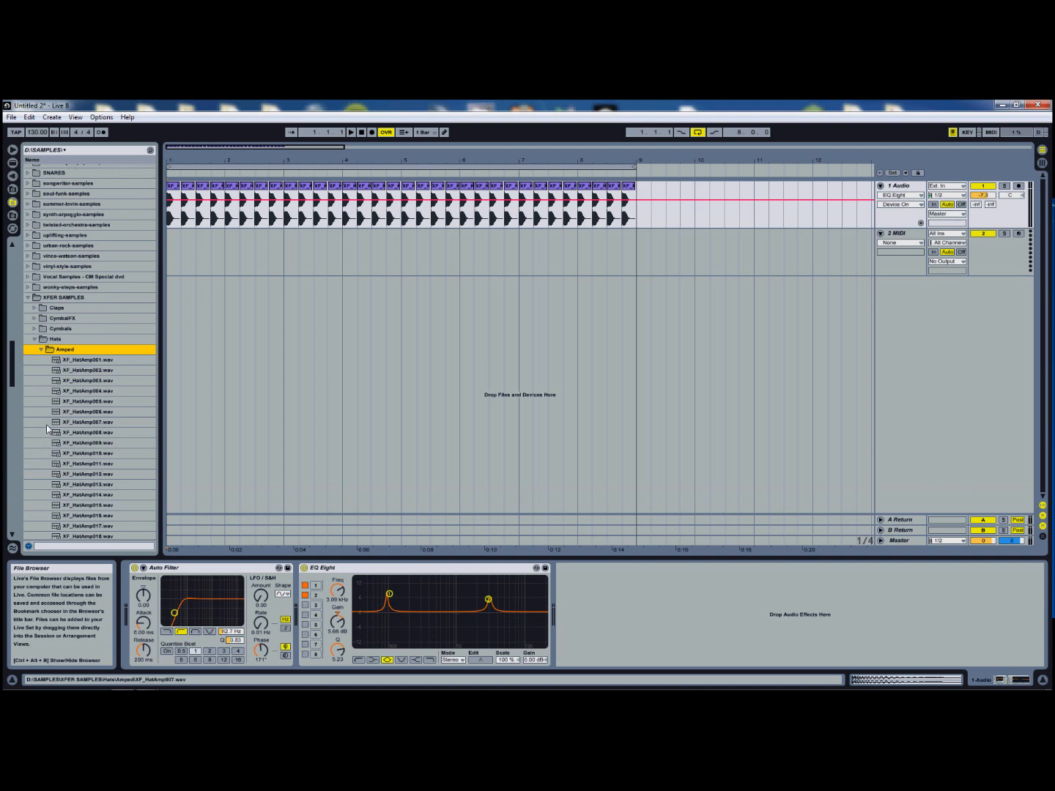
pyautogui.click(82, 320)
pyautogui.click(92, 340)
pyautogui.click(96, 372)
pyautogui.click(95, 342)
pyautogui.click(42, 310)
# Step: Audition the first samples in the Analog hats folder and place XF_HatAna05.wav at beat 1.2 on a new audio track
pyautogui.click(42, 320)
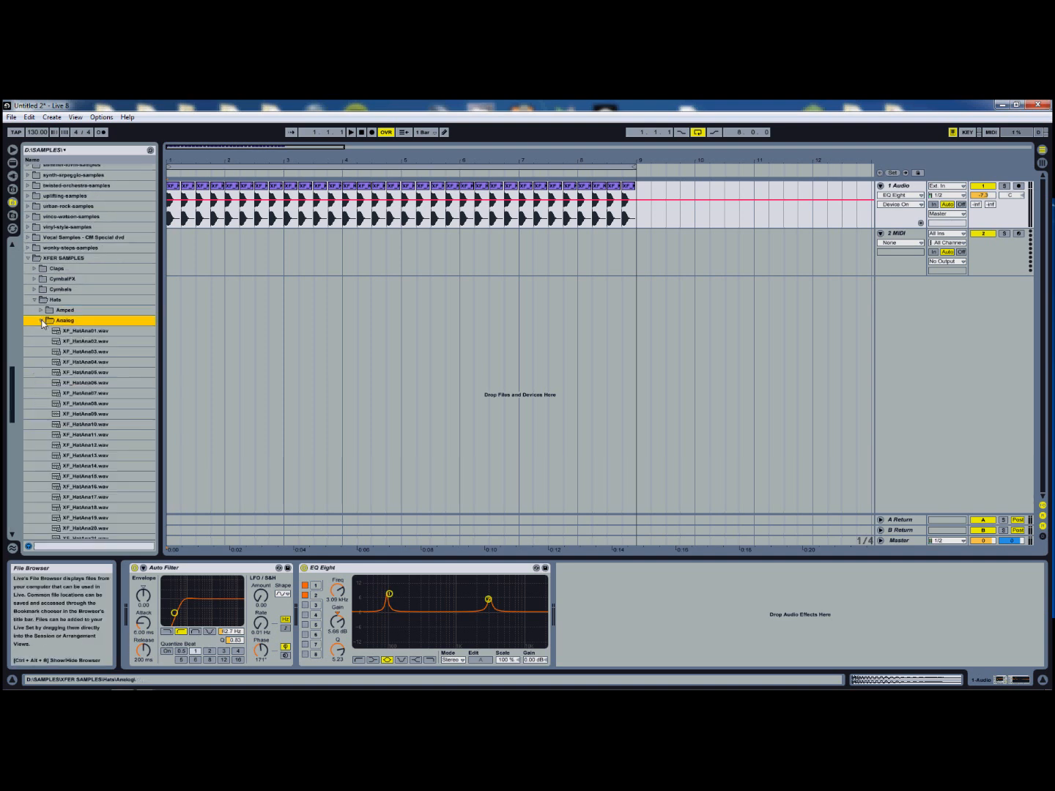
pyautogui.click(77, 343)
pyautogui.click(99, 364)
pyautogui.click(95, 391)
pyautogui.click(94, 342)
pyautogui.click(96, 333)
pyautogui.click(103, 353)
pyautogui.click(101, 342)
pyautogui.click(103, 352)
pyautogui.click(104, 342)
pyautogui.click(103, 332)
pyautogui.click(105, 341)
pyautogui.click(100, 364)
pyautogui.click(103, 372)
pyautogui.click(105, 342)
pyautogui.click(106, 364)
pyautogui.click(107, 372)
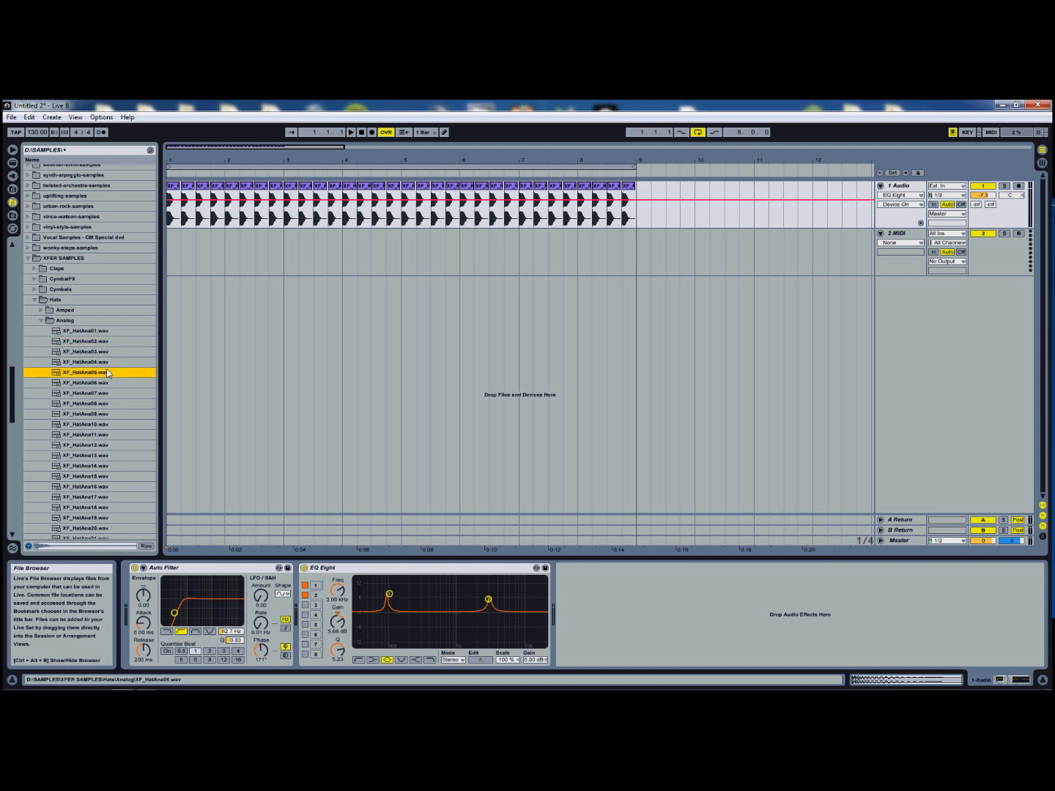
pyautogui.click(181, 304)
pyautogui.hotkey('ctrl', 't')
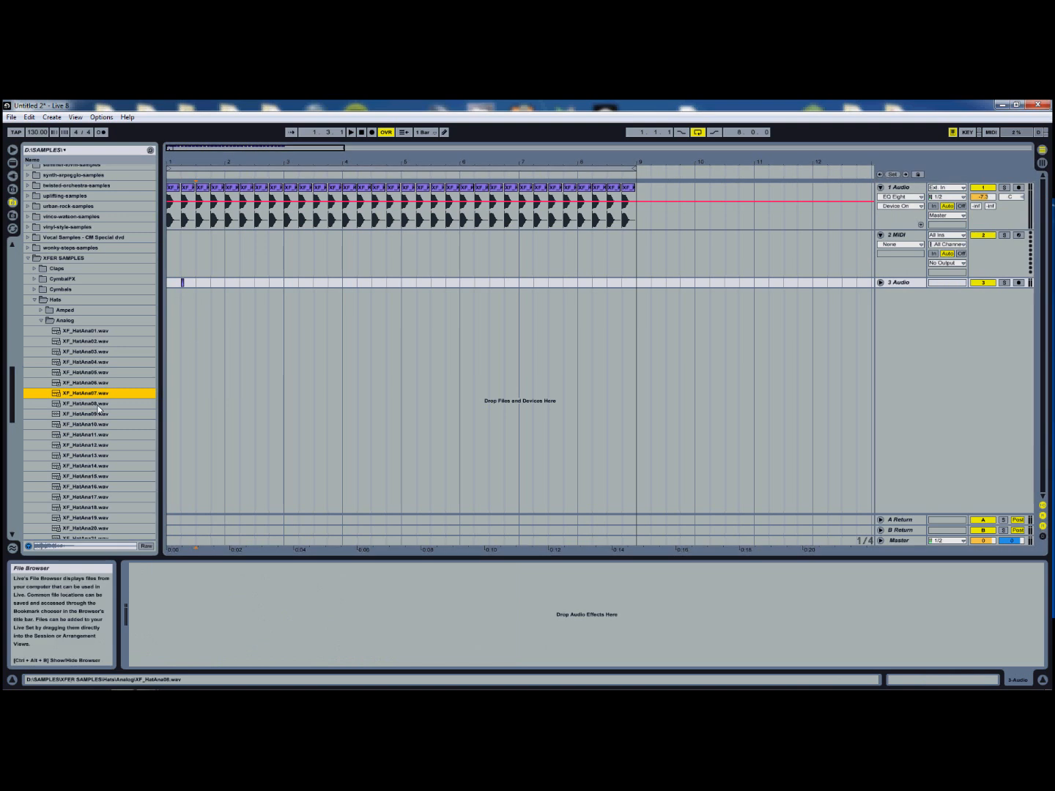
# Step: Compare Analog hats 07 to 09 and place XF_HatAna08.wav at beat 1.2 on another new audio track
pyautogui.click(102, 402)
pyautogui.click(101, 394)
pyautogui.click(103, 405)
pyautogui.click(106, 414)
pyautogui.click(109, 404)
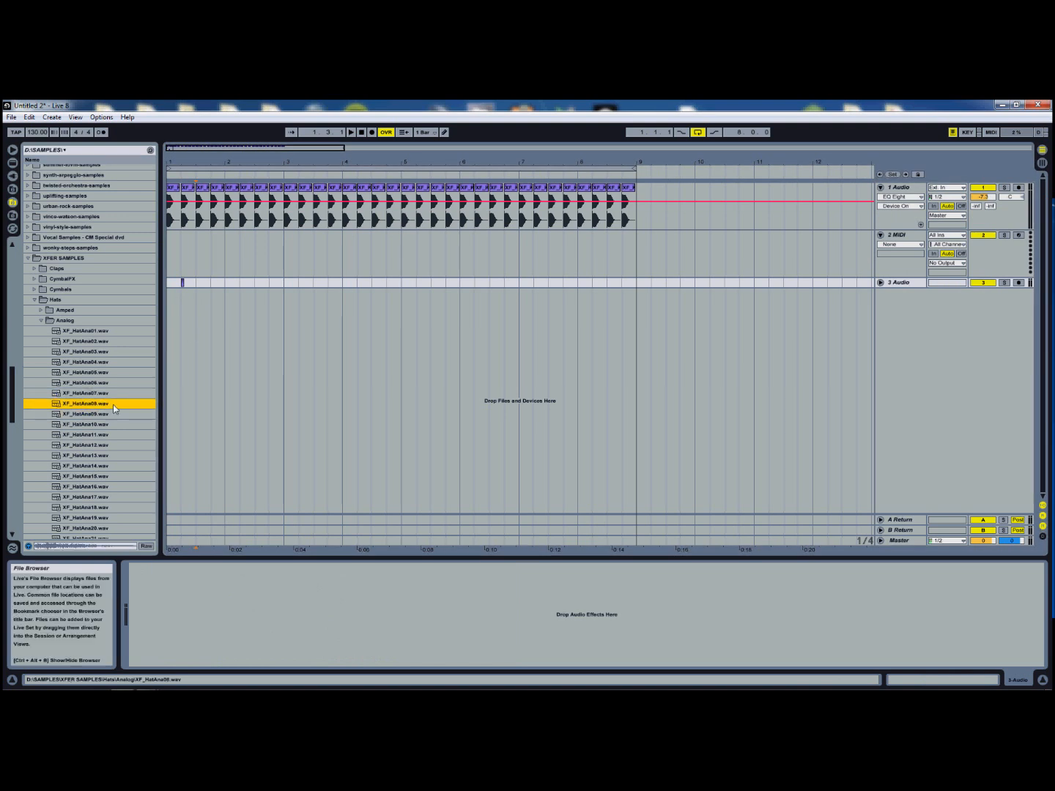
pyautogui.click(187, 333)
pyautogui.hotkey('ctrl', 't')
# Step: Audition Analog hats 10 to 17 and place XF_HatAna15.wav at beat 1.2 on a third new hat track
pyautogui.click(96, 424)
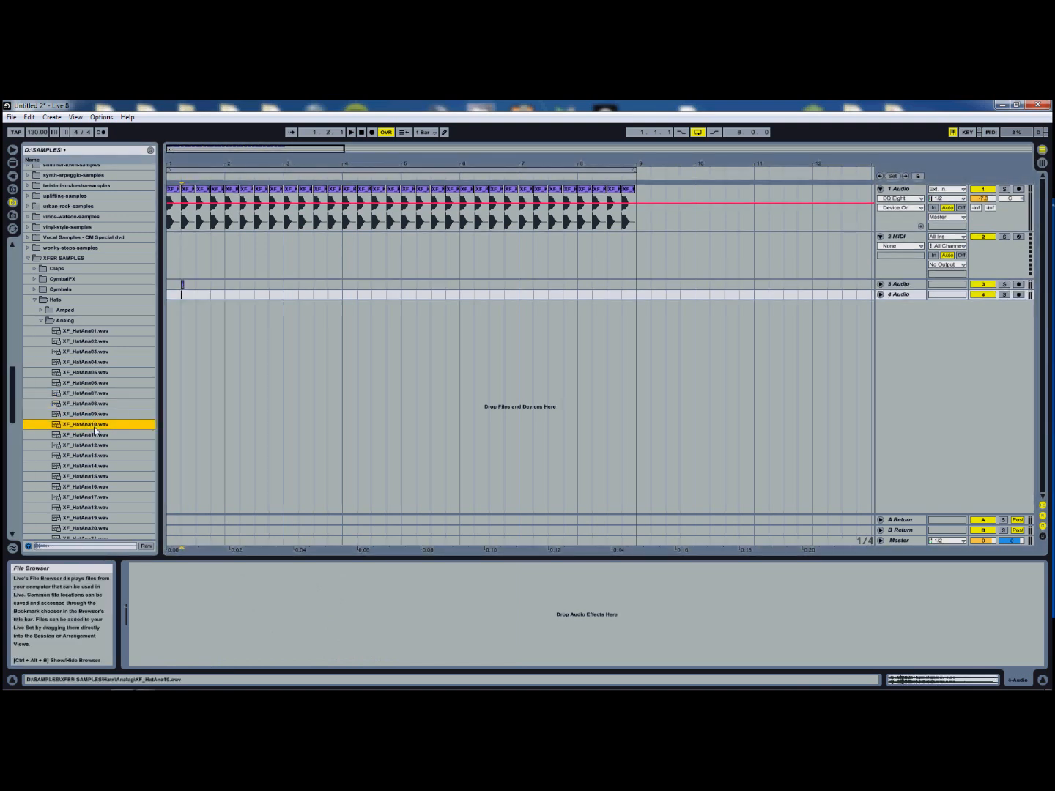
pyautogui.click(96, 435)
pyautogui.click(97, 444)
pyautogui.click(100, 455)
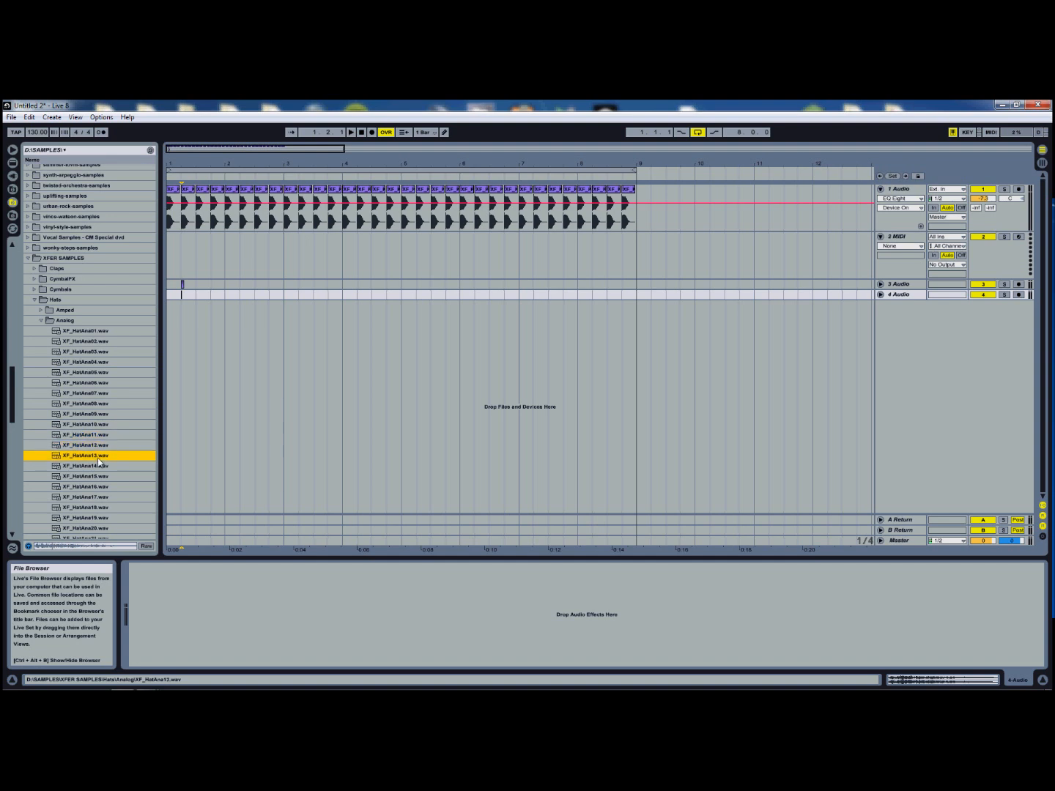
pyautogui.click(96, 467)
pyautogui.press('Down')
pyautogui.press('Down')
pyautogui.press('Down')
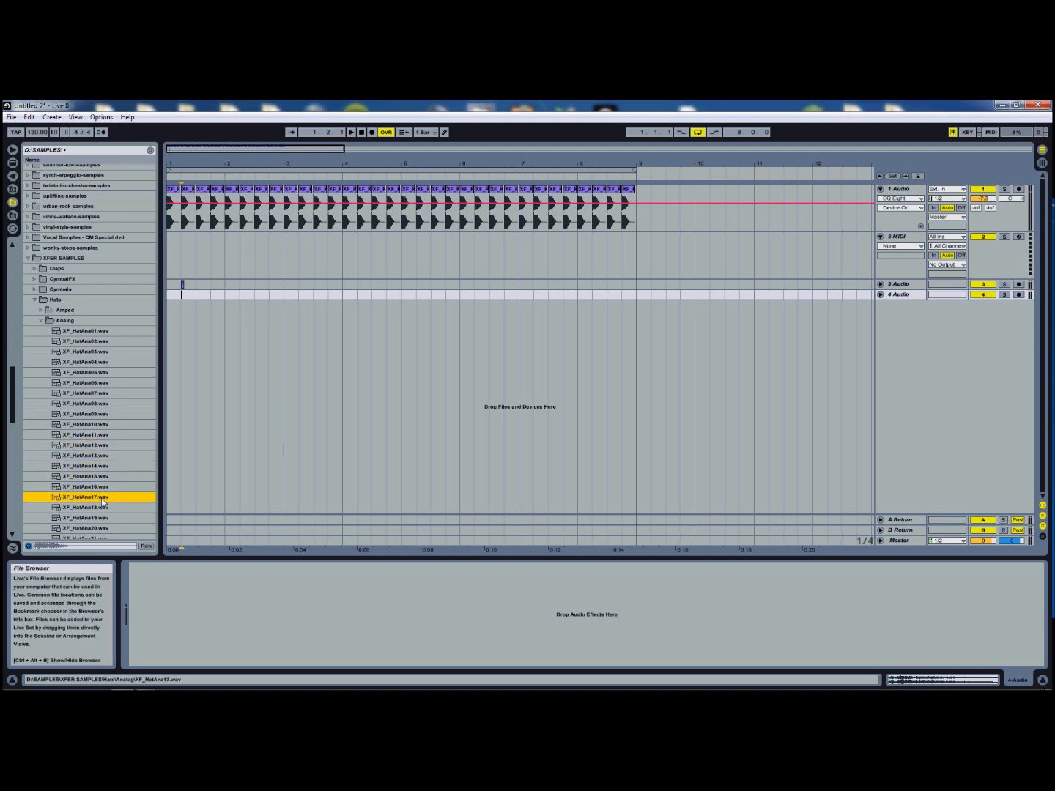
pyautogui.click(108, 479)
pyautogui.moveTo(168, 448); pyautogui.dragTo(186, 343)
# Step: Audition a selection of the remaining Analog hats down to XF_HatAna80.wav
pyautogui.scroll(-3, 121, 445)
pyautogui.click(90, 450)
pyautogui.click(105, 472)
pyautogui.click(104, 493)
pyautogui.scroll(-3, 140, 399)
pyautogui.scroll(3, 145, 382)
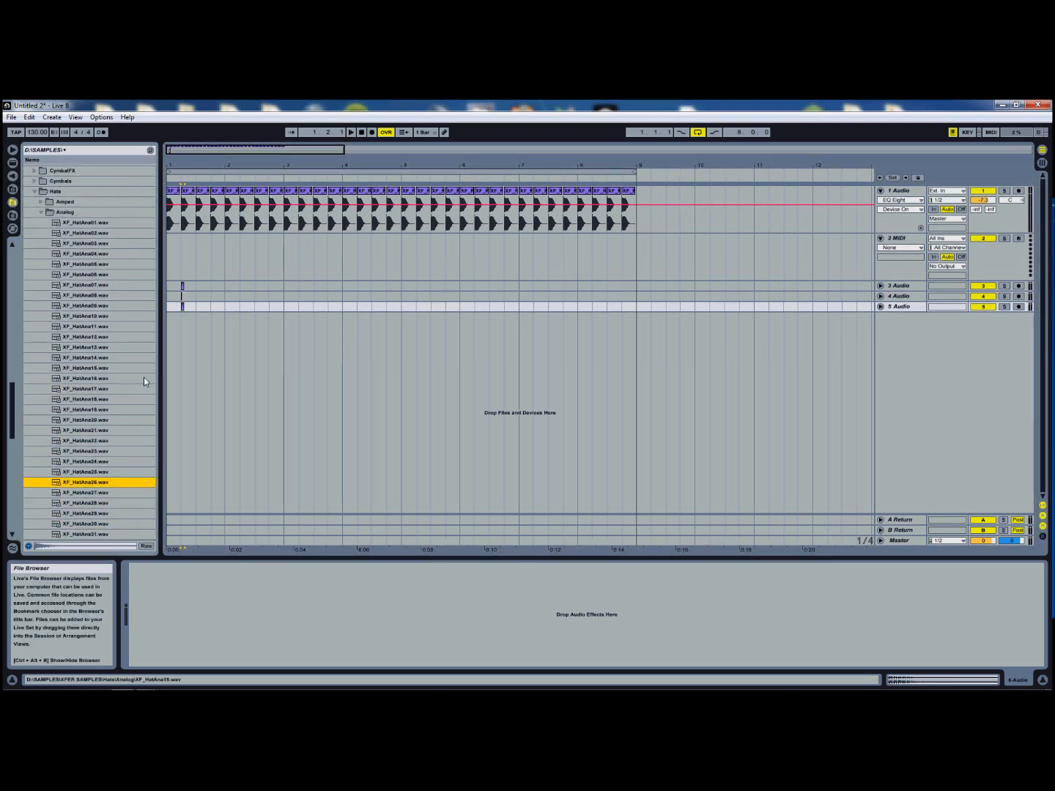
pyautogui.scroll(-3, 104, 406)
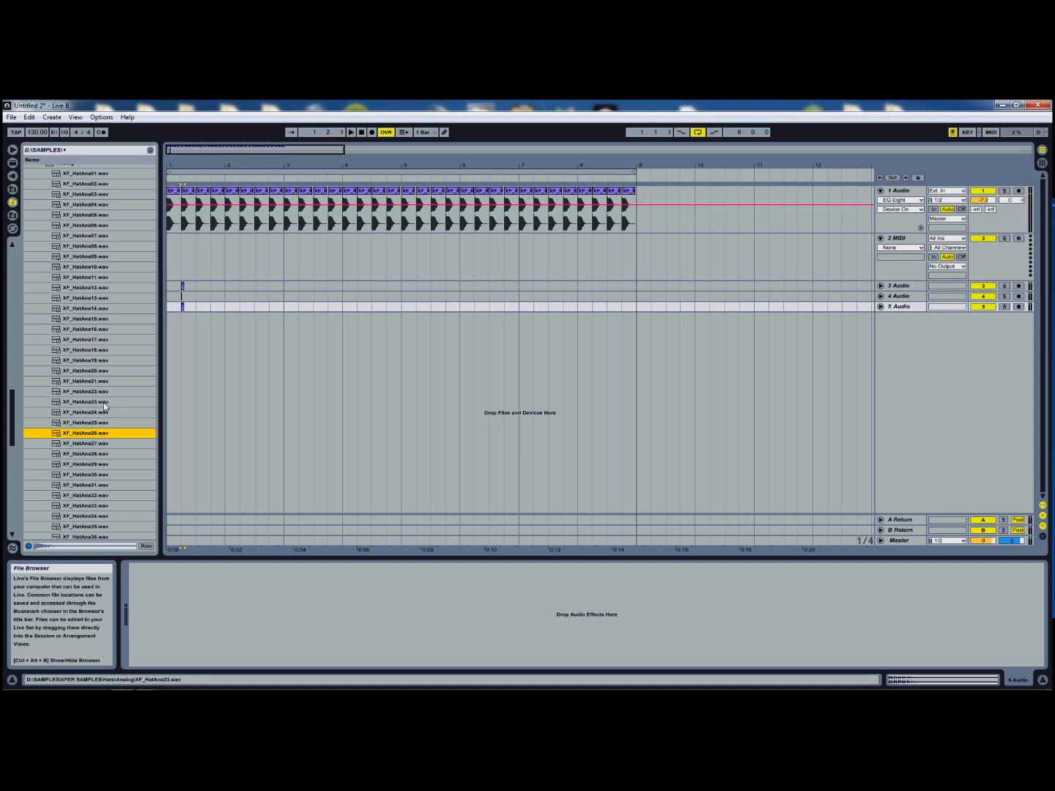
pyautogui.scroll(-2, 104, 407)
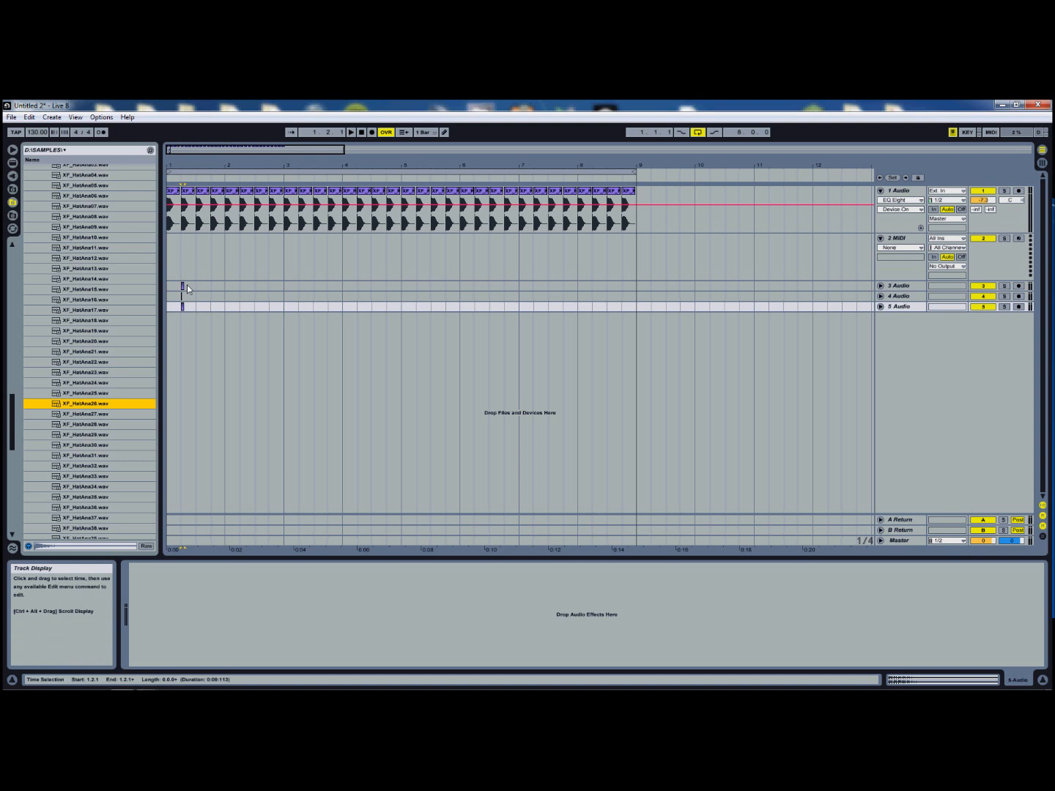
pyautogui.scroll(-4, 92, 405)
pyautogui.click(92, 405)
pyautogui.scroll(-1, 93, 422)
pyautogui.click(95, 408)
pyautogui.click(103, 399)
pyautogui.click(103, 389)
pyautogui.click(101, 421)
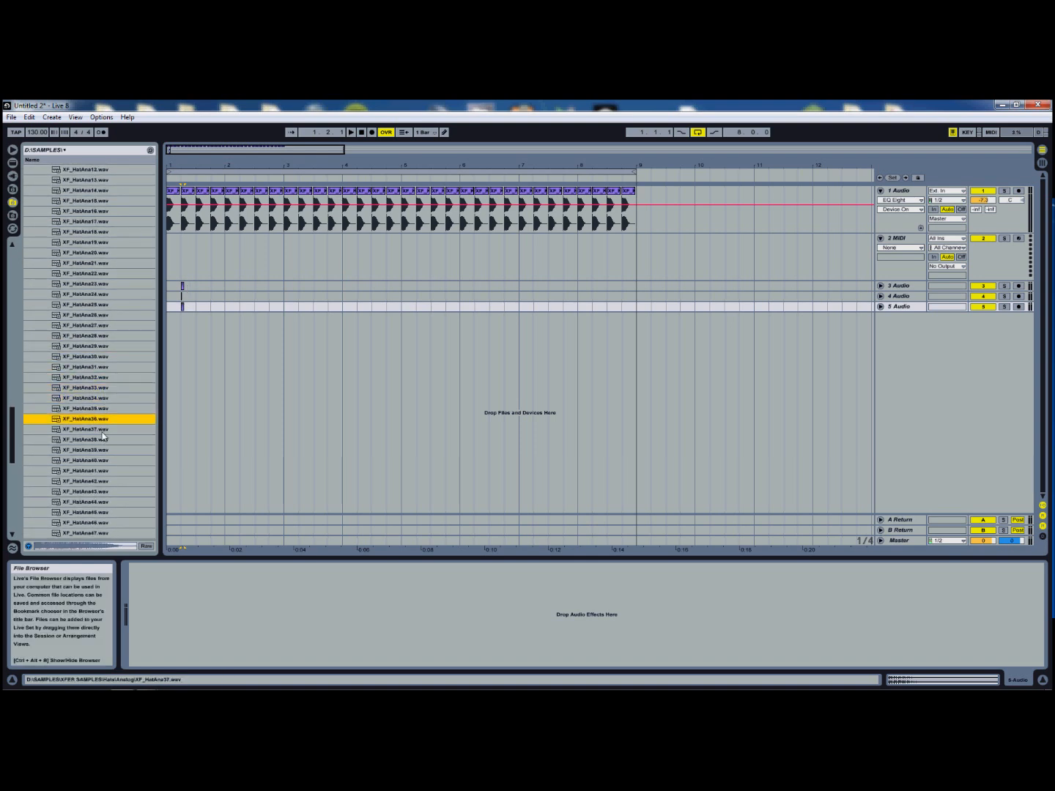
pyautogui.scroll(-3, 101, 429)
pyautogui.click(94, 402)
pyautogui.click(103, 422)
pyautogui.click(102, 432)
pyautogui.click(106, 451)
pyautogui.scroll(-5, 107, 445)
pyautogui.click(103, 444)
pyautogui.scroll(-3, 102, 446)
pyautogui.click(102, 446)
pyautogui.scroll(-3, 102, 446)
pyautogui.click(100, 446)
pyautogui.scroll(-3, 93, 446)
pyautogui.click(92, 422)
pyautogui.click(95, 442)
pyautogui.click(104, 473)
pyautogui.moveTo(14, 472); pyautogui.dragTo(16, 498)
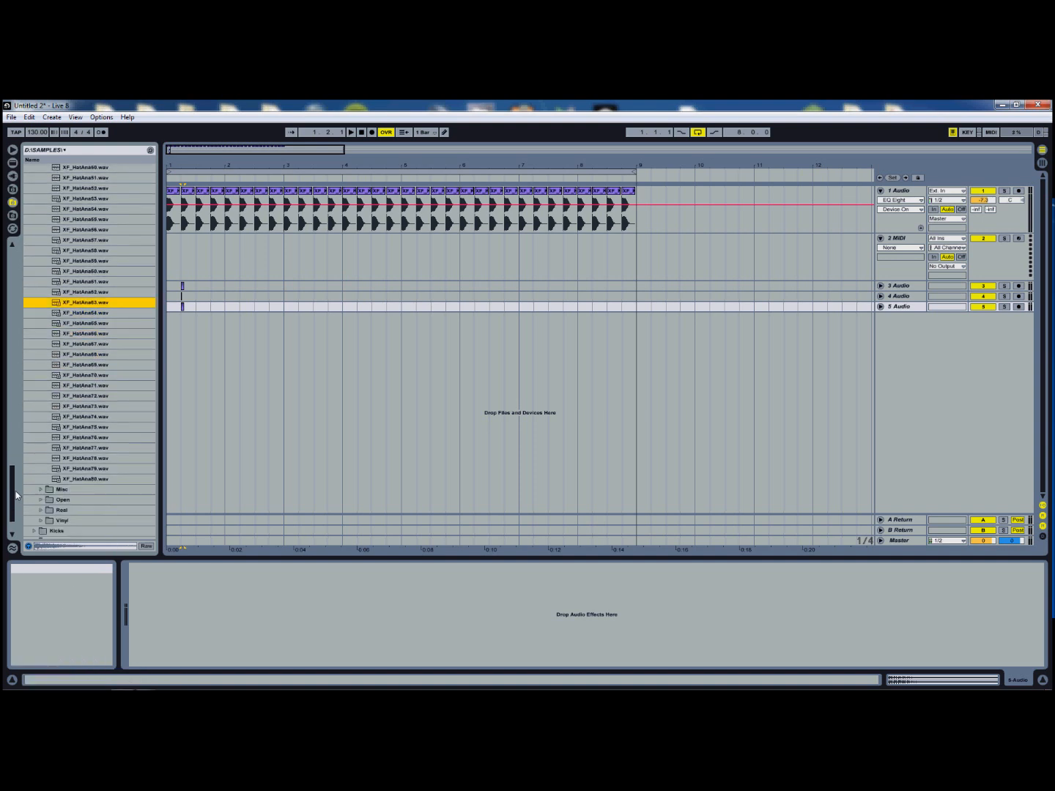
pyautogui.click(90, 415)
pyautogui.click(97, 454)
pyautogui.click(95, 477)
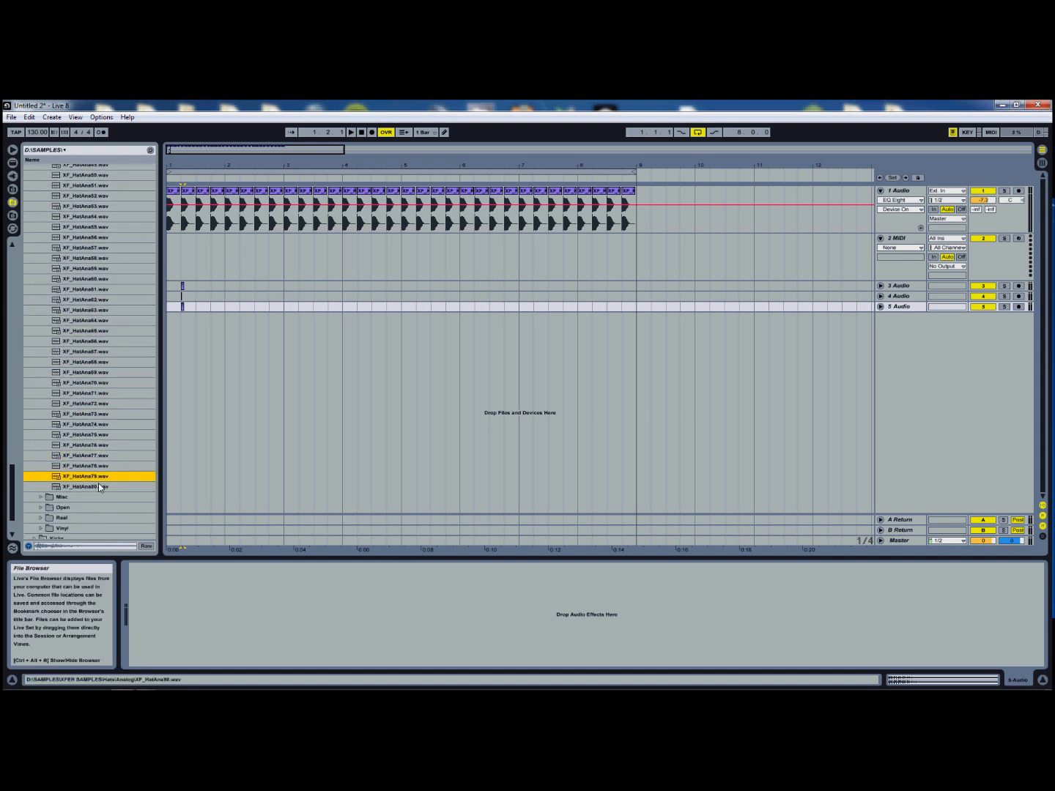
pyautogui.click(87, 487)
# Step: Switch from the Analog to the Open hats folder, audition several samples, and place XF_HatOp03.wav at beat 1.2 on a new audio track
pyautogui.moveTo(16, 492); pyautogui.dragTo(19, 385)
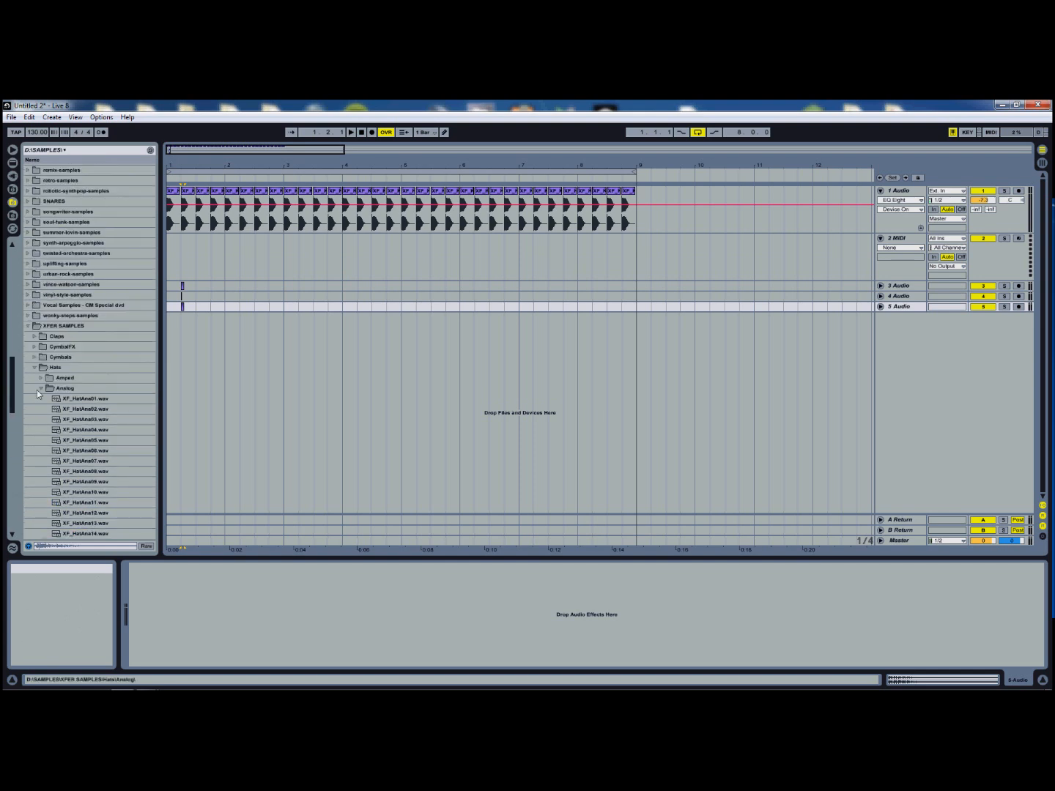
pyautogui.click(40, 389)
pyautogui.click(40, 409)
pyautogui.click(83, 420)
pyautogui.click(97, 462)
pyautogui.click(103, 482)
pyautogui.click(102, 472)
pyautogui.click(103, 451)
pyautogui.click(106, 441)
pyautogui.moveTo(98, 445); pyautogui.dragTo(180, 350)
# Step: Deactivate hat tracks 4, 5 and 6 and audition the track 3 hat with the kicks
pyautogui.moveTo(312, 148); pyautogui.dragTo(192, 153)
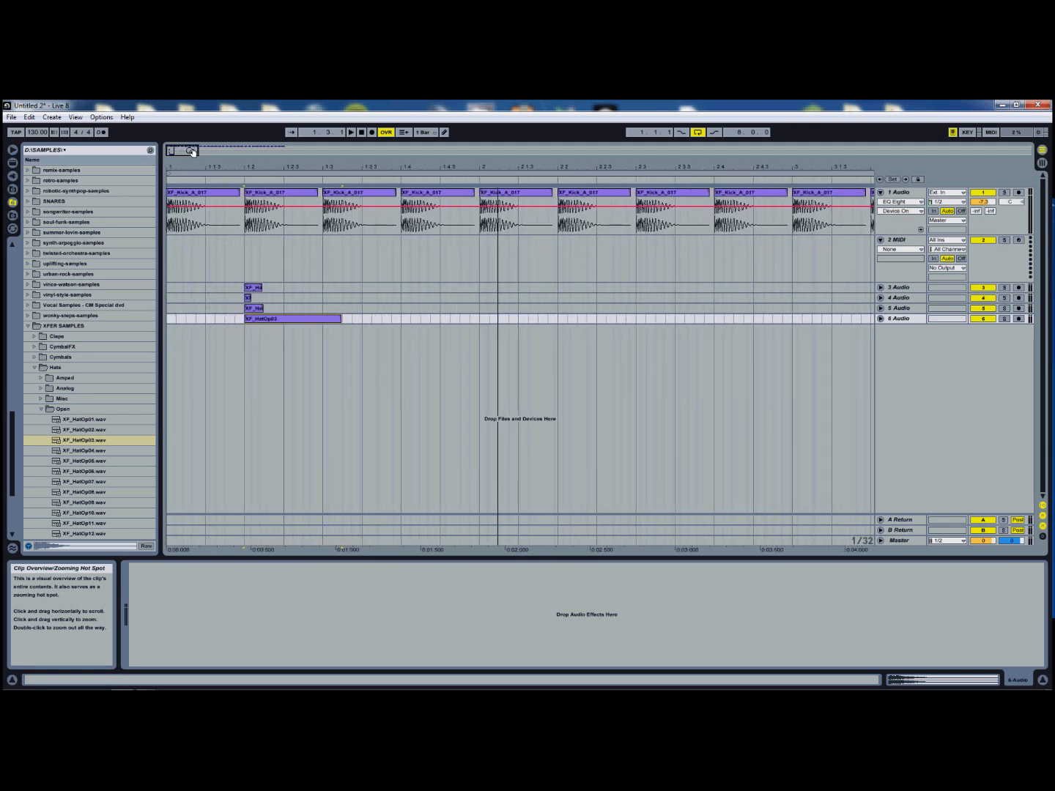
pyautogui.click(254, 289)
pyautogui.click(983, 307)
pyautogui.click(982, 298)
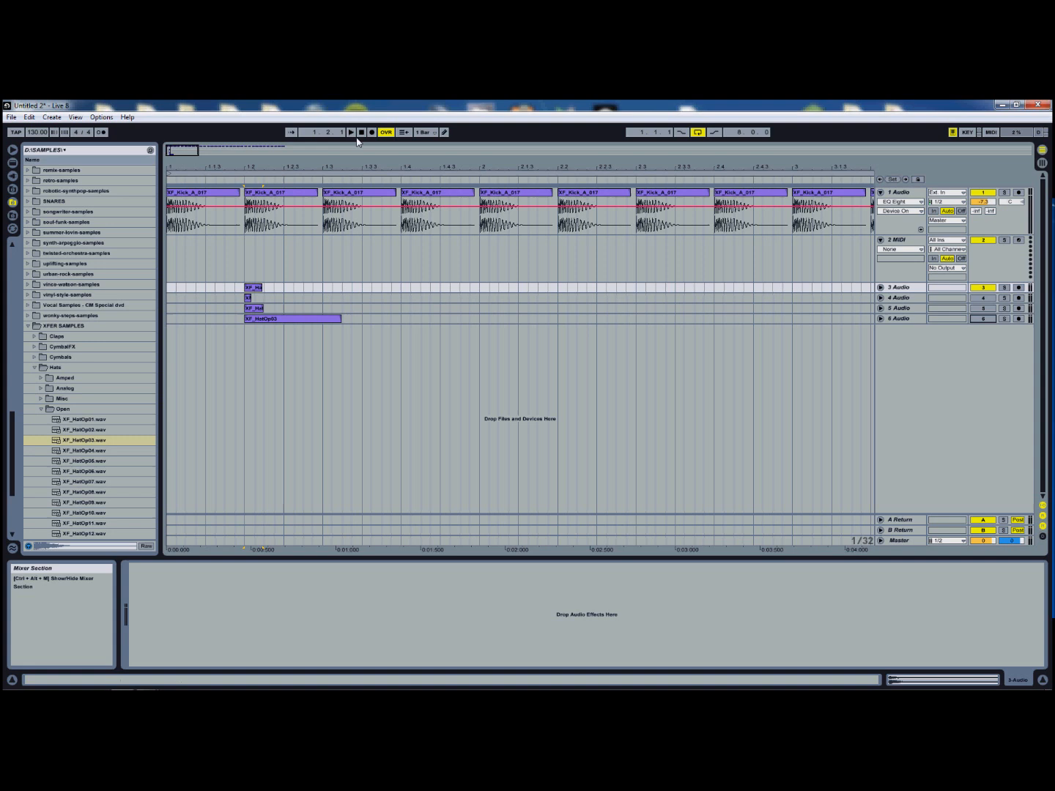
pyautogui.press('space')
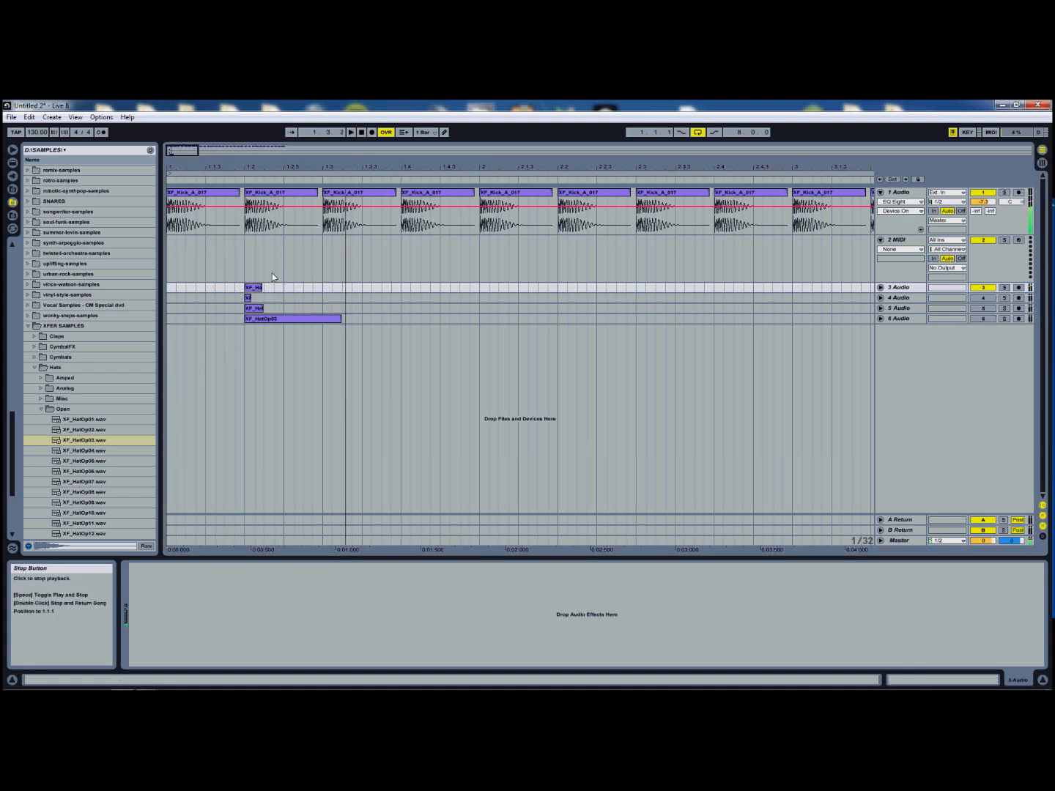
pyautogui.press('space')
# Step: Move the track 3 hat clip to the start of bar 1 and unfold the track to show its waveform
pyautogui.moveTo(252, 287); pyautogui.dragTo(172, 289)
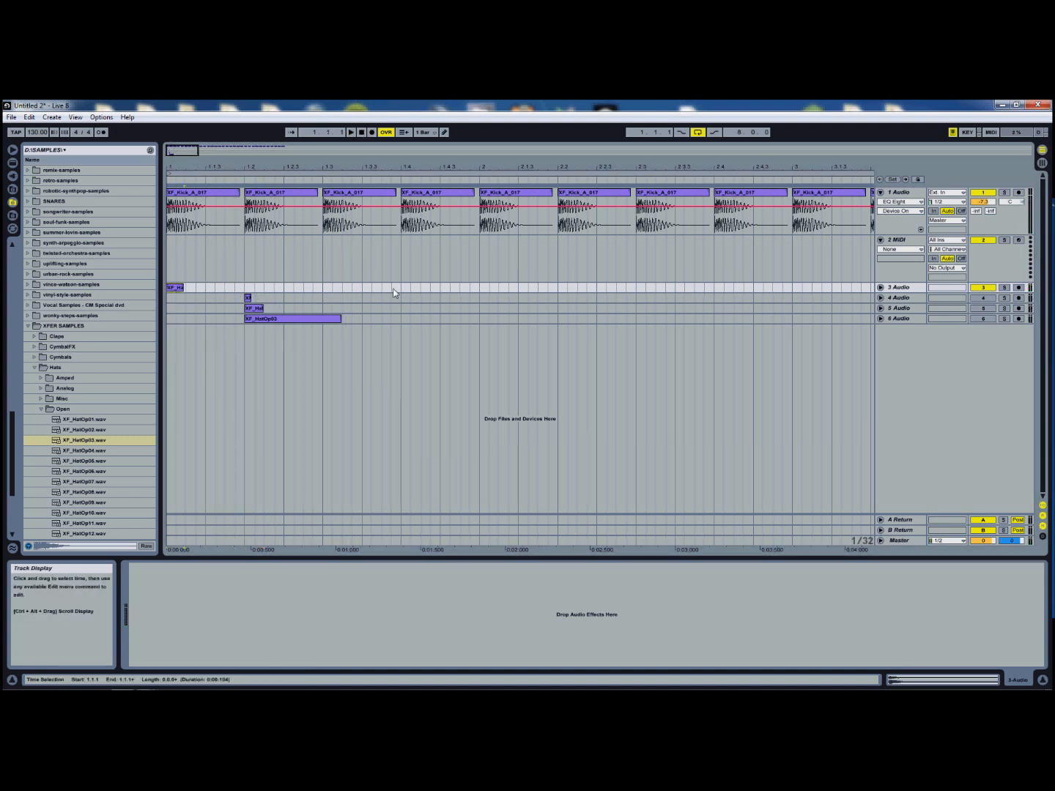
pyautogui.click(880, 286)
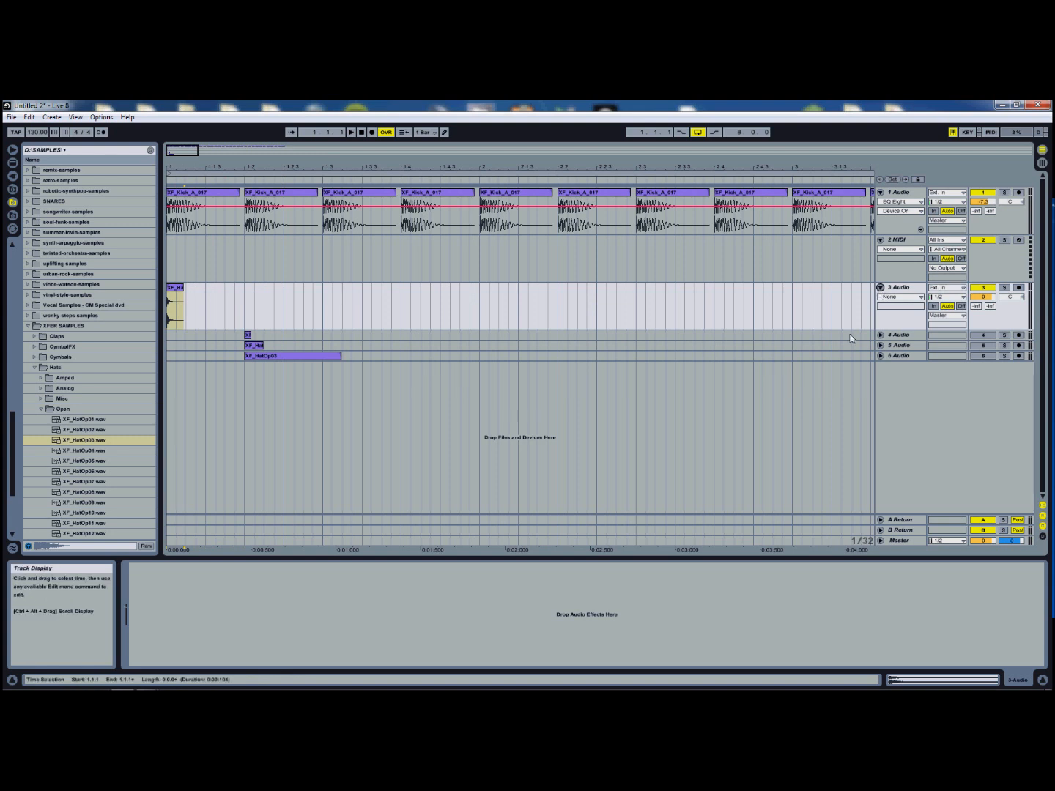
pyautogui.moveTo(187, 152); pyautogui.dragTo(187, 159)
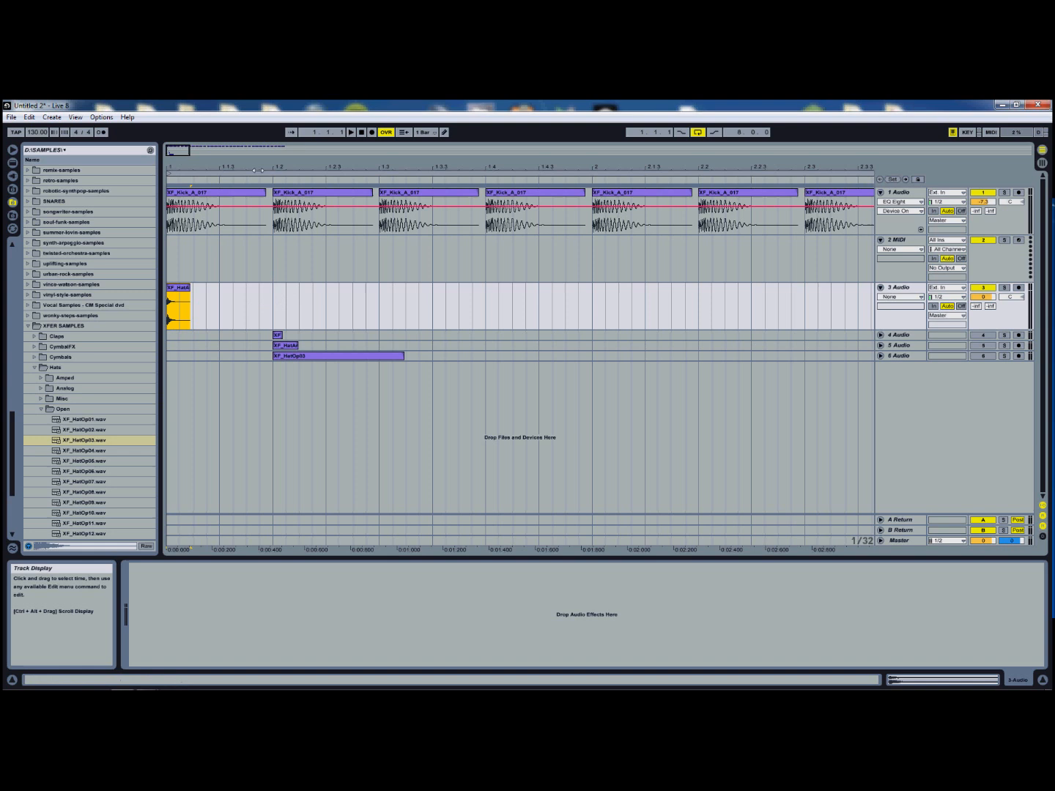
pyautogui.moveTo(182, 156); pyautogui.dragTo(180, 156)
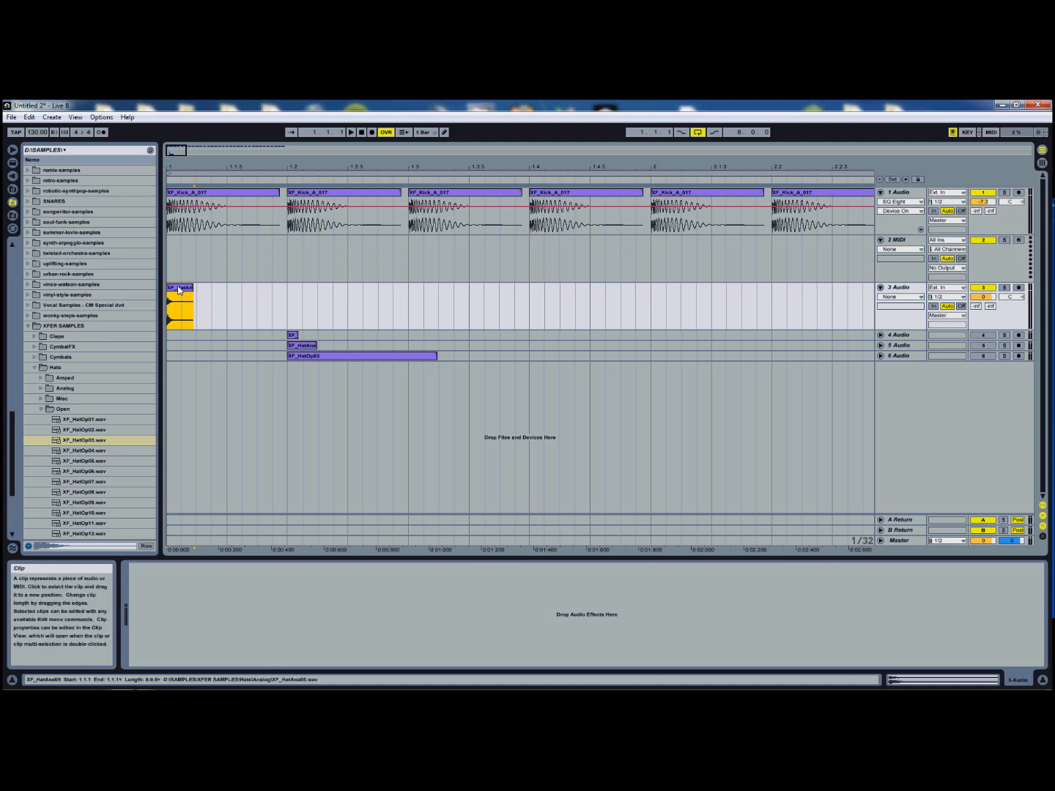
# Step: Copy the hat clip on track 3 into eight sixteenth-note hits from the start of bar 1, and play them with the kicks
pyautogui.moveTo(186, 298); pyautogui.dragTo(274, 294)
pyautogui.moveTo(273, 294); pyautogui.dragTo(381, 291)
pyautogui.click(351, 133)
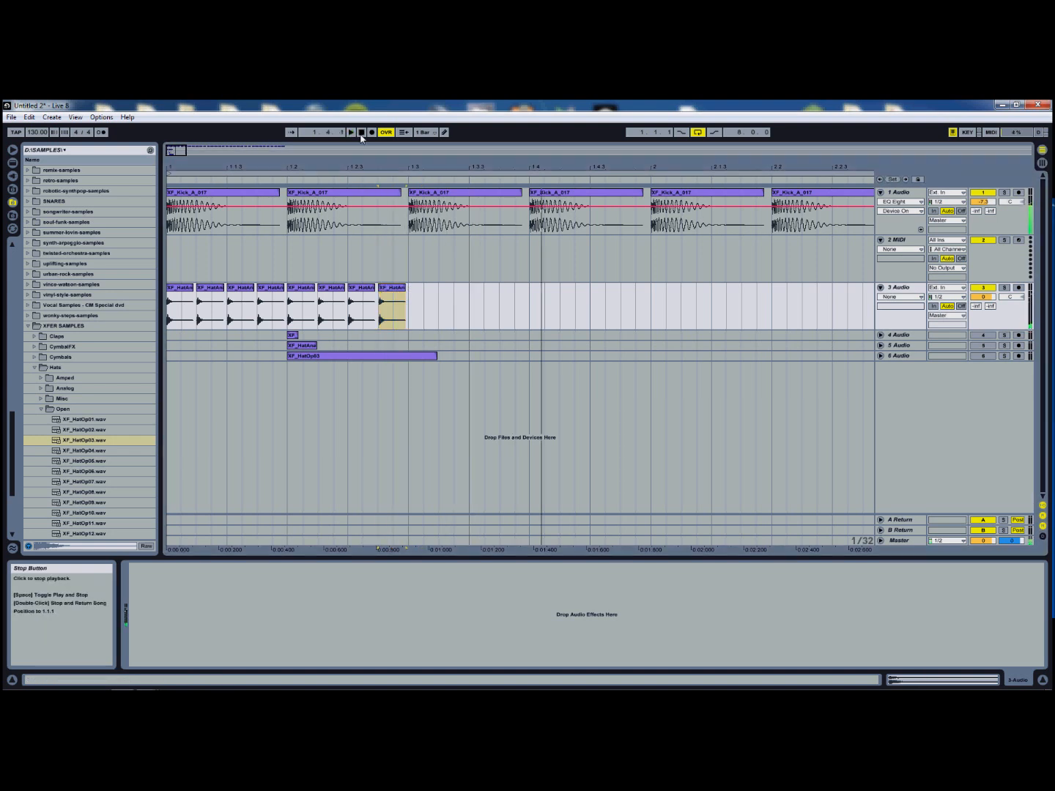
pyautogui.doubleClick(361, 136)
pyautogui.click(351, 133)
pyautogui.click(362, 134)
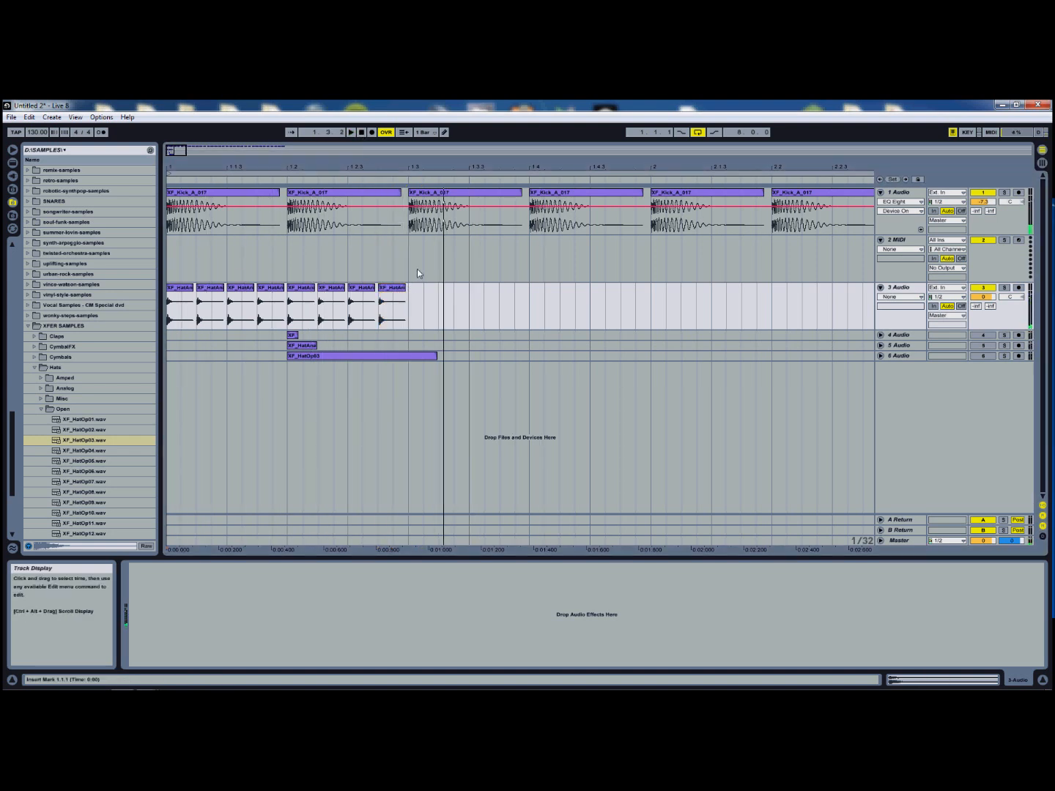
# Step: Select the eight hat clips on track 3 and duplicate the group twice in a row, extending the pattern to 2.3.1
pyautogui.click(399, 287)
pyautogui.keyDown('shift'); pyautogui.click(180, 293); pyautogui.keyUp('shift')
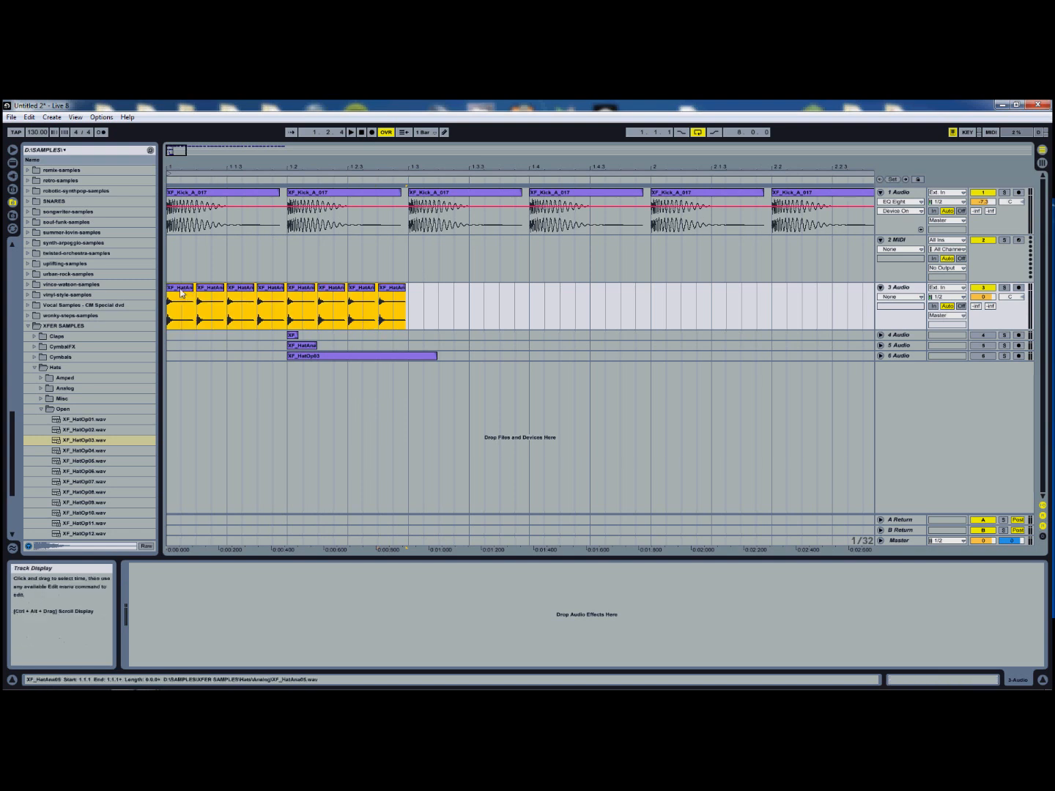
pyautogui.hotkey('ctrl', 'd')
pyautogui.hotkey('ctrl', 'd')
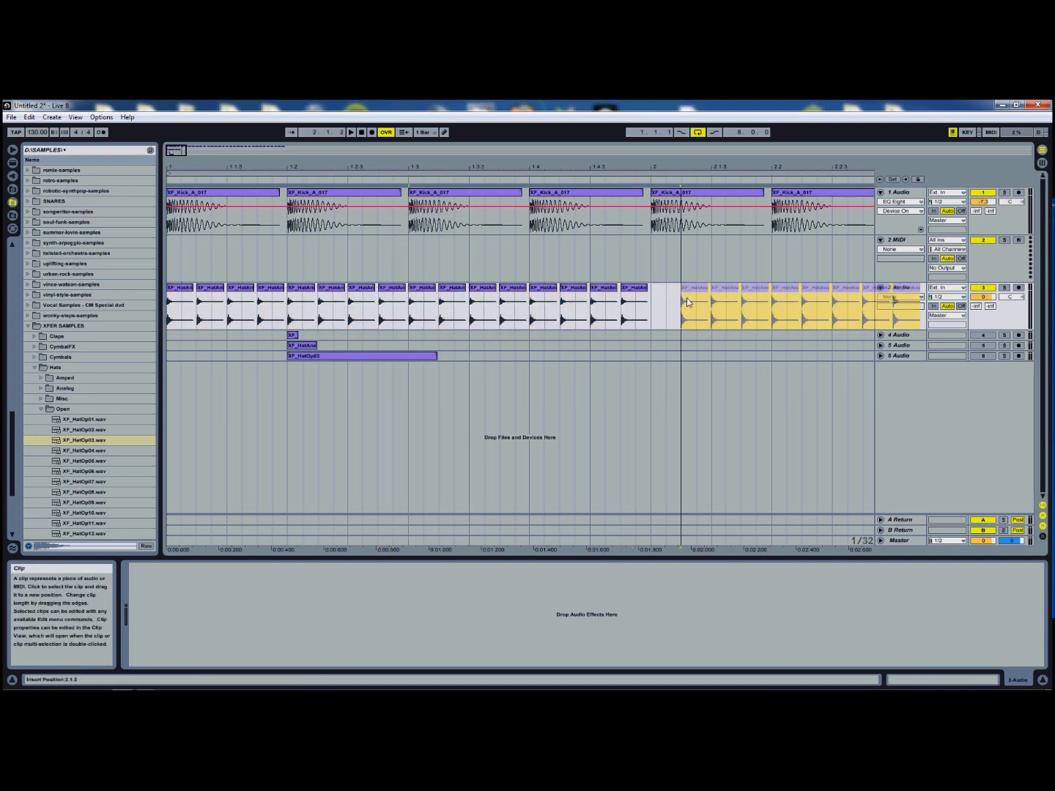
pyautogui.moveTo(183, 151); pyautogui.dragTo(182, 141)
# Step: Select the 24 hat clips on track 3 and duplicate the group twice in a row, extending the pattern to 5.3.1
pyautogui.click(423, 303)
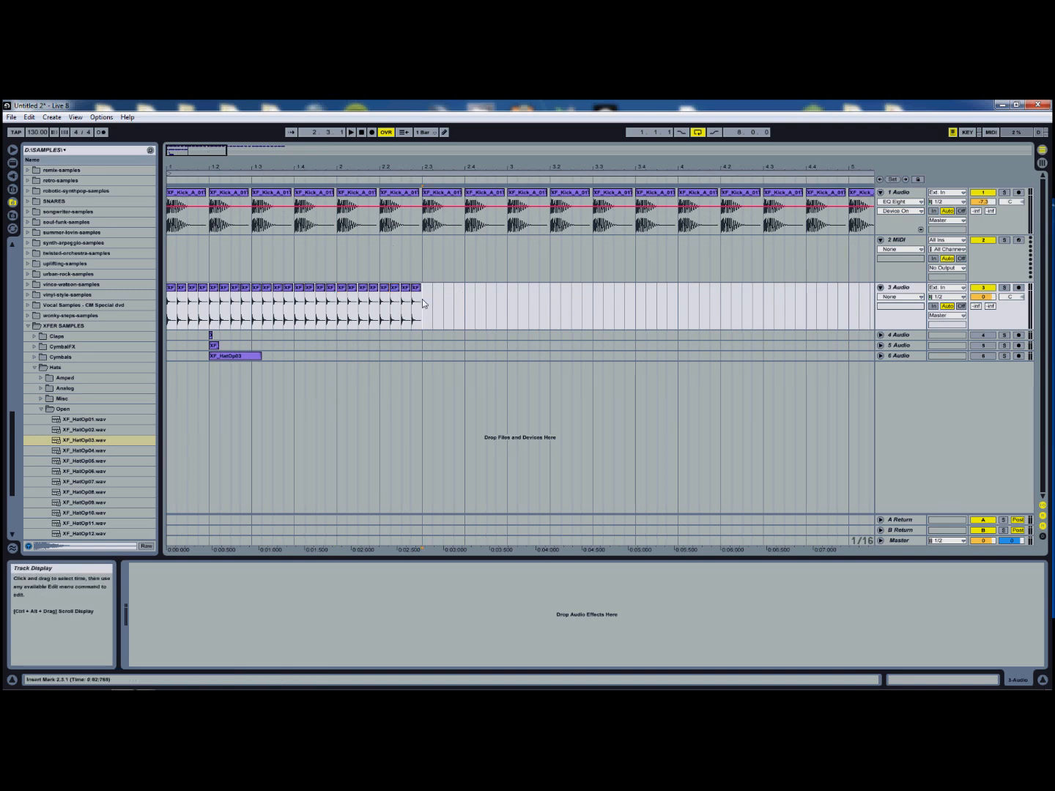
pyautogui.keyDown('shift'); pyautogui.doubleClick(170, 288); pyautogui.keyUp('shift')
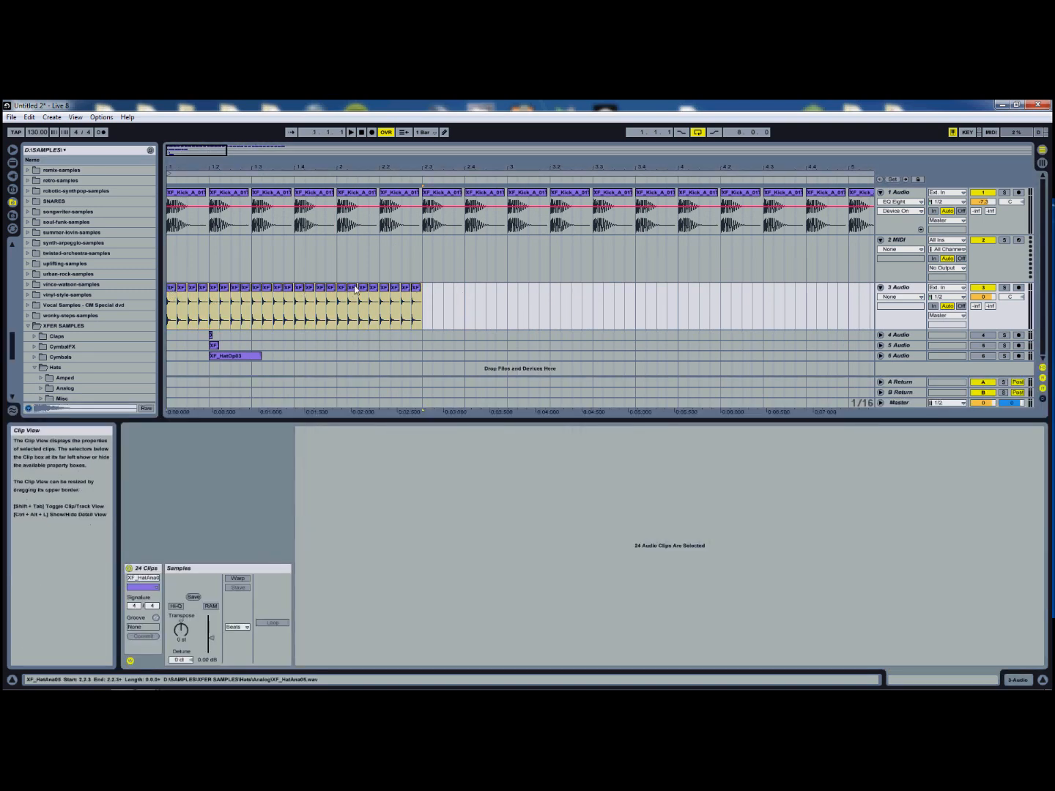
pyautogui.click(169, 289)
pyautogui.keyDown('shift'); pyautogui.click(413, 288); pyautogui.keyUp('shift')
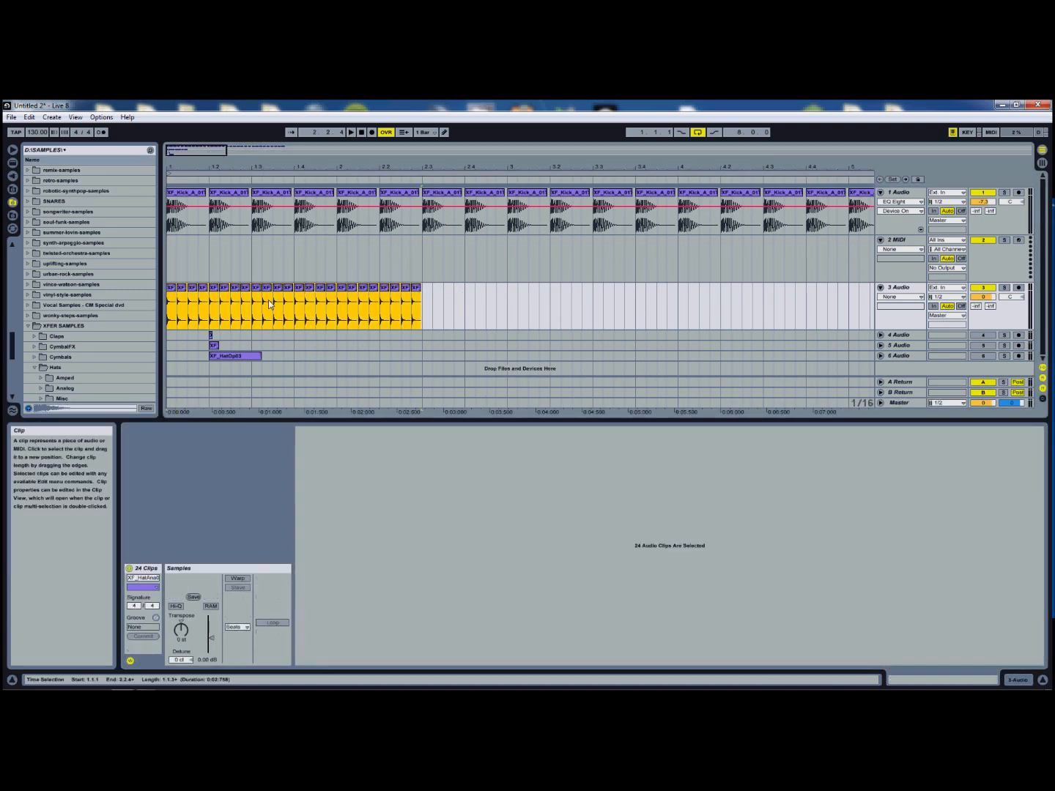
pyautogui.hotkey('ctrl', 'd')
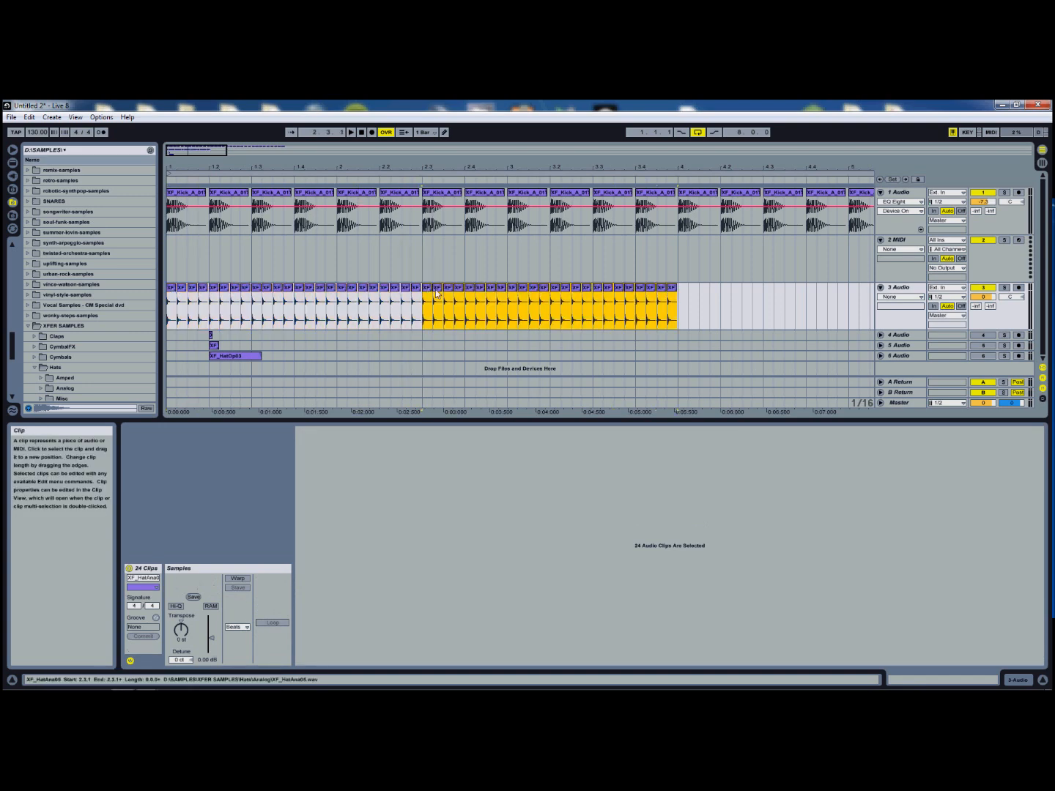
pyautogui.hotkey('ctrl', 'd')
pyautogui.moveTo(682, 298); pyautogui.dragTo(683, 299)
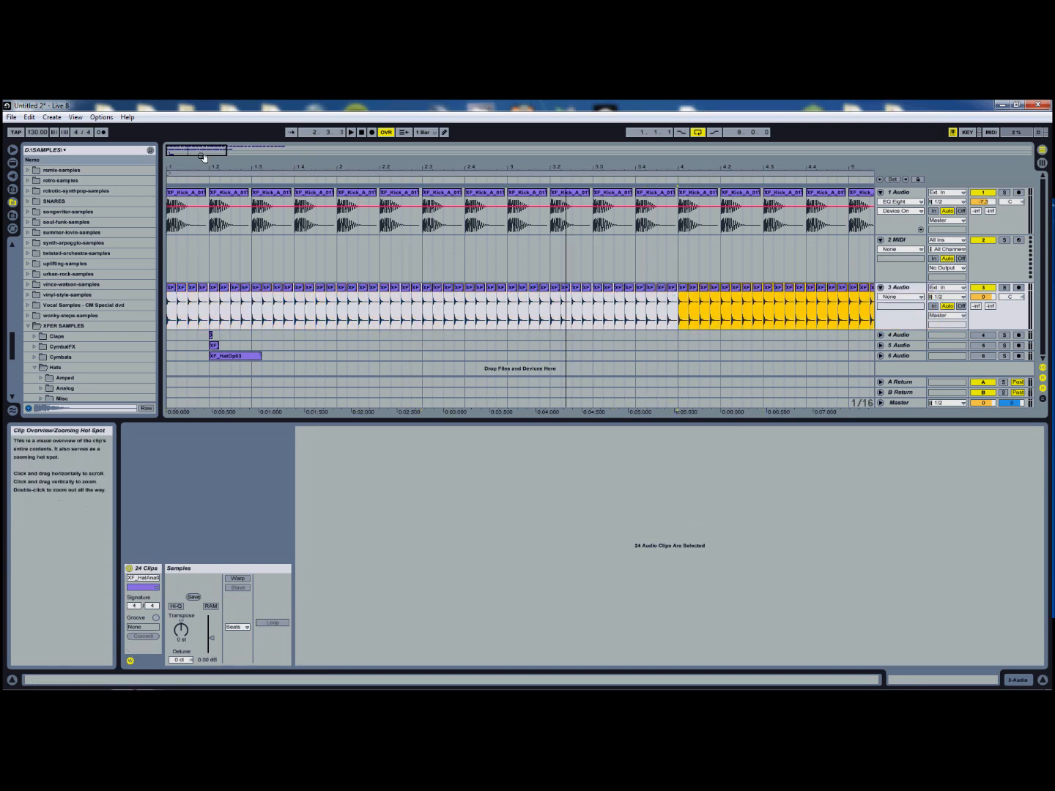
# Step: Duplicate all 72 hat clips on track 3 after themselves and delete the excess from the start of bar 9
pyautogui.moveTo(227, 153); pyautogui.dragTo(271, 184)
pyautogui.keyDown('shift'); pyautogui.click(169, 289); pyautogui.keyUp('shift')
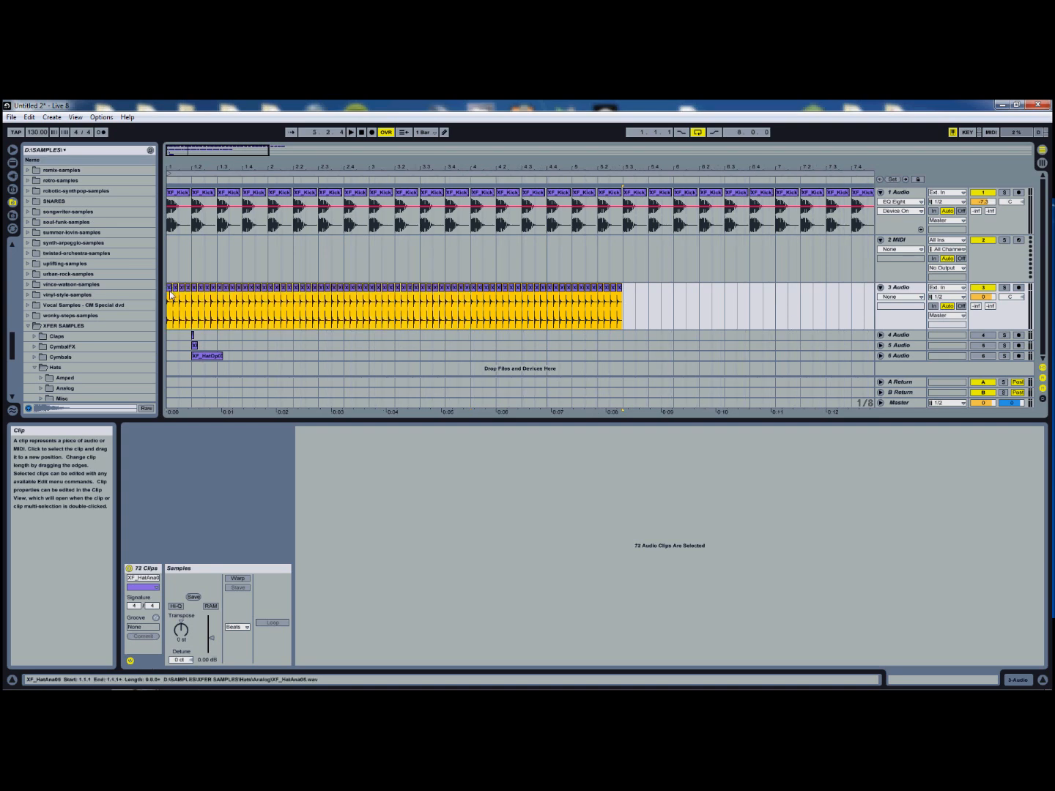
pyautogui.hotkey('ctrl', 'd')
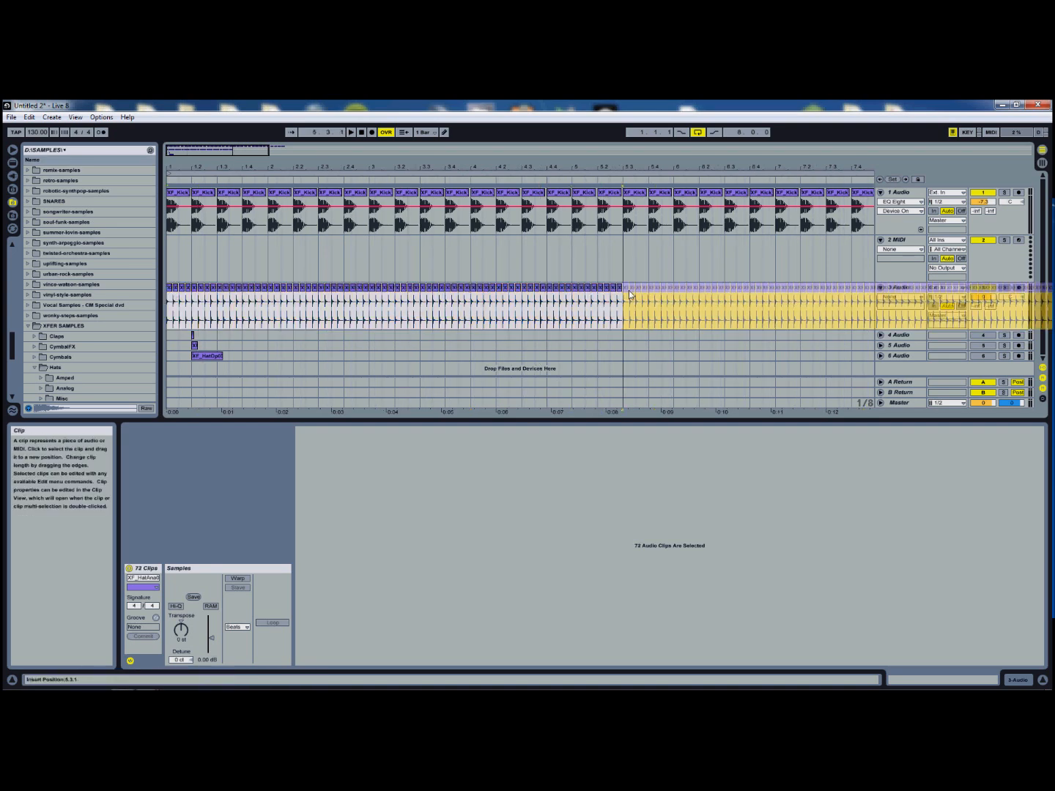
pyautogui.moveTo(288, 152); pyautogui.dragTo(341, 155)
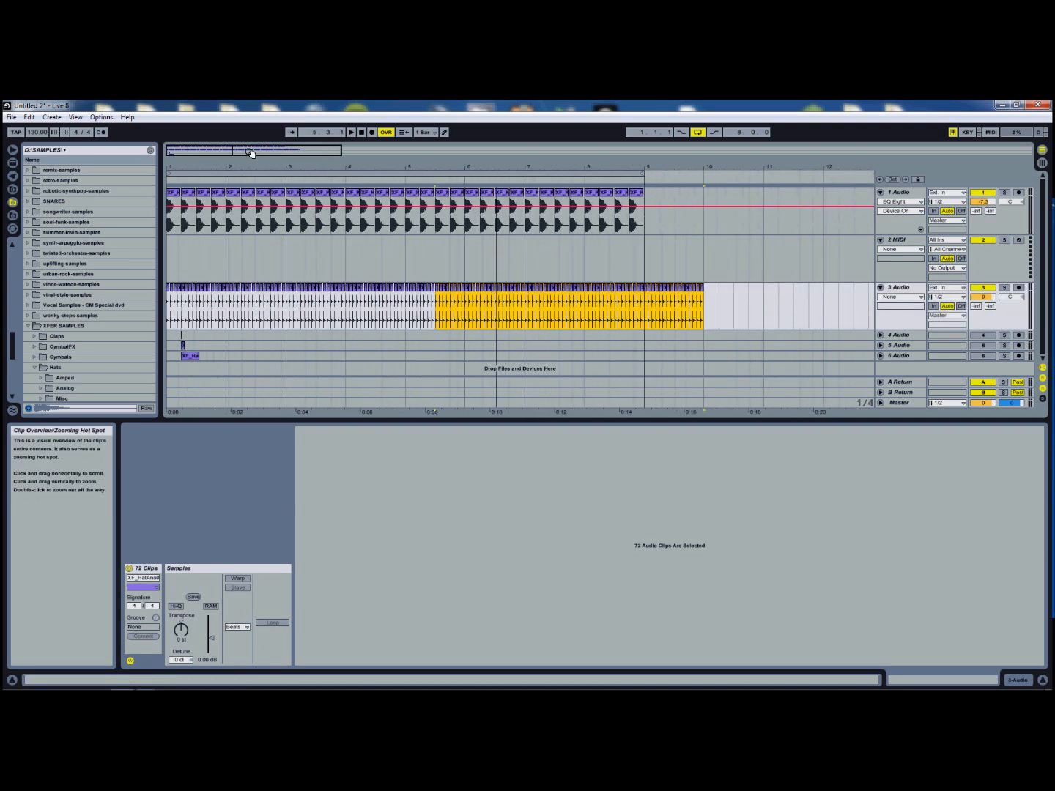
pyautogui.click(713, 305)
pyautogui.moveTo(714, 304); pyautogui.dragTo(645, 305)
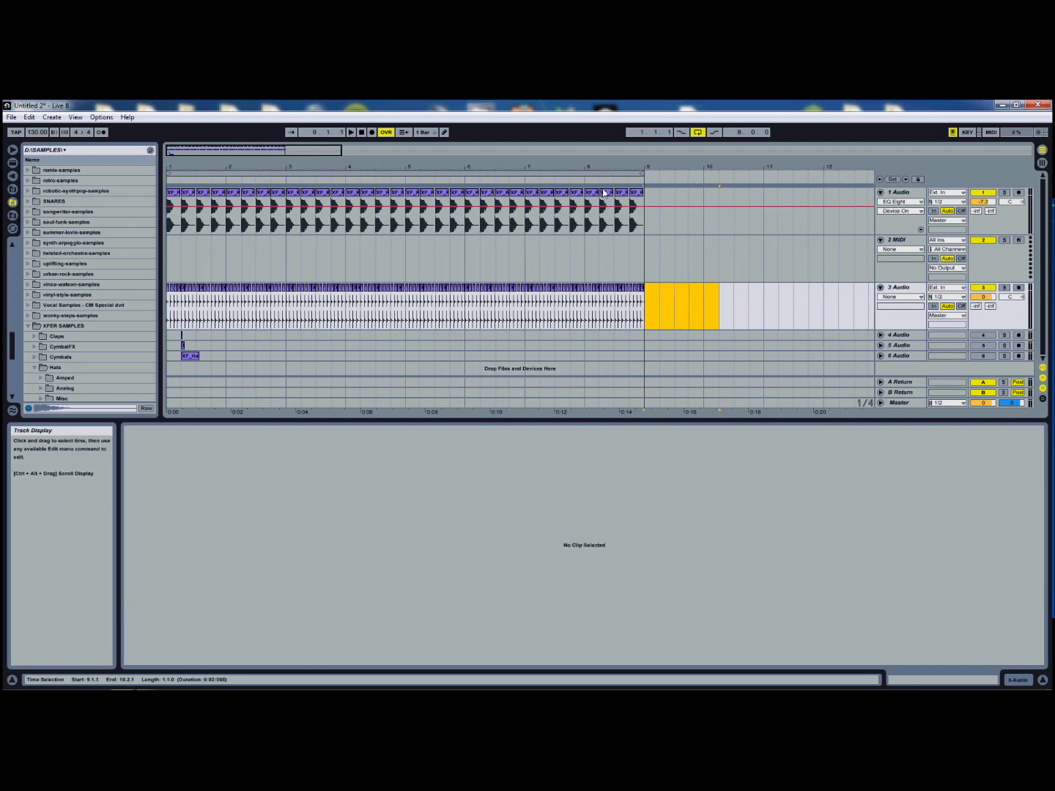
# Step: Play the beat from the start and lower the volume of hat track 3 to -9.0 dB
pyautogui.click(361, 132)
pyautogui.click(352, 133)
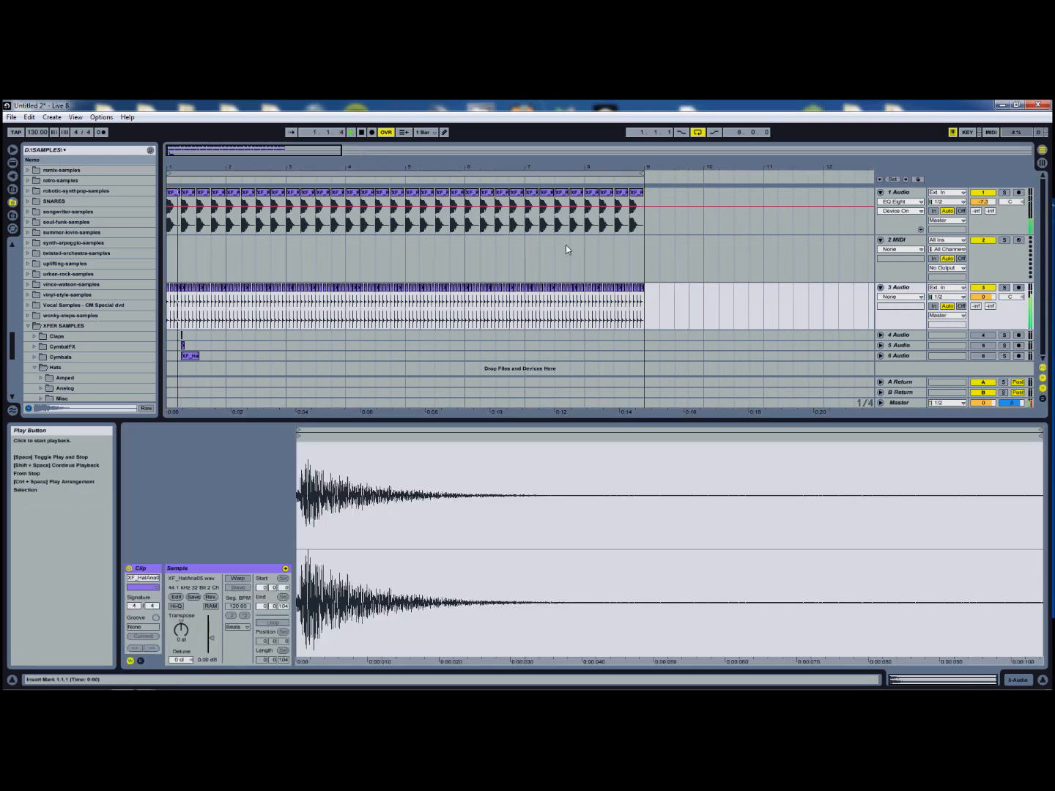
pyautogui.click(897, 287)
pyautogui.press('Tab')
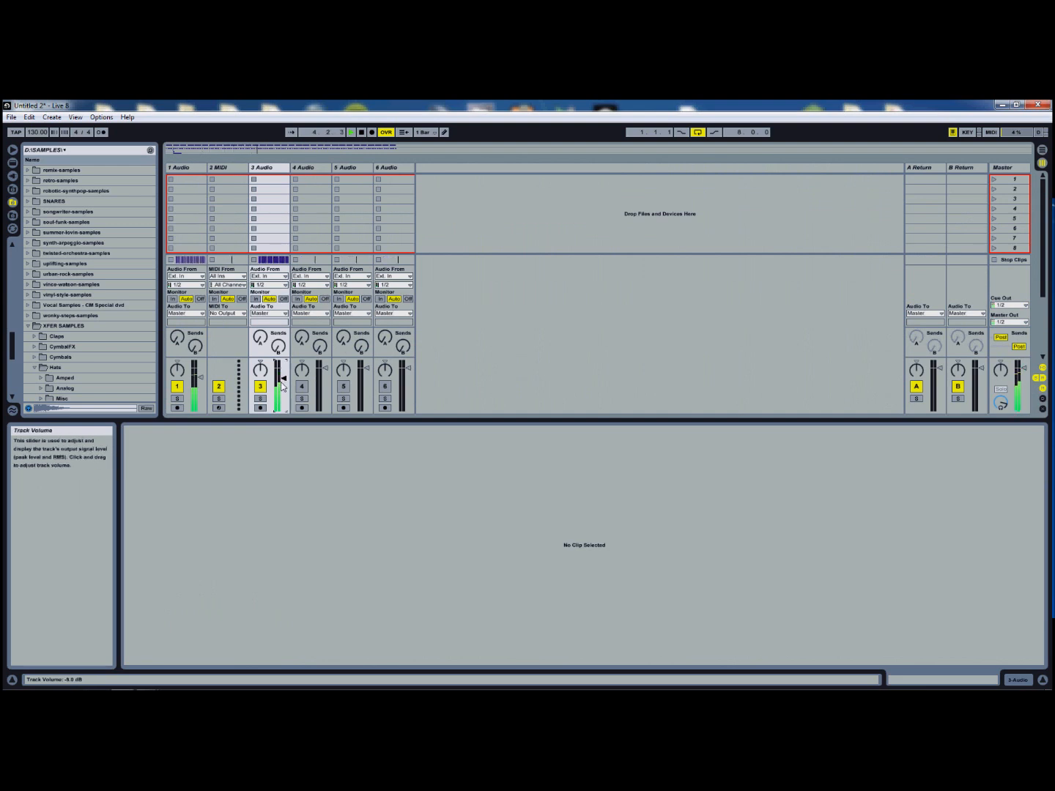
pyautogui.press('Tab')
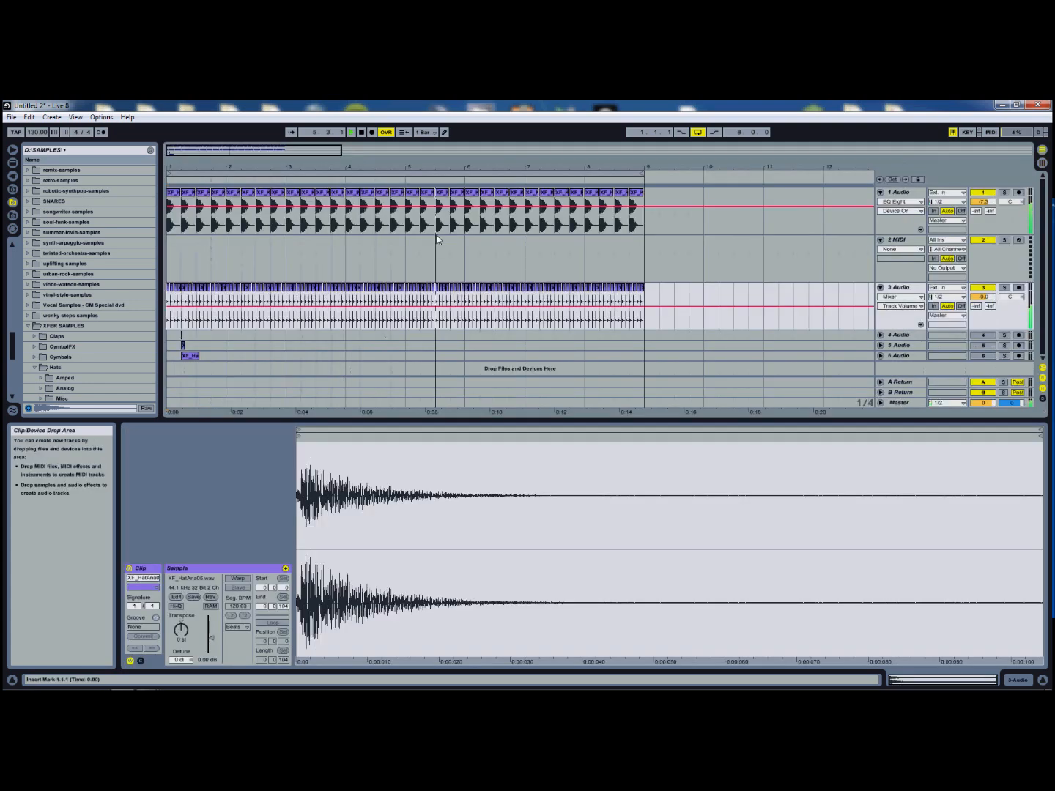
# Step: Stop playback, activate hat track 4 and deactivate hat track 3
pyautogui.press('space')
pyautogui.moveTo(332, 152)
pyautogui.mouseDown()
pyautogui.moveTo(304, 157)
pyautogui.moveTo(329, 157)
pyautogui.mouseUp()
pyautogui.click(979, 336)
pyautogui.click(983, 287)
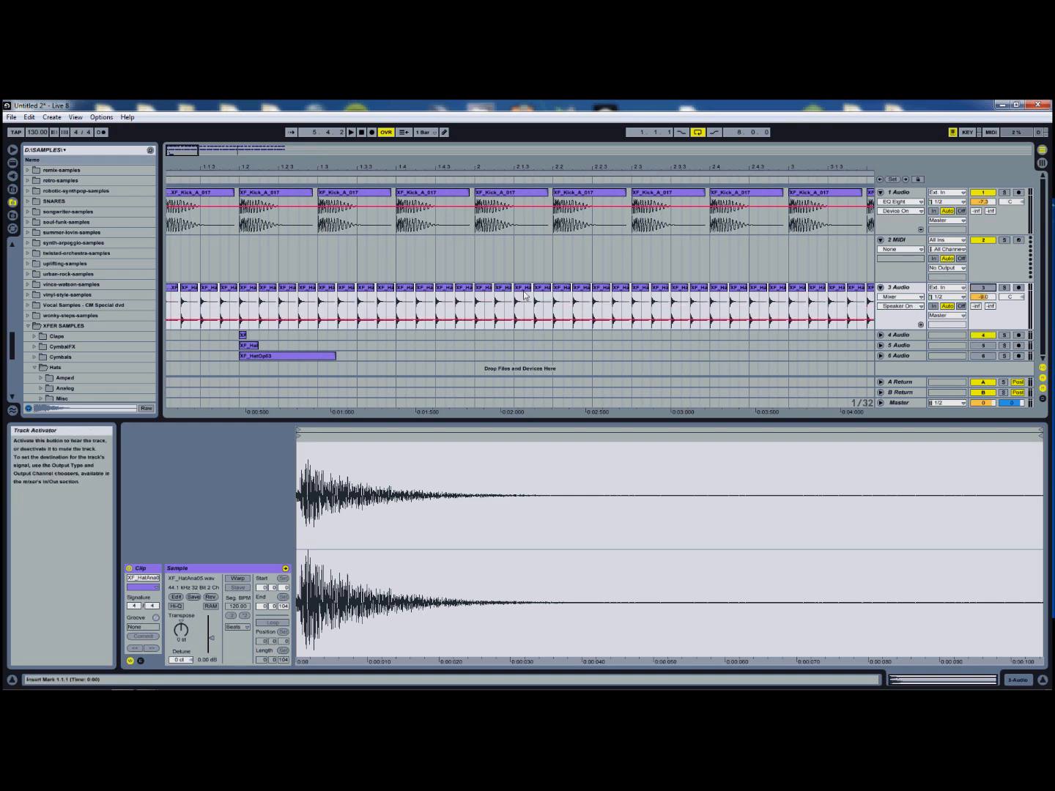
# Step: Copy the track 4 hat clip onto every beat of bar 1, and repeat that group to fill bars 1 to 4
pyautogui.moveTo(243, 334)
pyautogui.mouseDown()
pyautogui.moveTo(168, 339)
pyautogui.moveTo(326, 335)
pyautogui.mouseUp()
pyautogui.moveTo(327, 334); pyautogui.dragTo(405, 336)
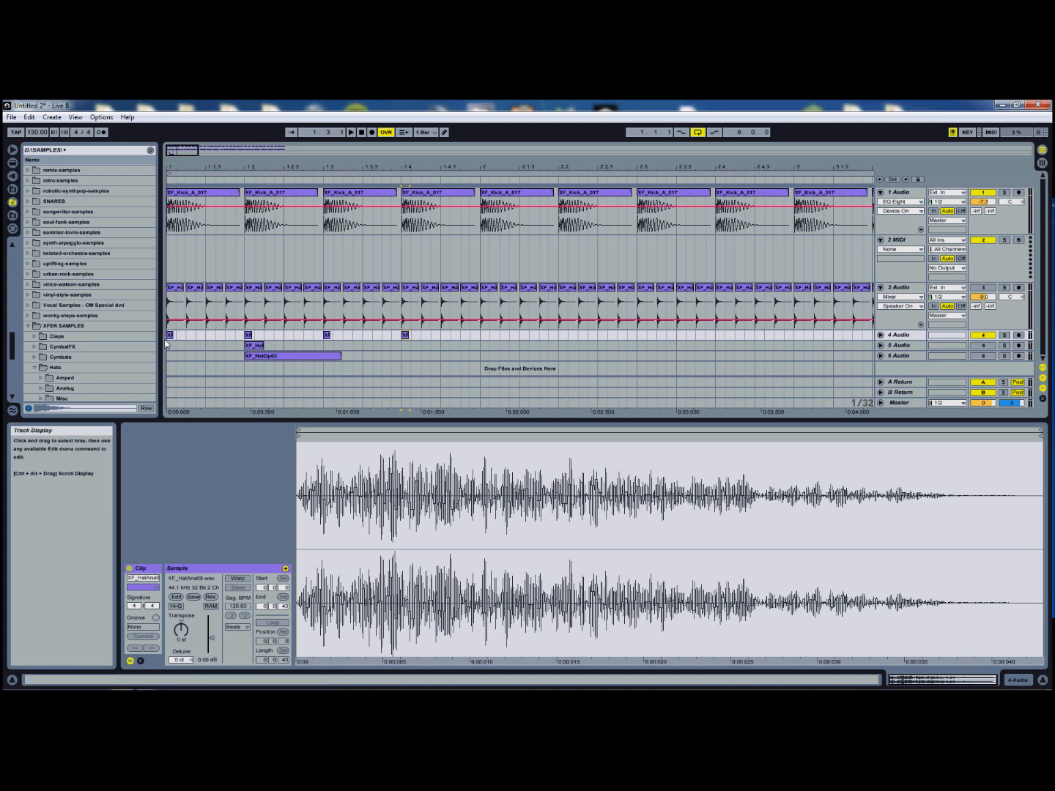
pyautogui.keyDown('shift'); pyautogui.click(171, 339); pyautogui.keyUp('shift')
pyautogui.moveTo(416, 327); pyautogui.dragTo(794, 336)
pyautogui.moveTo(243, 142); pyautogui.dragTo(190, 148)
pyautogui.moveTo(365, 336); pyautogui.dragTo(464, 334)
pyautogui.click(538, 337)
pyautogui.click(557, 338)
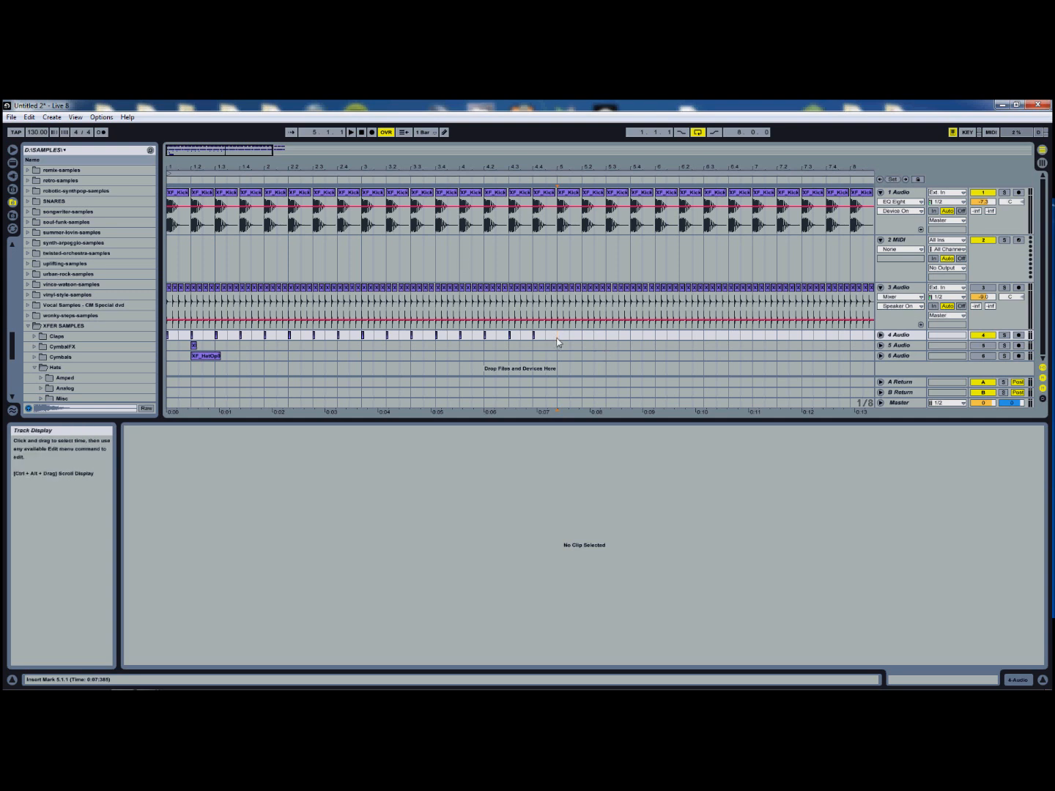
# Step: Duplicate the 16 hat clips on track 4 into bars 5 to 8 and play them with the kicks
pyautogui.keyDown('shift'); pyautogui.click(169, 338); pyautogui.keyUp('shift')
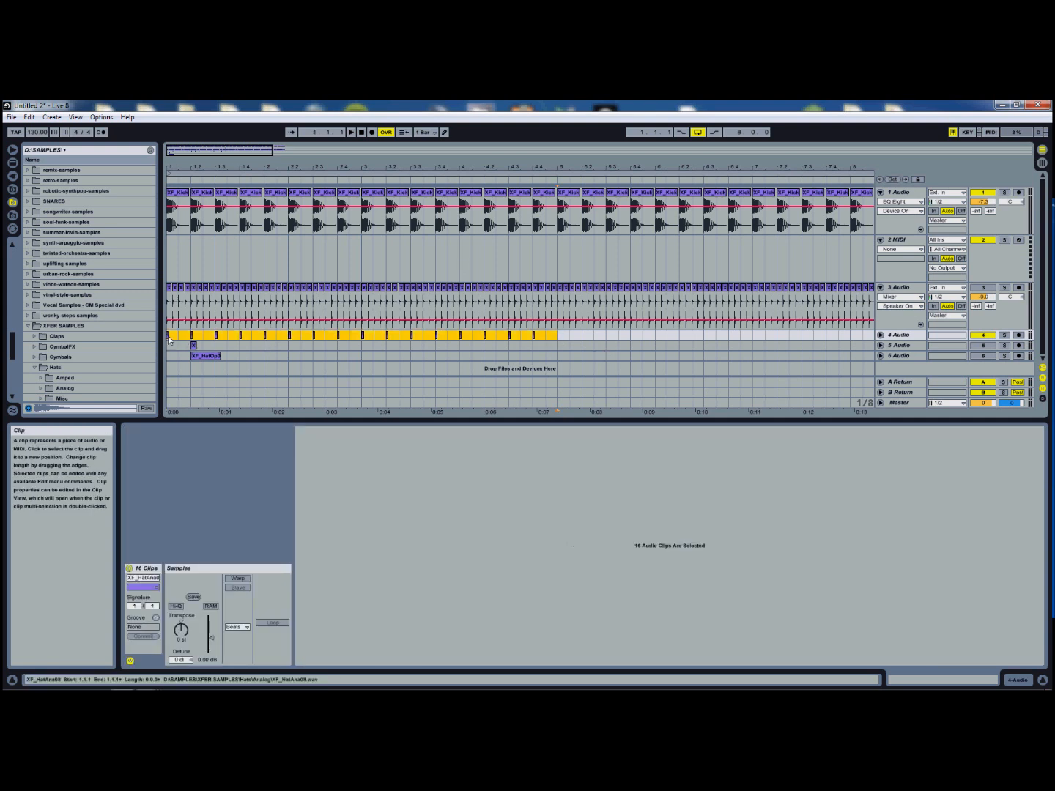
pyautogui.hotkey('ctrl', 'd')
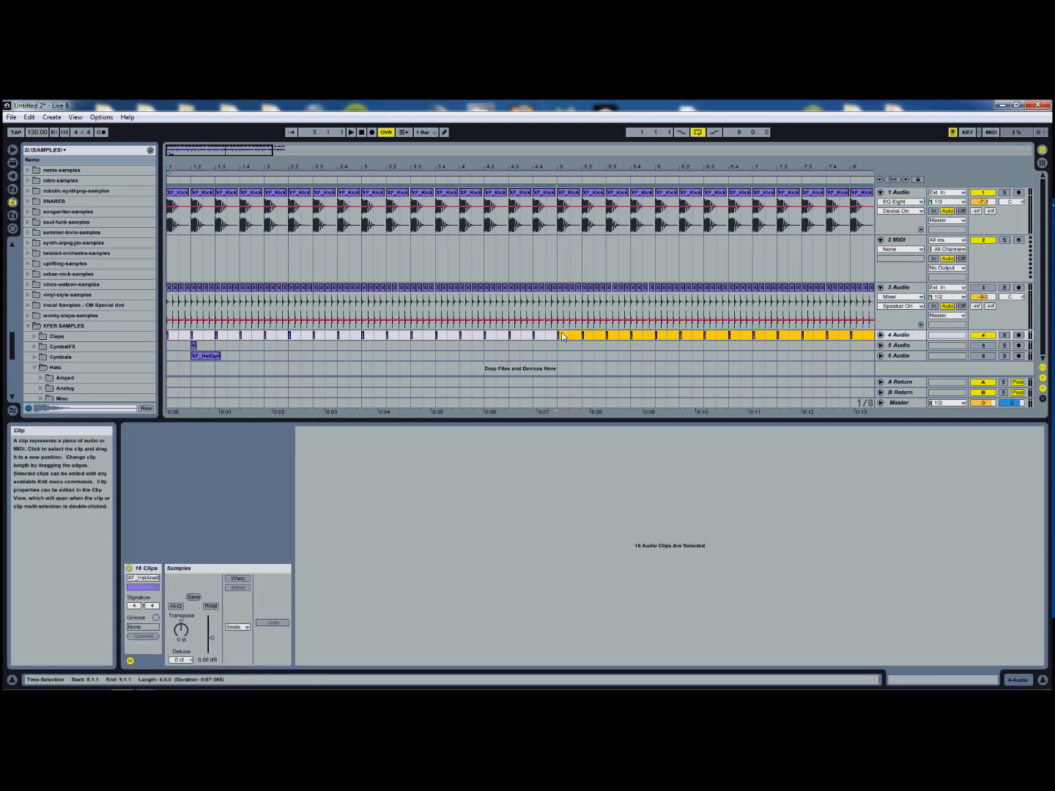
pyautogui.moveTo(266, 155); pyautogui.dragTo(310, 154)
pyautogui.press('space')
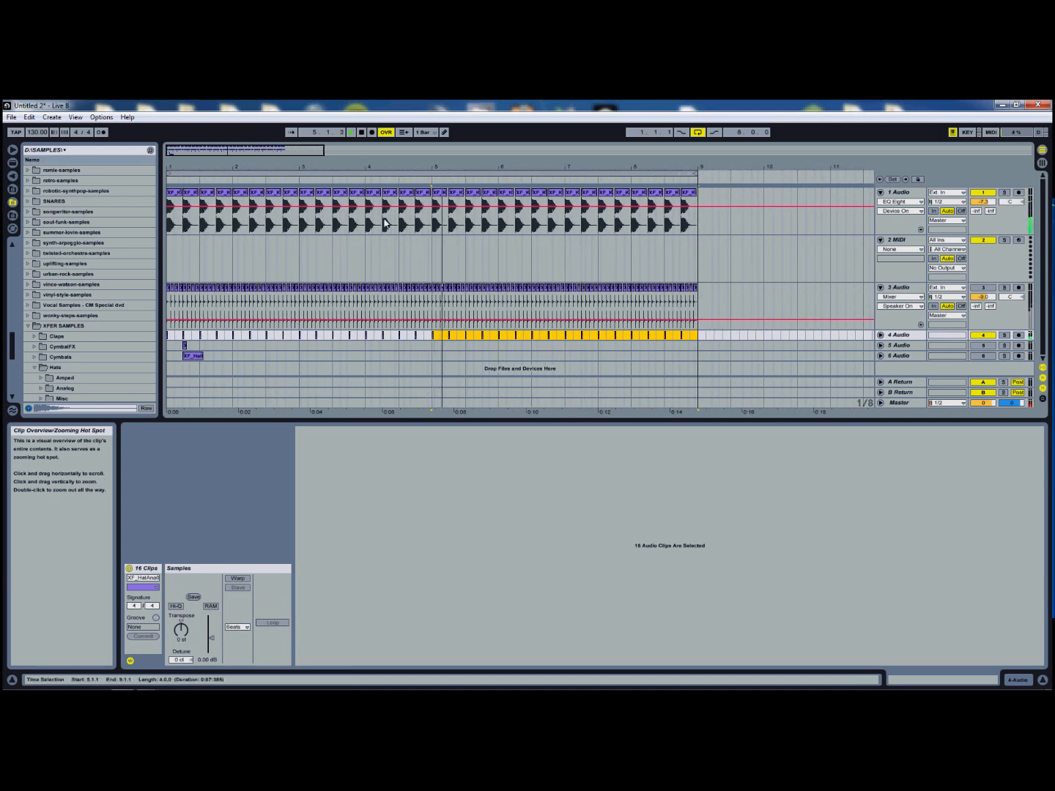
# Step: Balance the hats: set track 4 to -7.3 dB, reactivate track 3 at -10.7 dB, and pan them about 13R and 11L respectively
pyautogui.press('Tab')
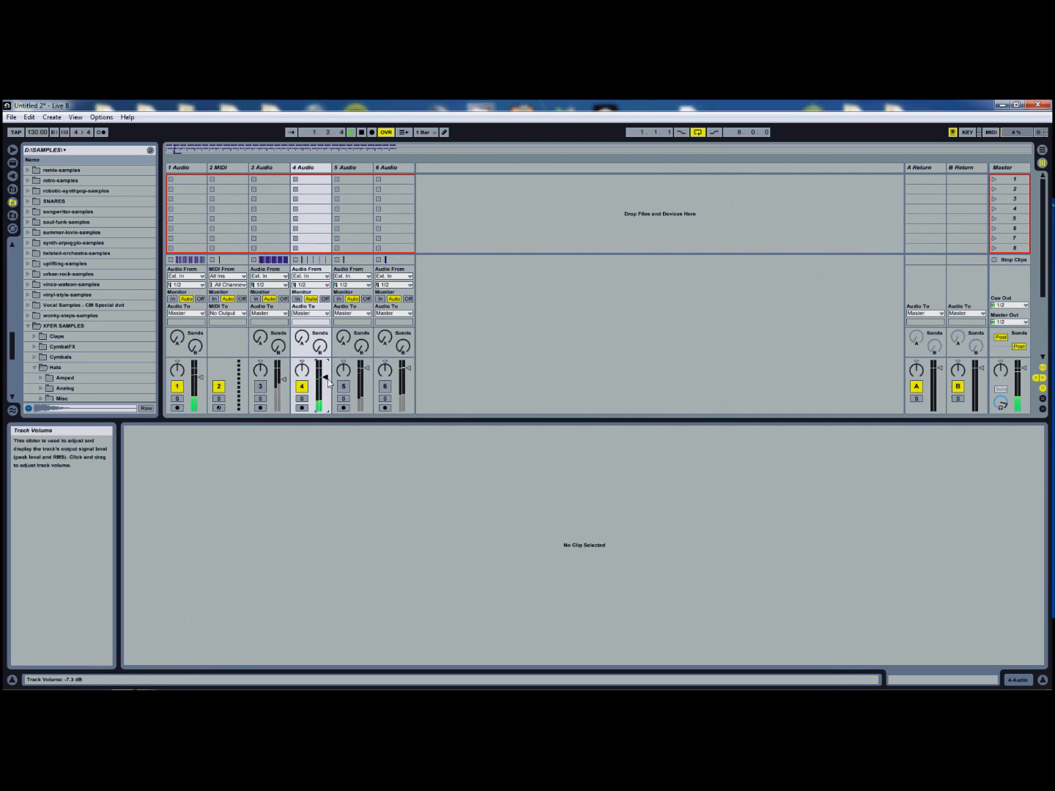
pyautogui.click(261, 385)
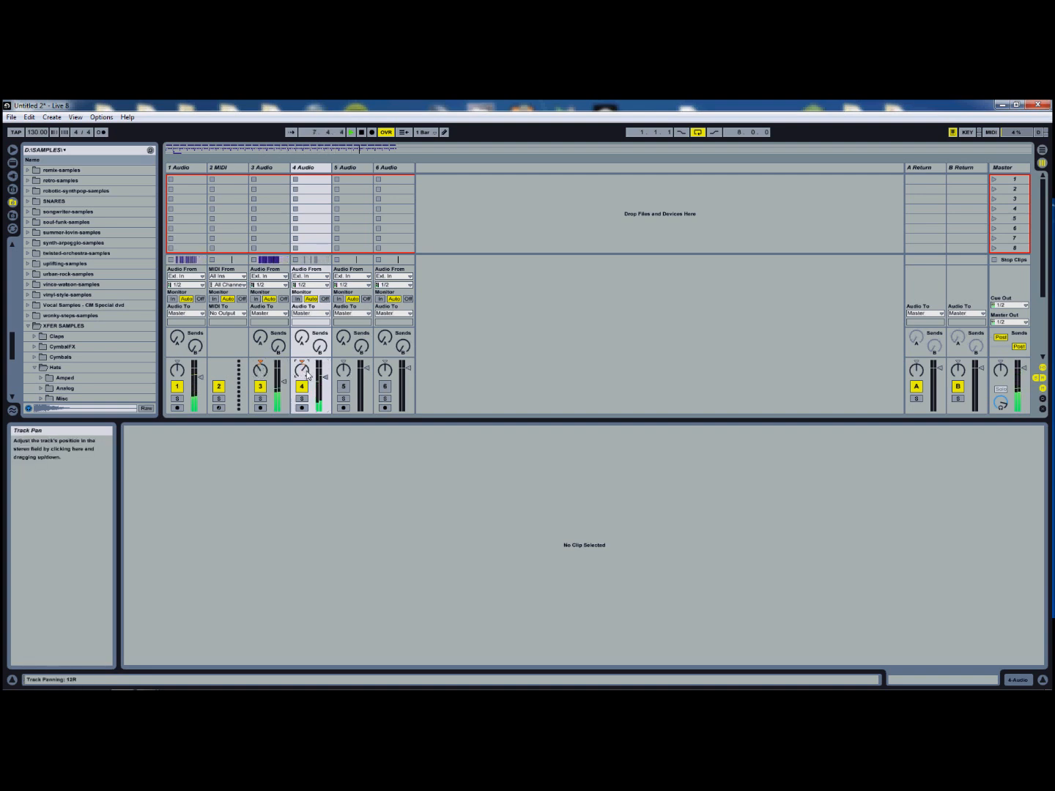
pyautogui.press('Tab')
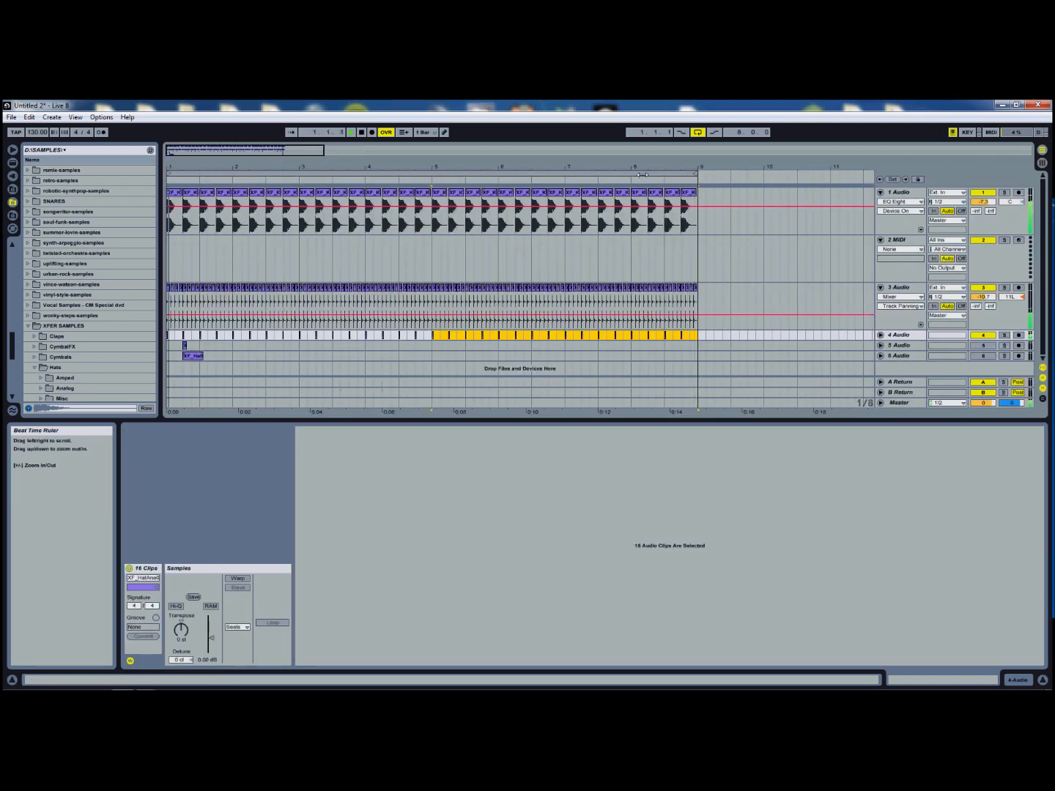
# Step: Deactivate hat tracks 3 and 4, activate hat track 5, and stop playback
pyautogui.moveTo(310, 149)
pyautogui.mouseDown()
pyautogui.moveTo(295, 152)
pyautogui.moveTo(307, 151)
pyautogui.mouseUp()
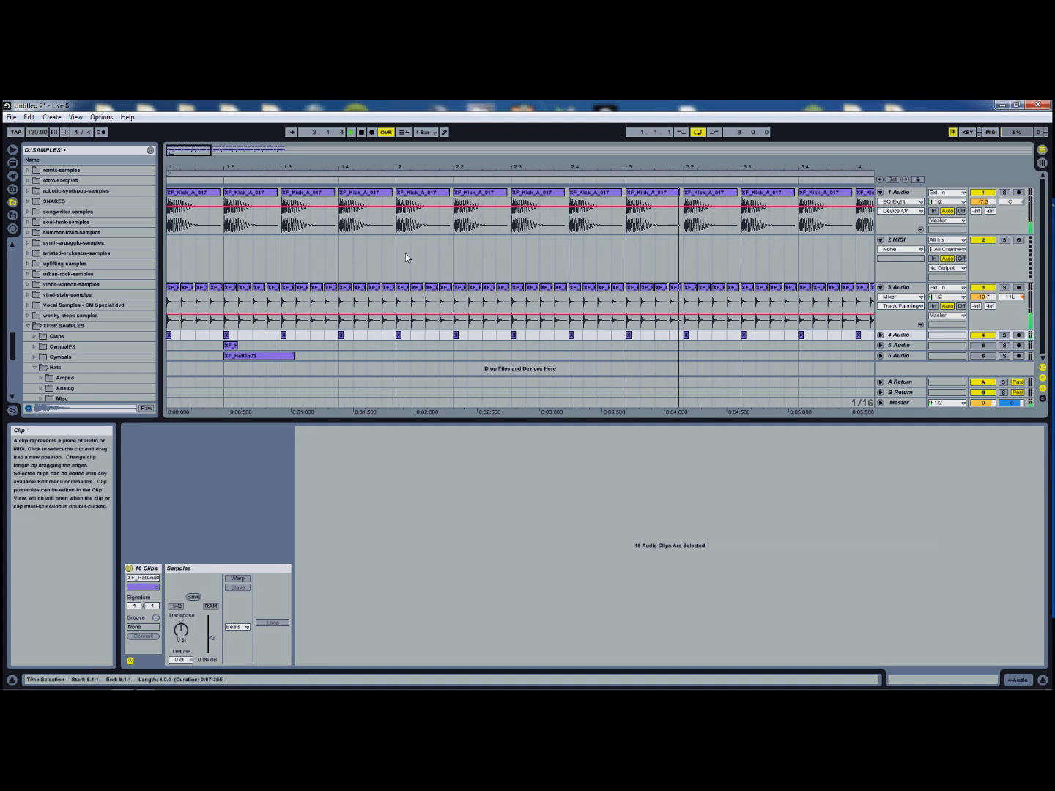
pyautogui.click(986, 336)
pyautogui.click(990, 288)
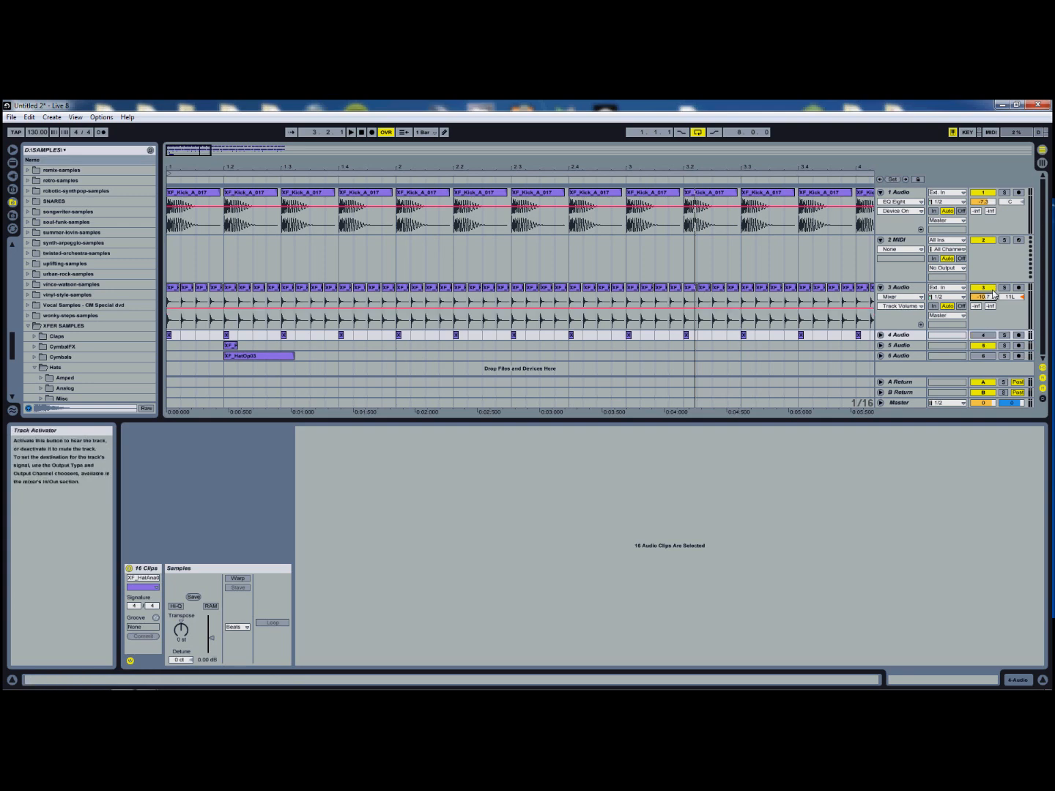
pyautogui.press('space')
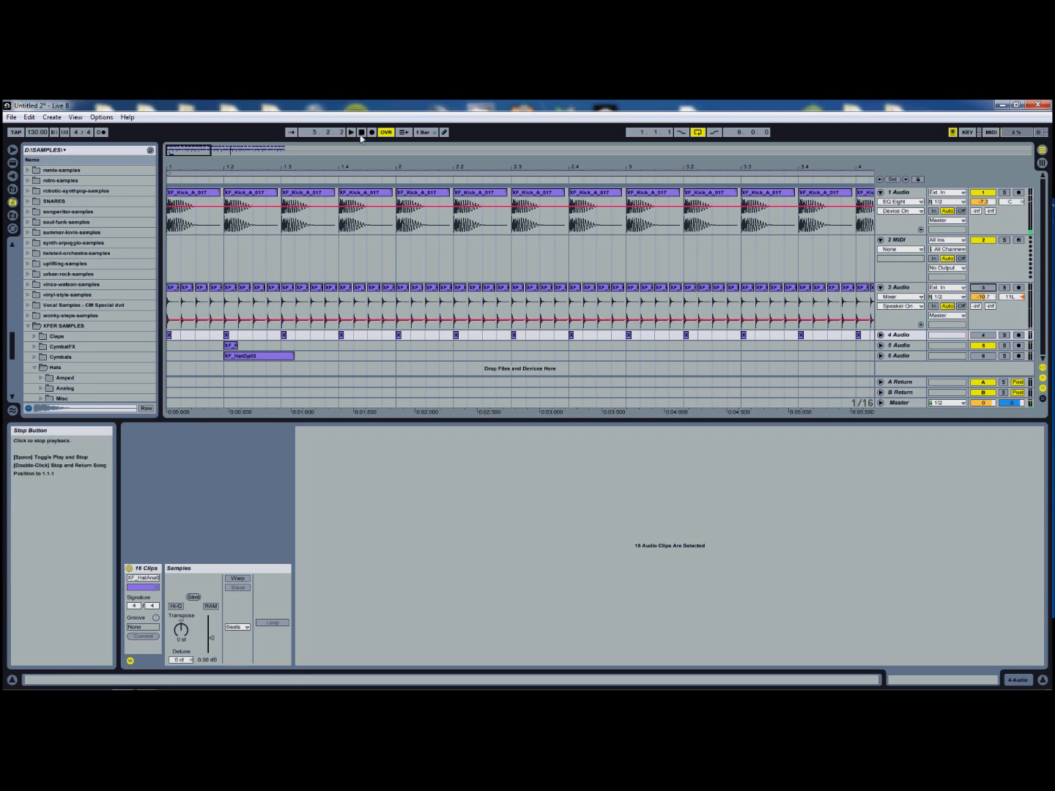
pyautogui.click(267, 307)
pyautogui.press('space')
# Step: Move the track 5 hat clip to the offbeat at 1.1.3 and play it with the kicks
pyautogui.moveTo(229, 345); pyautogui.dragTo(202, 346)
pyautogui.moveTo(197, 150); pyautogui.dragTo(194, 154)
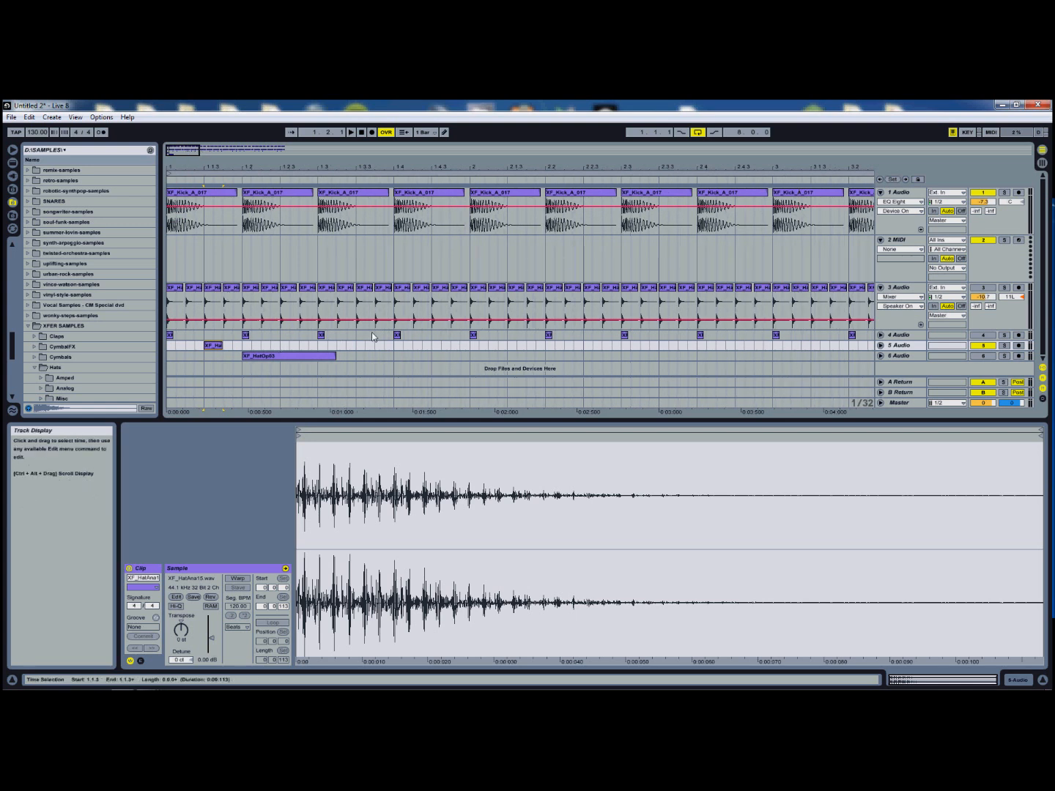
pyautogui.click(351, 133)
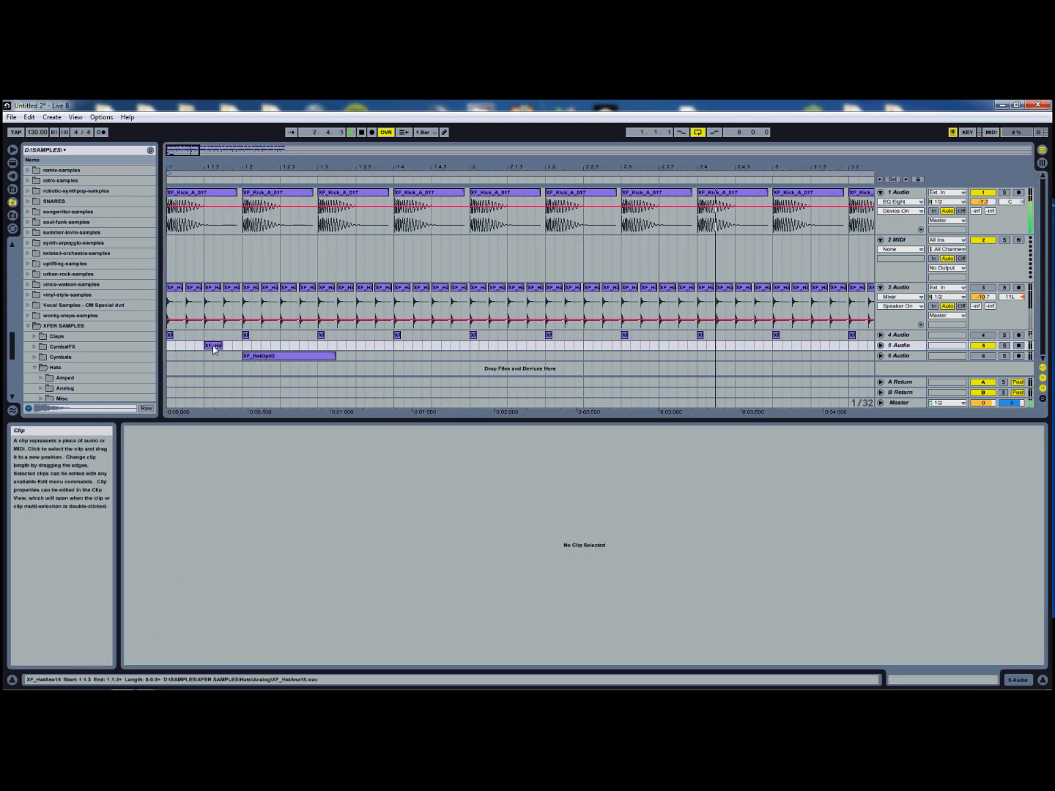
# Step: Copy the track 5 hat clip to 3.1.3
pyautogui.moveTo(197, 162); pyautogui.dragTo(189, 368)
pyautogui.click(184, 346)
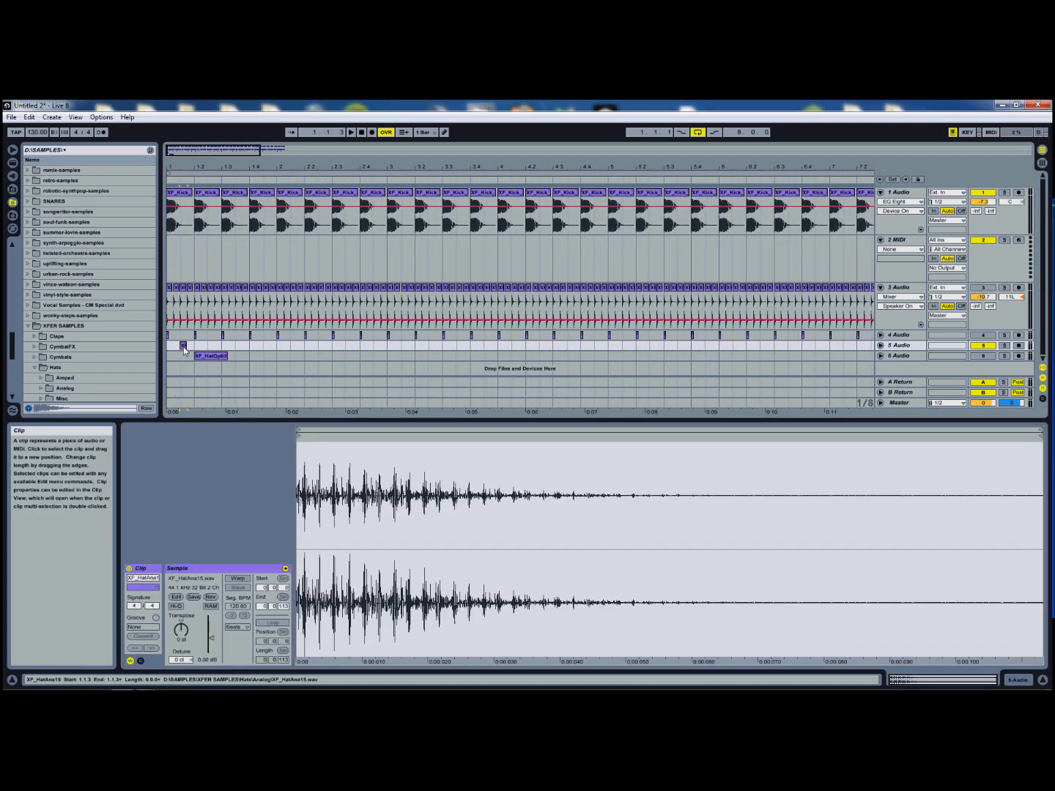
pyautogui.click(334, 345)
pyautogui.hotkey('ctrl', 'v')
pyautogui.click(429, 345)
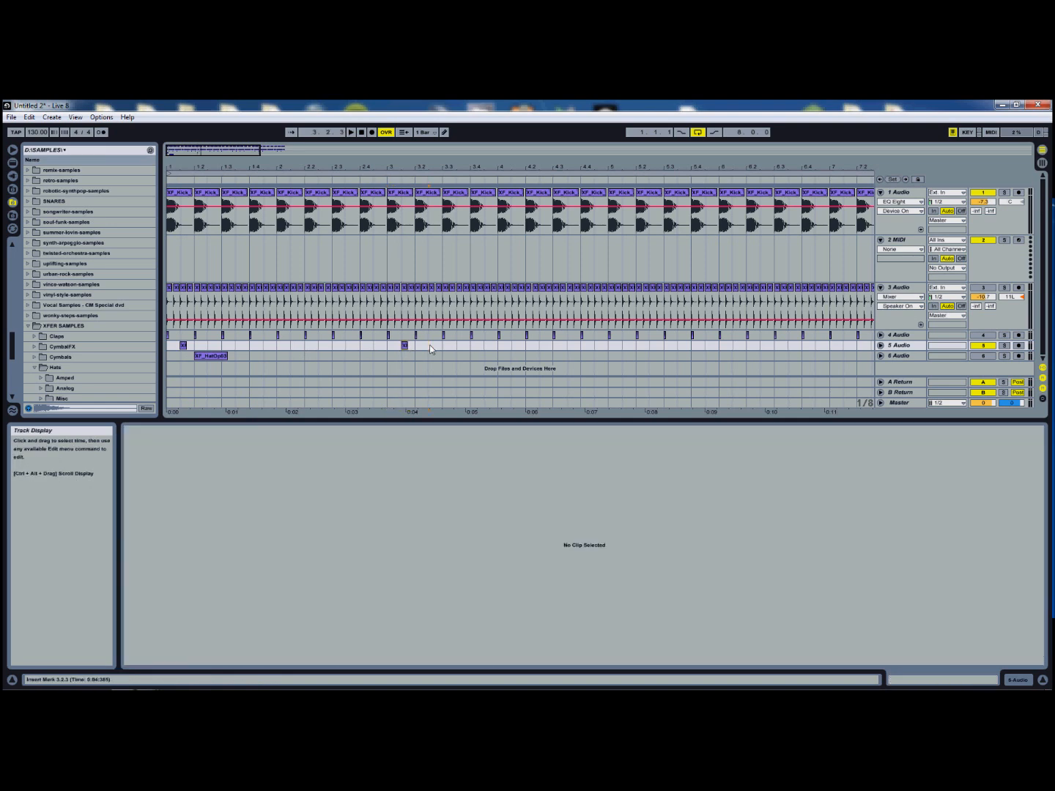
pyautogui.click(405, 345)
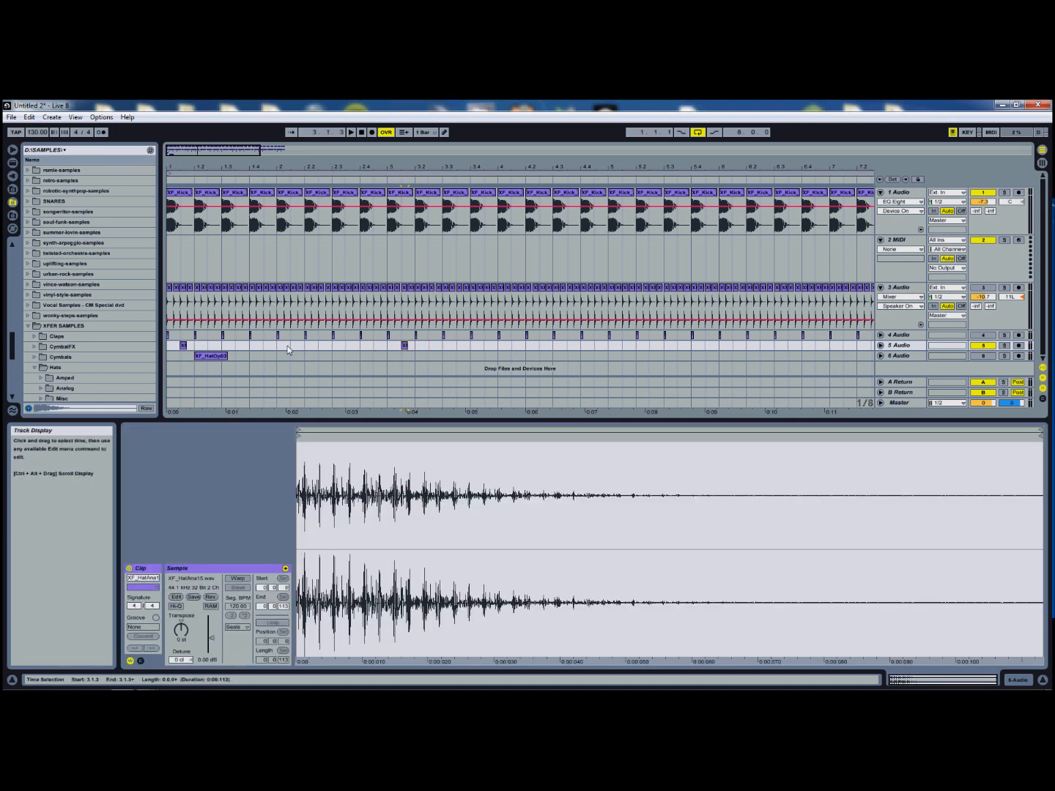
# Step: Select track 5 from 1.1.1 to 3.2.1 with both hat clips and copy the selection to the start of bar 5
pyautogui.click(170, 348)
pyautogui.keyDown('shift'); pyautogui.click(421, 353); pyautogui.keyUp('shift')
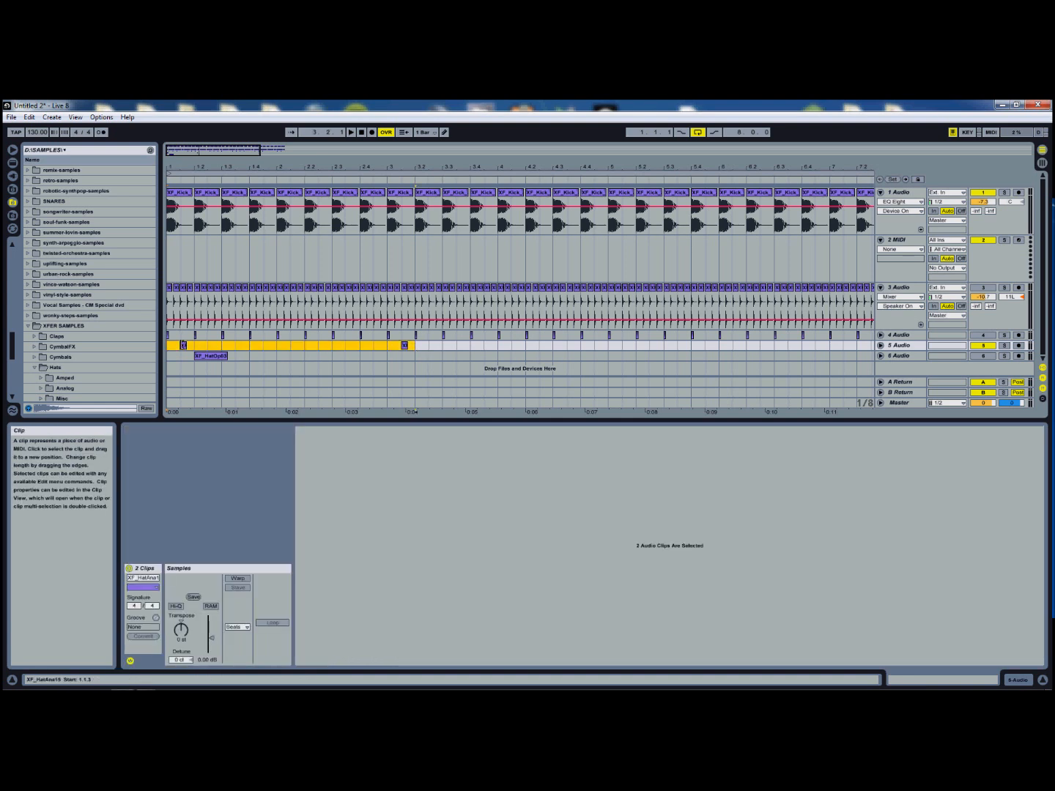
pyautogui.moveTo(195, 344); pyautogui.dragTo(575, 346)
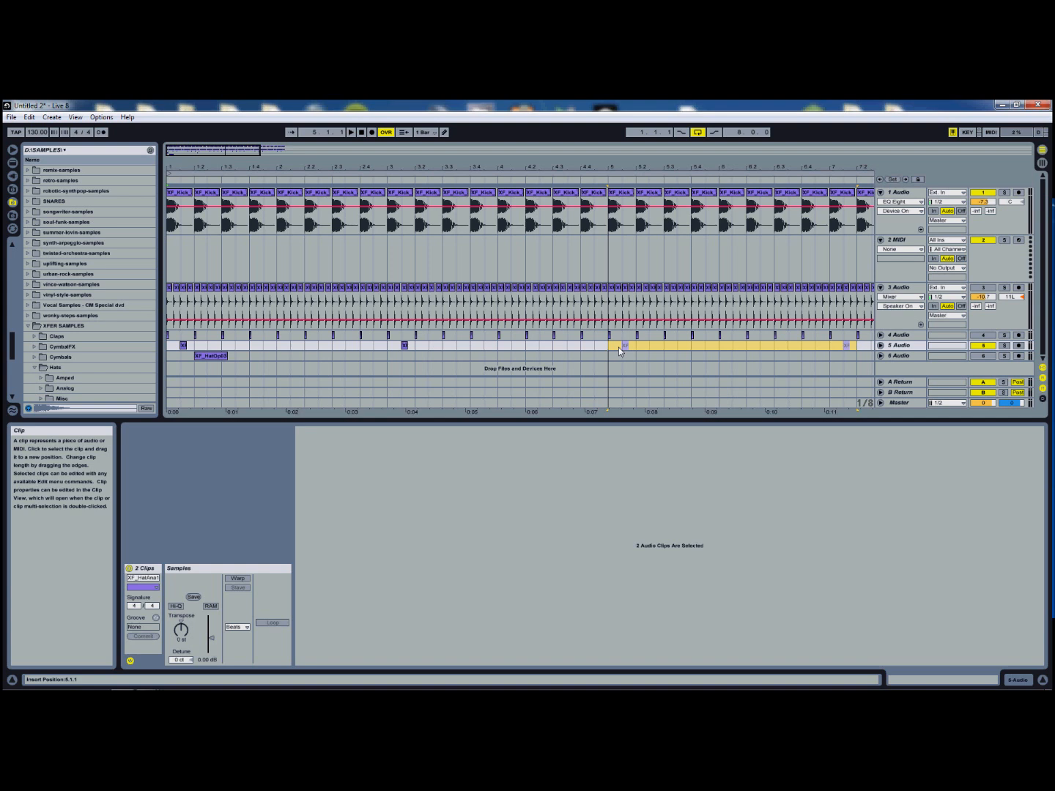
pyautogui.moveTo(618, 347); pyautogui.dragTo(618, 348)
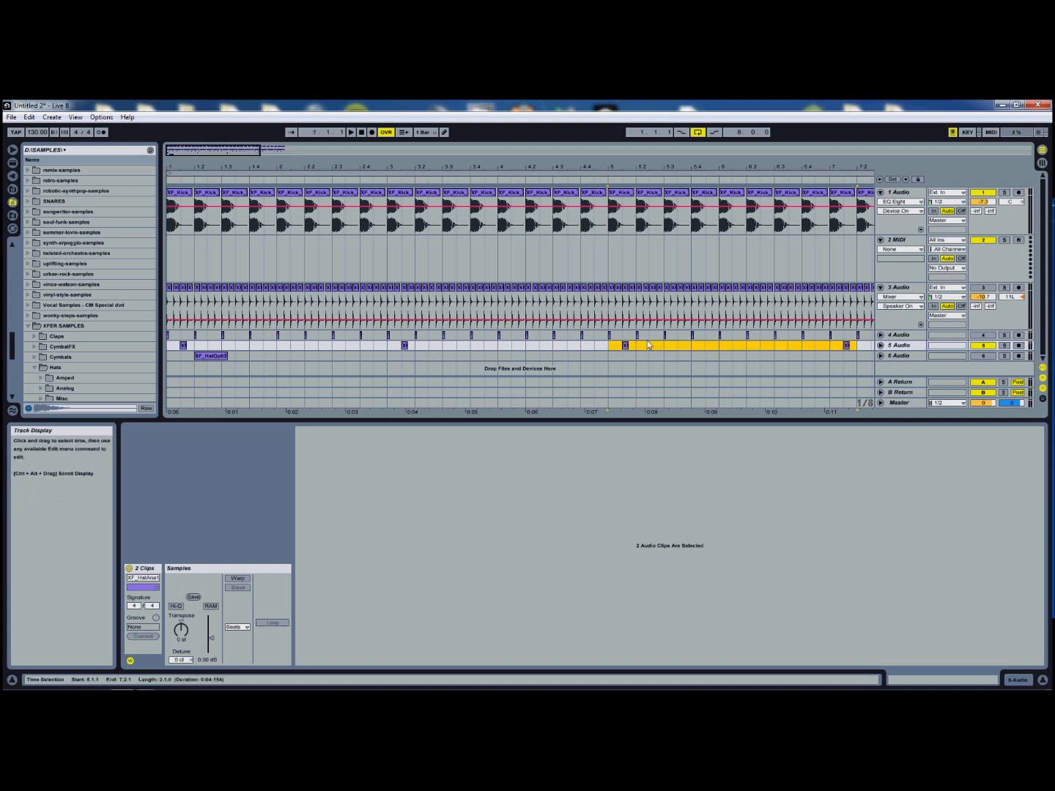
# Step: Play the loop from the start and lower the volume of hat track 5 to about -6.5 dB
pyautogui.click(361, 132)
pyautogui.click(352, 133)
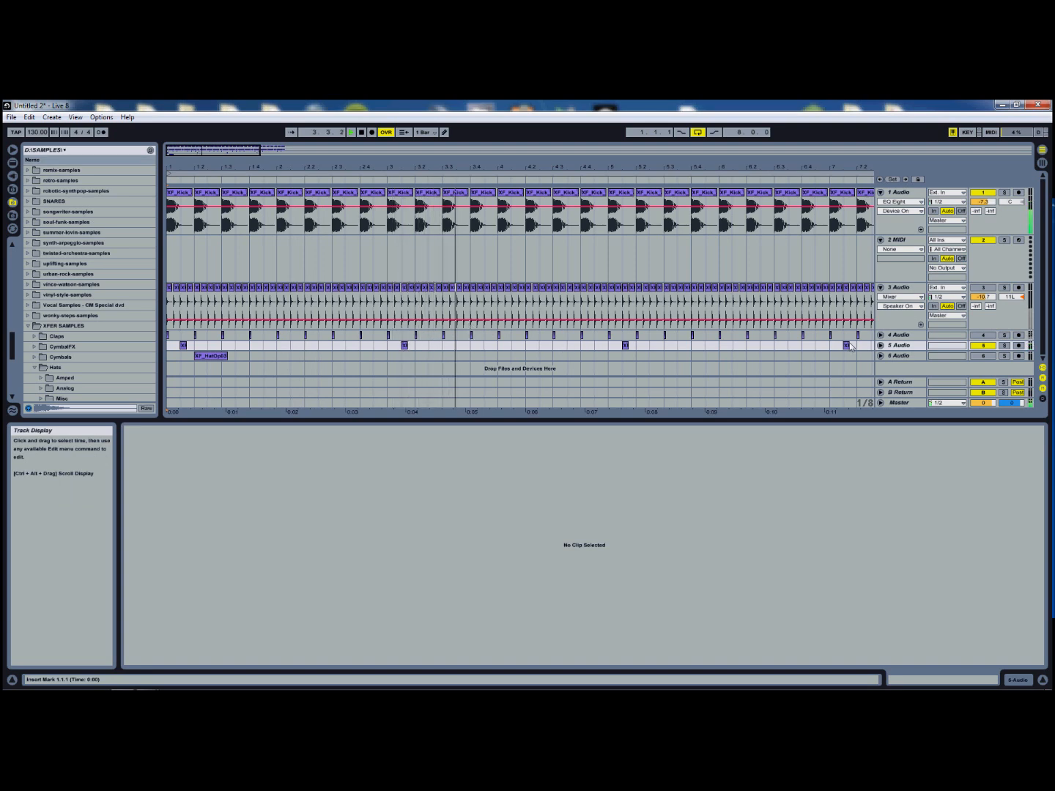
pyautogui.click(899, 345)
pyautogui.moveTo(238, 155); pyautogui.dragTo(276, 152)
pyautogui.press('Tab')
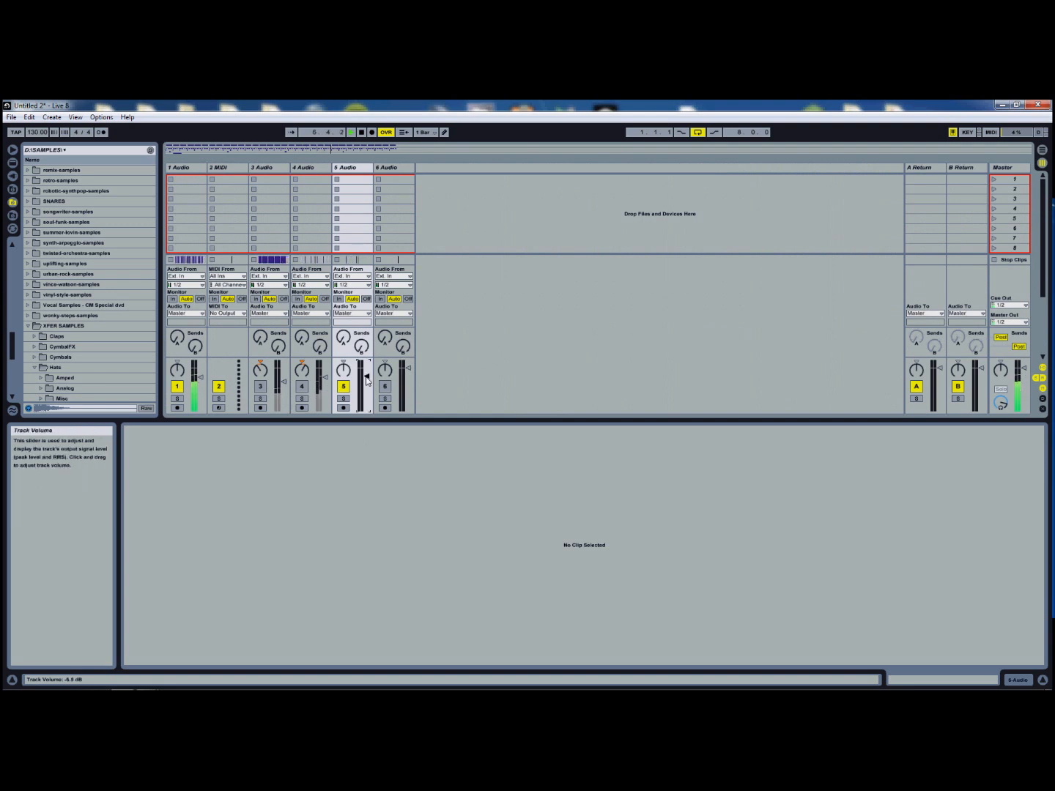
pyautogui.press('Tab')
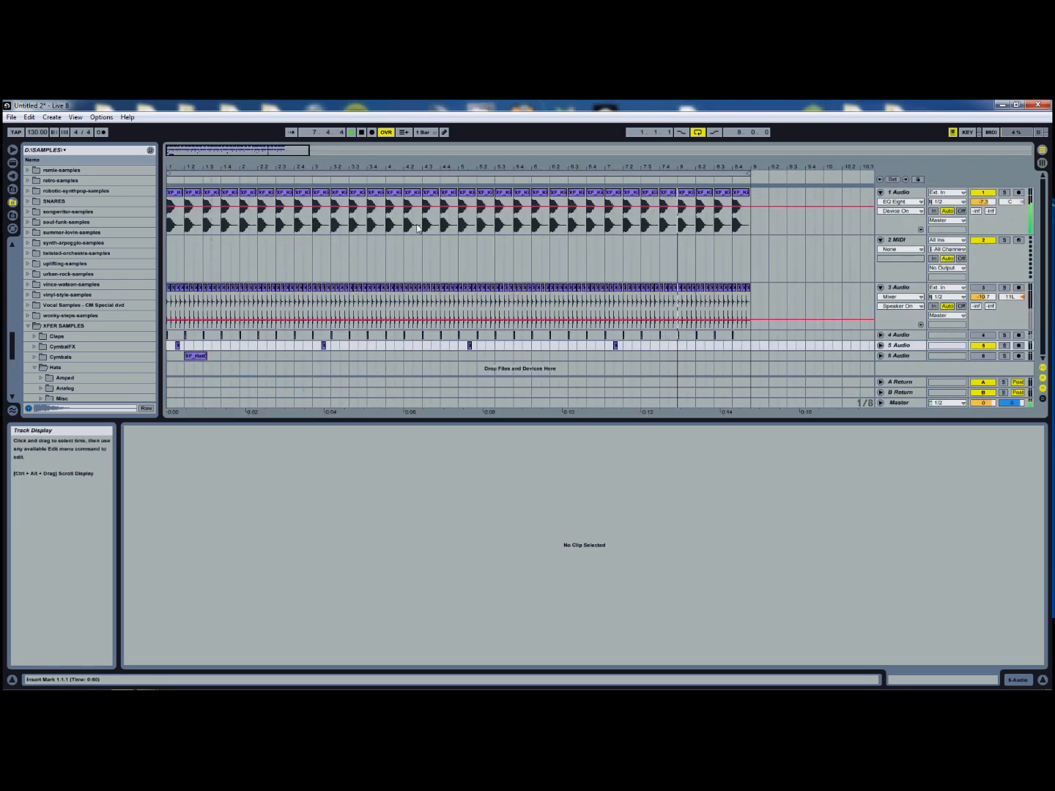
# Step: Mute hat track 5, activate track 6 in its place and lower the volume of track 6
pyautogui.moveTo(288, 154); pyautogui.dragTo(286, 152)
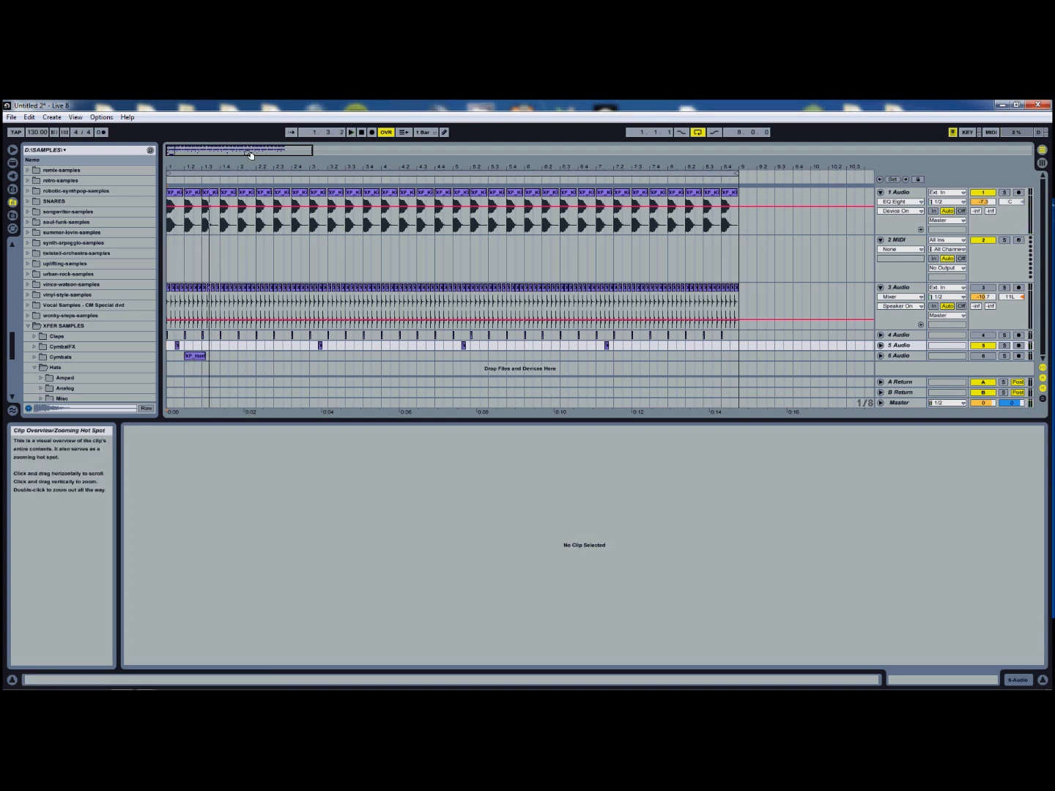
pyautogui.moveTo(252, 155); pyautogui.dragTo(266, 176)
pyautogui.click(983, 354)
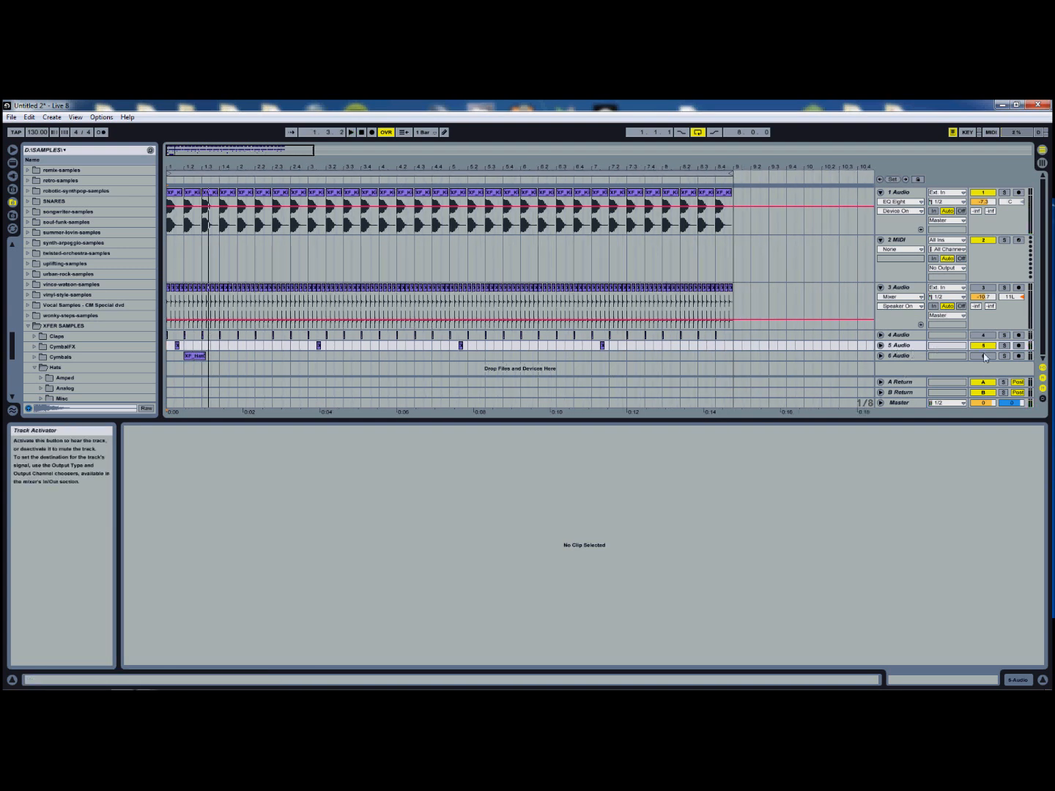
pyautogui.click(352, 133)
pyautogui.click(361, 133)
pyautogui.press('Tab')
pyautogui.moveTo(406, 377); pyautogui.dragTo(408, 388)
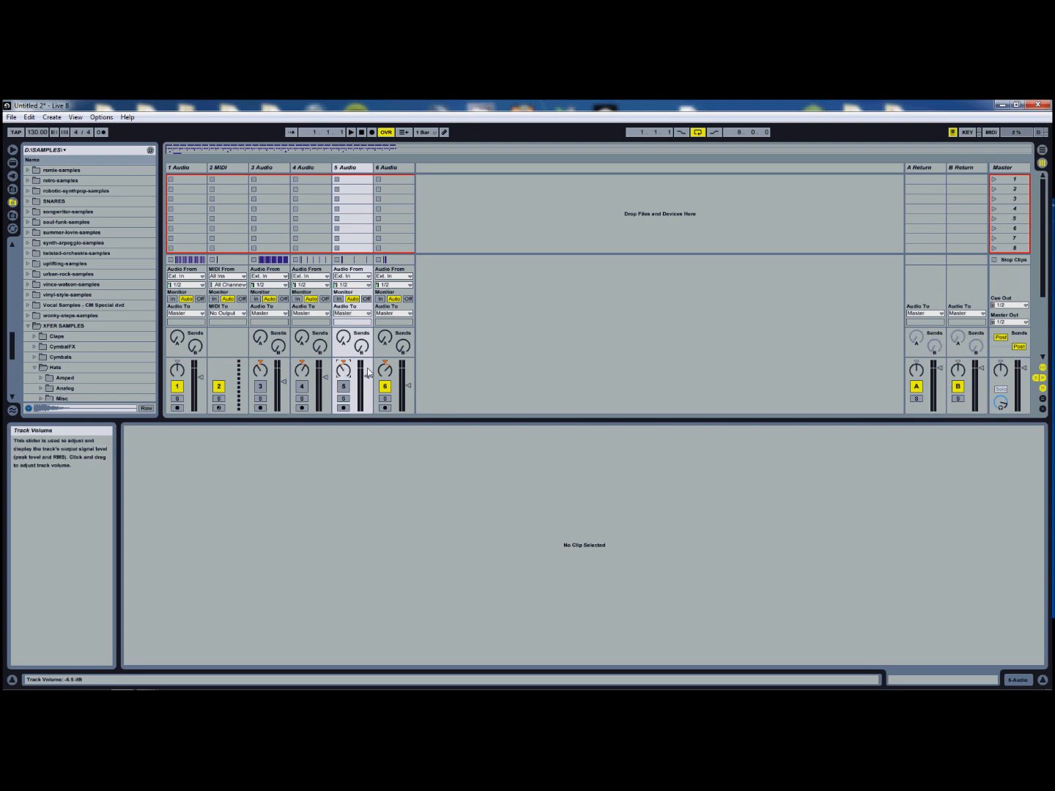
# Step: Move the XF_HatOp03 clip on track 6 to 1.2.3, duplicate it at 1.3.3 and play the loop from the start
pyautogui.press('Tab')
pyautogui.moveTo(301, 150); pyautogui.dragTo(249, 155)
pyautogui.press('space')
pyautogui.click(216, 356)
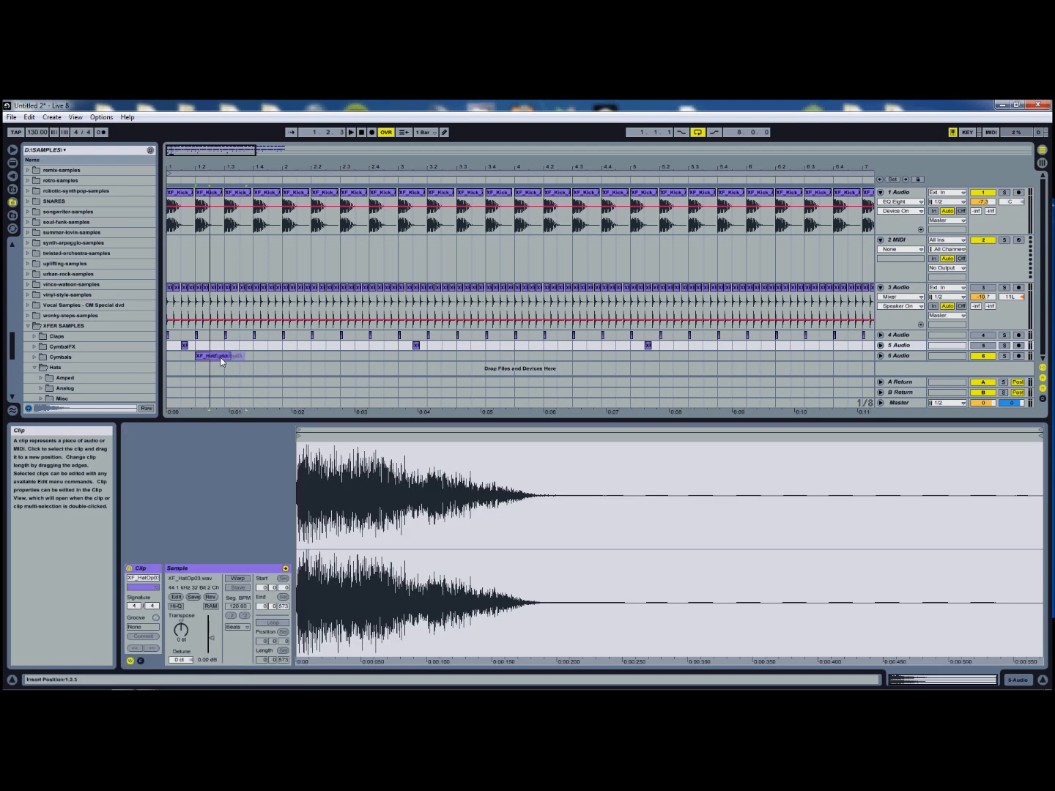
pyautogui.moveTo(226, 361); pyautogui.dragTo(240, 360)
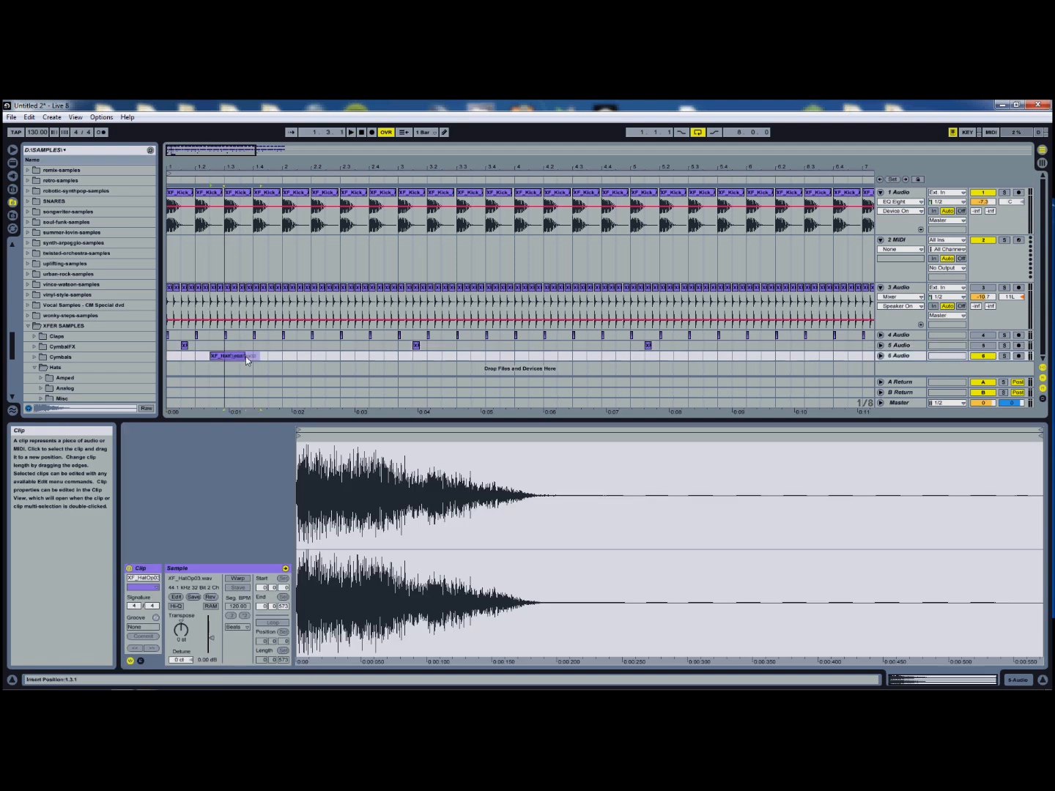
pyautogui.hotkey('ctrl', 'd')
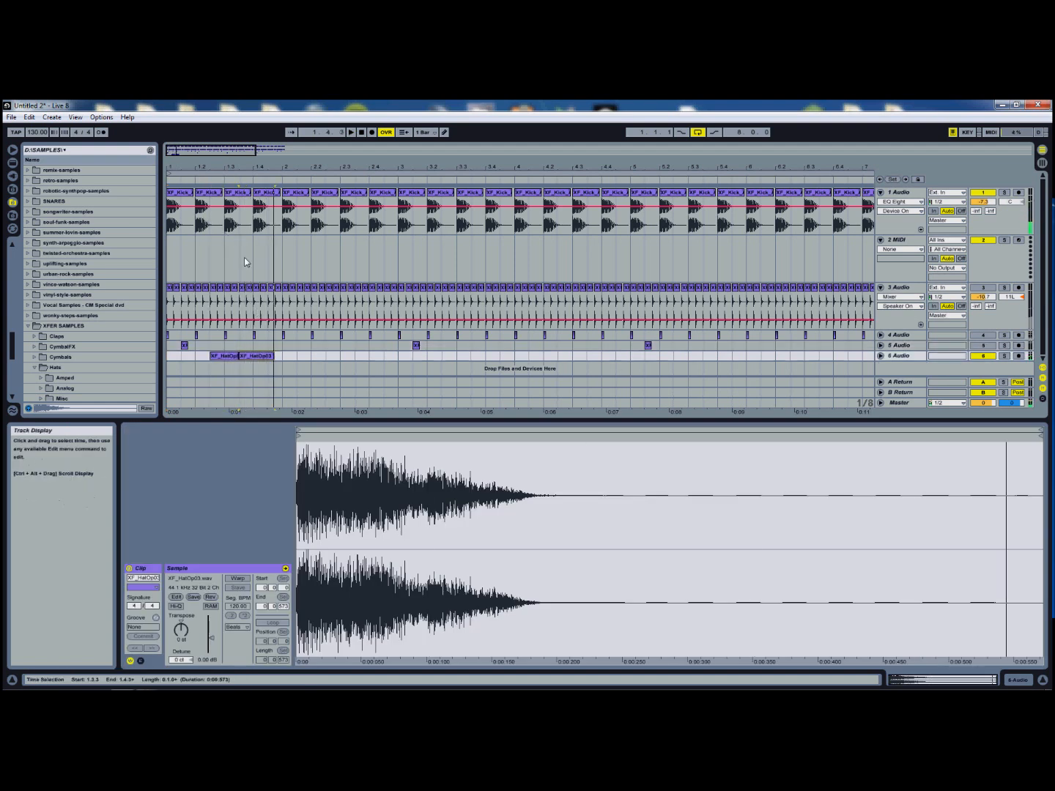
pyautogui.doubleClick(357, 134)
pyautogui.click(351, 132)
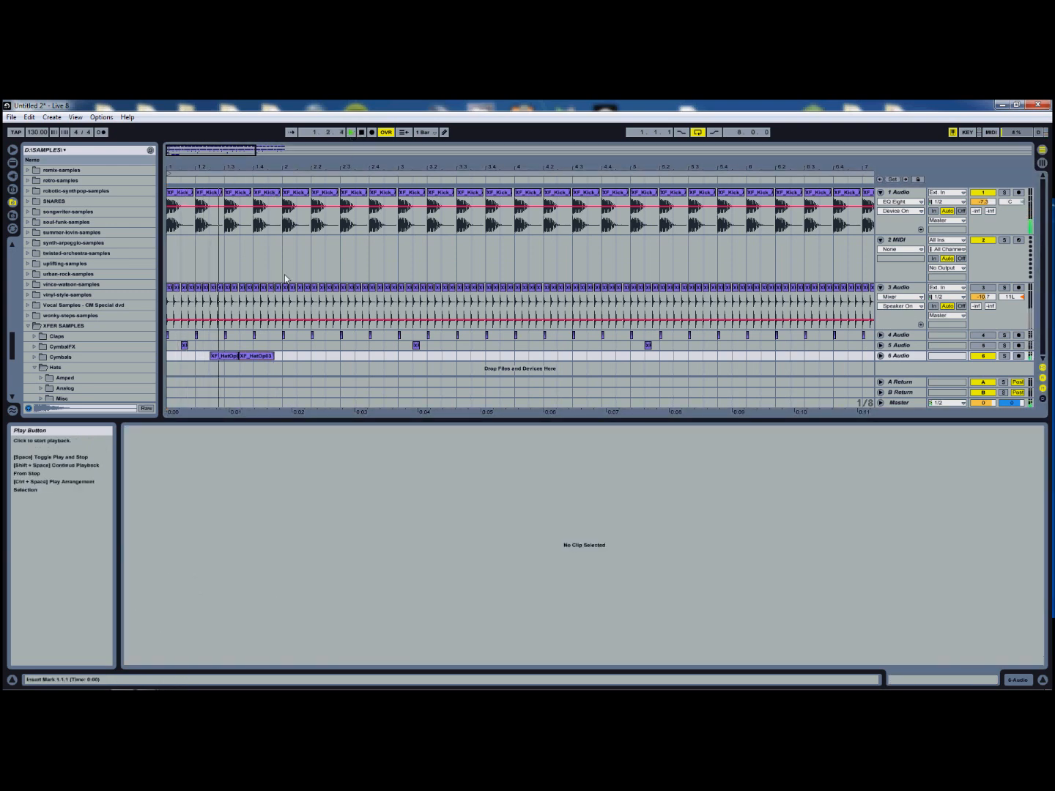
# Step: Copy the XF_HatOp03 clip to 1.1.3 and trim the end of the third open-hat clip to 1.4.3
pyautogui.press('space')
pyautogui.click(222, 358)
pyautogui.hotkey('ctrl', 'c')
pyautogui.click(195, 358)
pyautogui.hotkey('ctrl', 'v')
pyautogui.click(224, 359)
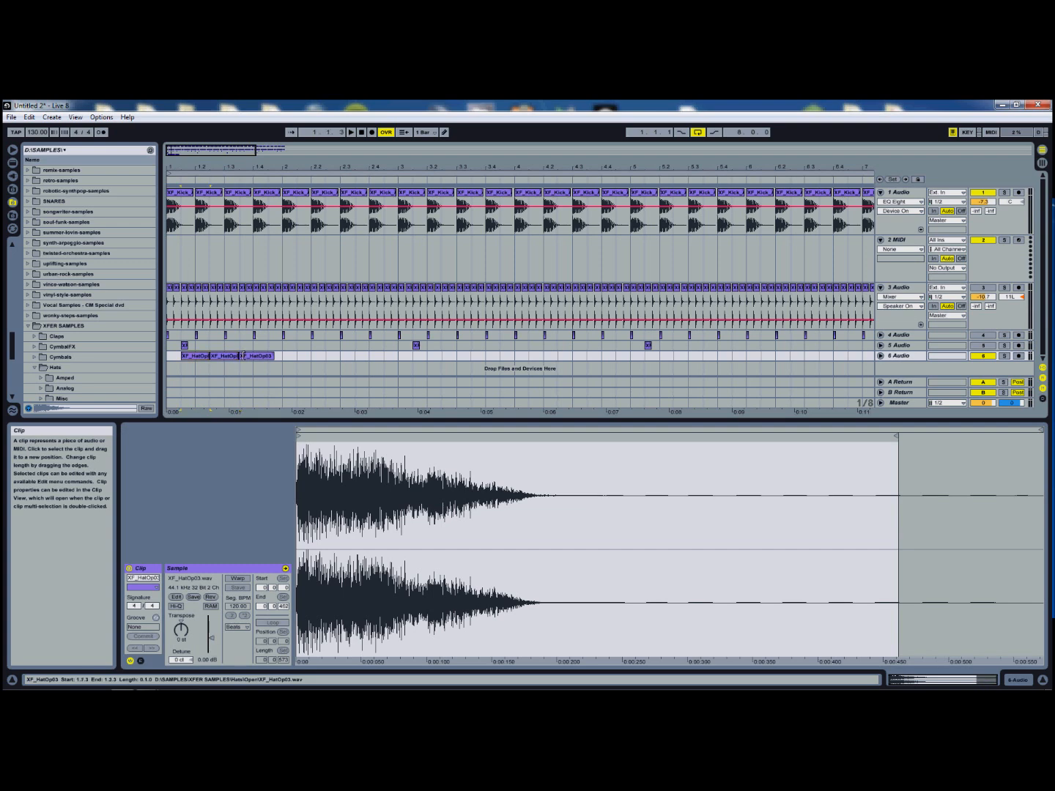
pyautogui.keyDown('shift'); pyautogui.click(265, 360); pyautogui.keyUp('shift')
pyautogui.moveTo(274, 358); pyautogui.dragTo(268, 357)
# Step: Select the three open-hat clips on track 6 and copy them repeatedly along the track until they pass bar 9
pyautogui.keyDown('shift'); pyautogui.click(254, 360); pyautogui.keyUp('shift')
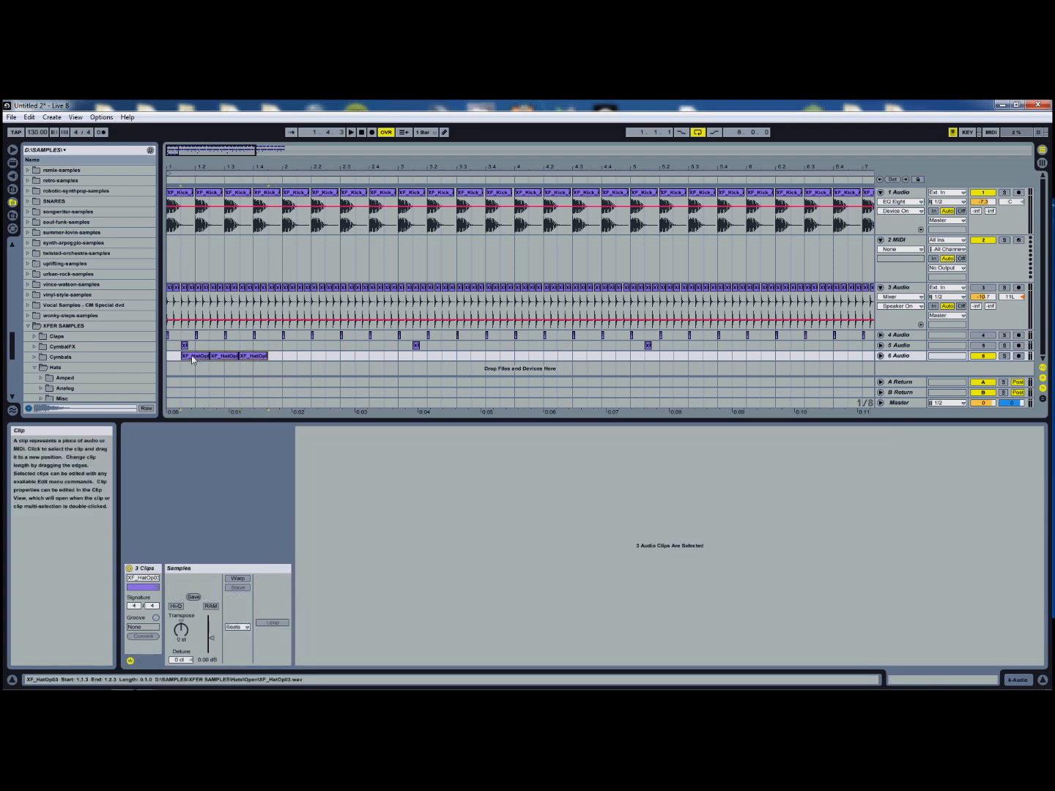
pyautogui.moveTo(192, 358)
pyautogui.mouseDown()
pyautogui.moveTo(563, 362)
pyautogui.moveTo(538, 356)
pyautogui.mouseUp()
pyautogui.moveTo(538, 356); pyautogui.dragTo(625, 356)
pyautogui.moveTo(626, 356); pyautogui.dragTo(709, 355)
pyautogui.moveTo(709, 355); pyautogui.dragTo(792, 357)
pyautogui.press('-')
pyautogui.press('-')
pyautogui.moveTo(562, 358); pyautogui.dragTo(755, 356)
pyautogui.click(768, 359)
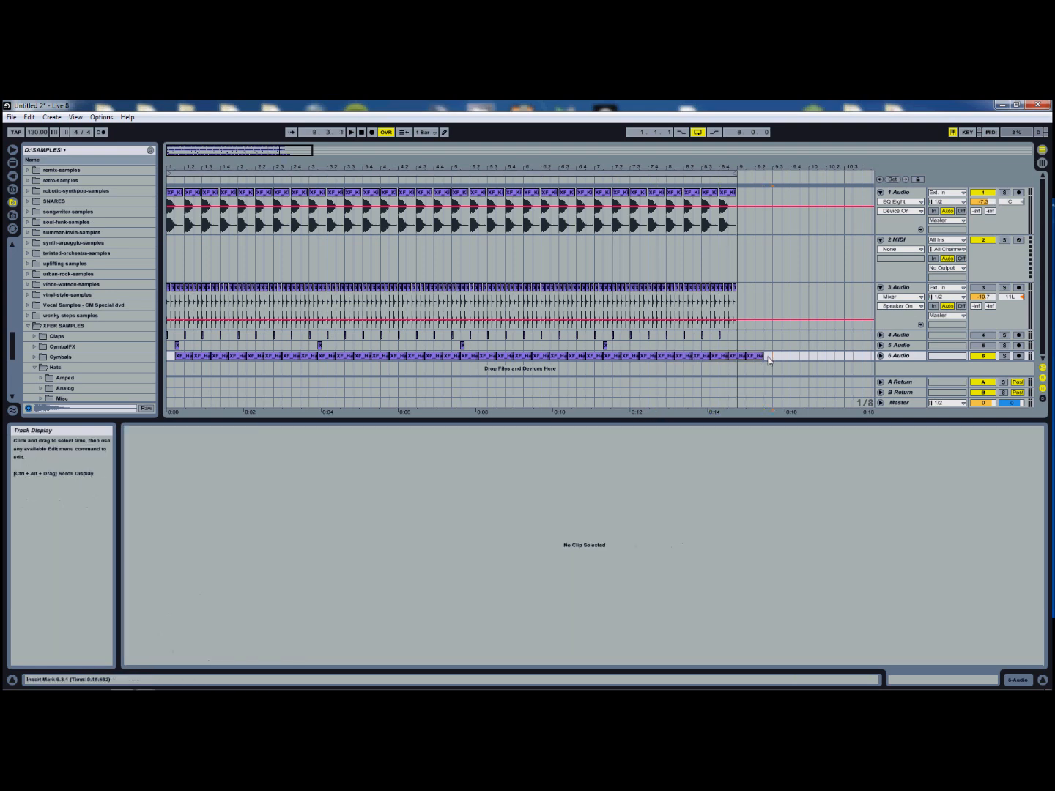
# Step: Delete the surplus open-hat clip beyond bar 9 and trim the last remaining one to the loop end
pyautogui.click(760, 357)
pyautogui.press('Delete')
pyautogui.moveTo(744, 356); pyautogui.dragTo(737, 356)
pyautogui.click(760, 356)
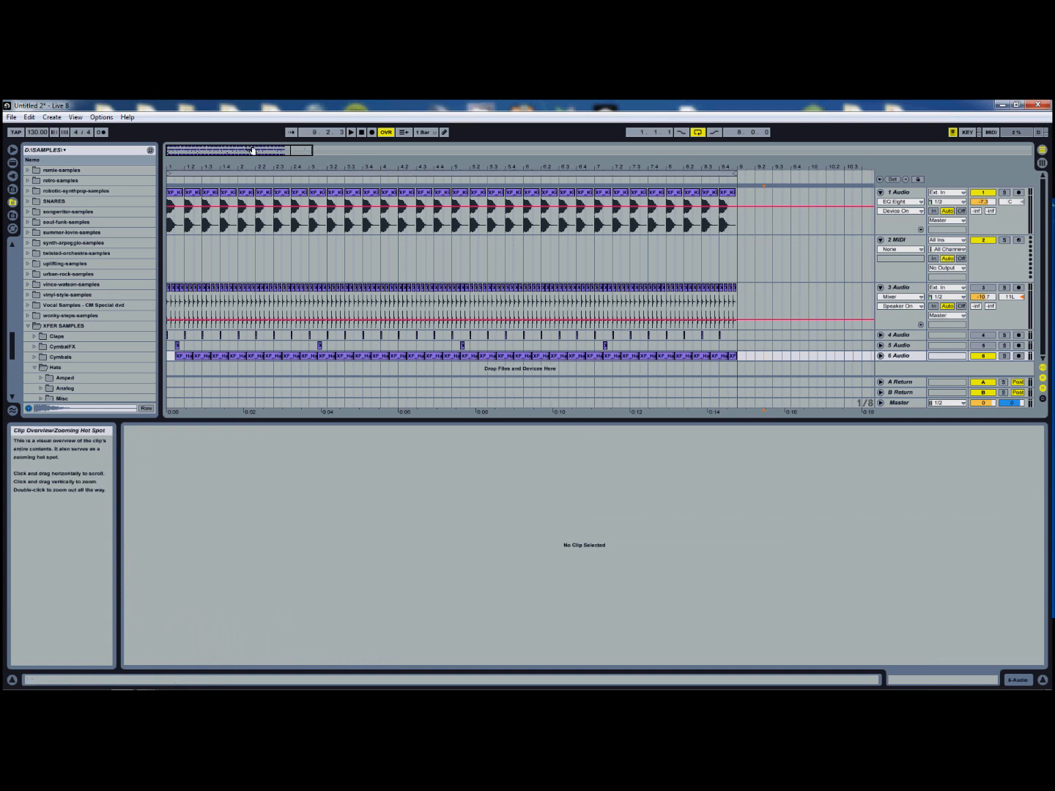
# Step: Reactivate hat tracks 3, 4 and 5 and play the full loop from the start with all hat patterns
pyautogui.moveTo(249, 155); pyautogui.dragTo(249, 155)
pyautogui.doubleClick(361, 135)
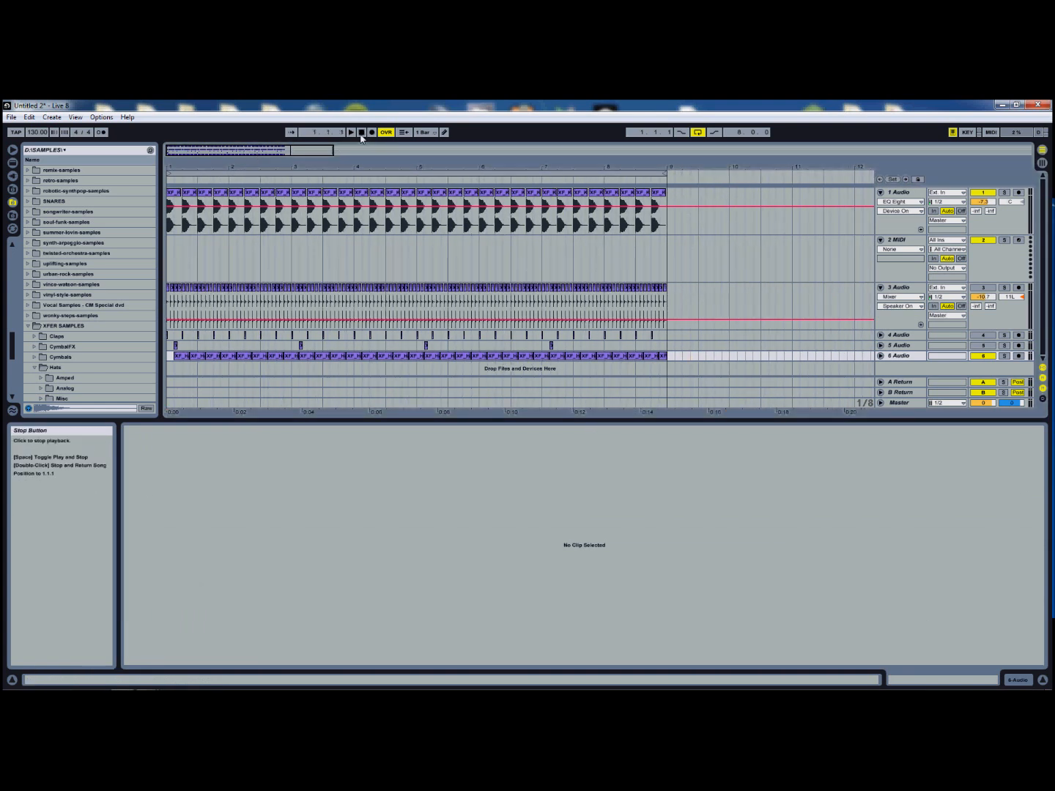
pyautogui.click(984, 355)
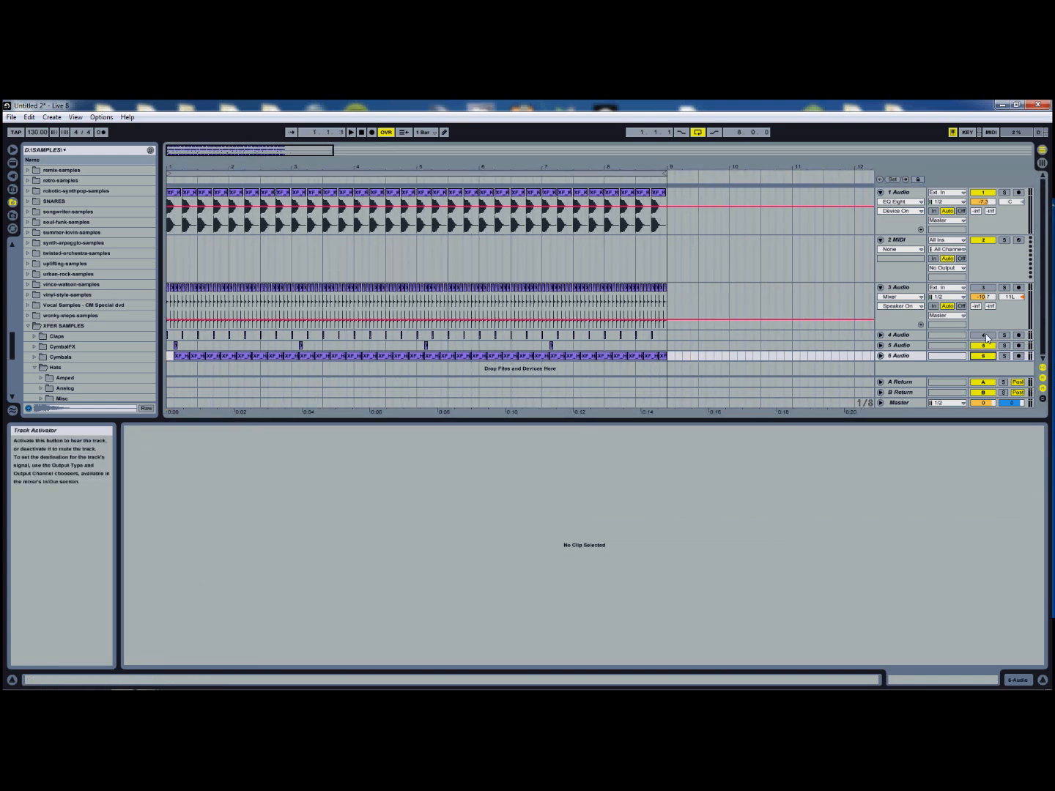
pyautogui.click(984, 287)
pyautogui.press('space')
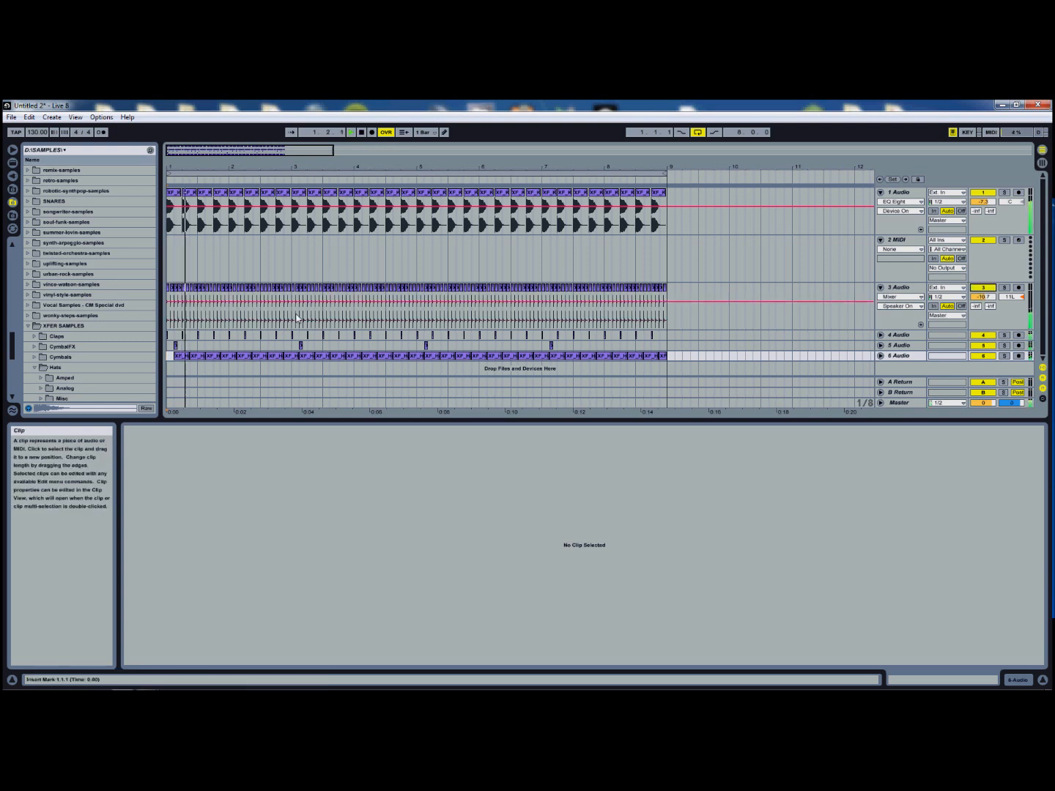
pyautogui.press('Tab')
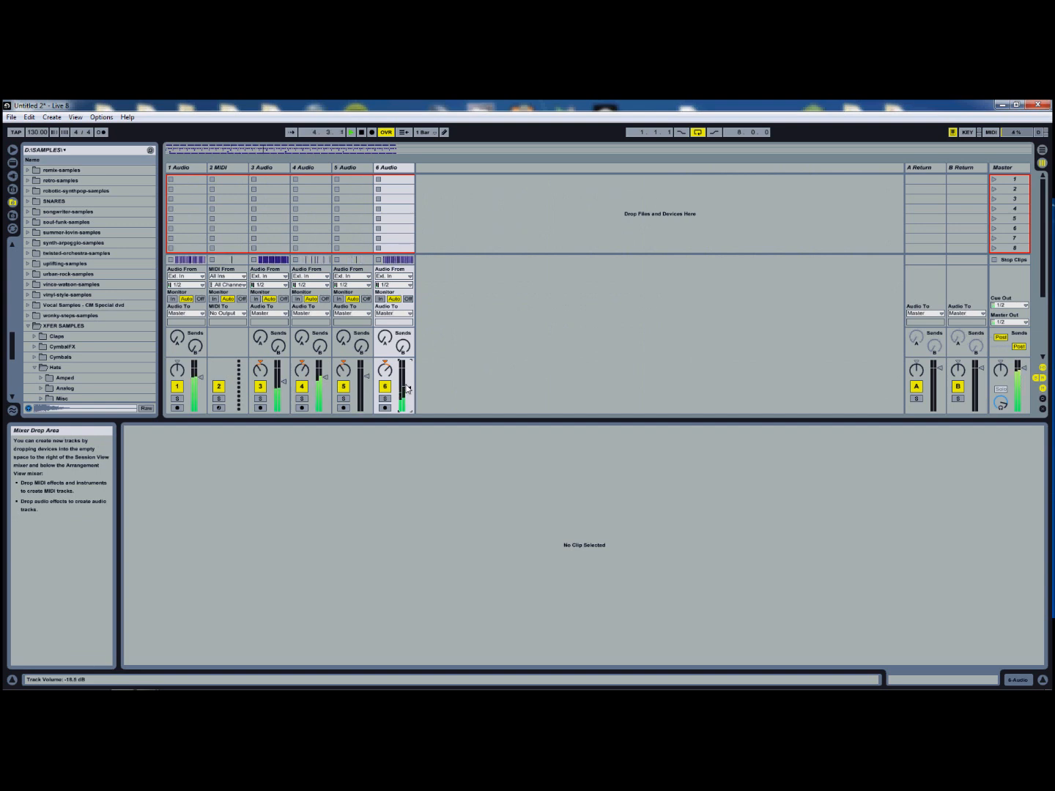
pyautogui.press('Tab')
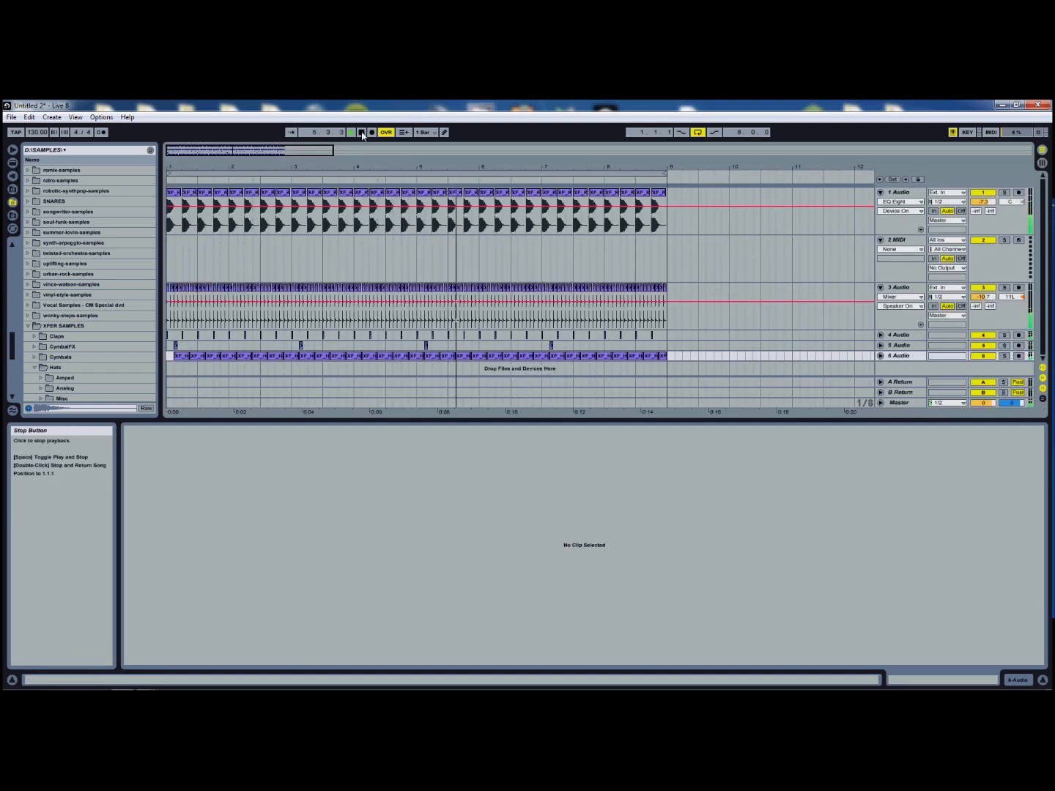
# Step: Delete the empty MIDI track 2, stop playback and fold the hat track that follows the kick track
pyautogui.click(900, 255)
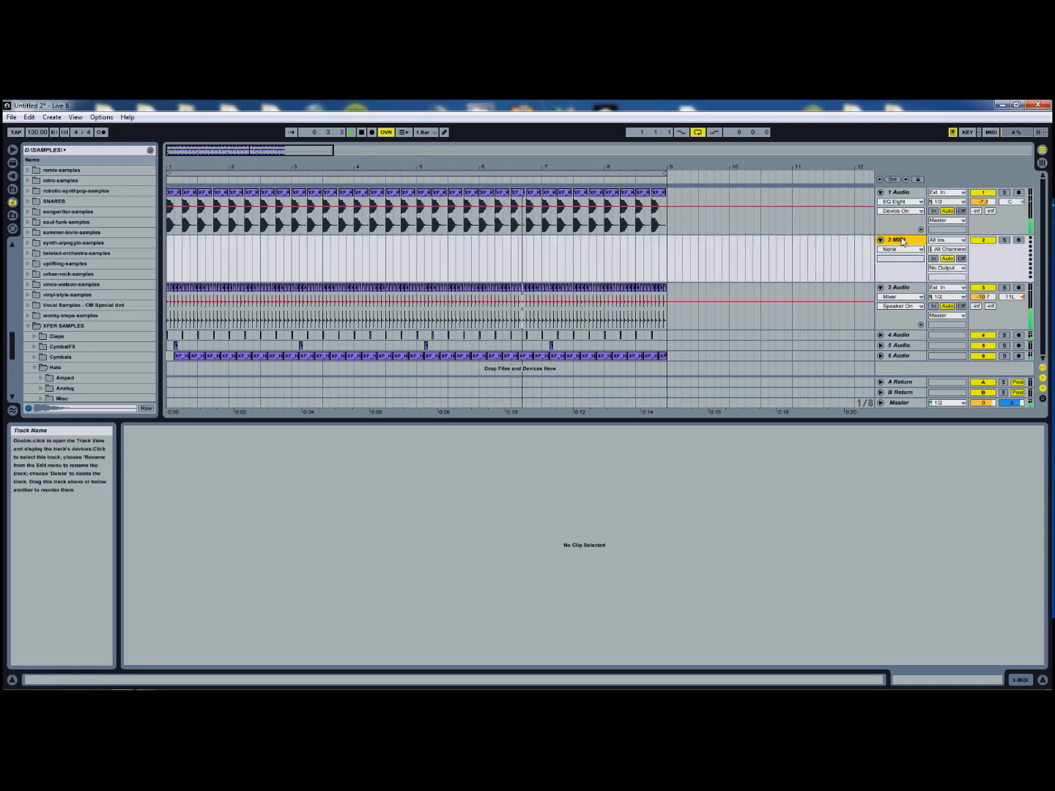
pyautogui.press('Delete')
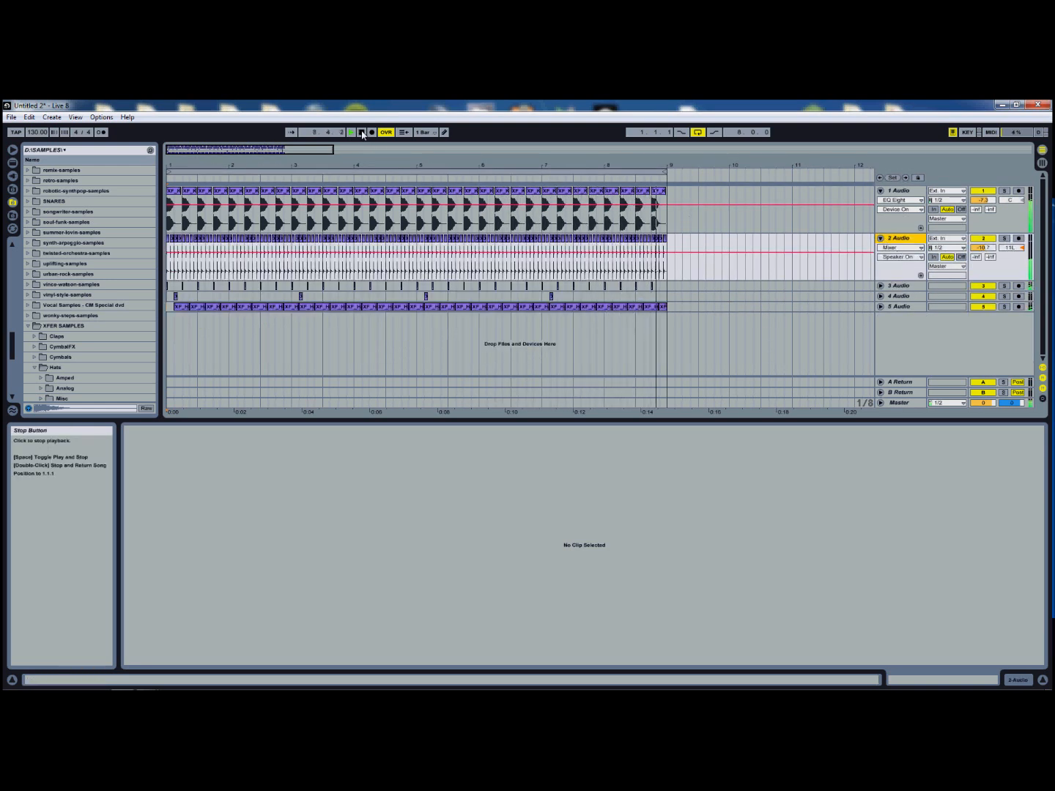
pyautogui.doubleClick(362, 135)
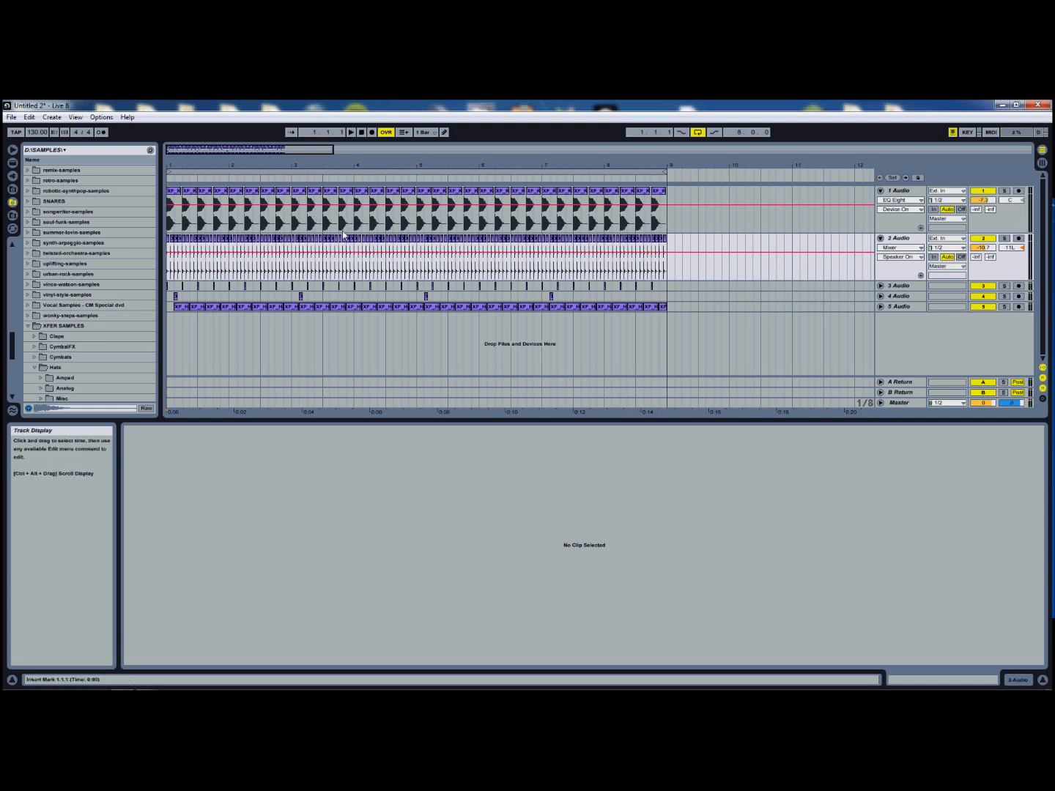
pyautogui.click(880, 239)
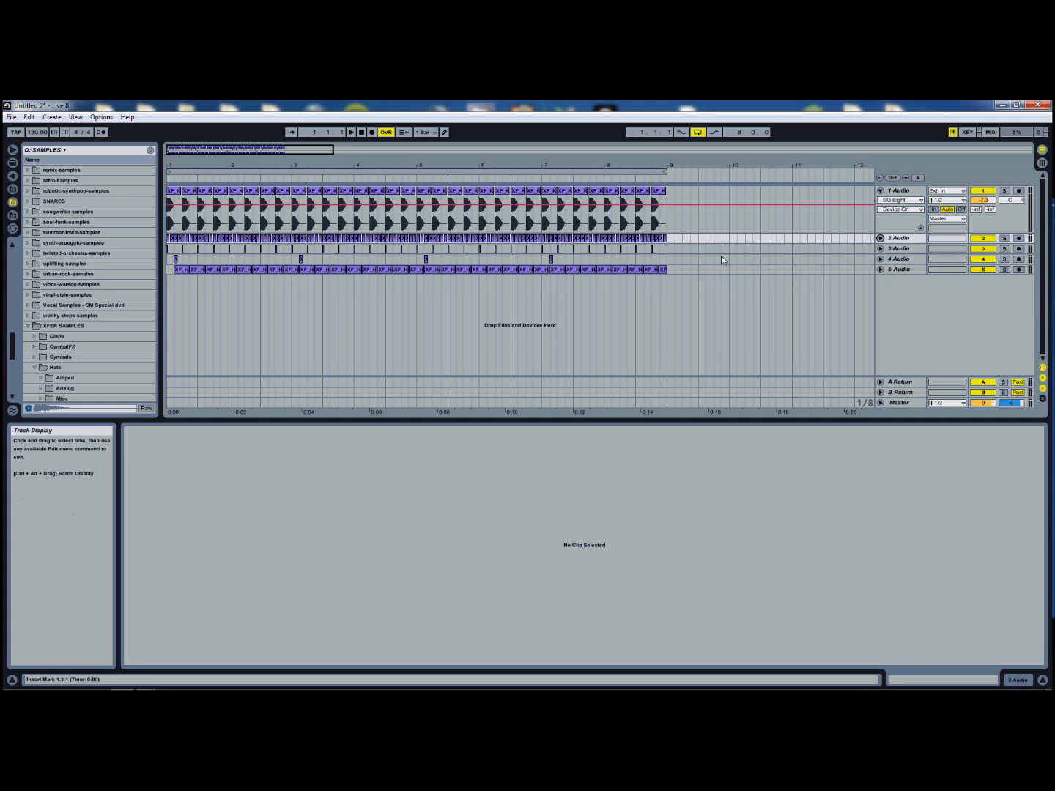
pyautogui.click(691, 247)
pyautogui.click(670, 253)
pyautogui.click(670, 250)
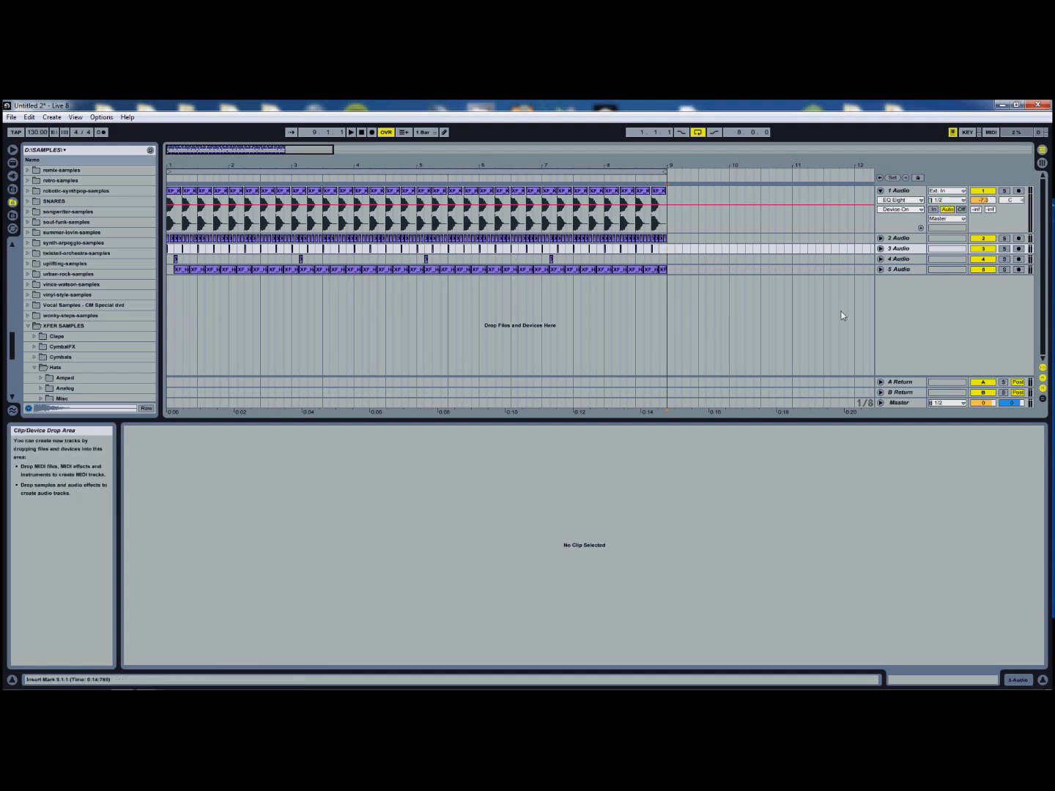
# Step: Save the Live set in the House 2 Project folder as Tutorial House Tune
pyautogui.click(11, 117)
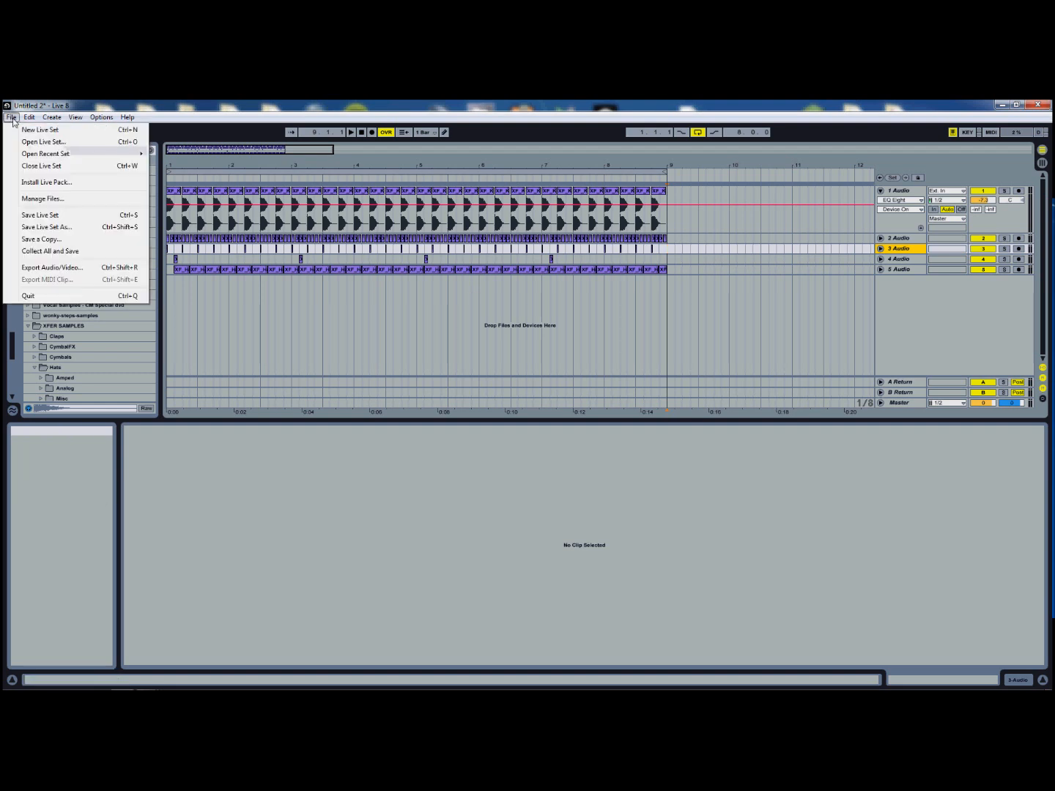
pyautogui.click(63, 227)
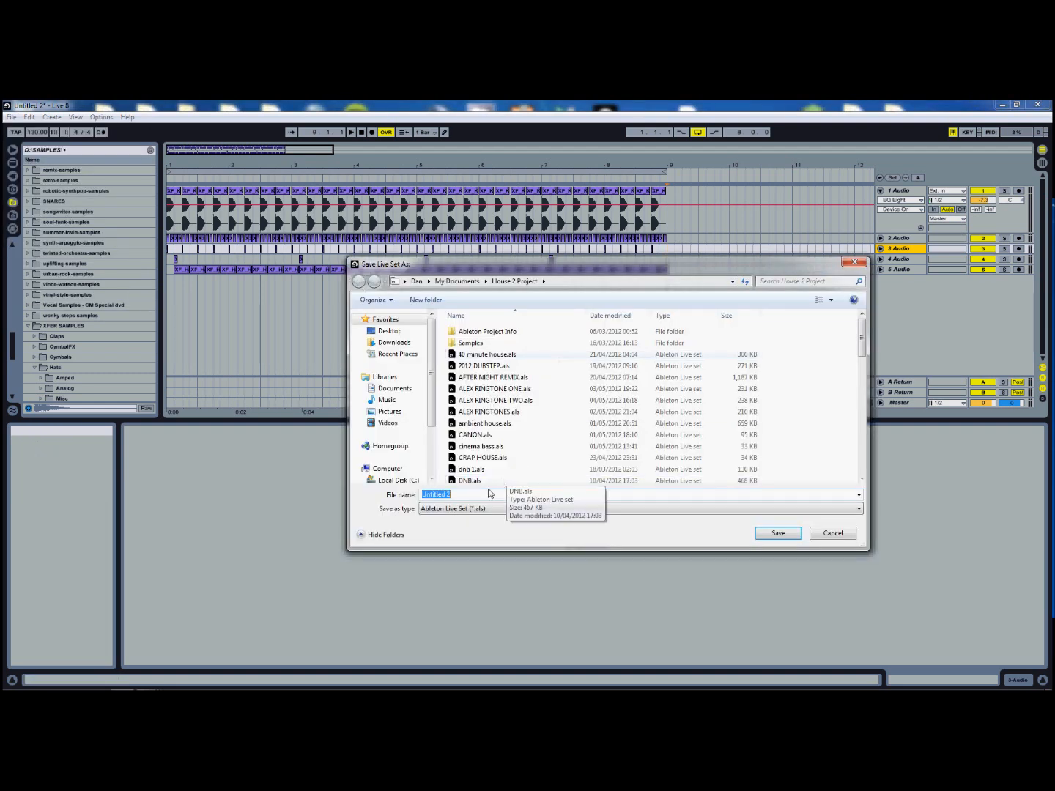
pyautogui.click(643, 257)
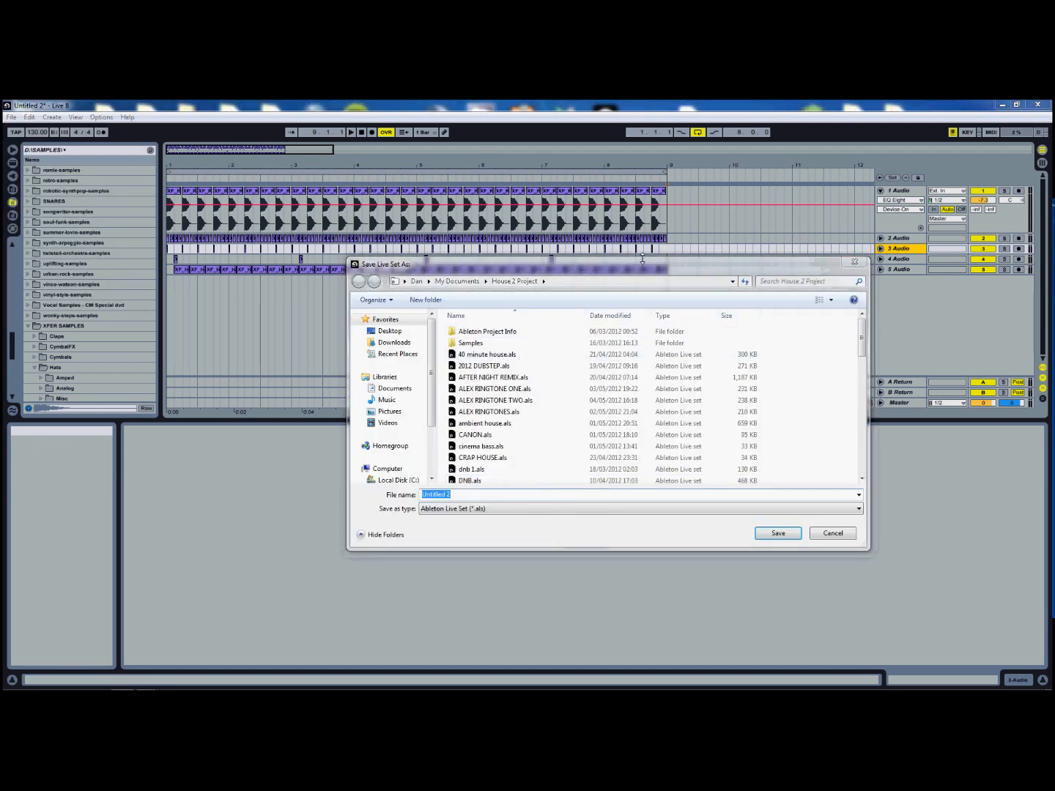
pyautogui.moveTo(642, 258); pyautogui.dragTo(643, 268)
pyautogui.write('Tut')
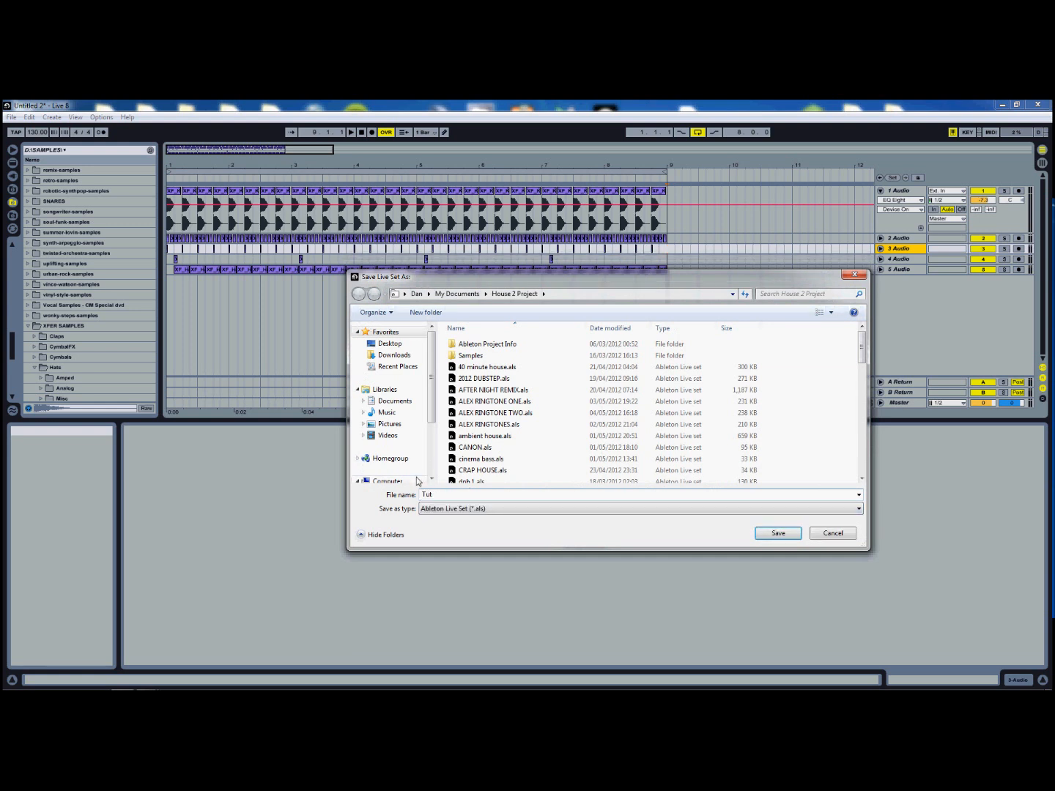
pyautogui.write('orial House Tune')
pyautogui.press('Return')
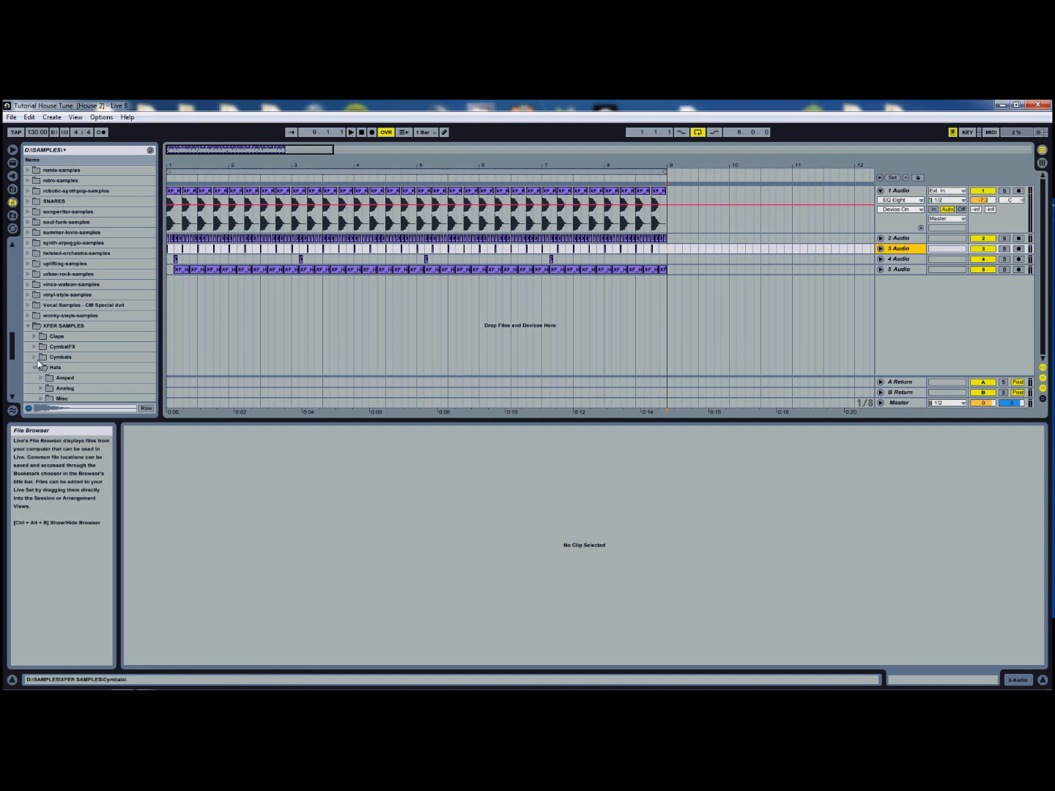
# Step: Open the CLAP folder near the beginning of the sample library
pyautogui.click(36, 336)
pyautogui.scroll(-2, 59, 336)
pyautogui.scroll(5, 60, 336)
pyautogui.scroll(2, 60, 336)
pyautogui.moveTo(13, 328); pyautogui.dragTo(23, 260)
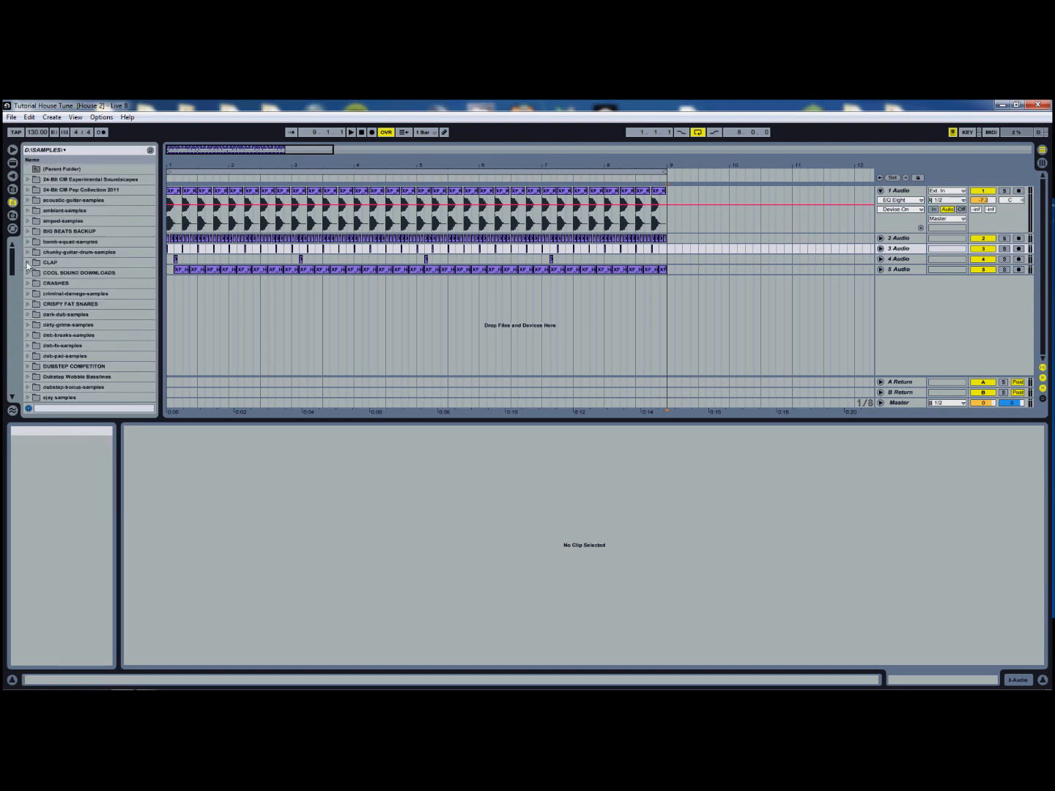
pyautogui.click(29, 263)
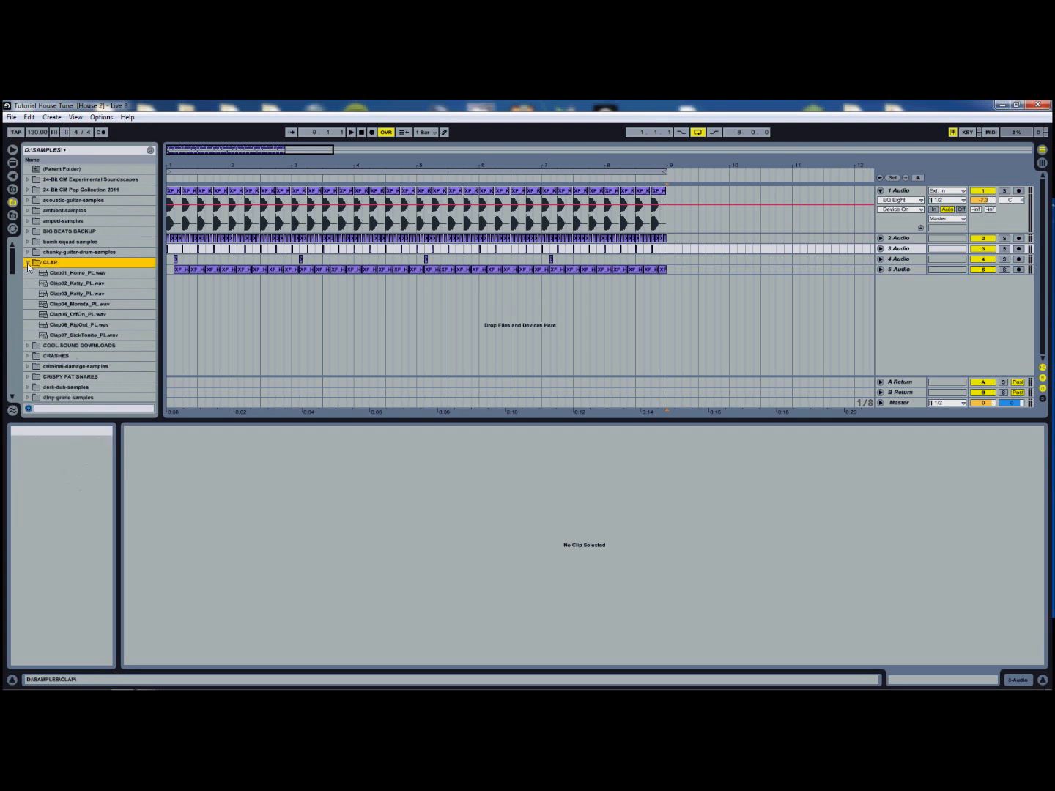
# Step: Audition the clap samples Clap01 through Clap05 in the CLAP folder
pyautogui.click(74, 284)
pyautogui.click(75, 275)
pyautogui.click(88, 294)
pyautogui.click(92, 304)
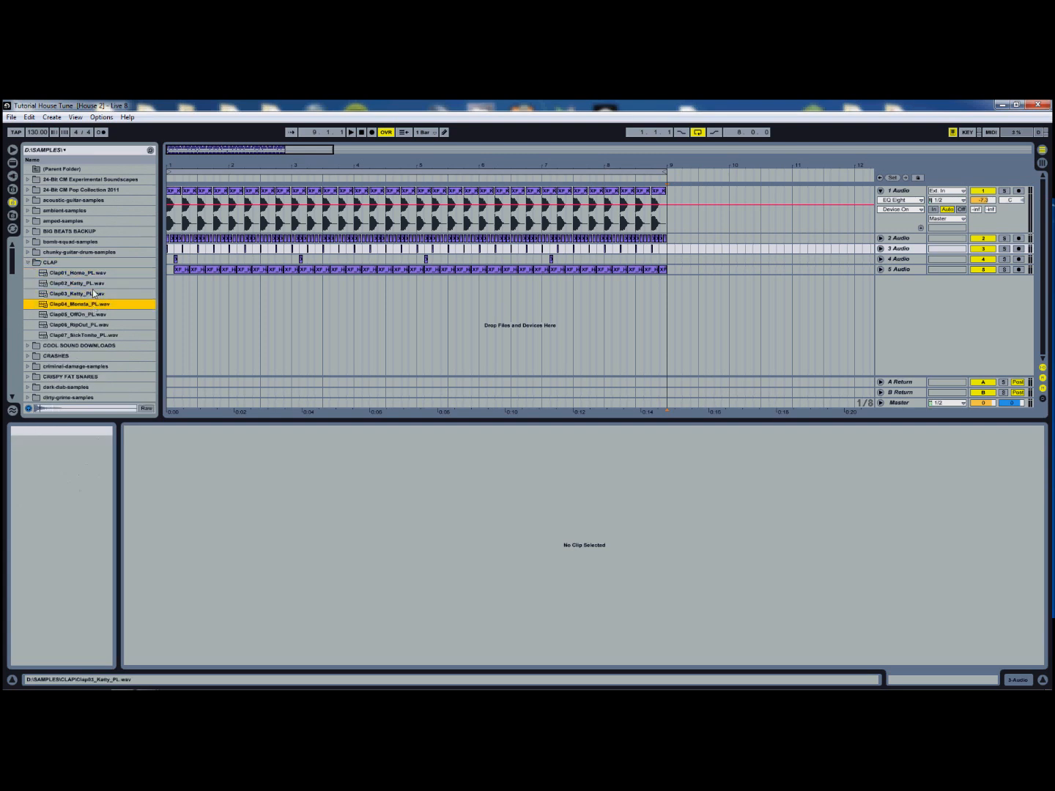
pyautogui.click(99, 273)
pyautogui.click(95, 315)
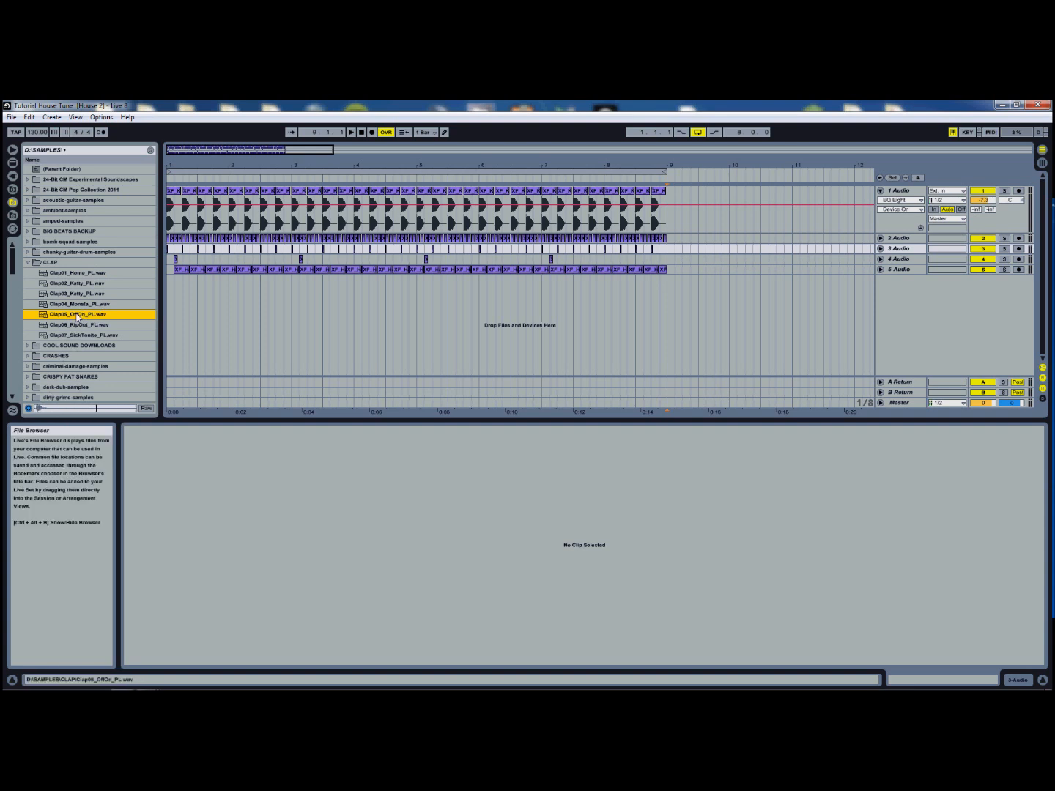
# Step: Add Clap05_OffOn_PL.wav on a new audio track below the hats and place it at 1.2.1
pyautogui.moveTo(208, 315); pyautogui.dragTo(198, 289)
pyautogui.moveTo(242, 148); pyautogui.dragTo(242, 154)
pyautogui.moveTo(256, 287); pyautogui.dragTo(224, 283)
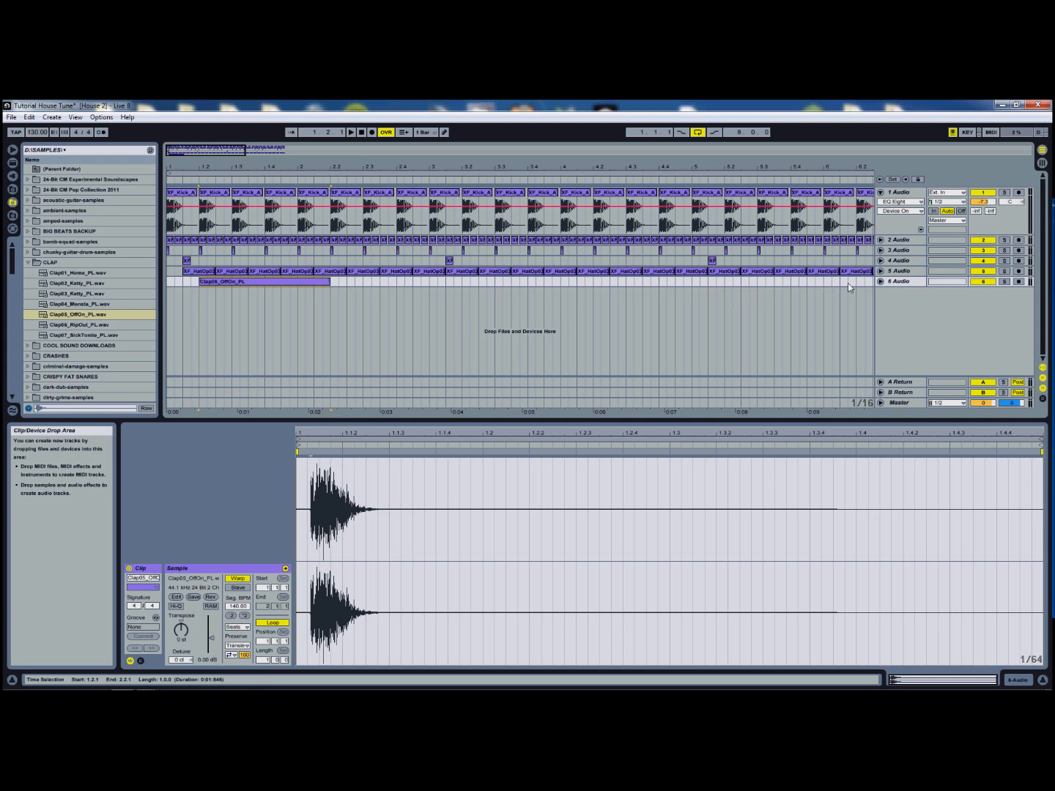
# Step: Unfold clap track 6, turn off warping for the clap clip and move its start to the clap's first transient
pyautogui.click(880, 281)
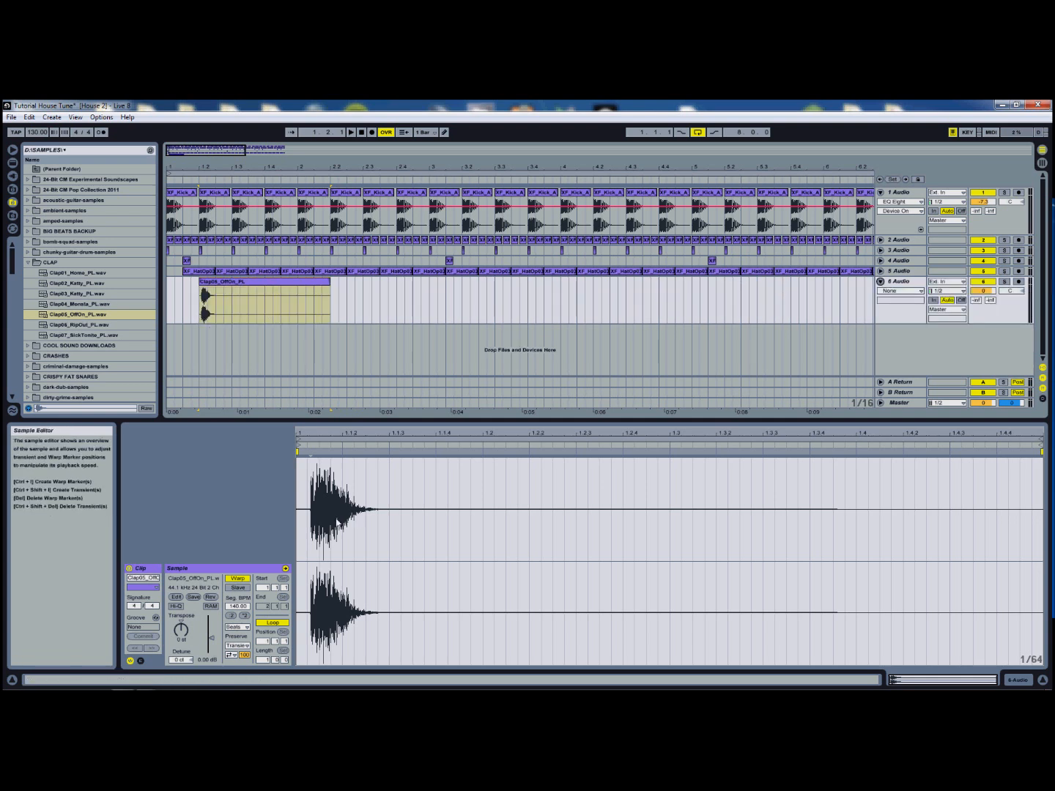
pyautogui.click(238, 578)
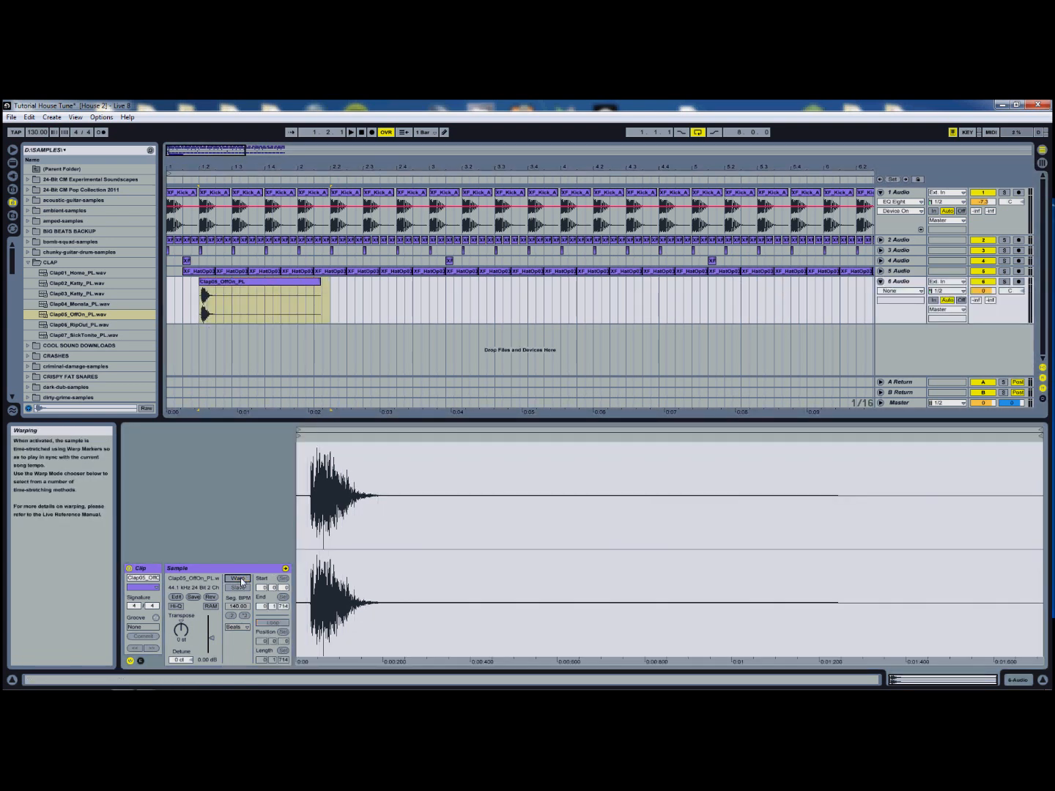
pyautogui.moveTo(298, 434); pyautogui.dragTo(310, 430)
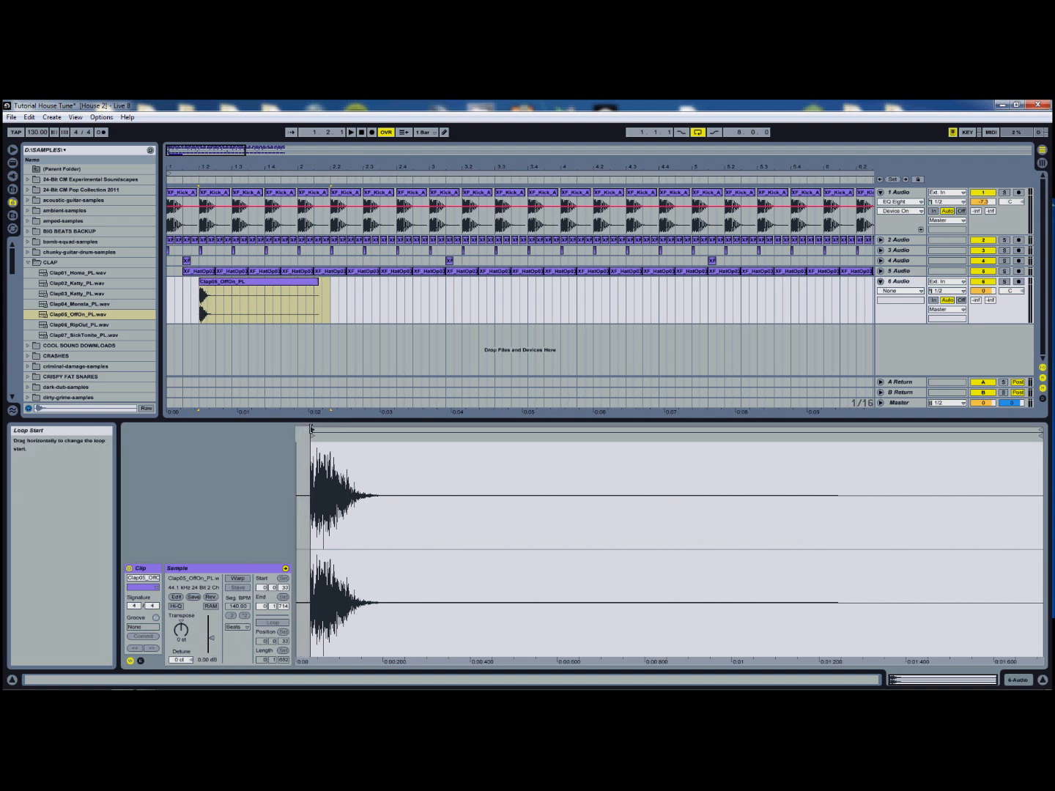
pyautogui.click(211, 287)
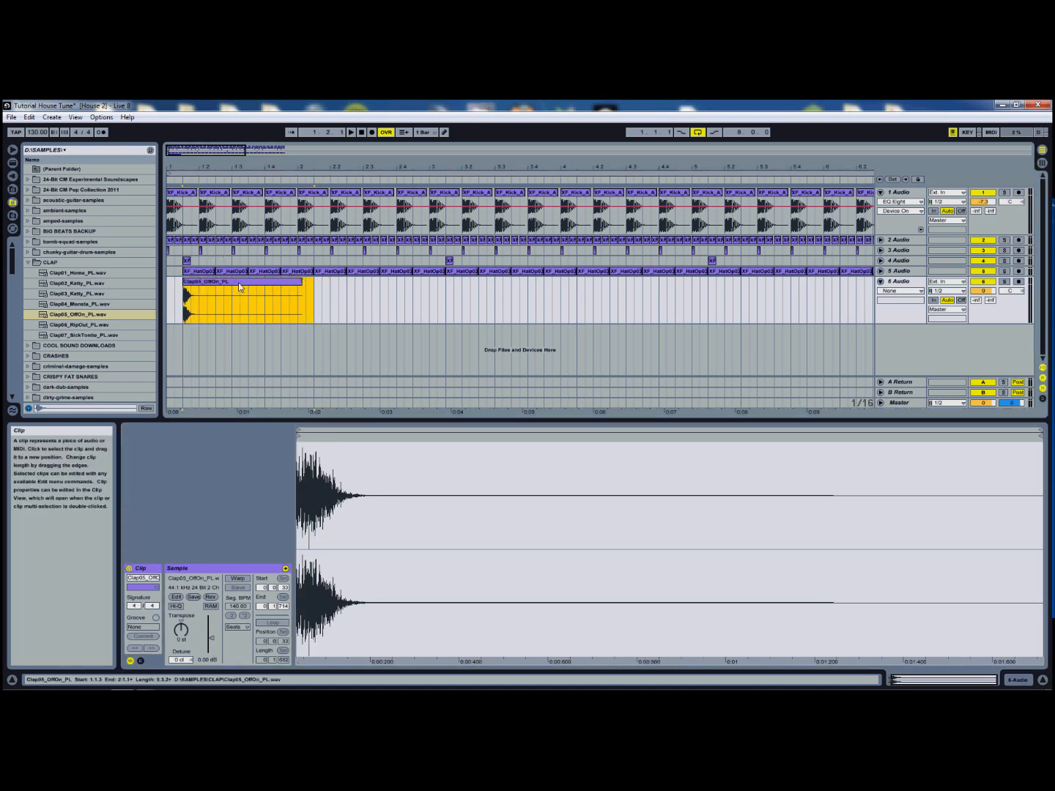
# Step: Move the clap clip to 1.2.1, trim it to end at 1.2.3, and show the clap track's device chain
pyautogui.moveTo(239, 287)
pyautogui.mouseDown()
pyautogui.moveTo(275, 291)
pyautogui.moveTo(214, 290)
pyautogui.mouseUp()
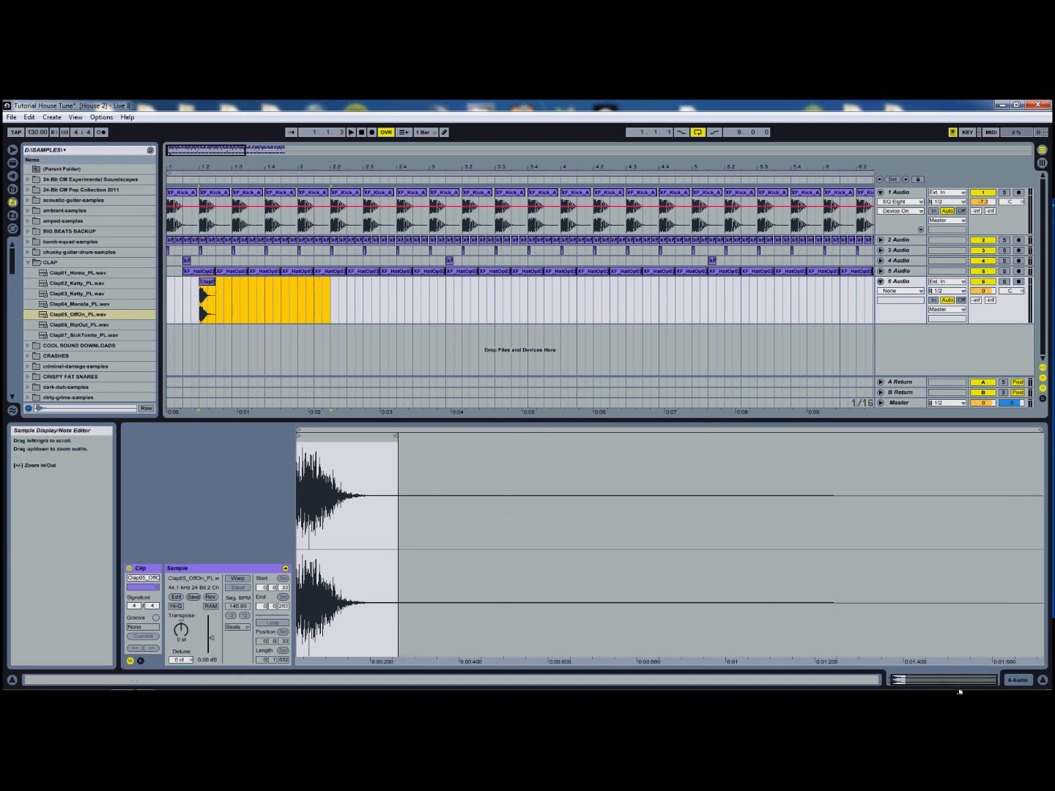
pyautogui.click(1018, 680)
pyautogui.click(268, 360)
# Step: Balance the clap track in the mixer at about -9.4 dB, panned 8L, and check it by playing the beat
pyautogui.press('space')
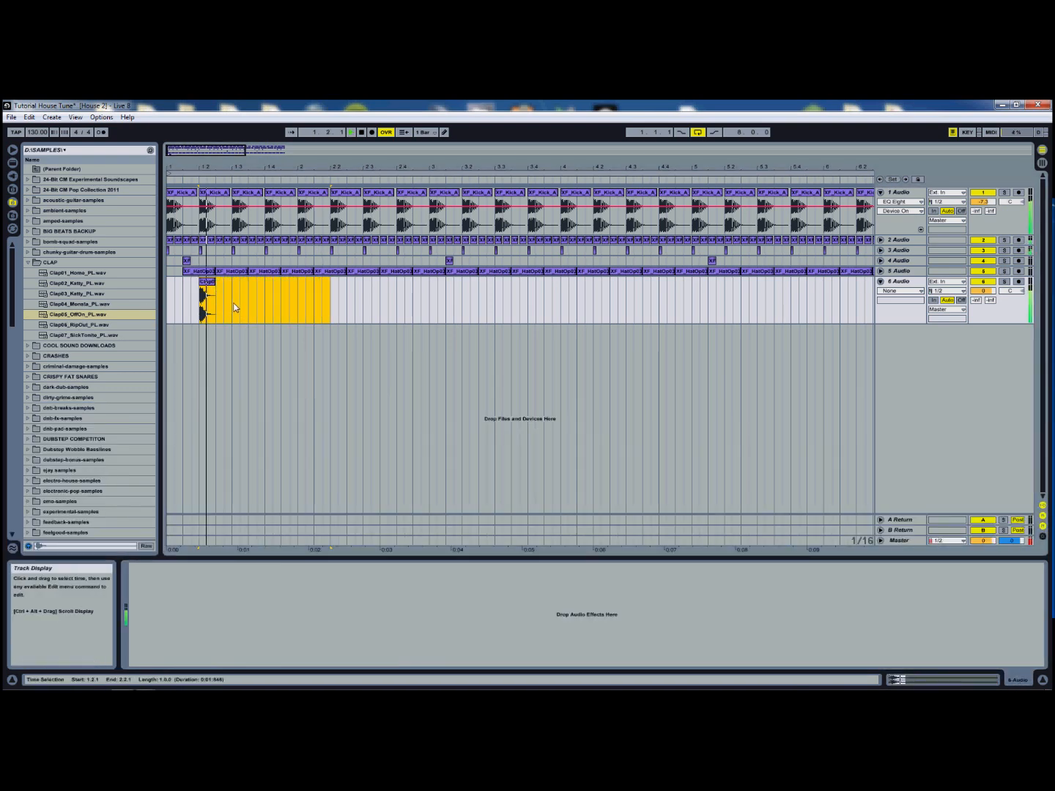
pyautogui.press('Tab')
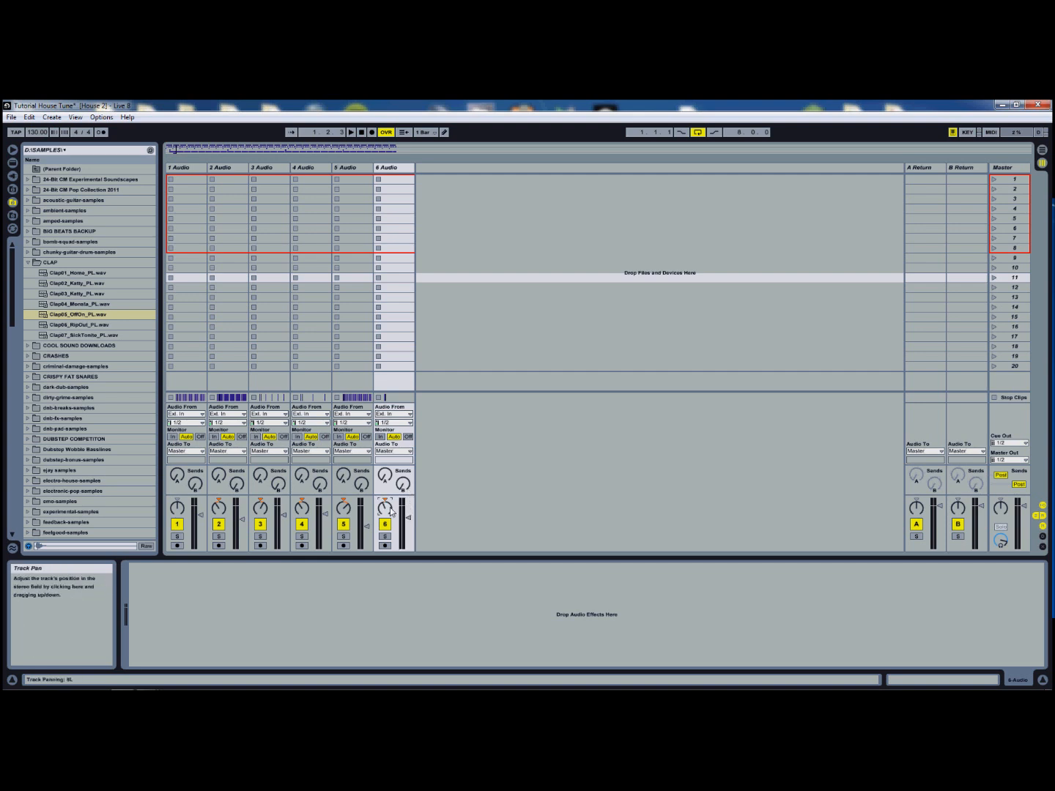
pyautogui.press('Tab')
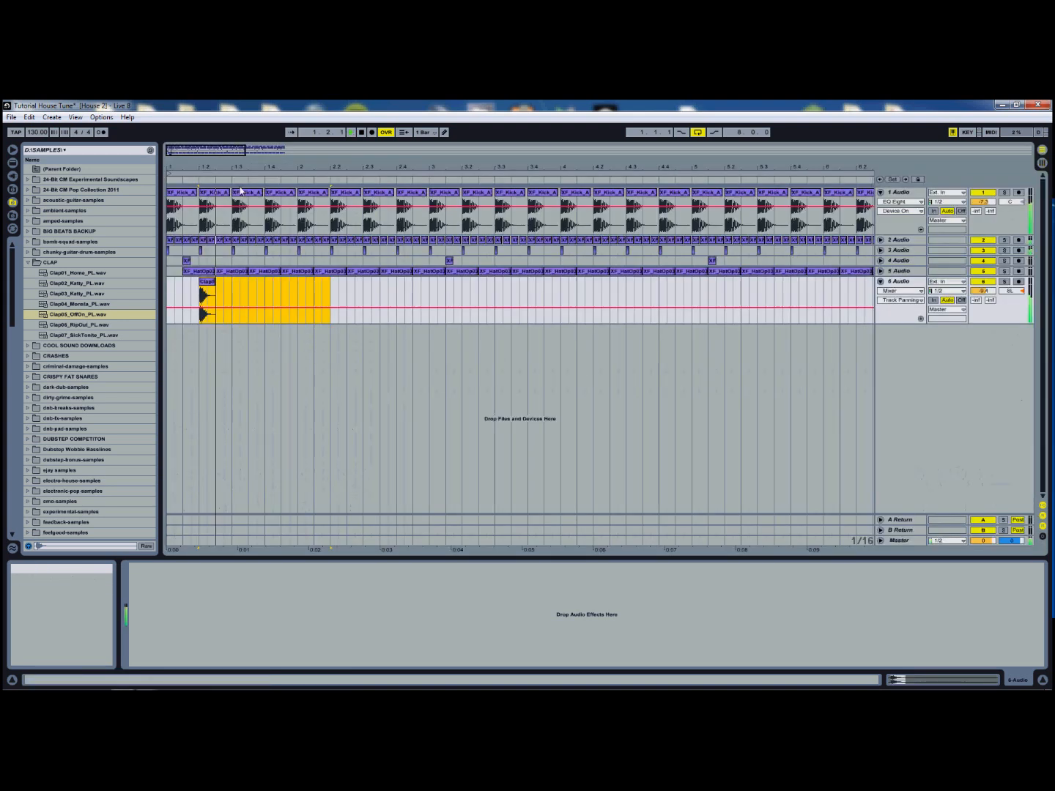
pyautogui.click(362, 133)
pyautogui.click(361, 132)
pyautogui.click(352, 134)
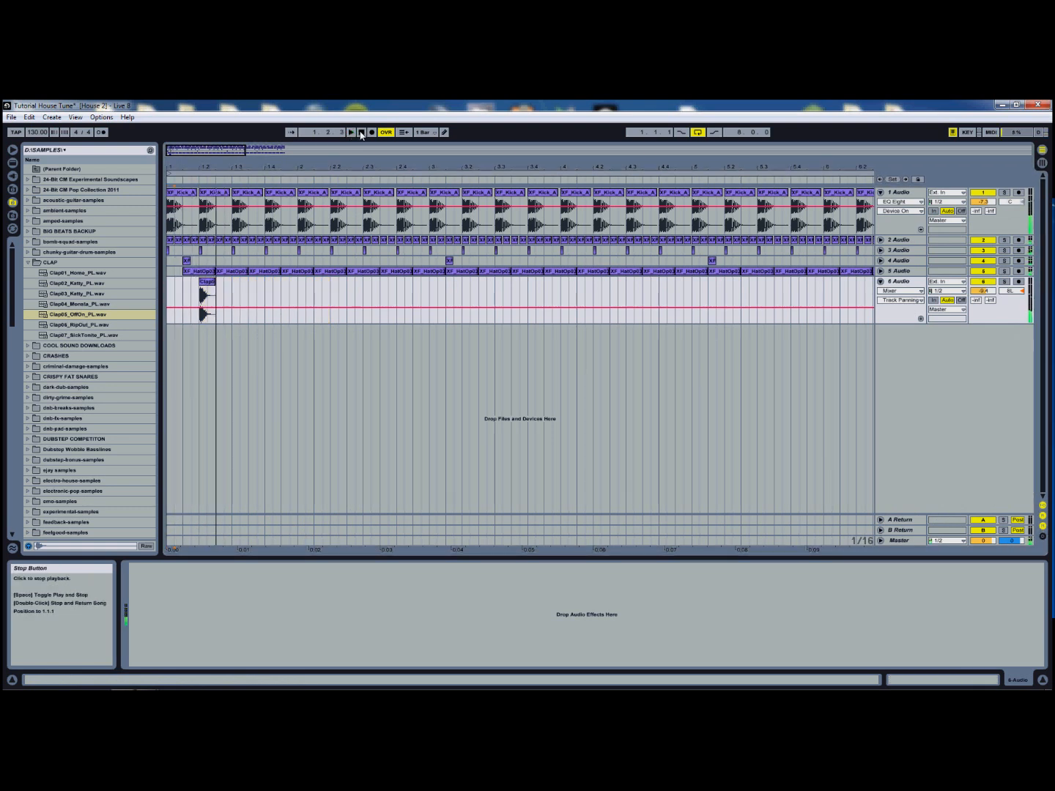
pyautogui.press('space')
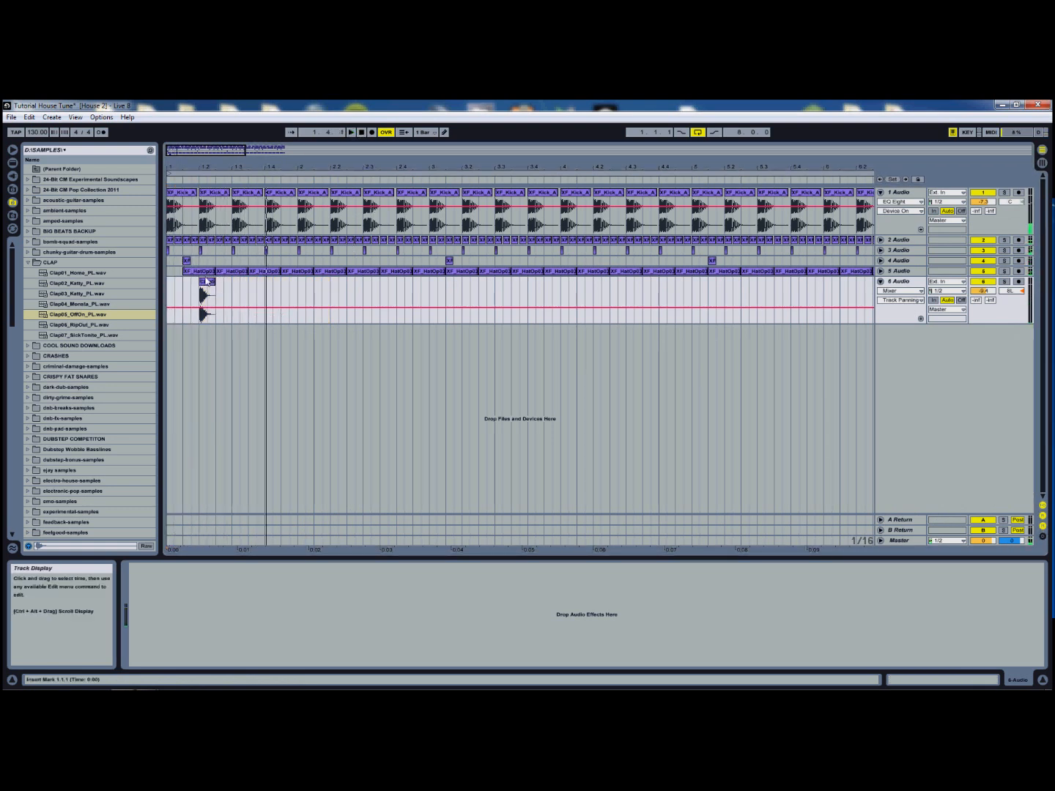
# Step: Copy the clap clip onto beats 2 and 4 of every bar through bar 8
pyautogui.moveTo(208, 286); pyautogui.dragTo(339, 287)
pyautogui.moveTo(340, 286); pyautogui.dragTo(403, 288)
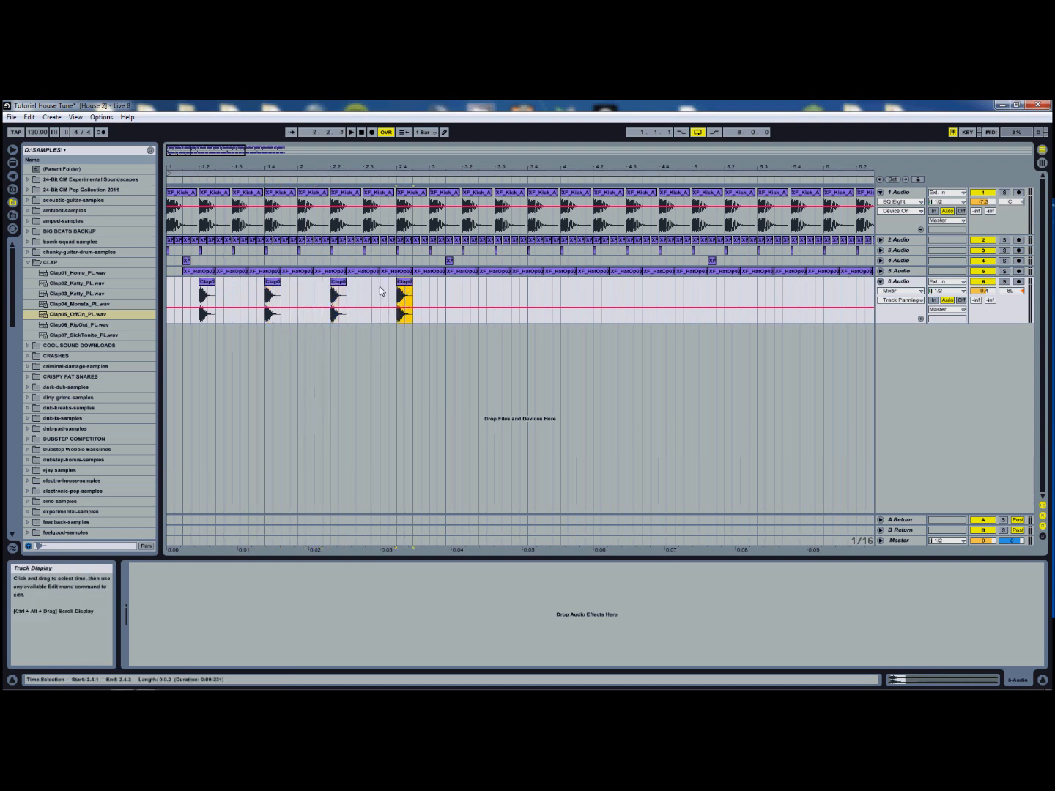
pyautogui.keyDown('shift'); pyautogui.click(208, 282); pyautogui.keyUp('shift')
pyautogui.moveTo(211, 283); pyautogui.dragTo(766, 288)
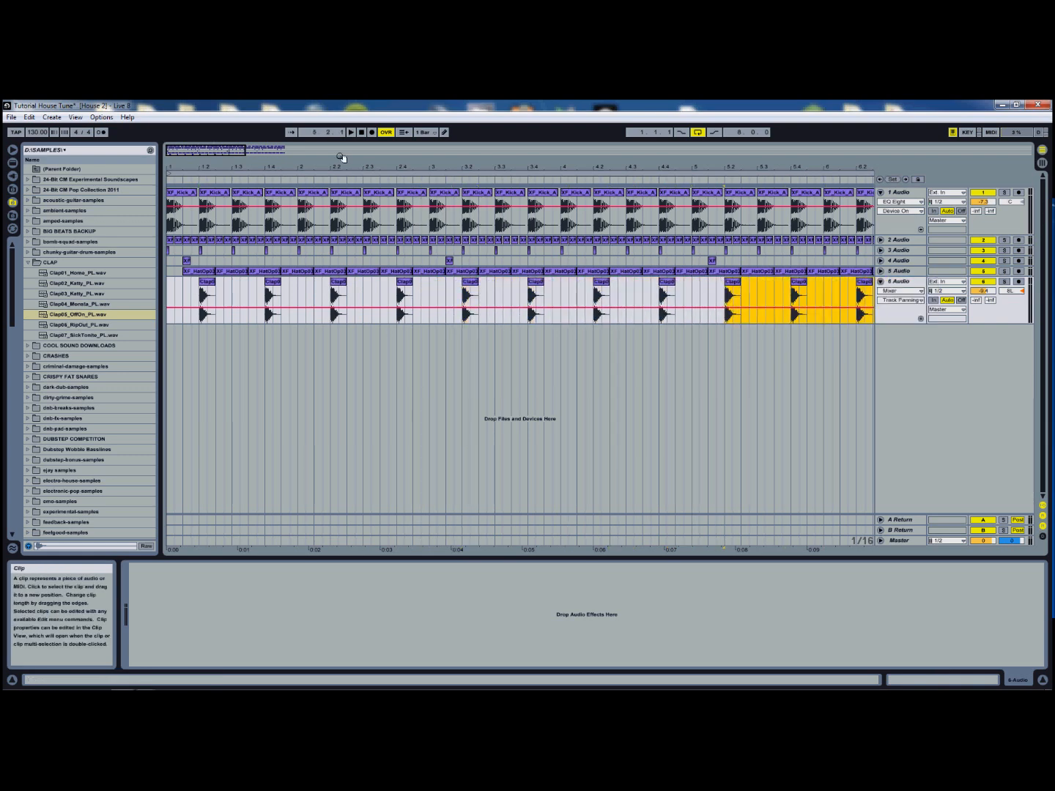
pyautogui.moveTo(218, 151); pyautogui.dragTo(214, 146)
pyautogui.moveTo(378, 286); pyautogui.dragTo(473, 287)
pyautogui.click(594, 299)
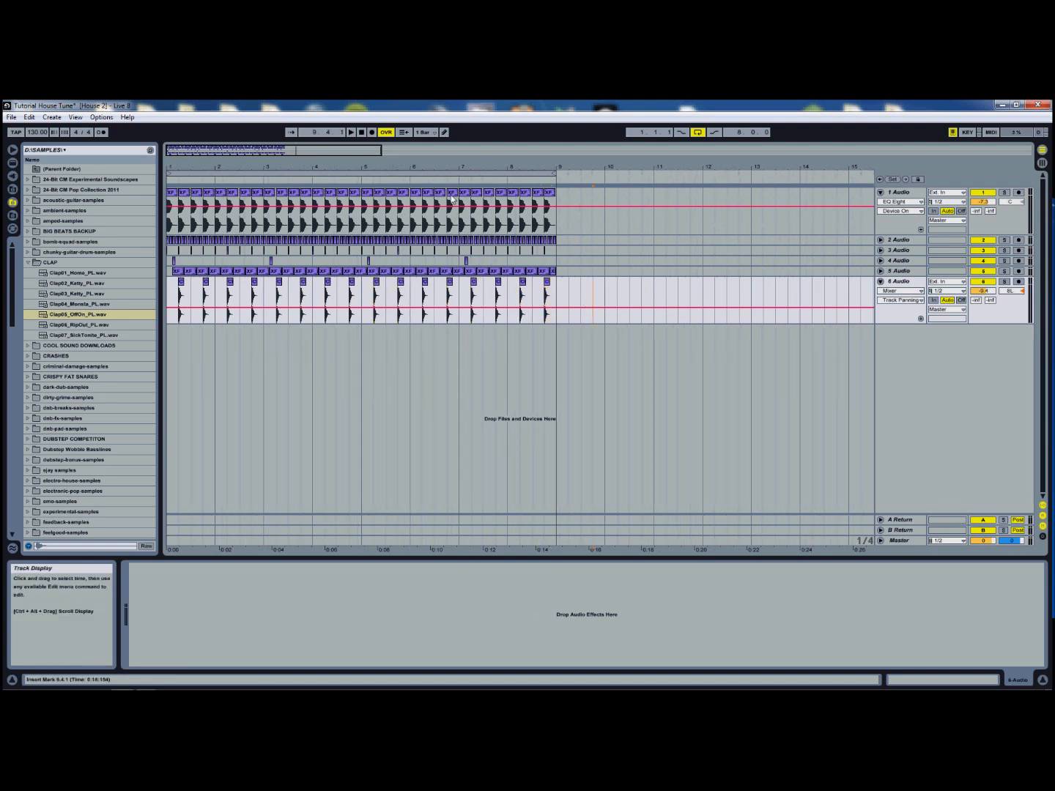
# Step: Play the eight-bar beat from the start to listen to the claps in the mix
pyautogui.doubleClick(361, 132)
pyautogui.click(352, 133)
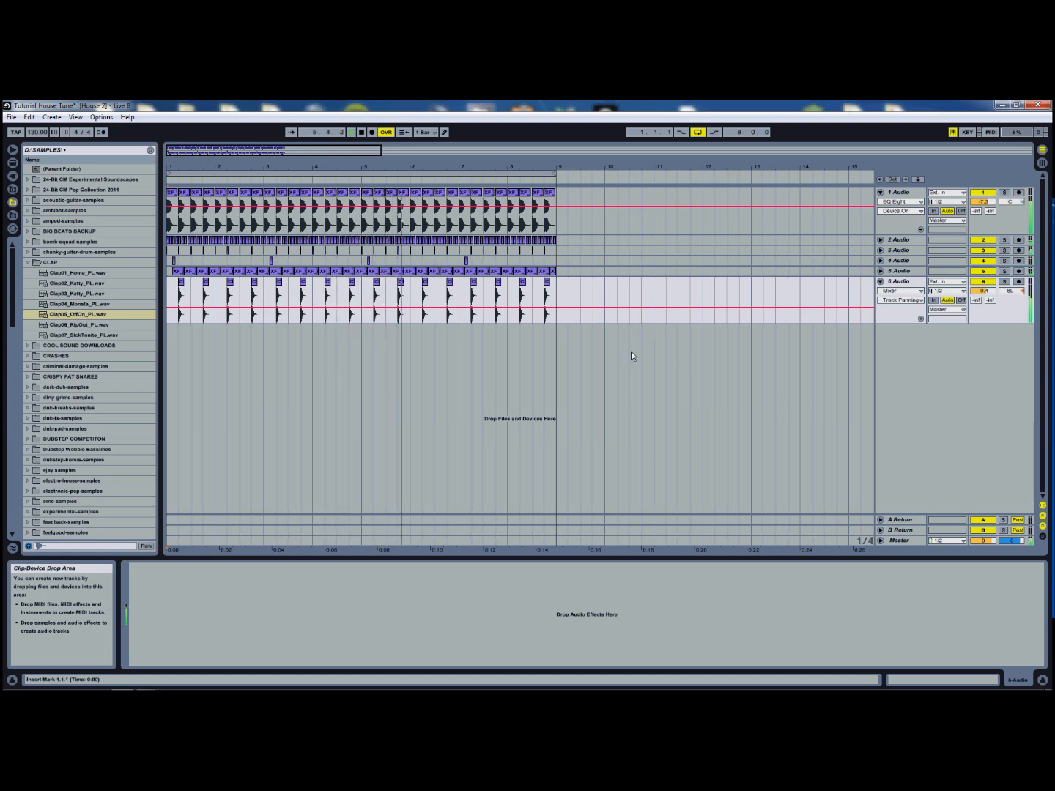
pyautogui.click(361, 131)
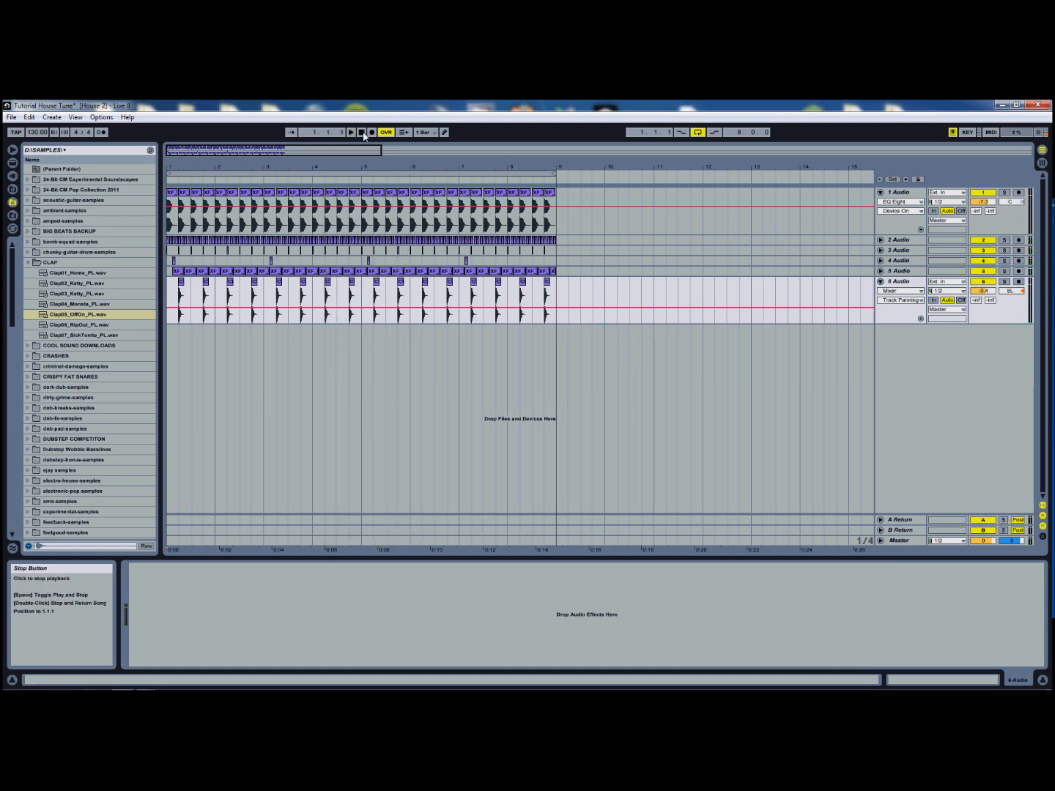
pyautogui.moveTo(364, 155); pyautogui.dragTo(365, 144)
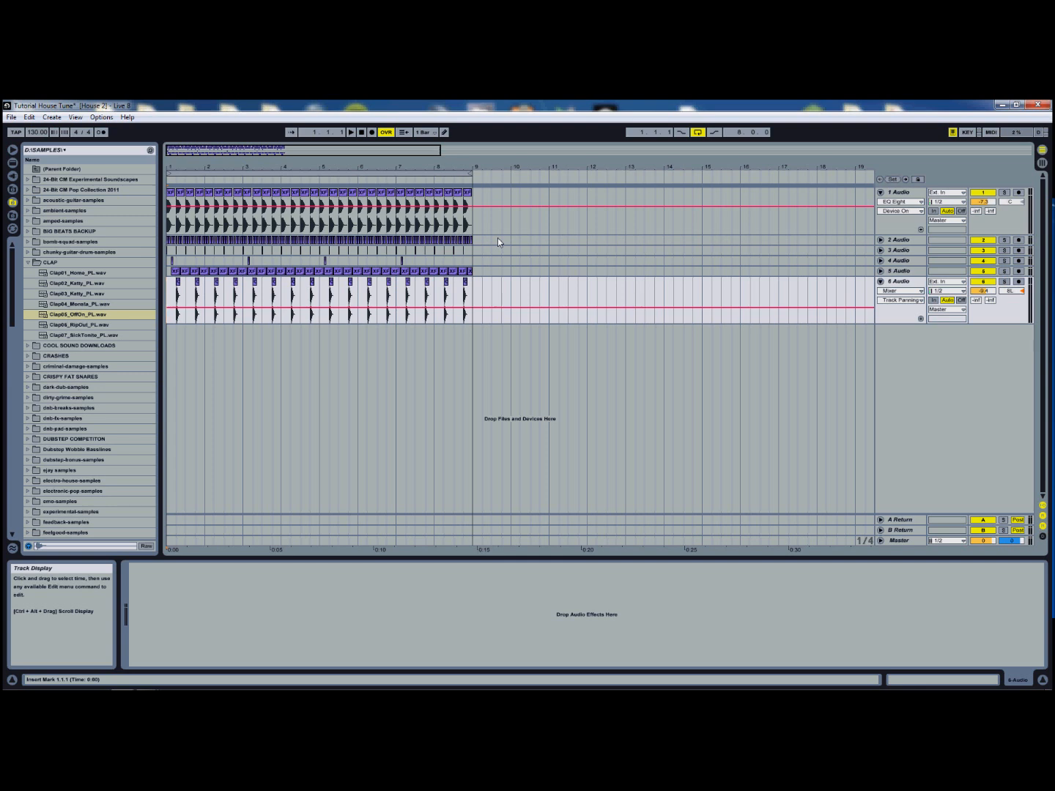
pyautogui.moveTo(373, 153); pyautogui.dragTo(372, 150)
pyautogui.click(363, 133)
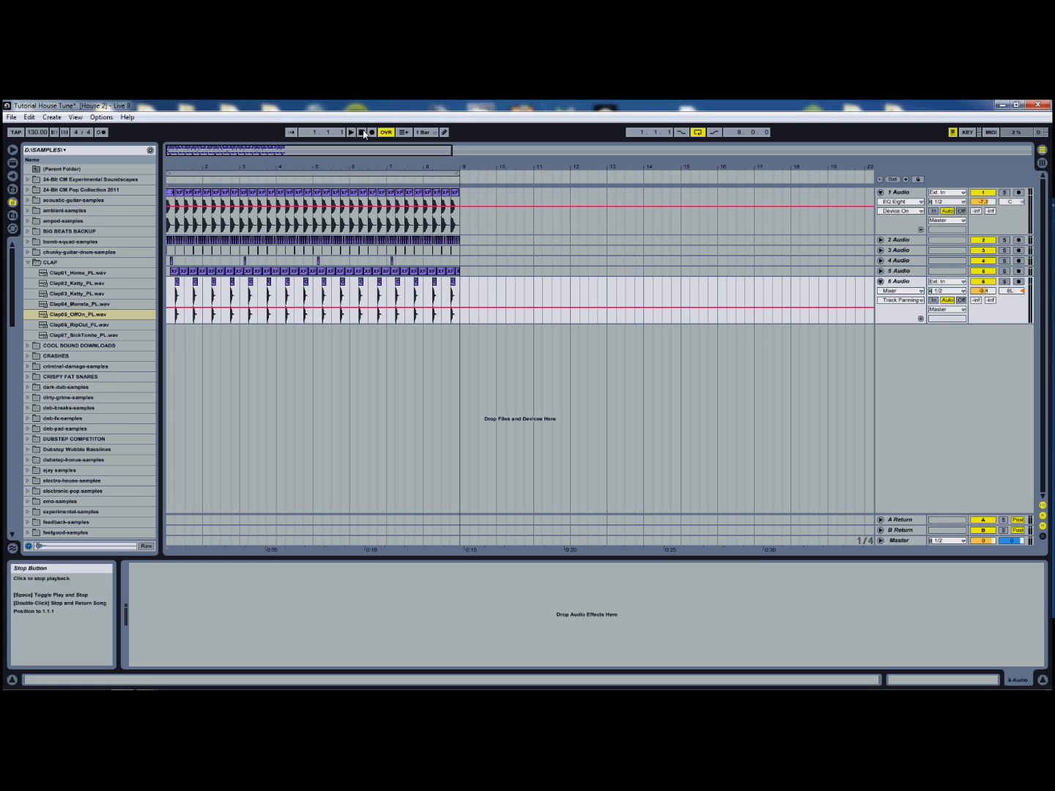
pyautogui.moveTo(365, 149); pyautogui.dragTo(367, 152)
pyautogui.press('space')
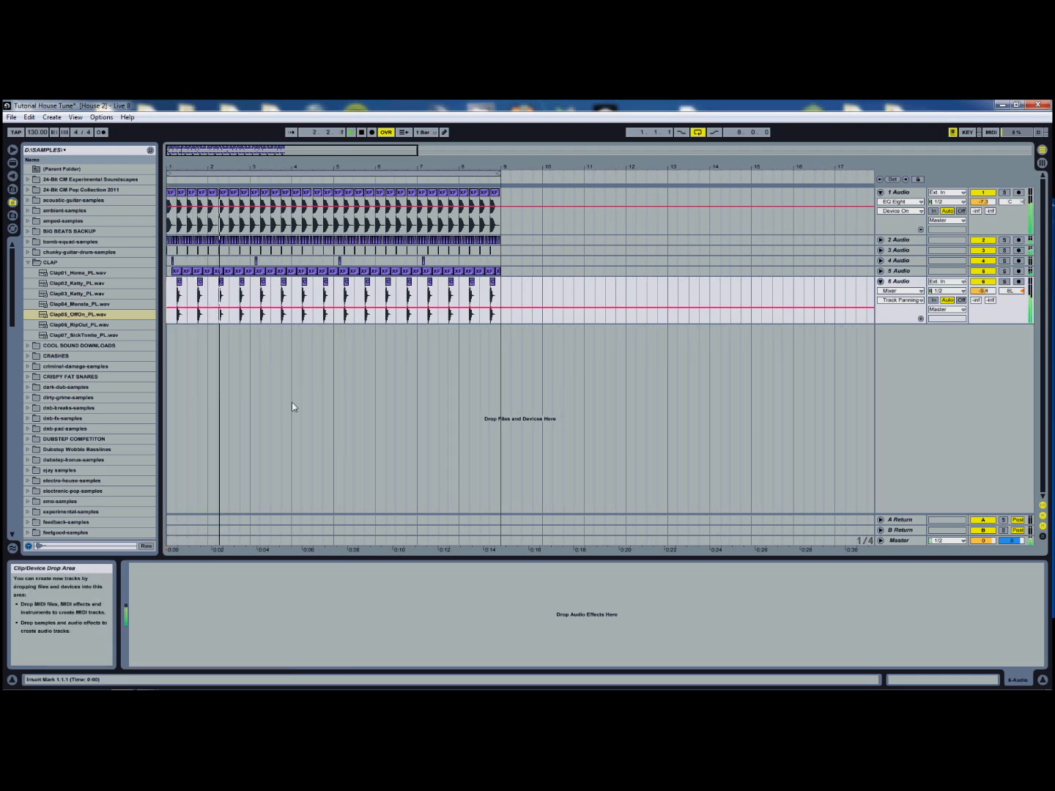
# Step: Collapse the Open hats folder and open the Loops folder in the XFER SAMPLES library
pyautogui.scroll(-5, 7, 375)
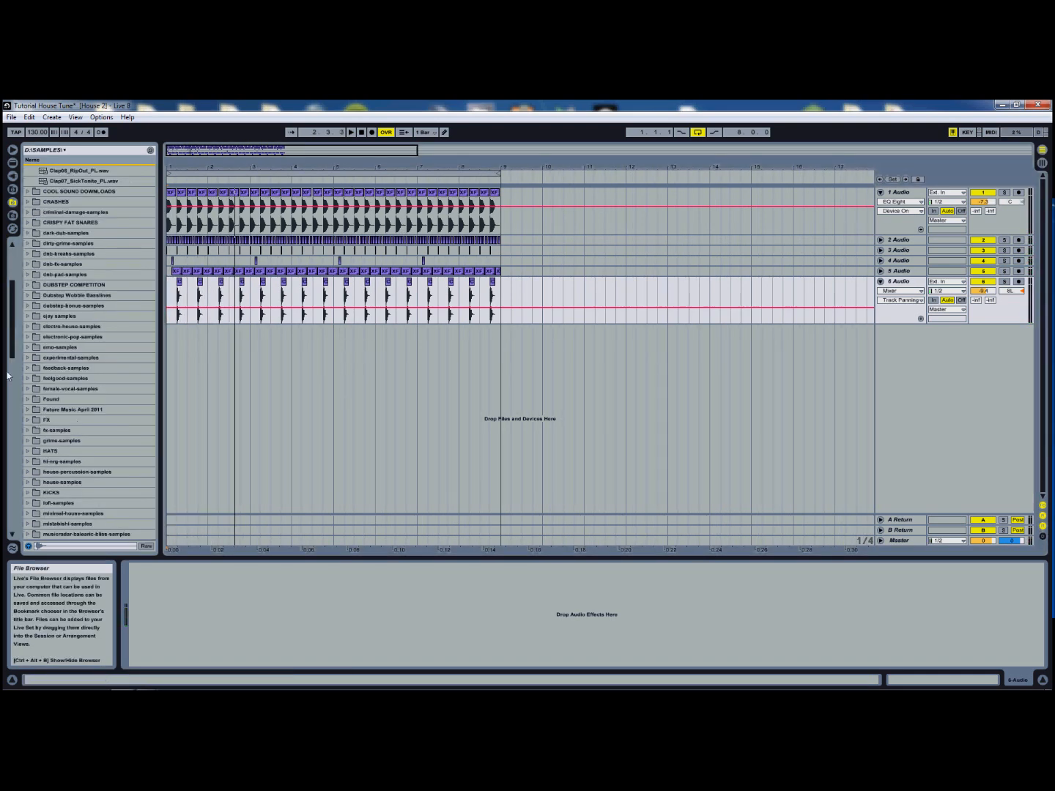
pyautogui.scroll(-10, 7, 376)
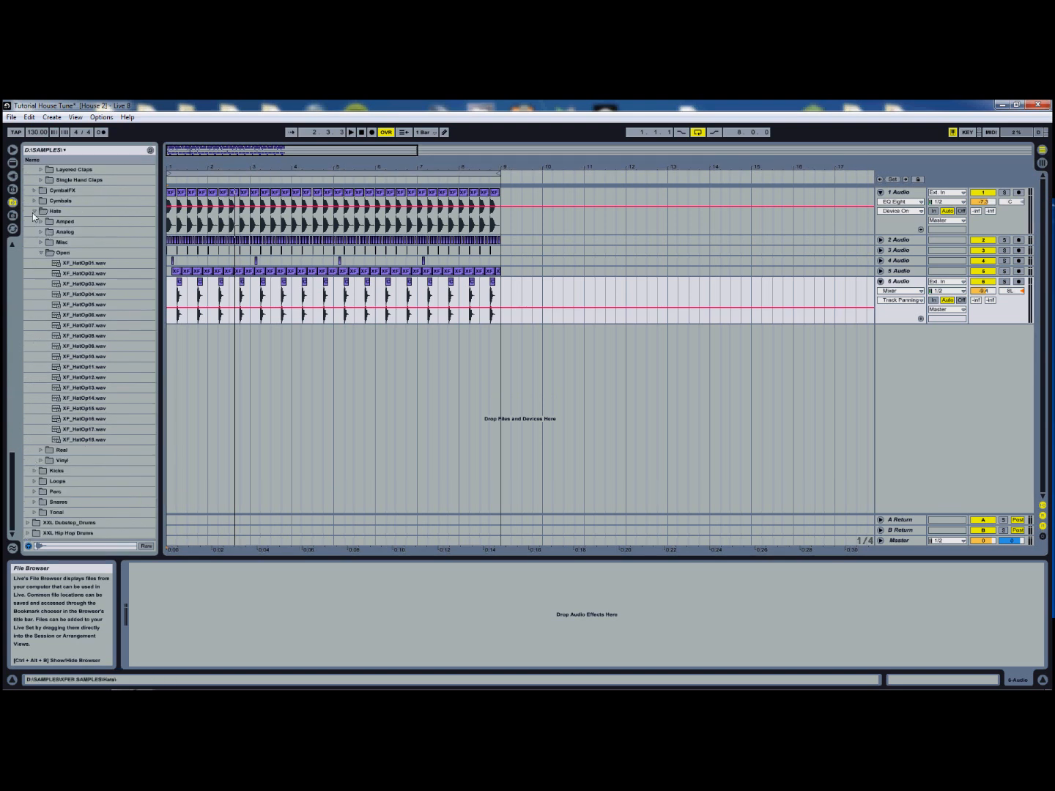
pyautogui.click(42, 254)
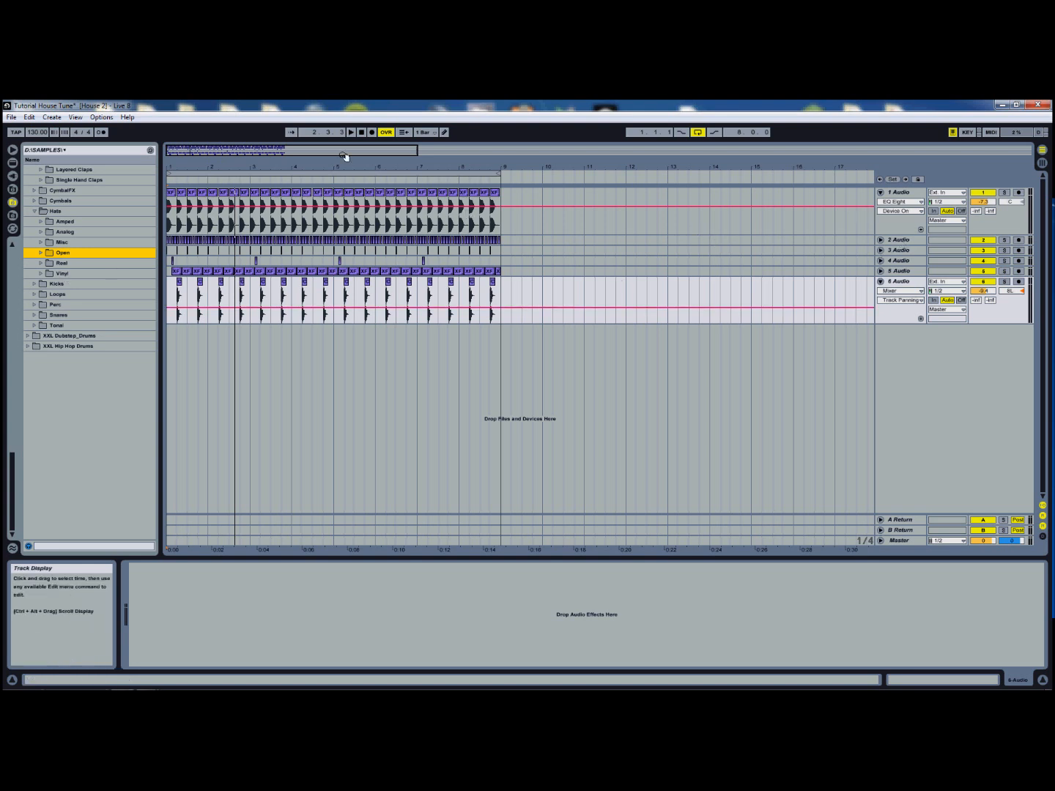
pyautogui.moveTo(345, 155); pyautogui.dragTo(343, 154)
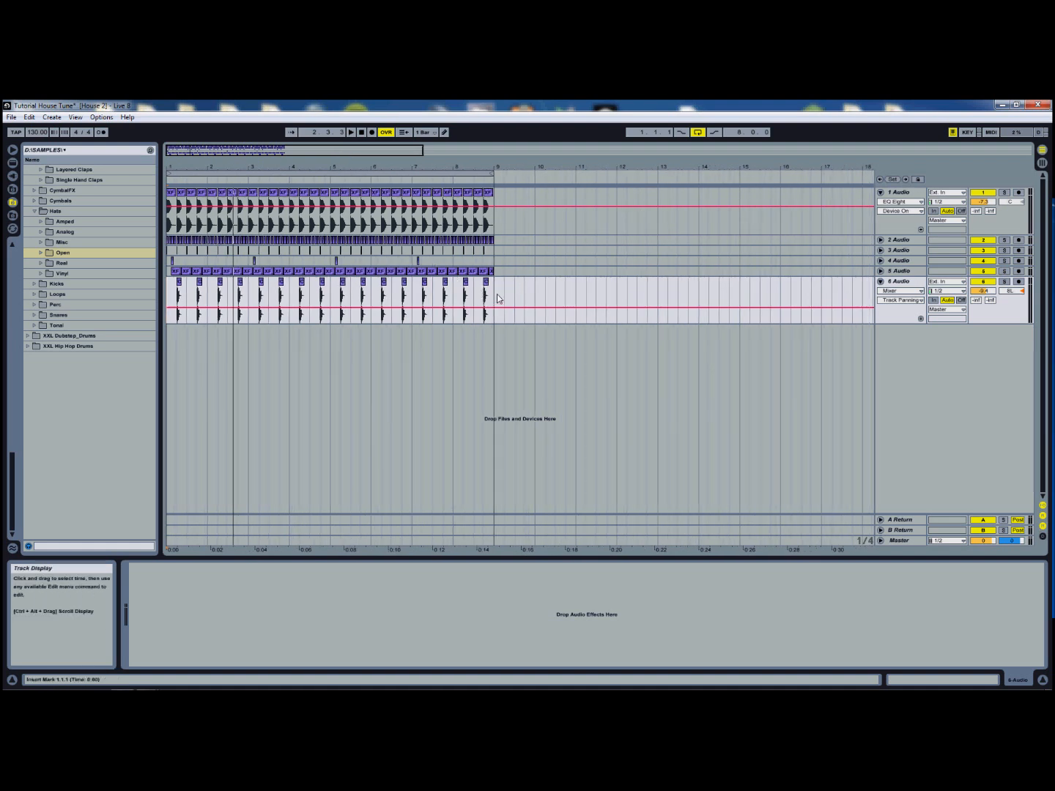
pyautogui.click(35, 295)
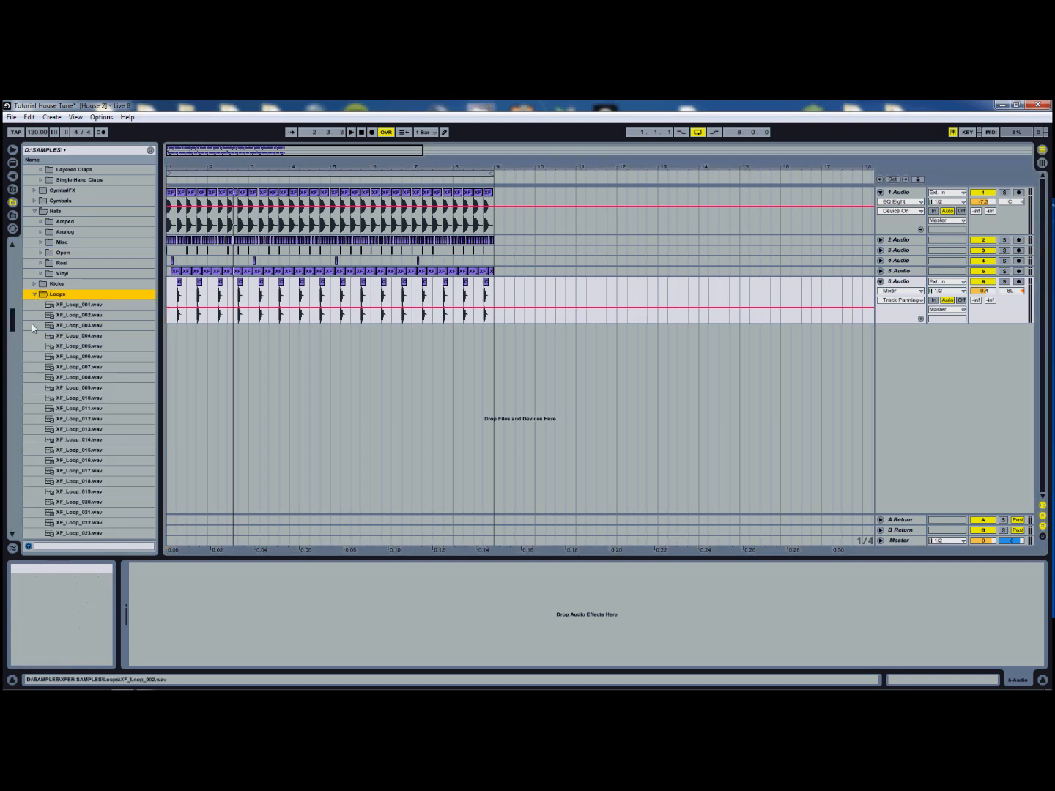
pyautogui.moveTo(12, 321); pyautogui.dragTo(12, 326)
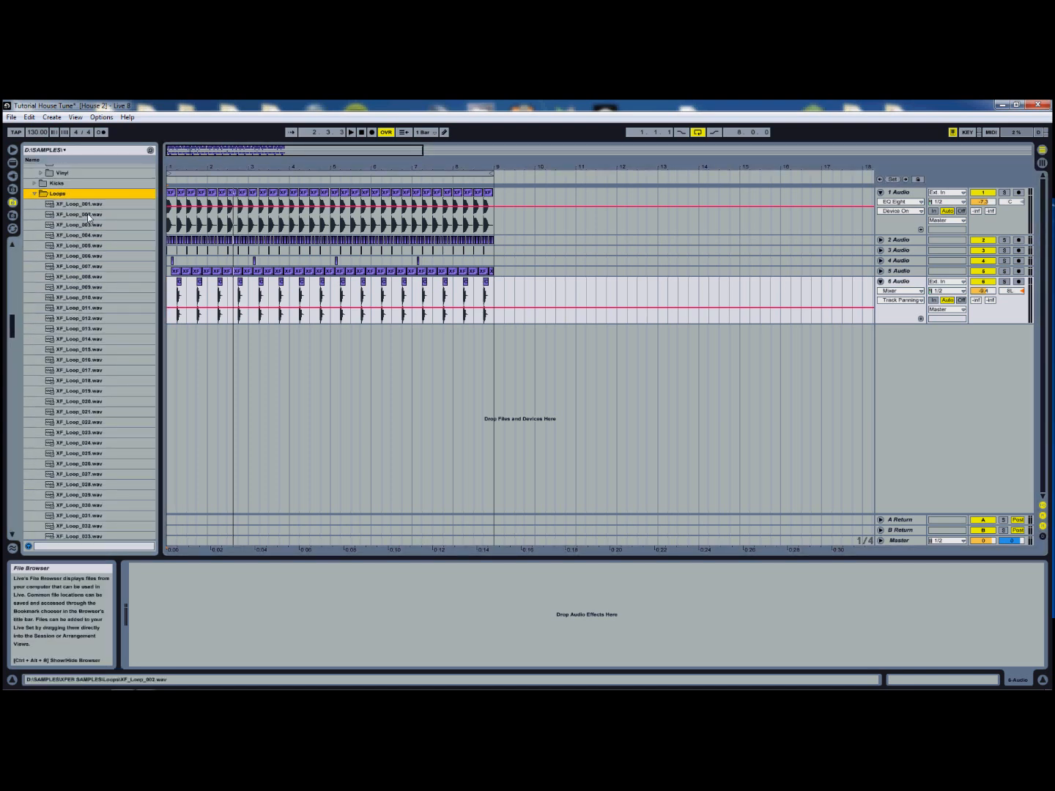
# Step: Audition a range of drum loops between XF_Loop_009.wav and XF_Loop_054.wav in the Loops folder
pyautogui.click(85, 349)
pyautogui.click(92, 319)
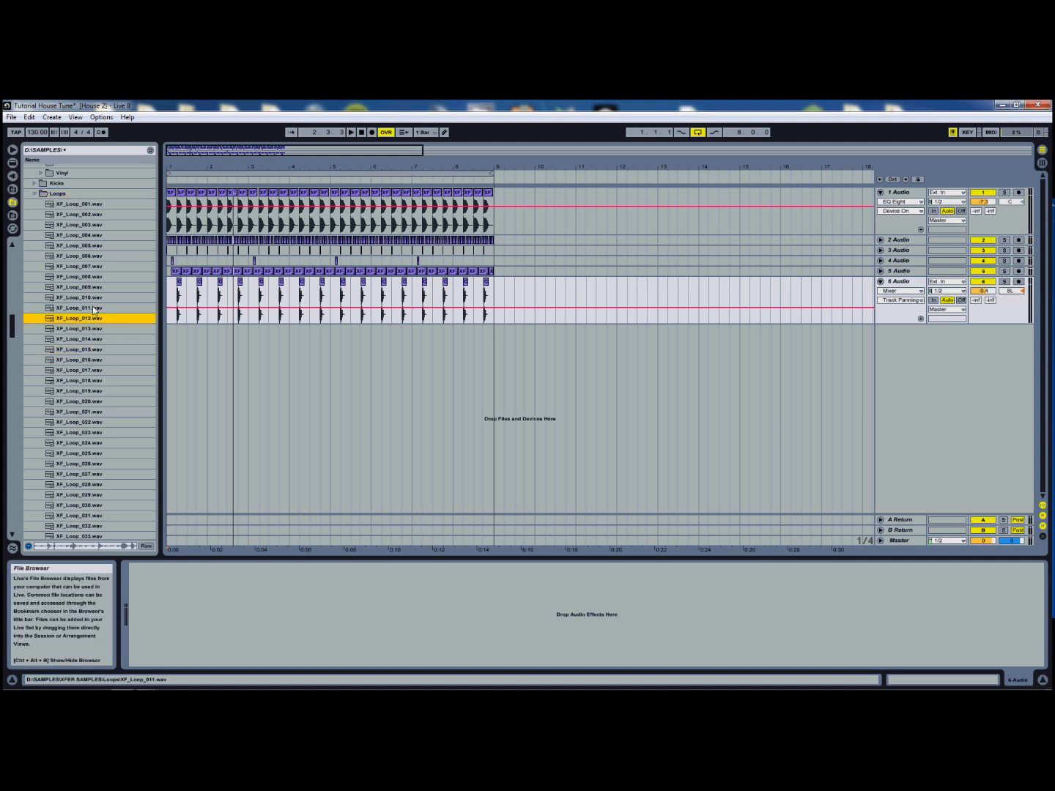
pyautogui.click(93, 308)
pyautogui.click(94, 288)
pyautogui.click(93, 371)
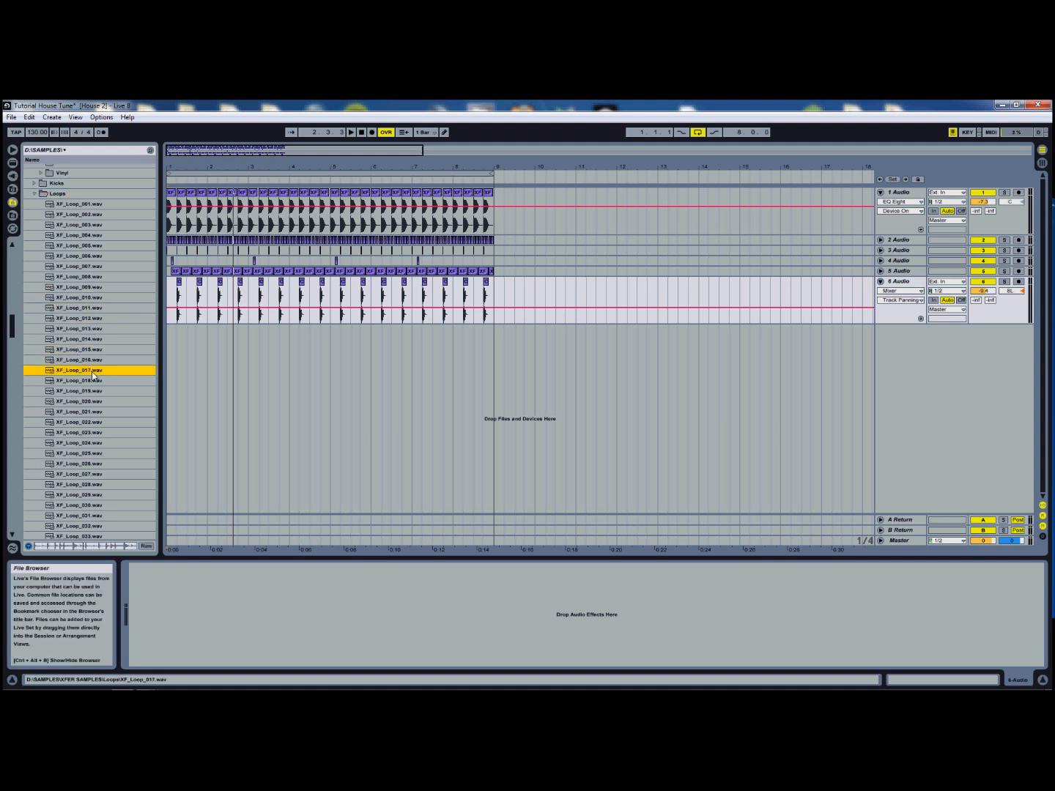
pyautogui.click(100, 422)
pyautogui.scroll(-3, 104, 470)
pyautogui.click(93, 445)
pyautogui.scroll(-2, 93, 454)
pyautogui.click(89, 449)
pyautogui.scroll(-2, 89, 452)
pyautogui.click(92, 451)
pyautogui.scroll(-2, 96, 451)
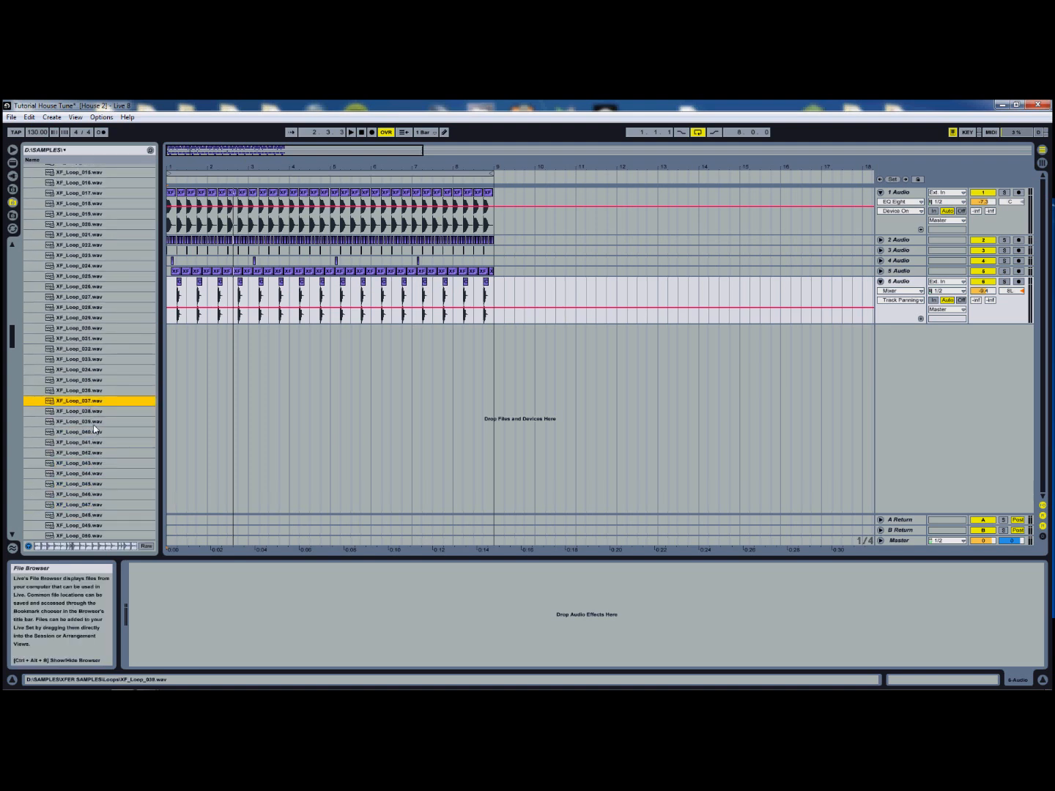
pyautogui.click(92, 430)
pyautogui.scroll(-2, 102, 436)
pyautogui.scroll(-2, 106, 439)
pyautogui.click(103, 419)
pyautogui.scroll(-3, 102, 419)
pyautogui.click(93, 416)
pyautogui.click(98, 437)
pyautogui.scroll(-3, 98, 438)
pyautogui.click(92, 449)
pyautogui.scroll(-3, 92, 449)
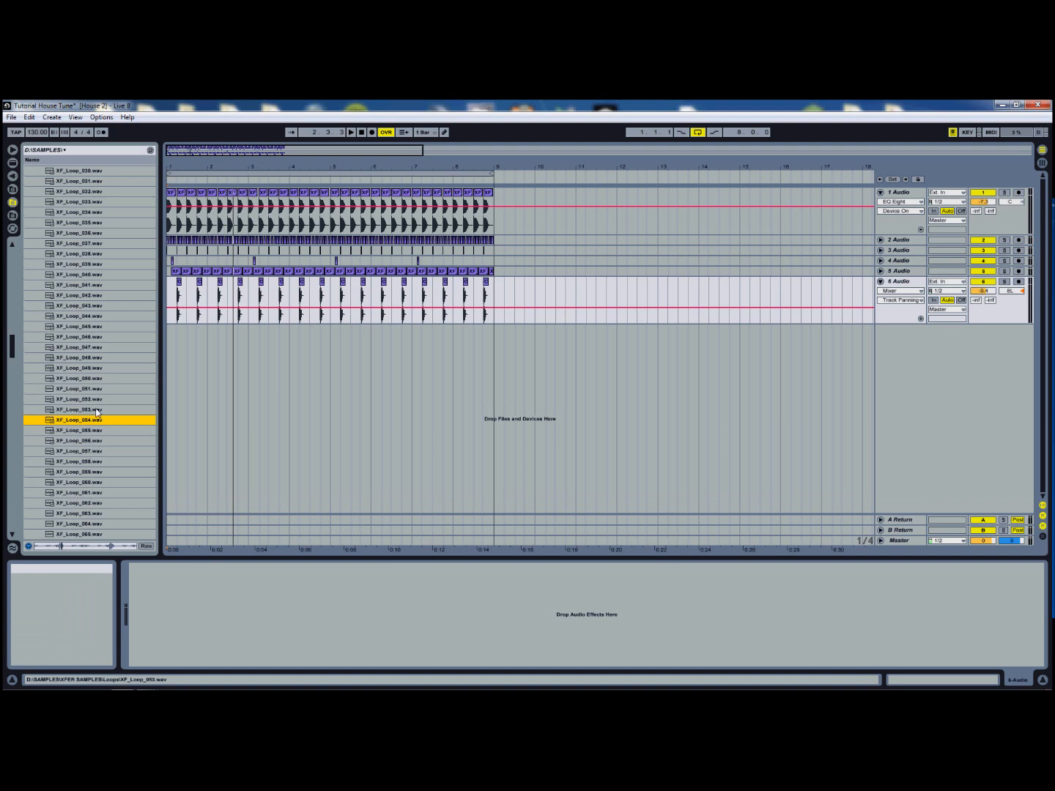
# Step: Compare the neighbouring loops XF_Loop_049.wav through XF_Loop_053.wav by ear, ending on XF_Loop_049.wav
pyautogui.click(96, 380)
pyautogui.click(100, 388)
pyautogui.click(94, 379)
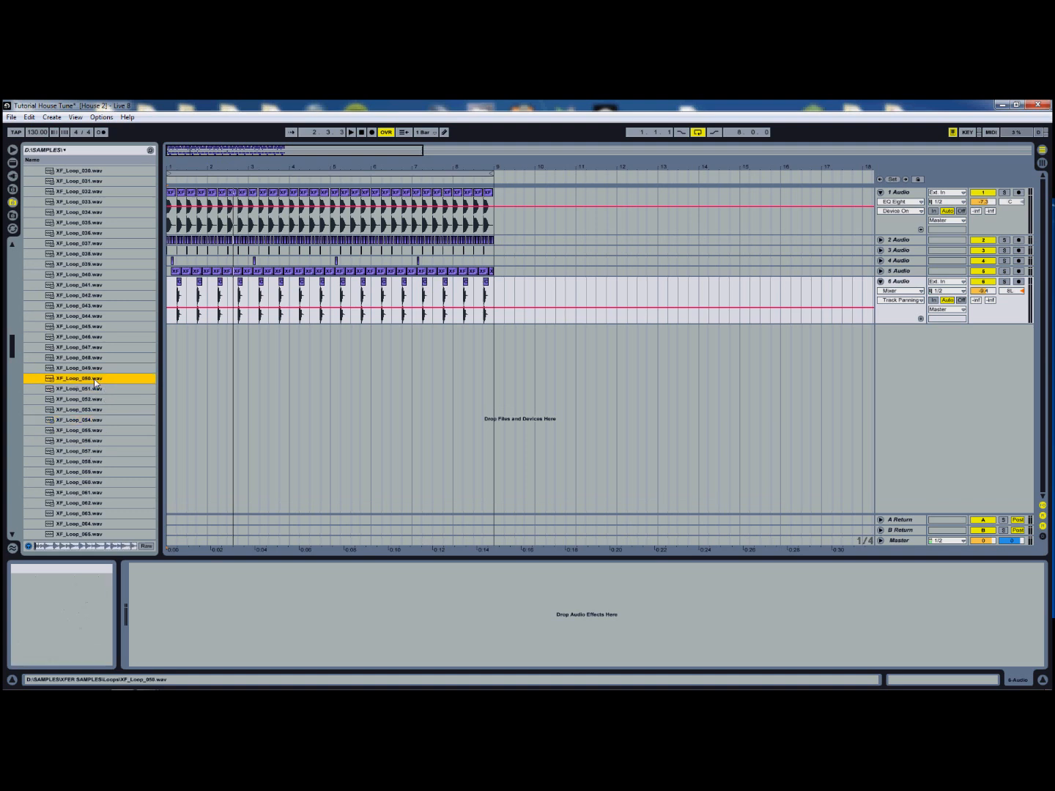
pyautogui.click(103, 400)
pyautogui.click(103, 409)
pyautogui.click(103, 368)
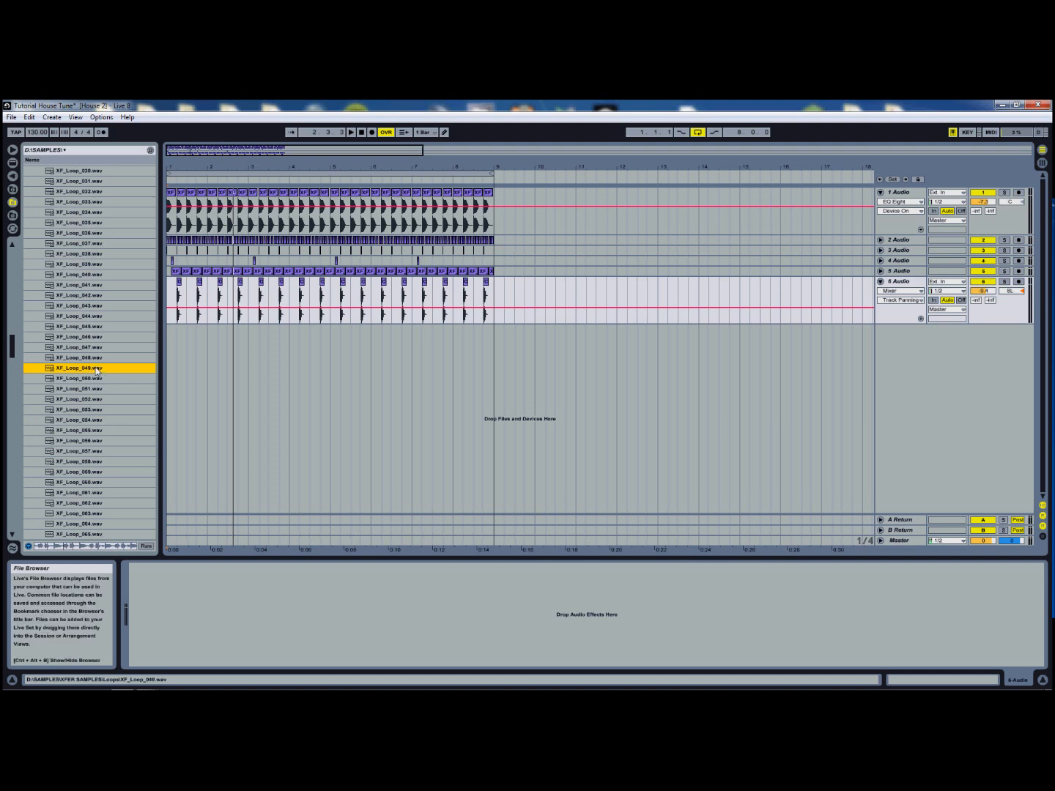
# Step: Add XF_Loop_049.wav at 1.1.1 on a new audio track below the claps and repeat it to fill the eight bars
pyautogui.moveTo(92, 372); pyautogui.dragTo(170, 344)
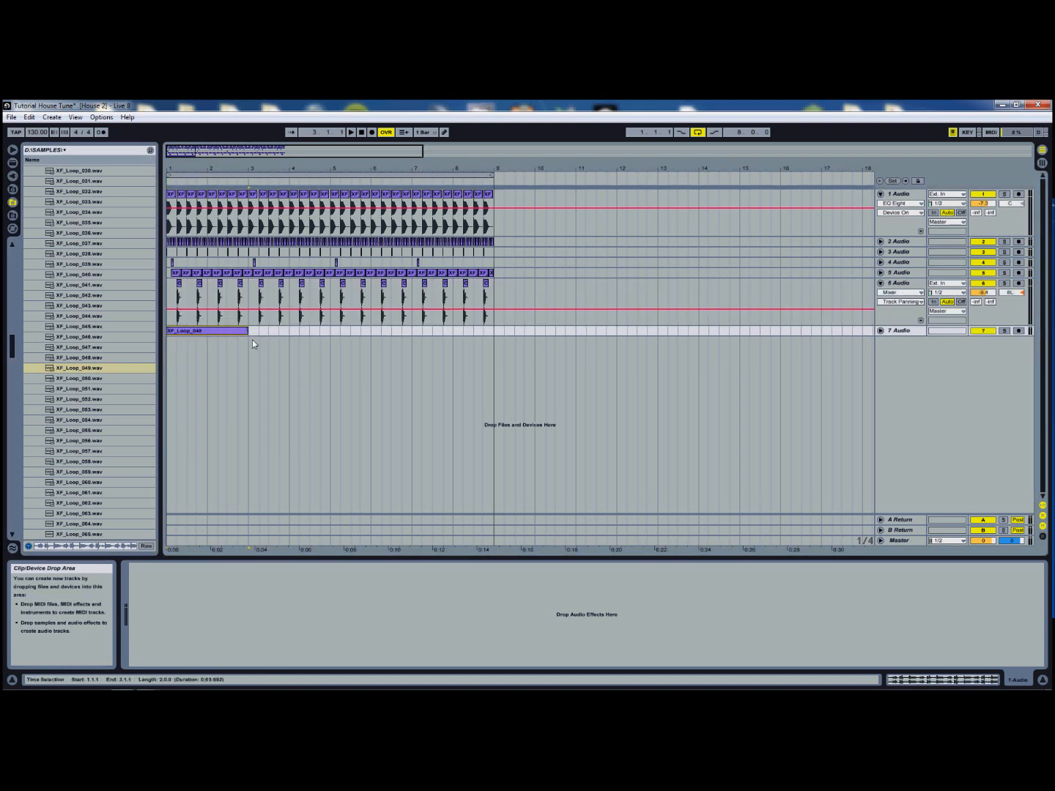
pyautogui.click(879, 332)
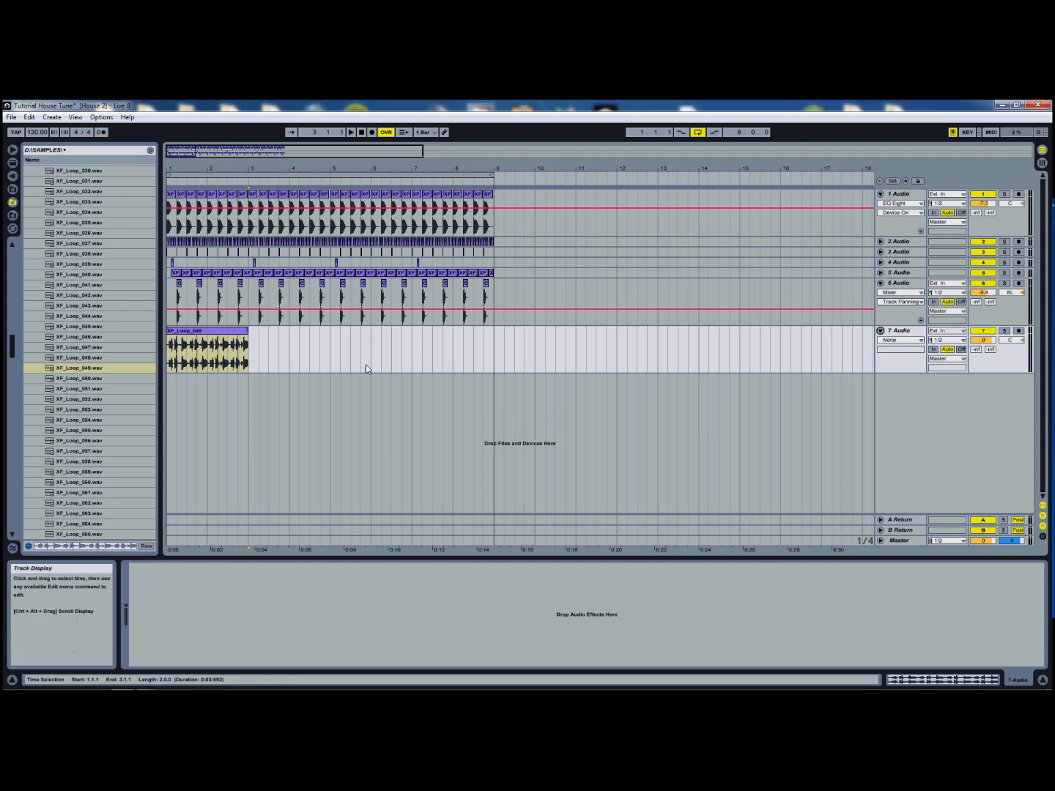
pyautogui.click(247, 344)
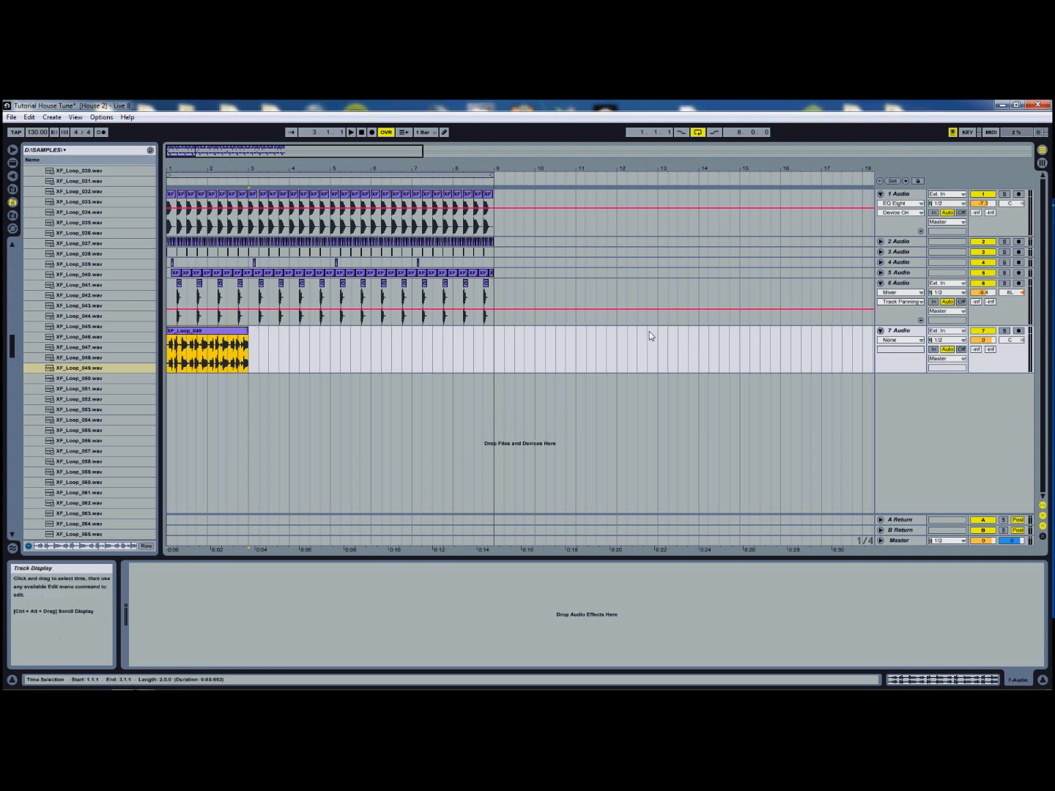
pyautogui.moveTo(201, 334); pyautogui.dragTo(498, 340)
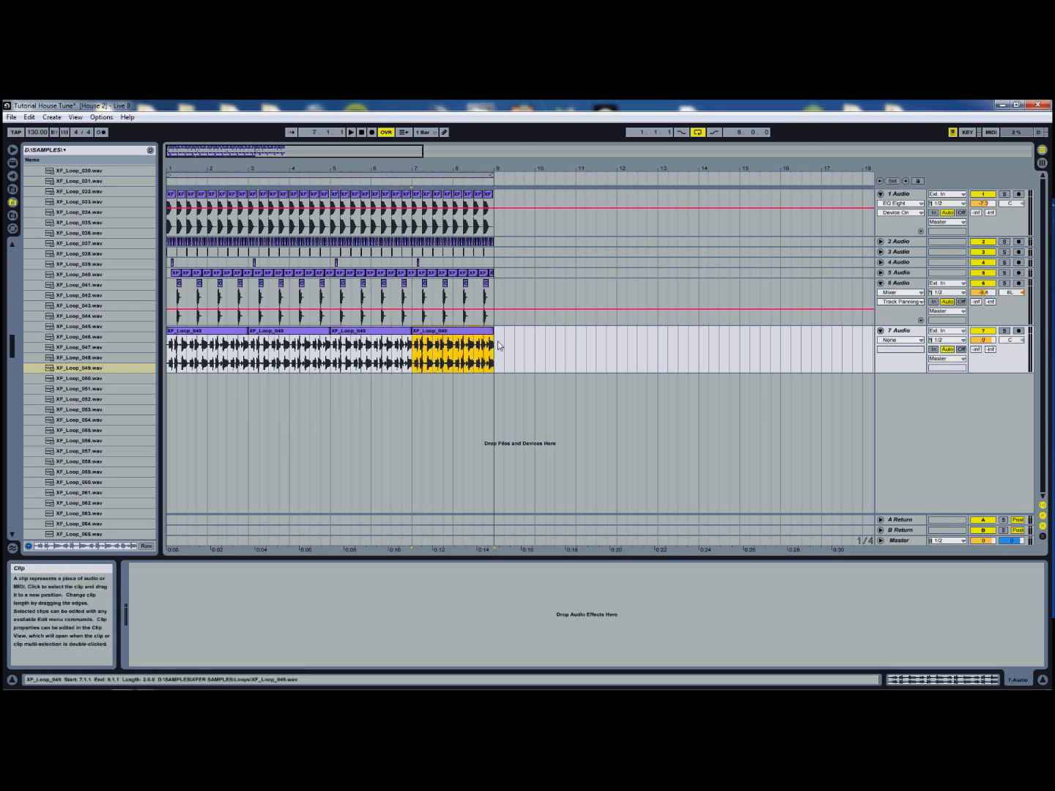
pyautogui.click(518, 342)
pyautogui.moveTo(311, 147); pyautogui.dragTo(313, 148)
# Step: Lower the loop track's volume to about -12.7 dB and raise the kick track's volume slightly, listening to the mix
pyautogui.press('Tab')
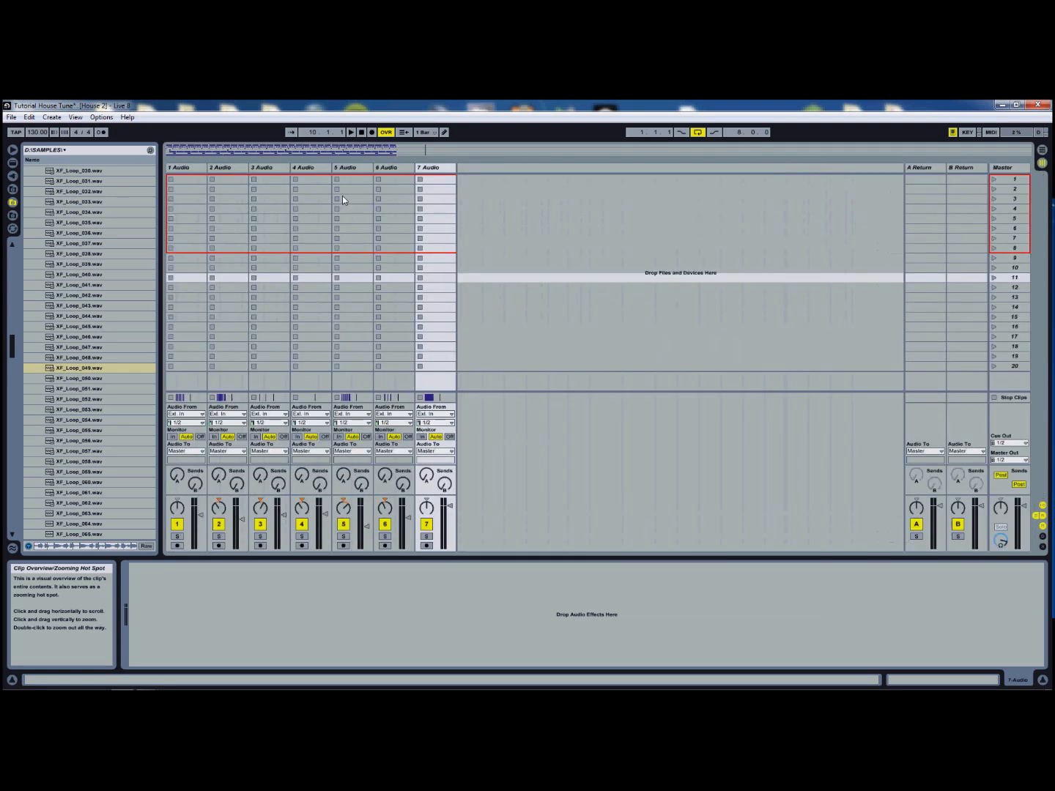
pyautogui.press('space')
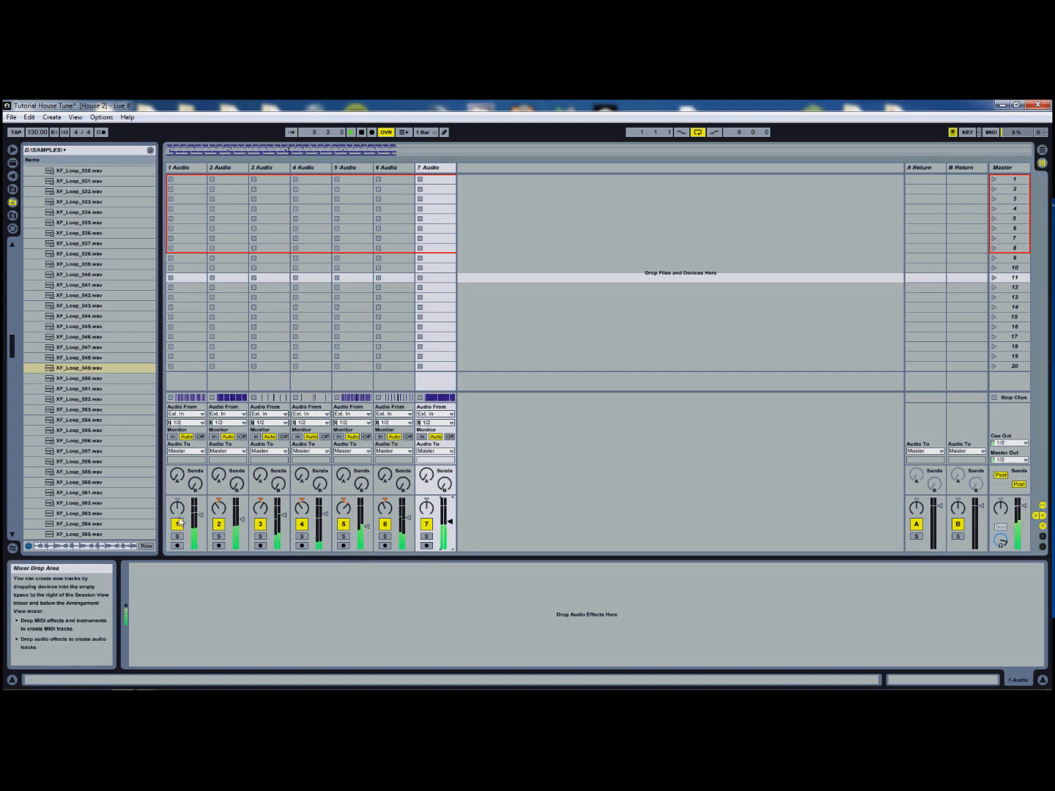
pyautogui.moveTo(201, 515); pyautogui.dragTo(199, 513)
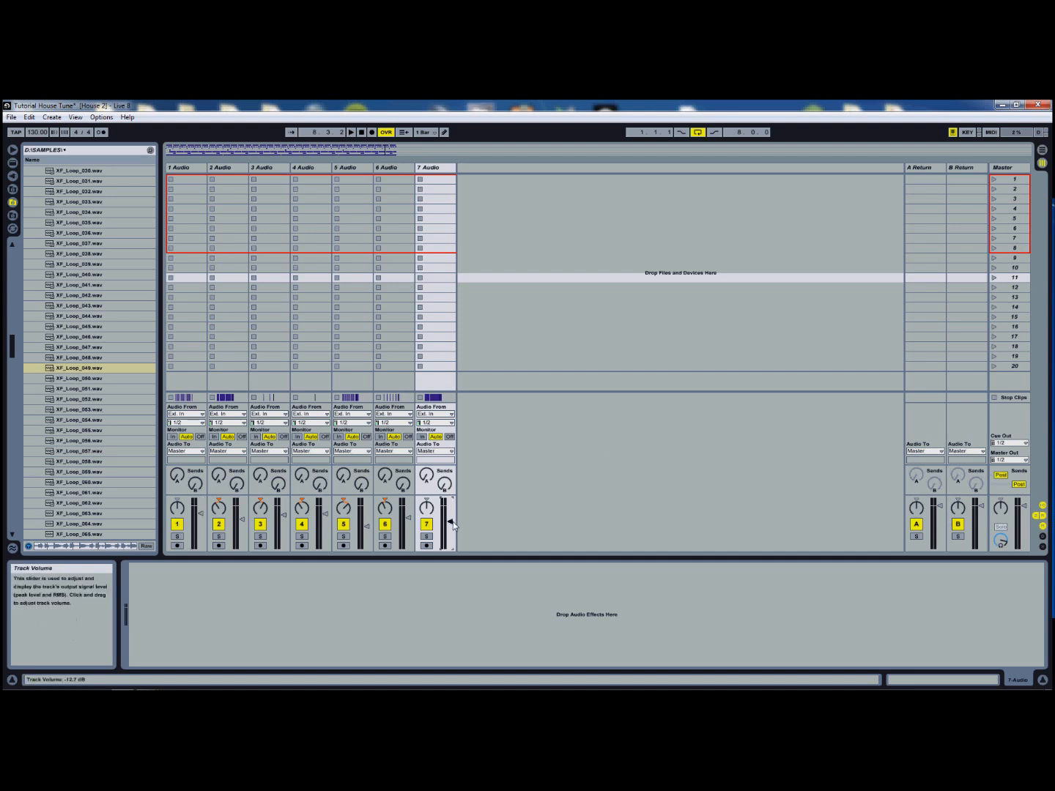
pyautogui.press('space')
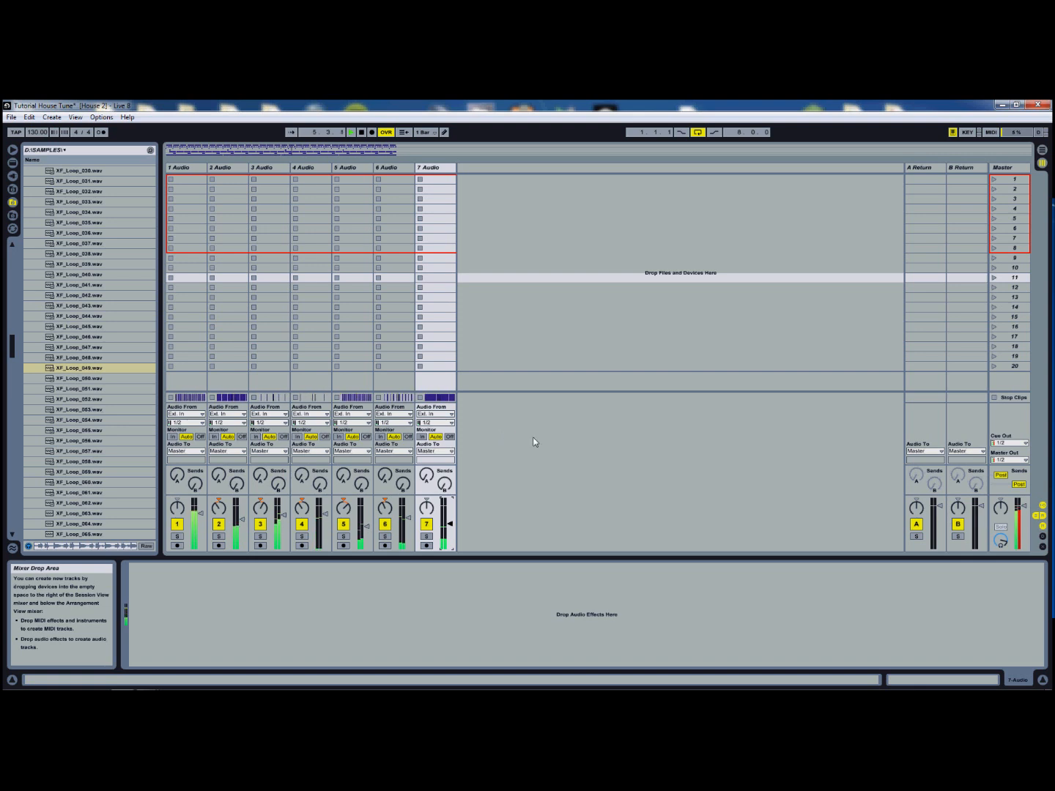
# Step: Select audio tracks 1 to 7 one after another in the mixer to review each layer
pyautogui.click(181, 168)
pyautogui.click(221, 170)
pyautogui.click(265, 171)
pyautogui.click(307, 169)
pyautogui.click(357, 170)
pyautogui.click(392, 169)
pyautogui.click(440, 169)
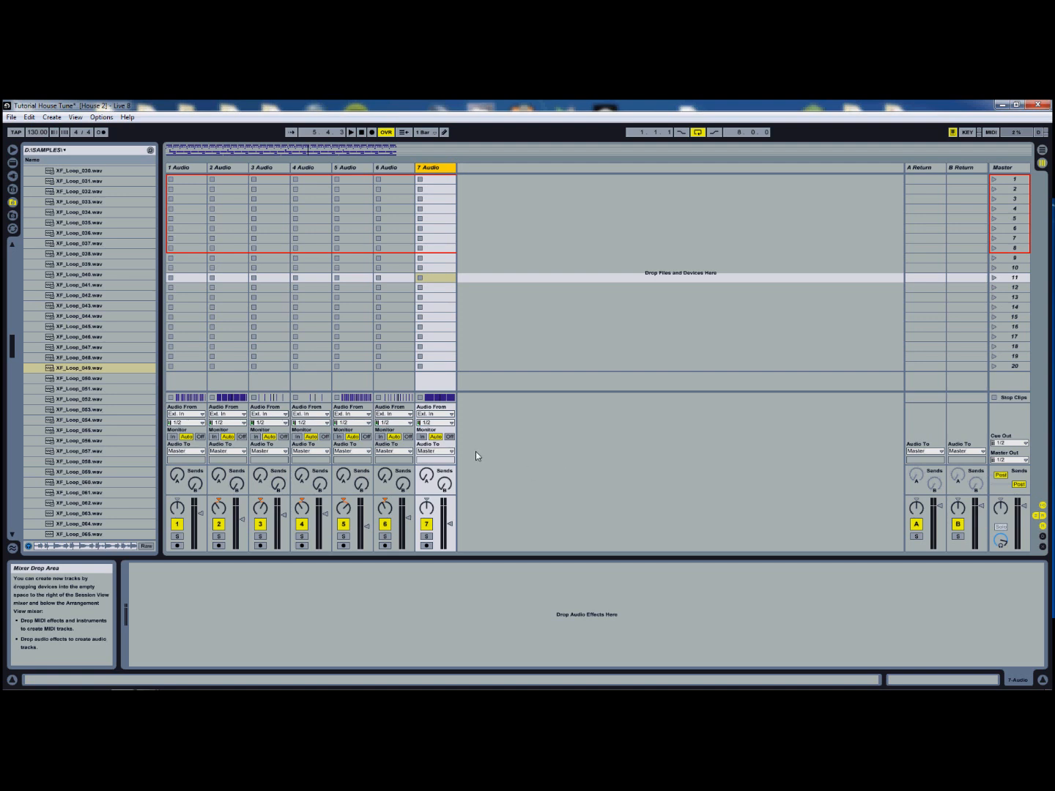
# Step: Switch to the arrangement and unfold all seven audio tracks to show their waveforms
pyautogui.press('Tab')
pyautogui.click(721, 419)
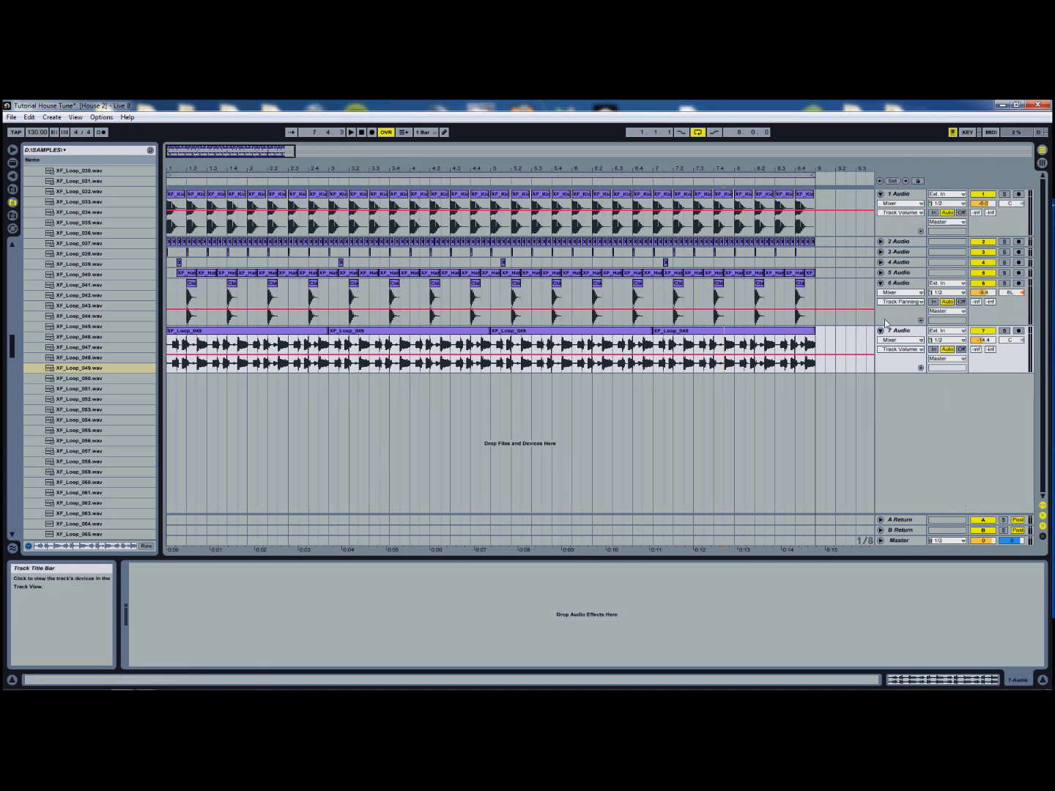
pyautogui.click(881, 195)
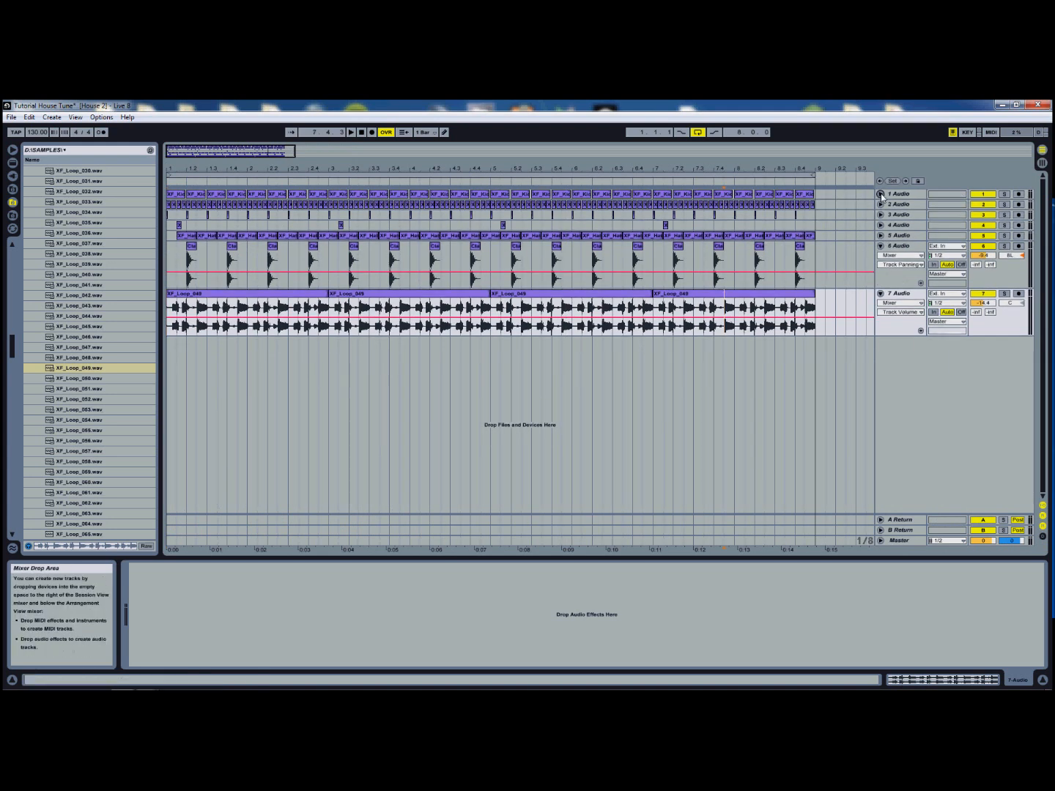
pyautogui.click(881, 247)
pyautogui.click(880, 256)
pyautogui.click(879, 194)
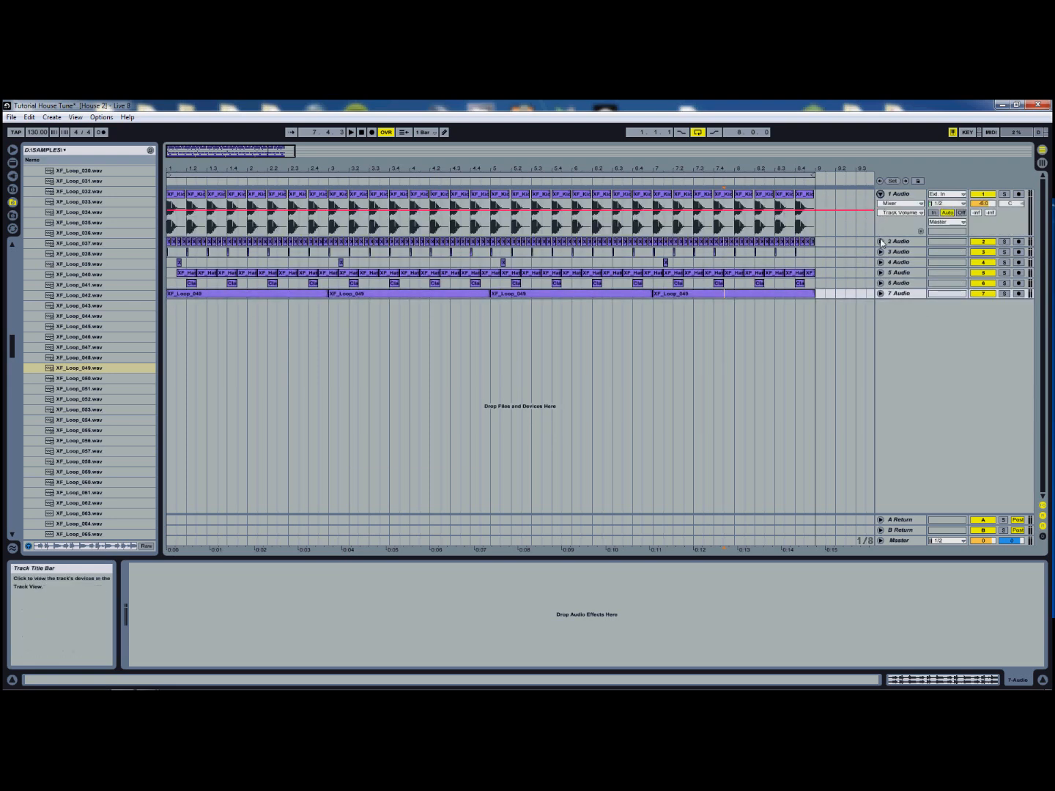
pyautogui.click(880, 241)
pyautogui.click(880, 290)
pyautogui.click(880, 337)
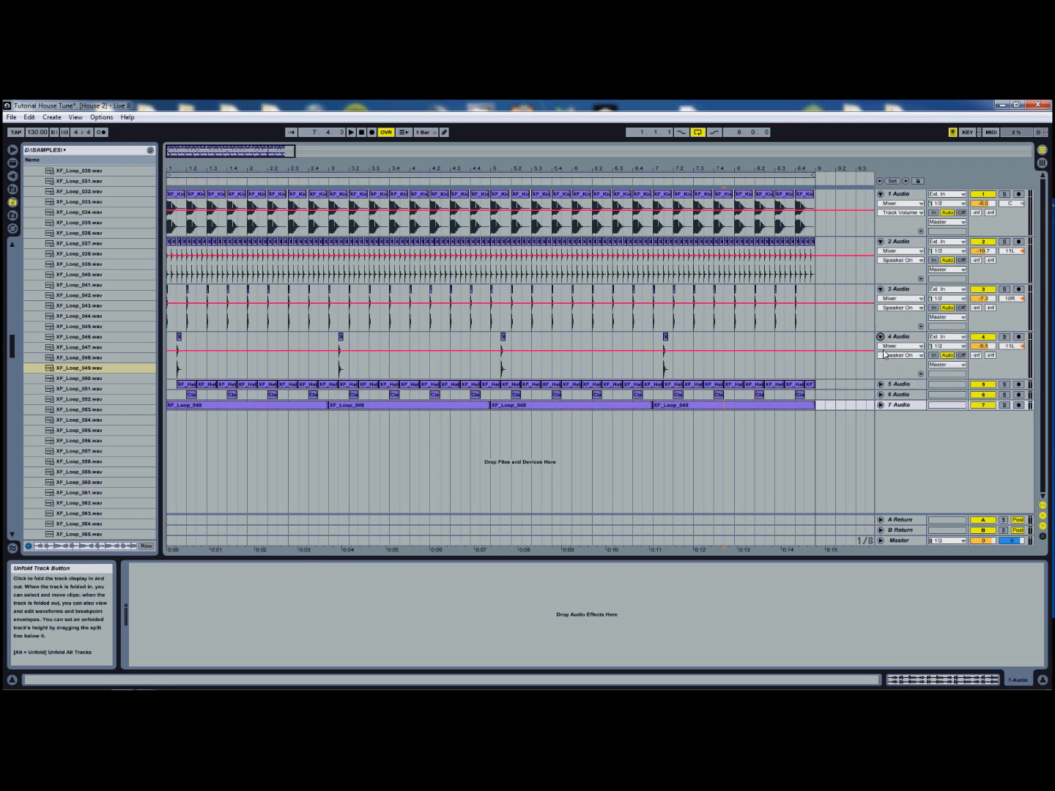
pyautogui.click(880, 385)
pyautogui.click(880, 432)
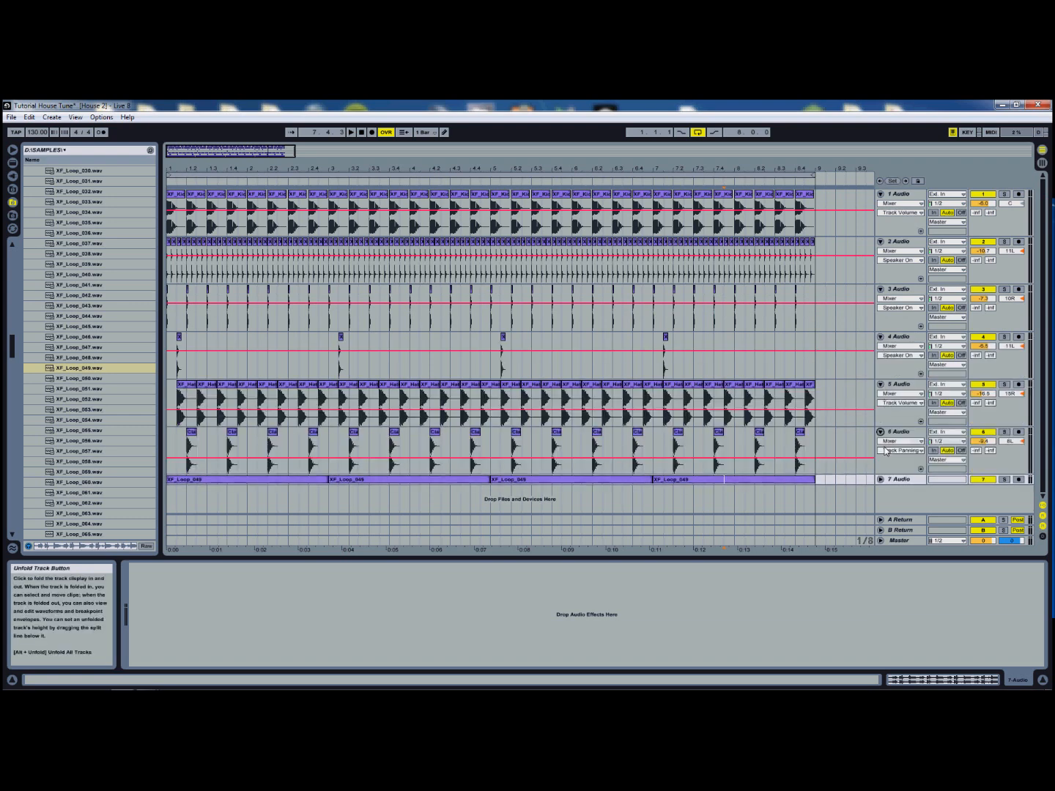
pyautogui.click(881, 479)
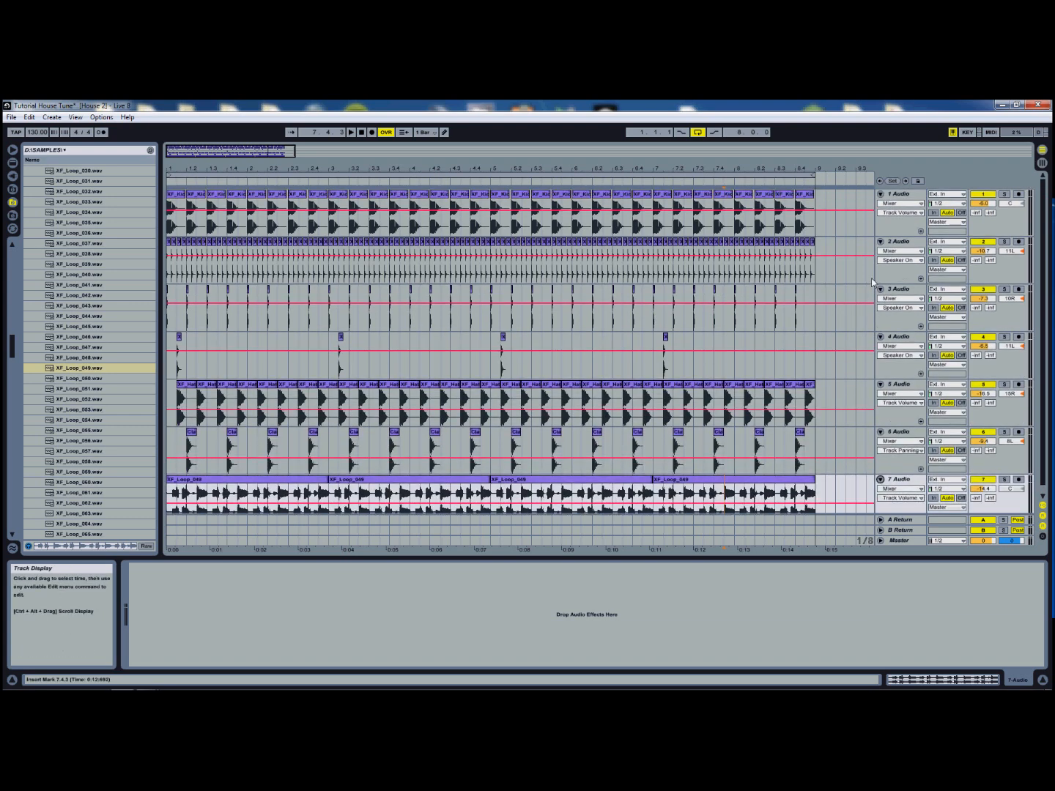
# Step: Rename the first audio track as KICK
pyautogui.click(900, 194)
pyautogui.rightClick(900, 194)
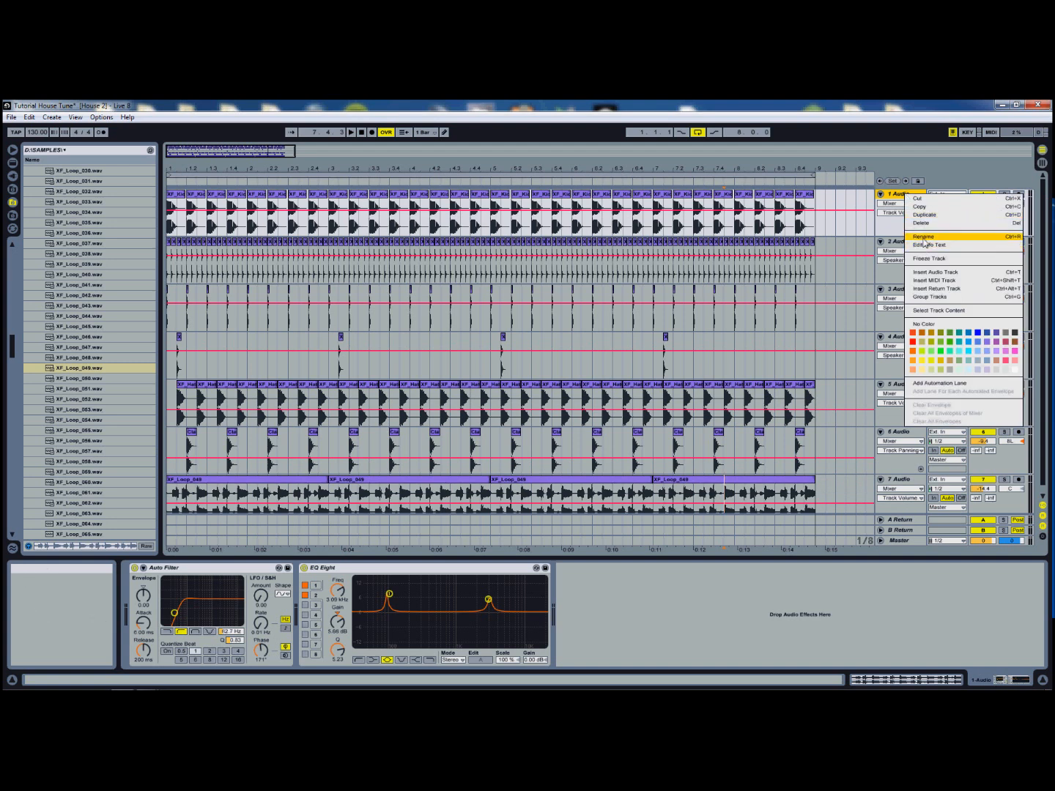
pyautogui.click(923, 248)
pyautogui.press('Return')
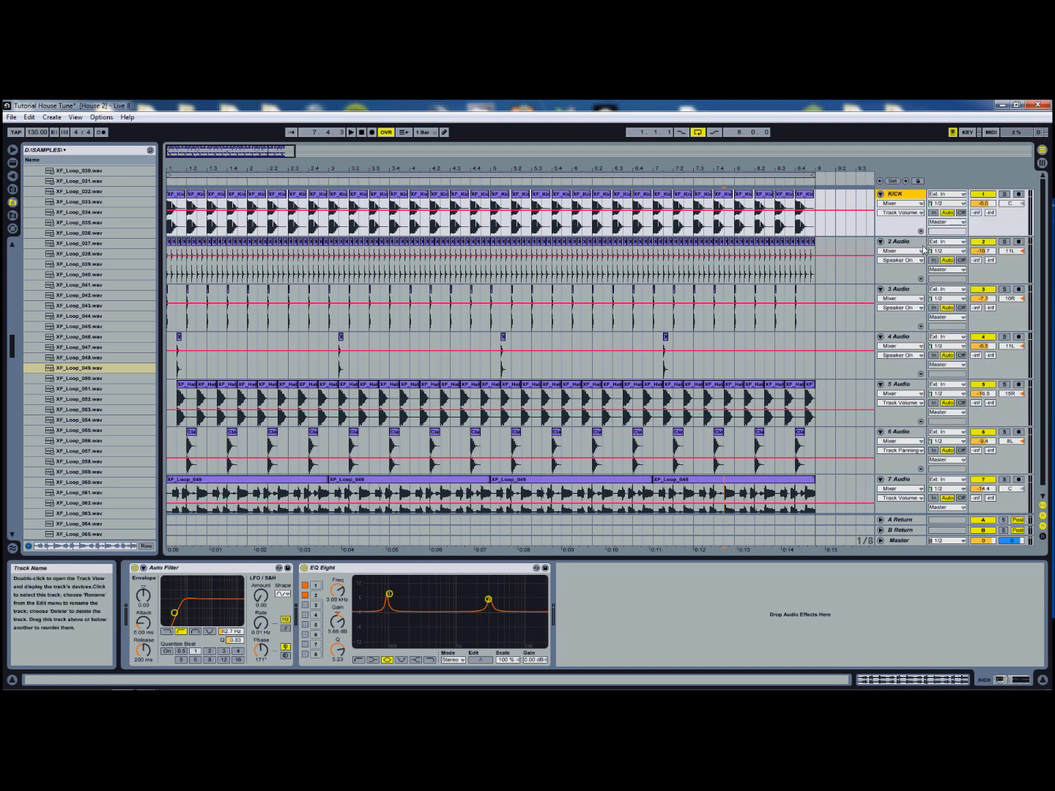
# Step: Solo the second audio track to hear it and rename it as CL HATS
pyautogui.click(1003, 241)
pyautogui.press('space')
pyautogui.press('space')
pyautogui.click(900, 241)
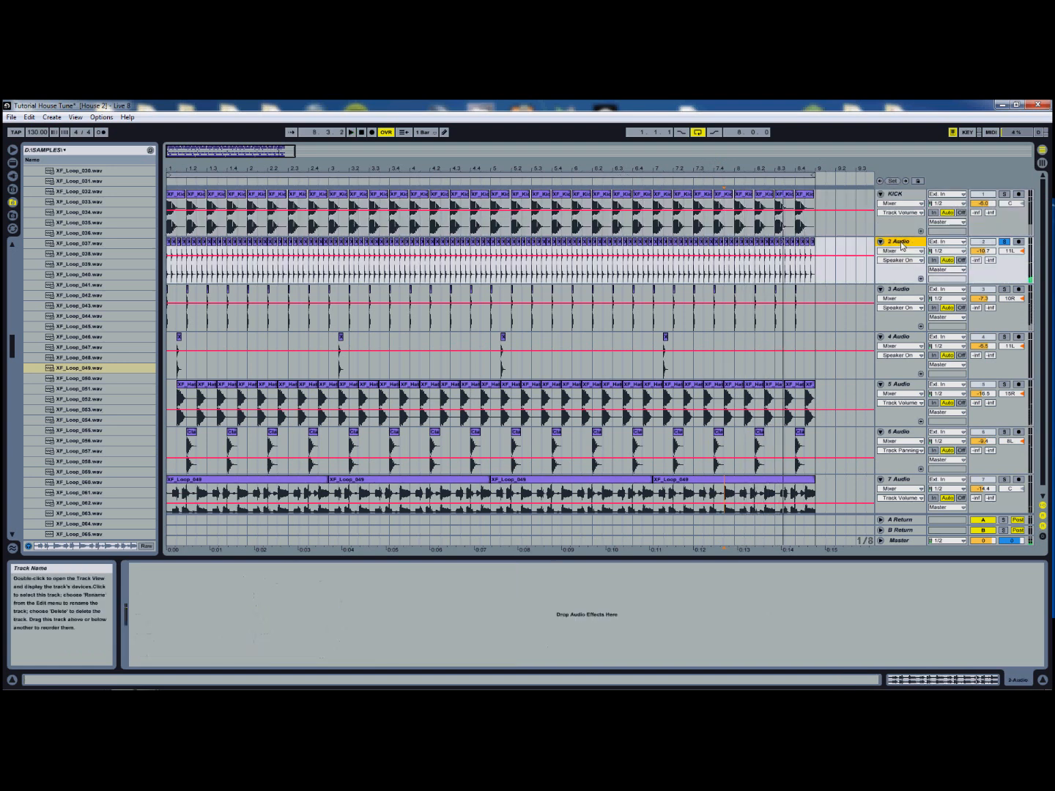
pyautogui.rightClick(904, 242)
pyautogui.click(923, 287)
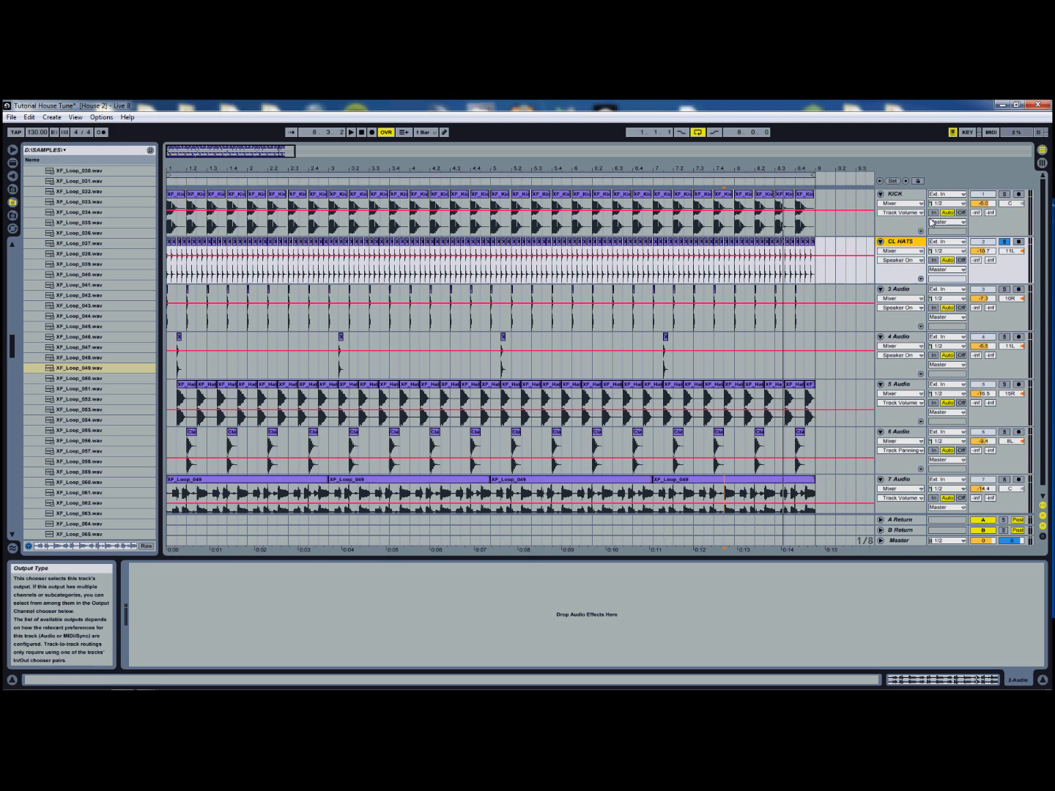
pyautogui.write('CL HATS')
pyautogui.press('Return')
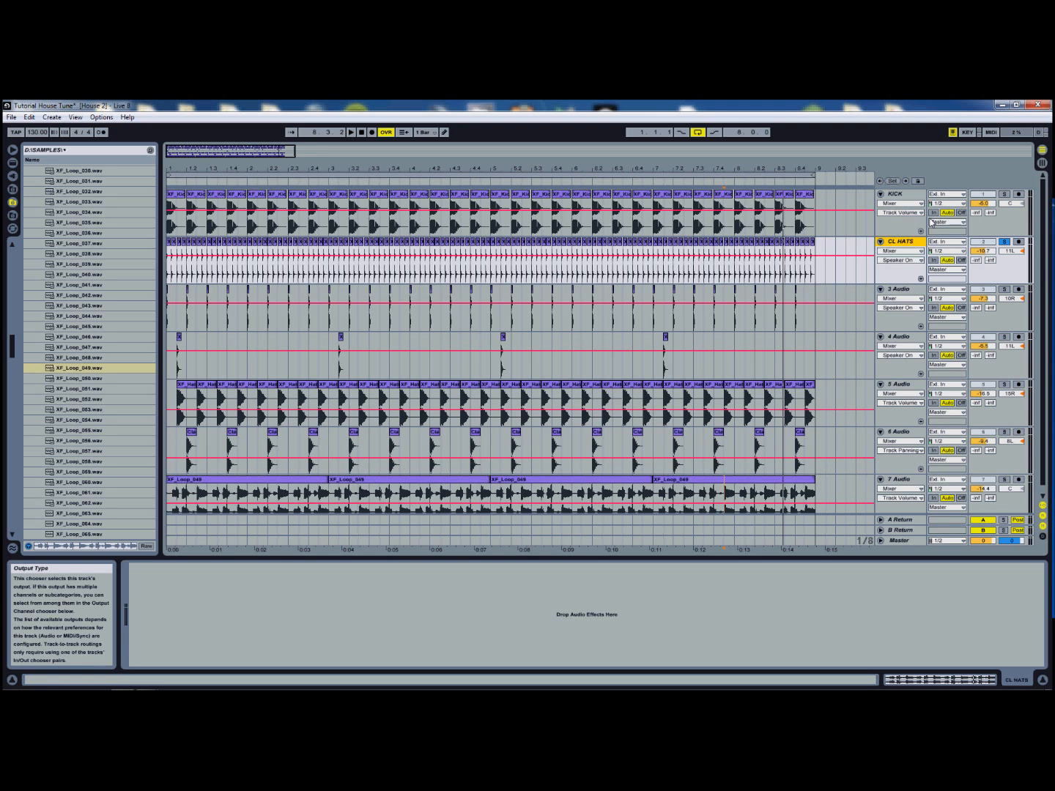
# Step: Play the third audio track soloed and rename it as XTRA HAT
pyautogui.click(913, 295)
pyautogui.press('space')
pyautogui.rightClick(906, 290)
pyautogui.click(924, 334)
pyautogui.write('XTRA HAT')
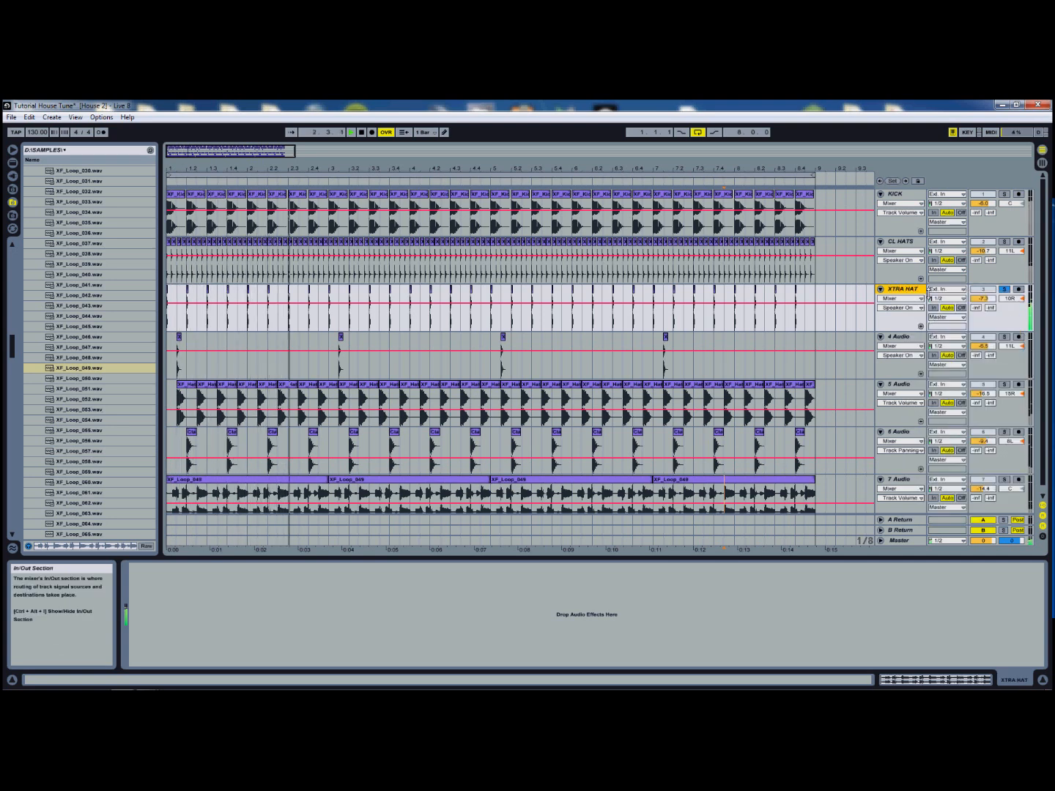
pyautogui.press('Return')
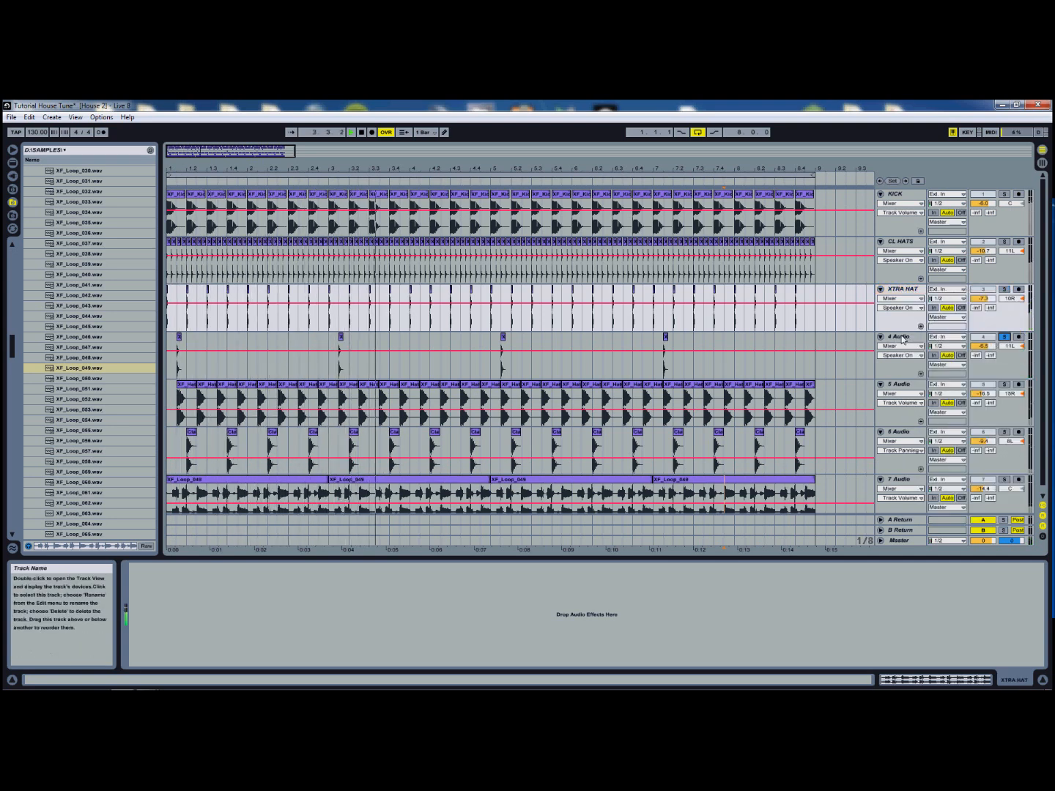
# Step: Listen to the fourth audio track soloed from the start and rename it as BIT BLIP
pyautogui.press('space')
pyautogui.press('space')
pyautogui.press('space')
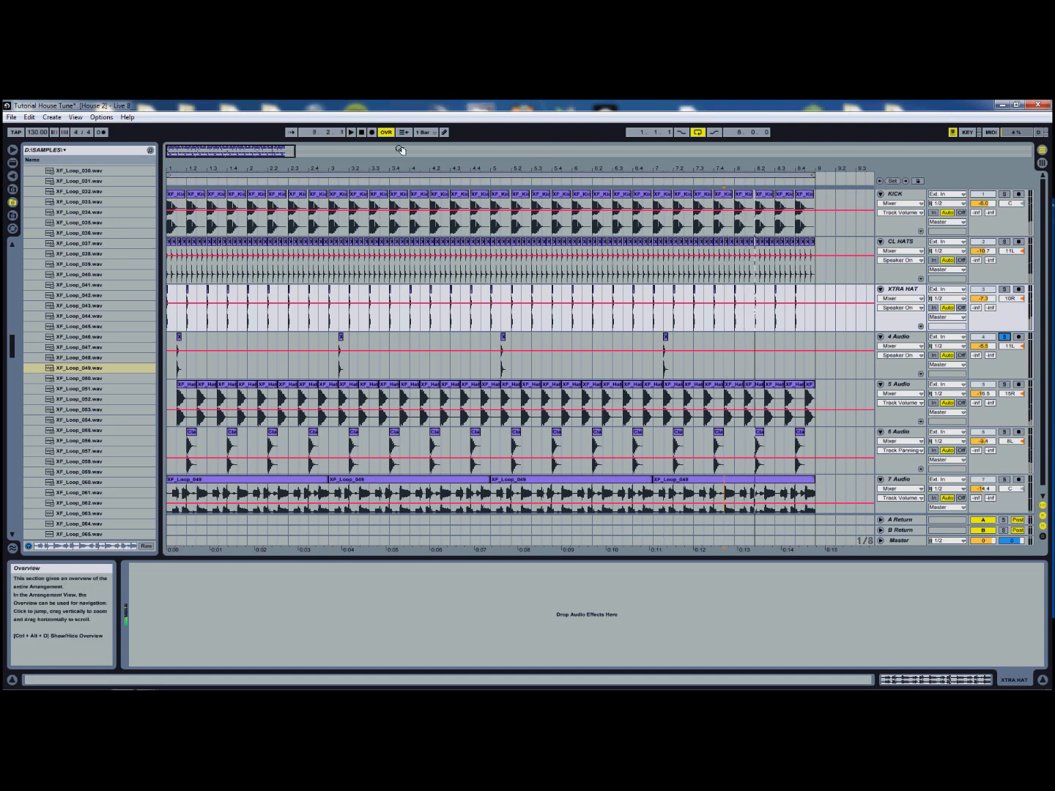
pyautogui.click(363, 133)
pyautogui.press('space')
pyautogui.rightClick(905, 337)
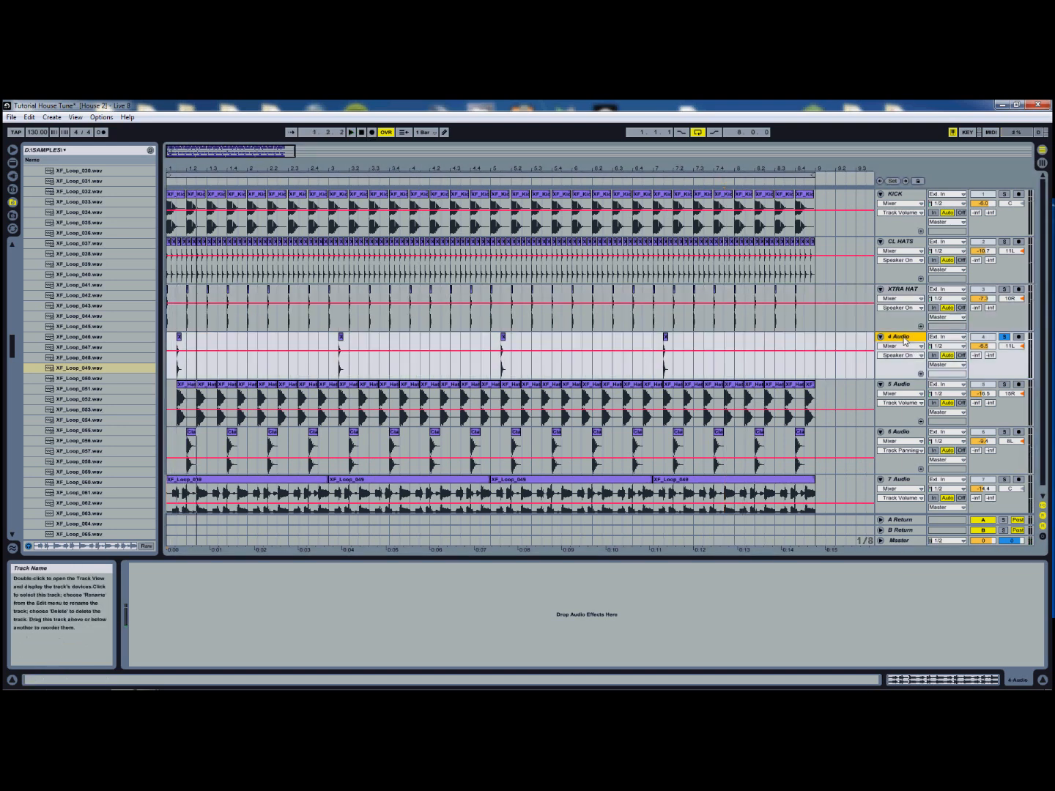
pyautogui.click(924, 380)
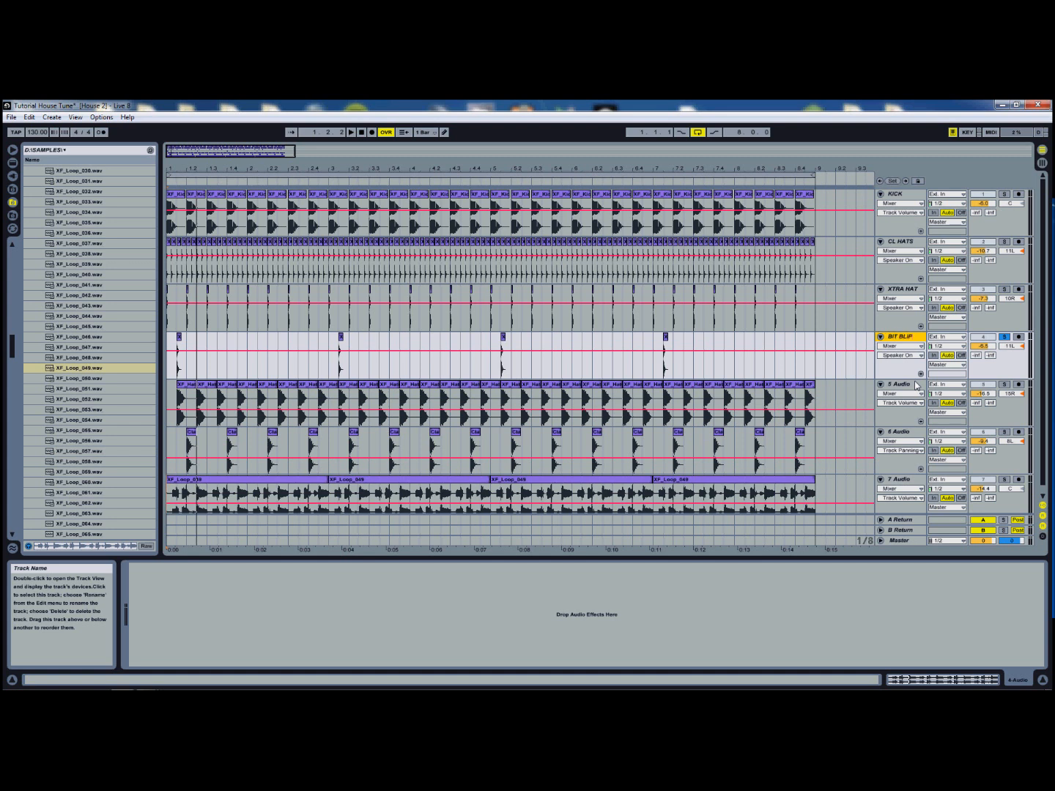
# Step: Solo the fifth audio track during playback and rename it as OH
pyautogui.click(1004, 384)
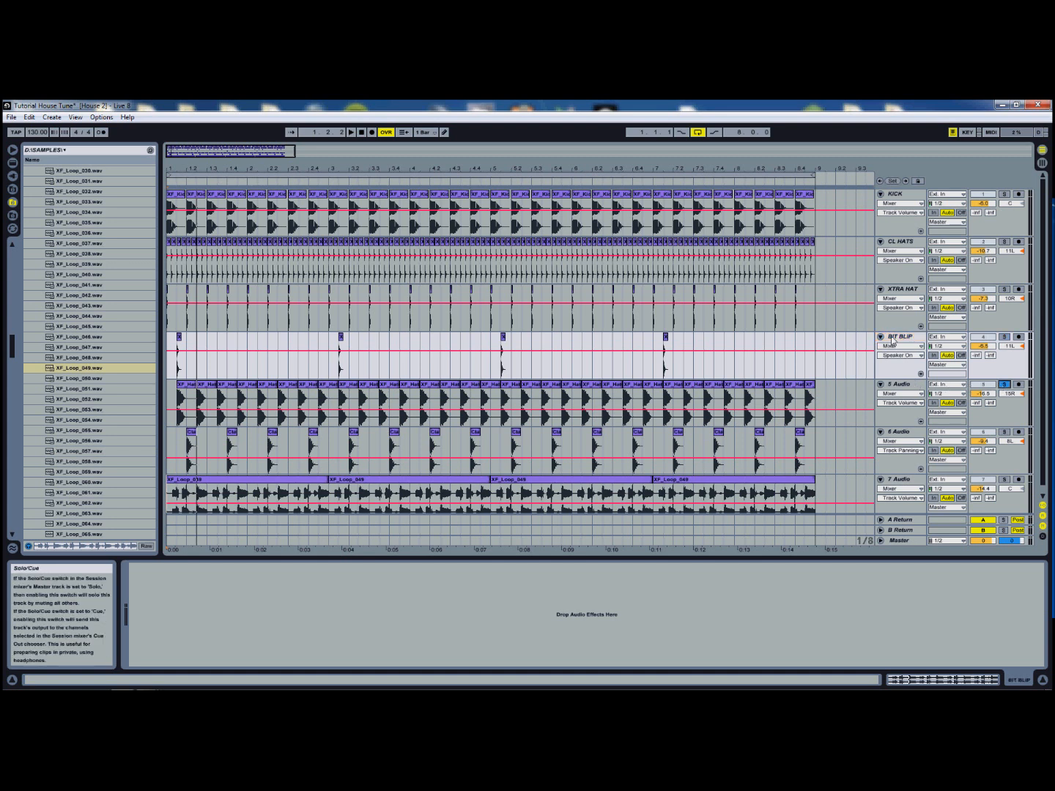
pyautogui.press('space')
pyautogui.rightClick(903, 384)
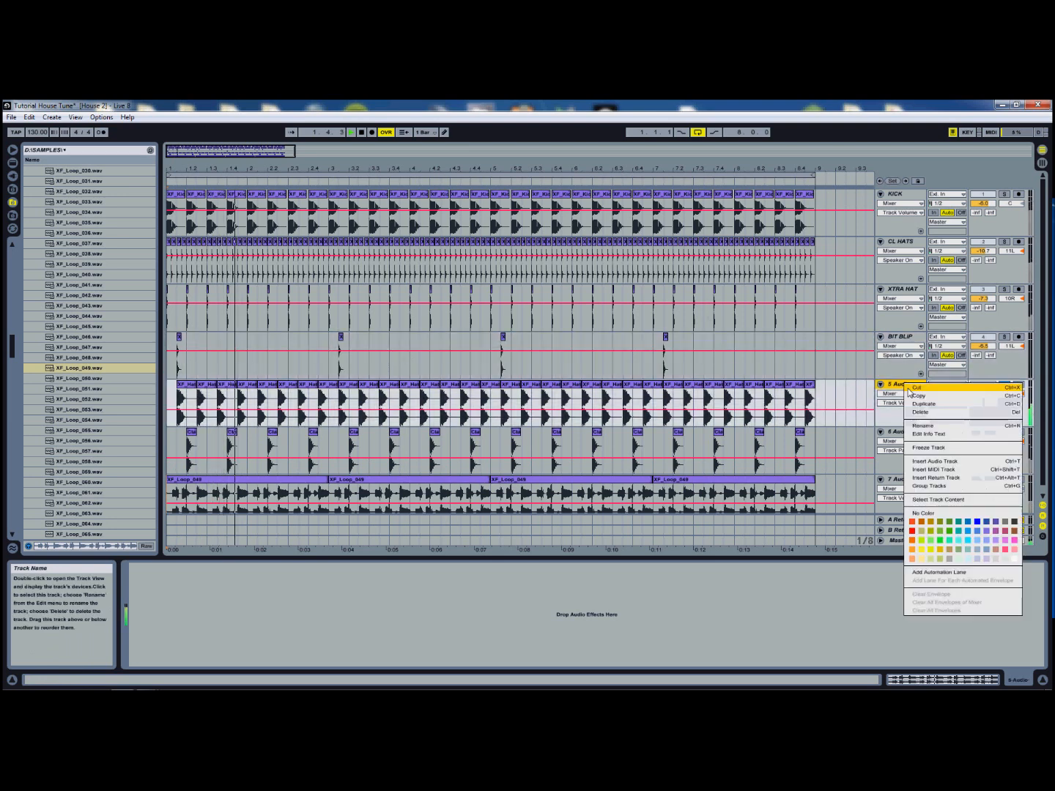
pyautogui.click(924, 425)
pyautogui.write('OH')
pyautogui.press('Return')
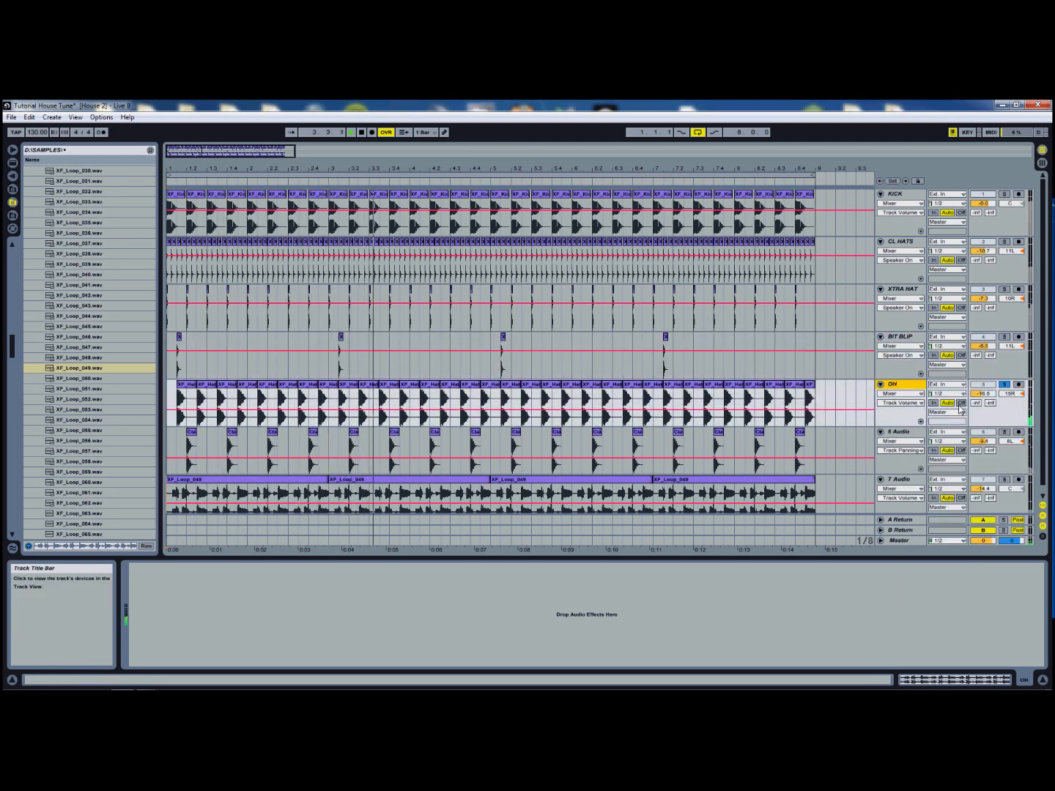
# Step: Rename the sixth audio track as CLAP
pyautogui.rightClick(908, 431)
pyautogui.click(927, 474)
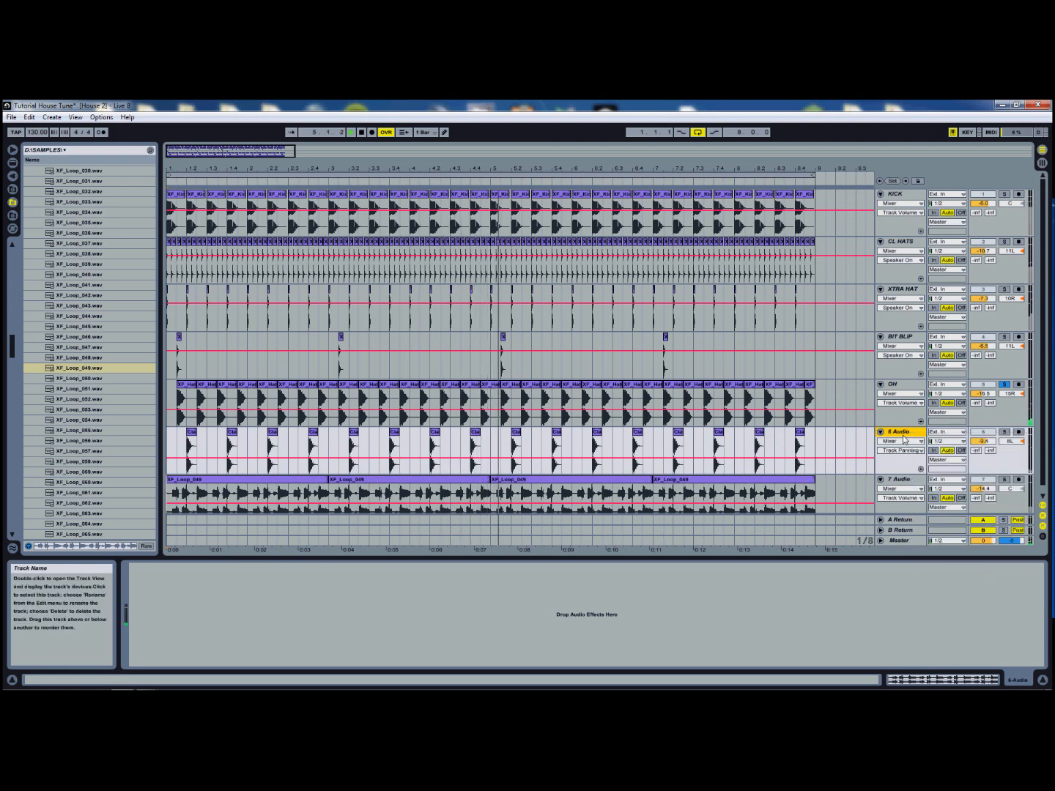
pyautogui.rightClick(903, 434)
pyautogui.click(923, 476)
pyautogui.write('CLAP')
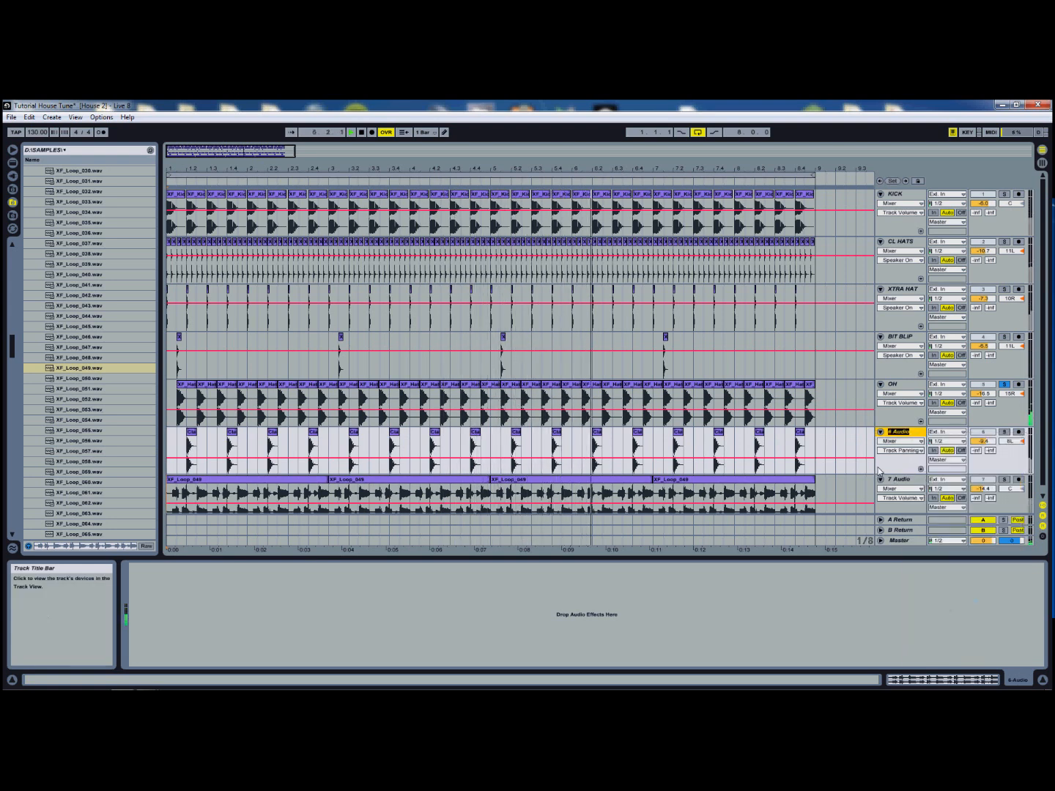
pyautogui.press('Return')
# Step: Rename the seventh audio track, holding the XF_Loop_049 clips, as PERC LOOP
pyautogui.click(898, 479)
pyautogui.hotkey('ctrl', 'r')
pyautogui.write('LOOP')
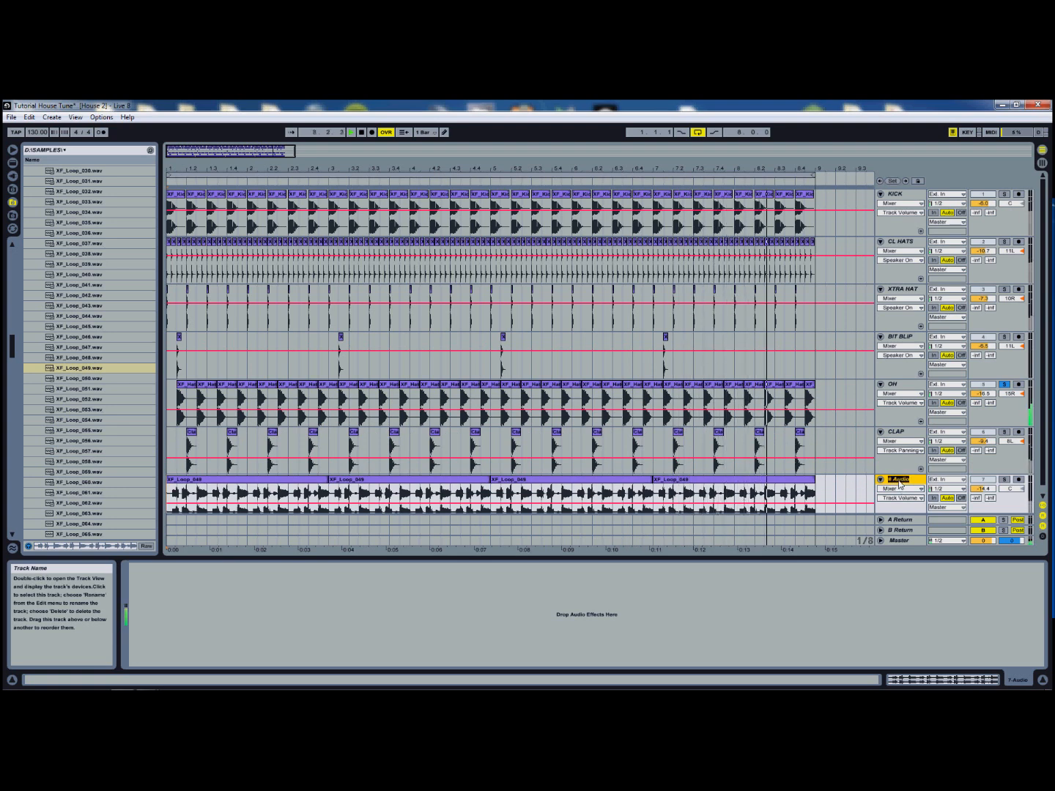
pyautogui.press('BackSpace')
pyautogui.press('BackSpace')
pyautogui.press('BackSpace')
pyautogui.press('BackSpace')
pyautogui.write('PER')
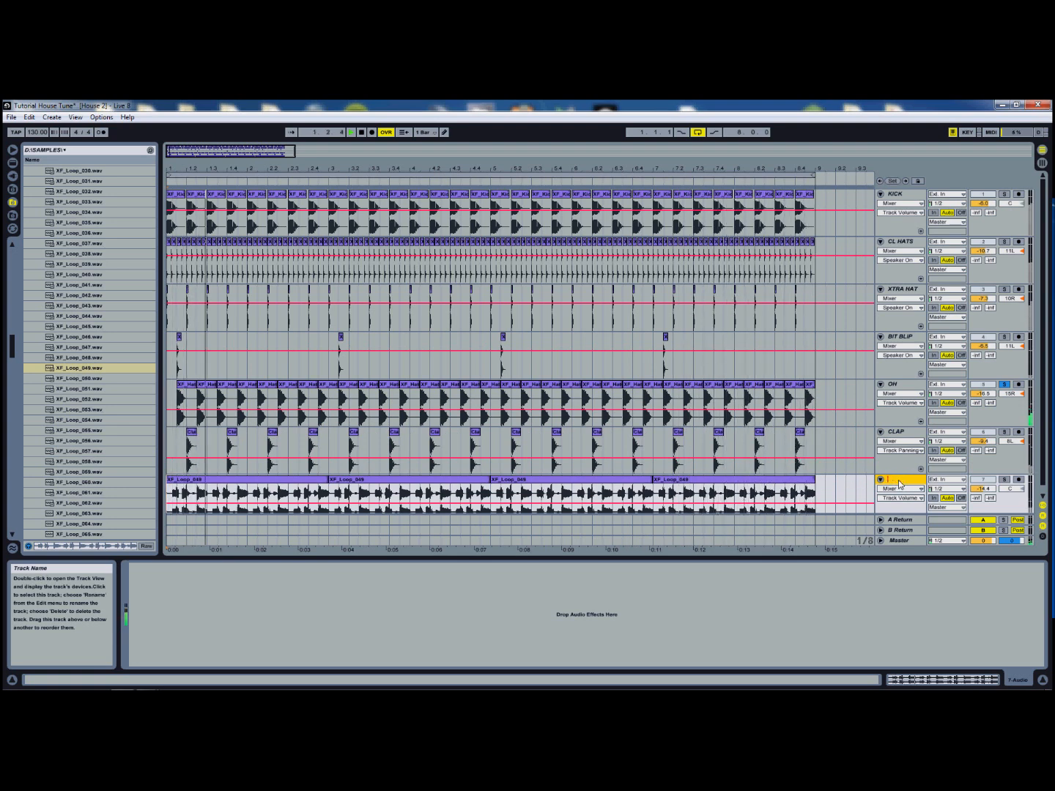
pyautogui.write('C LOOP')
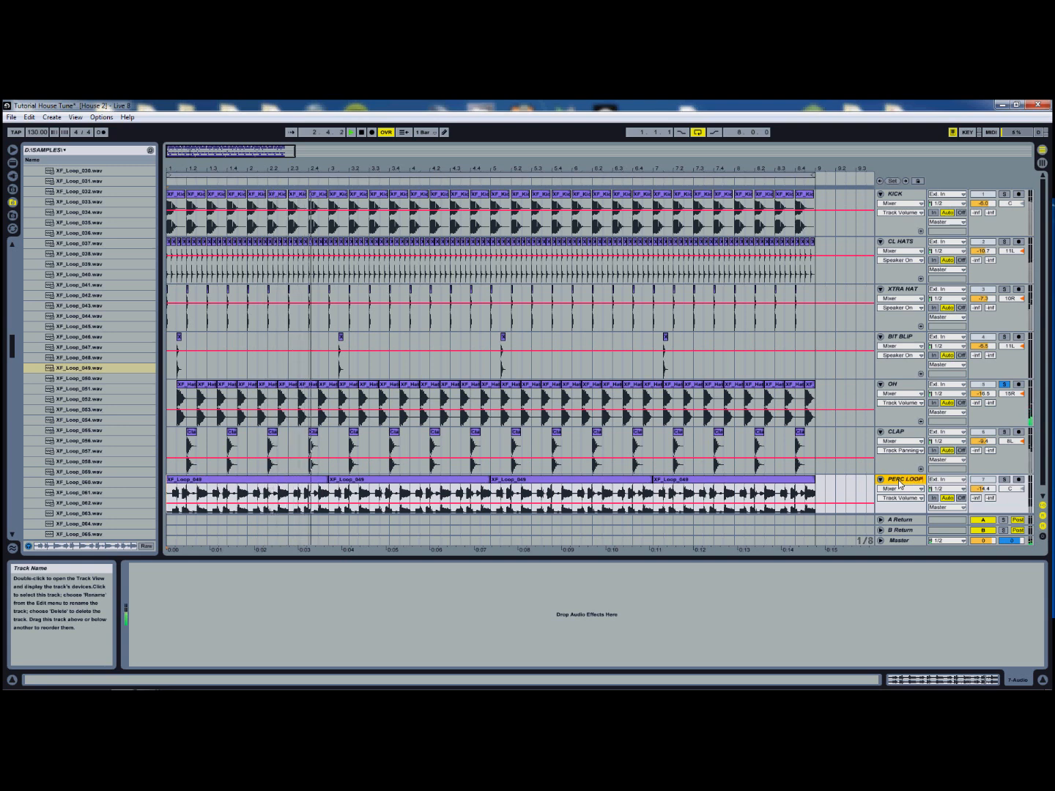
pyautogui.press('Return')
# Step: Turn off the OH track's solo and save the set, with playback stopped and reset to the start
pyautogui.click(1005, 385)
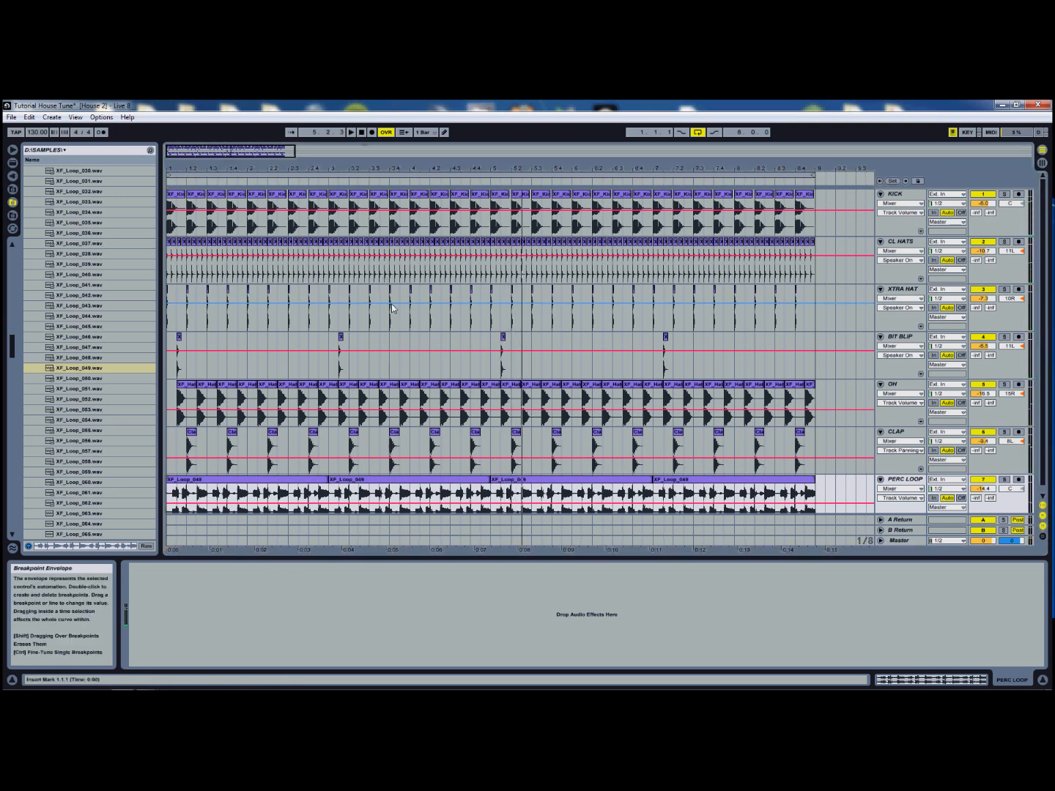
pyautogui.hotkey('ctrl', 's')
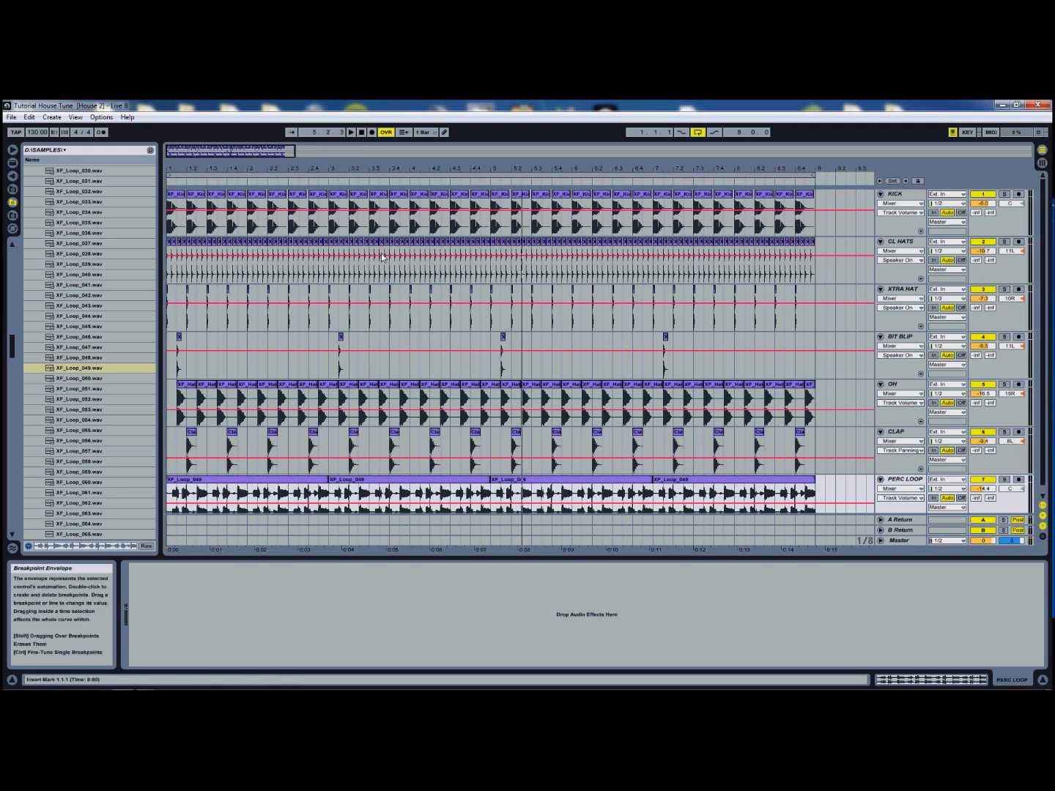
pyautogui.click(361, 132)
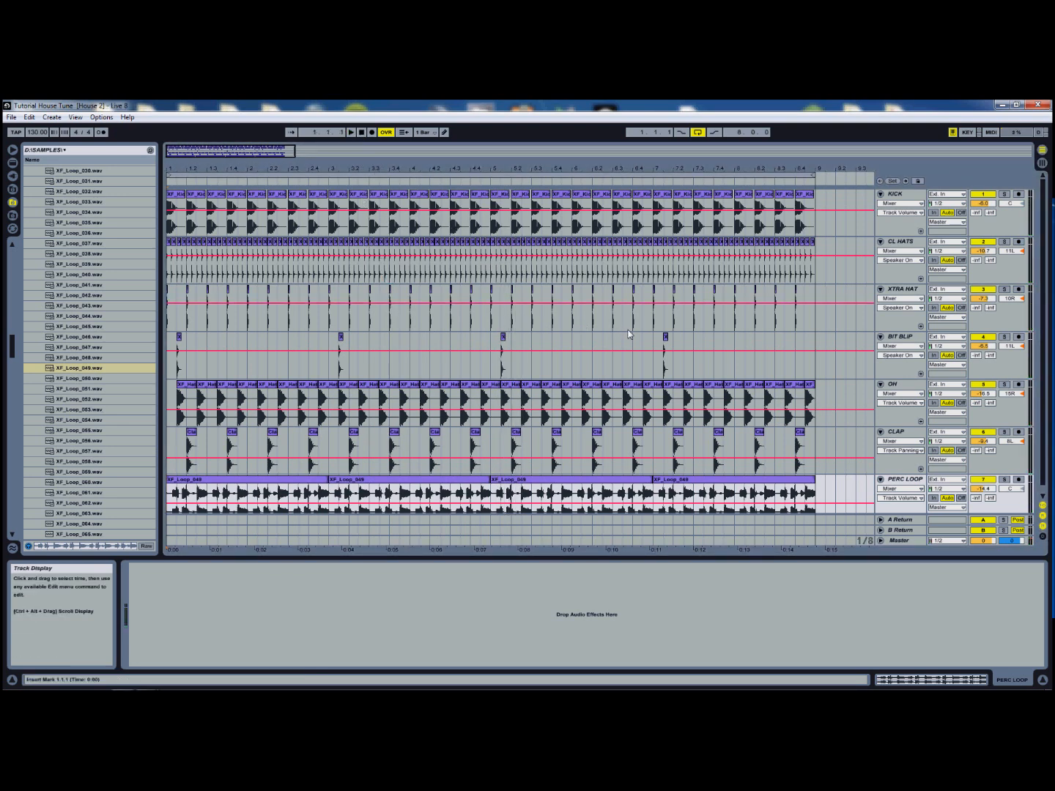